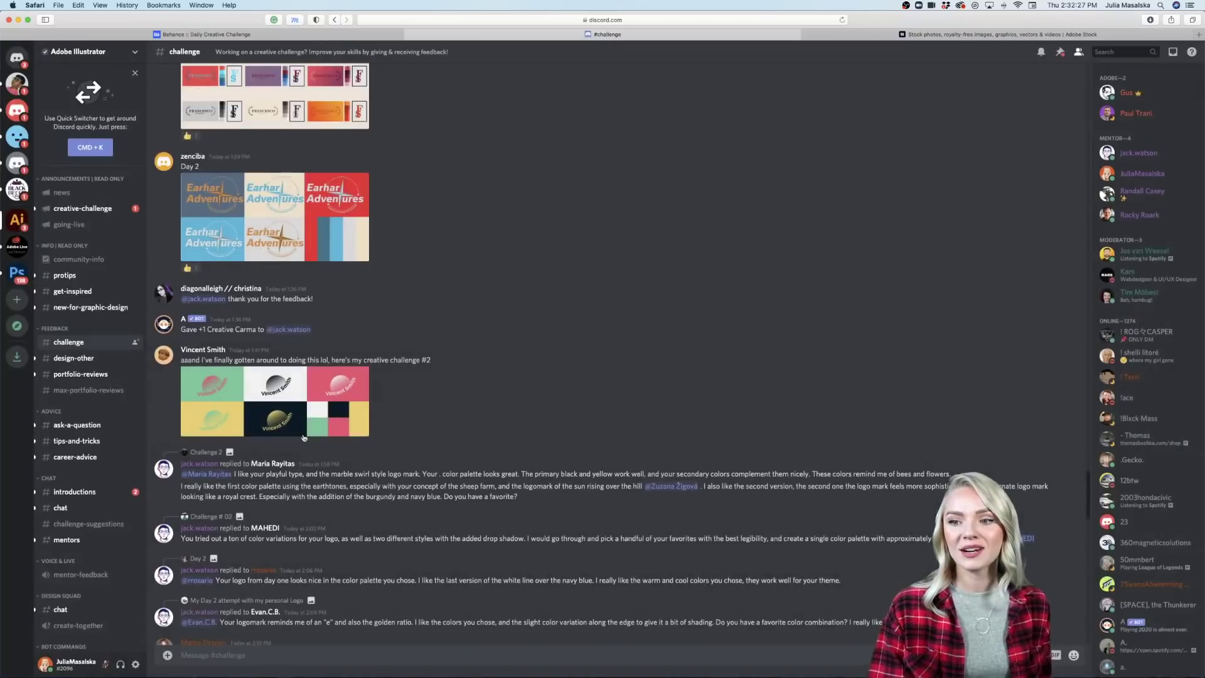
Review the color palette artwork and mentor feedback posted in the Discord challenge channel.
scroll(385, 390, up, 3)
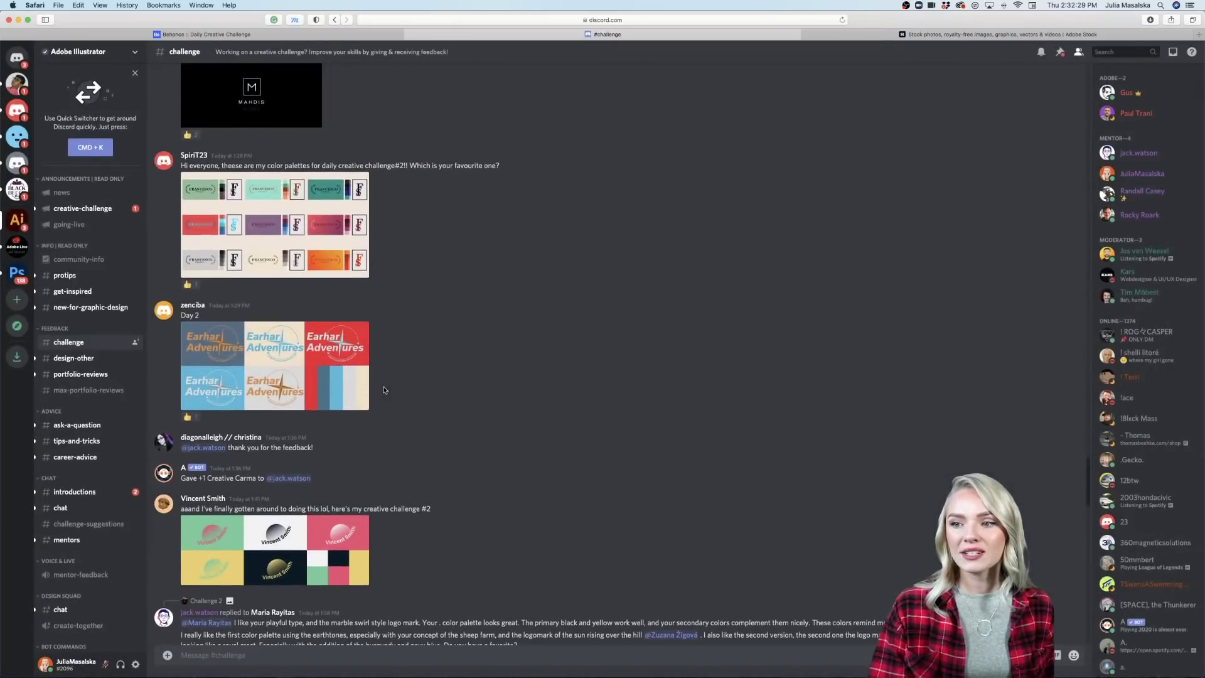
click(336, 252)
click(209, 376)
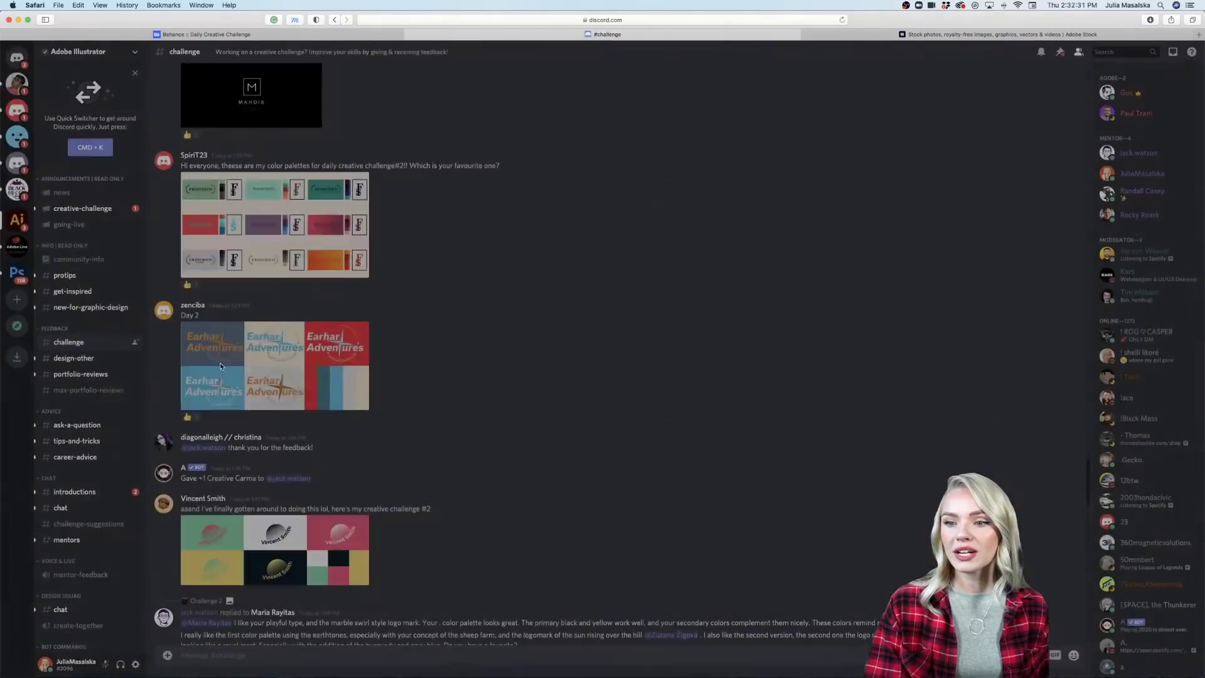
click(209, 376)
click(590, 611)
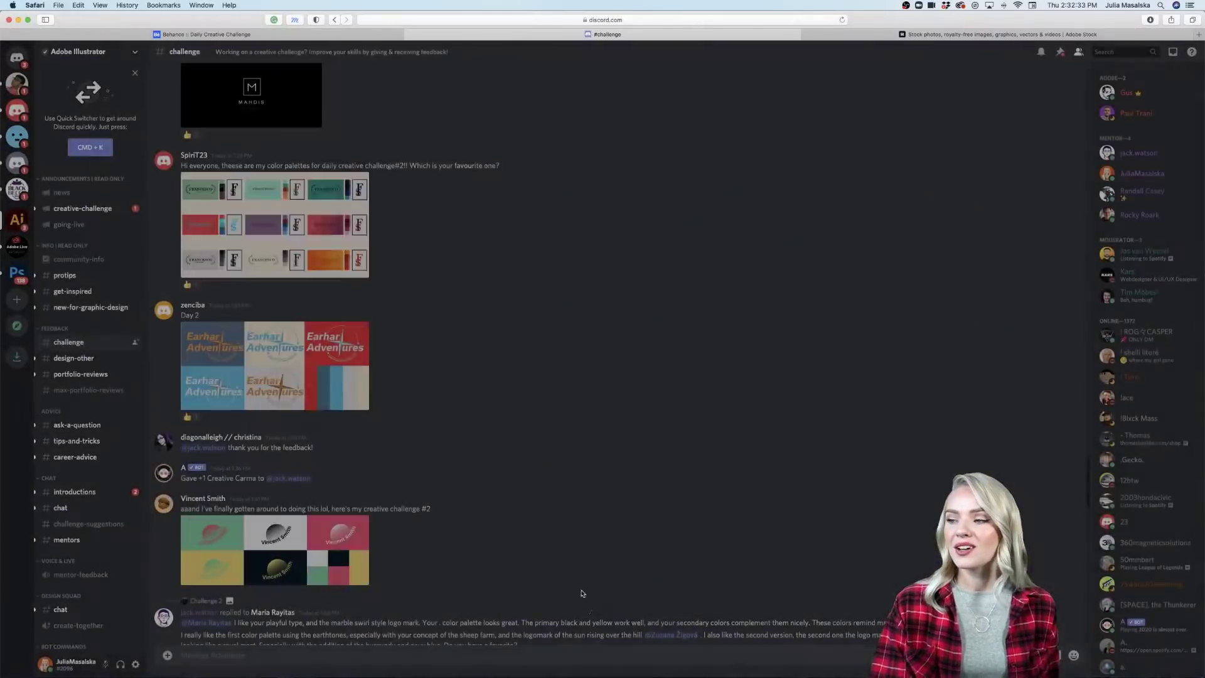
scroll(583, 590, down, 15)
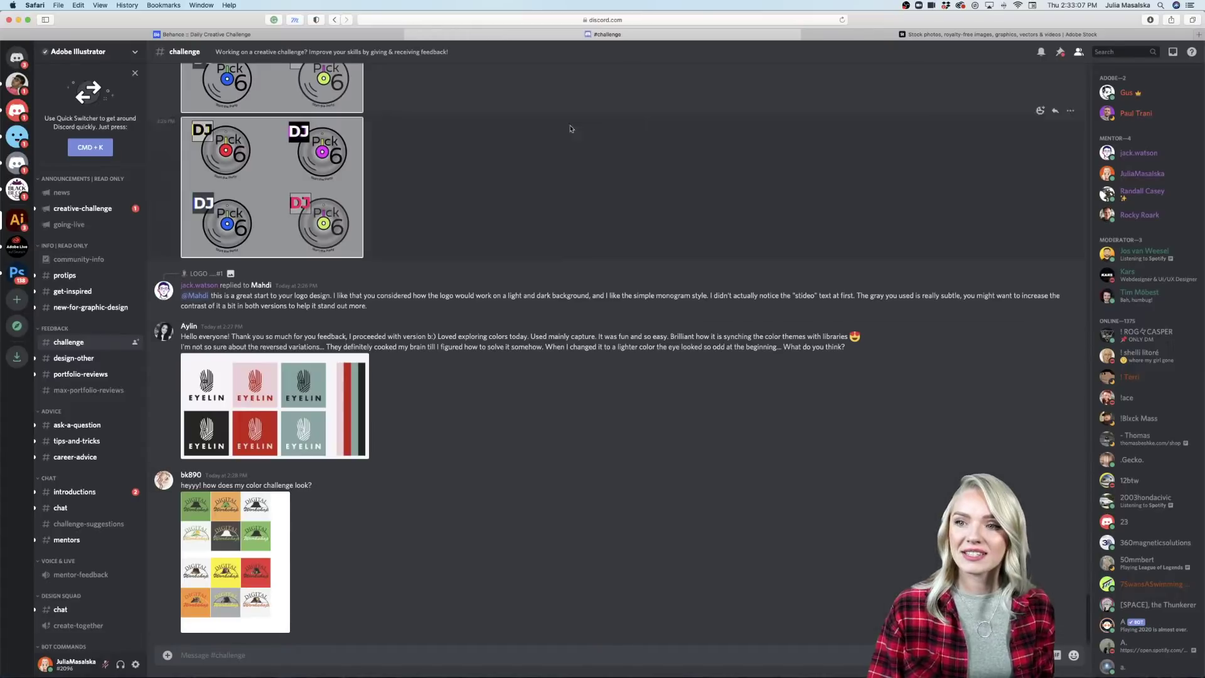
Switch to the Behance Creative Challenge page and reload it.
click(371, 34)
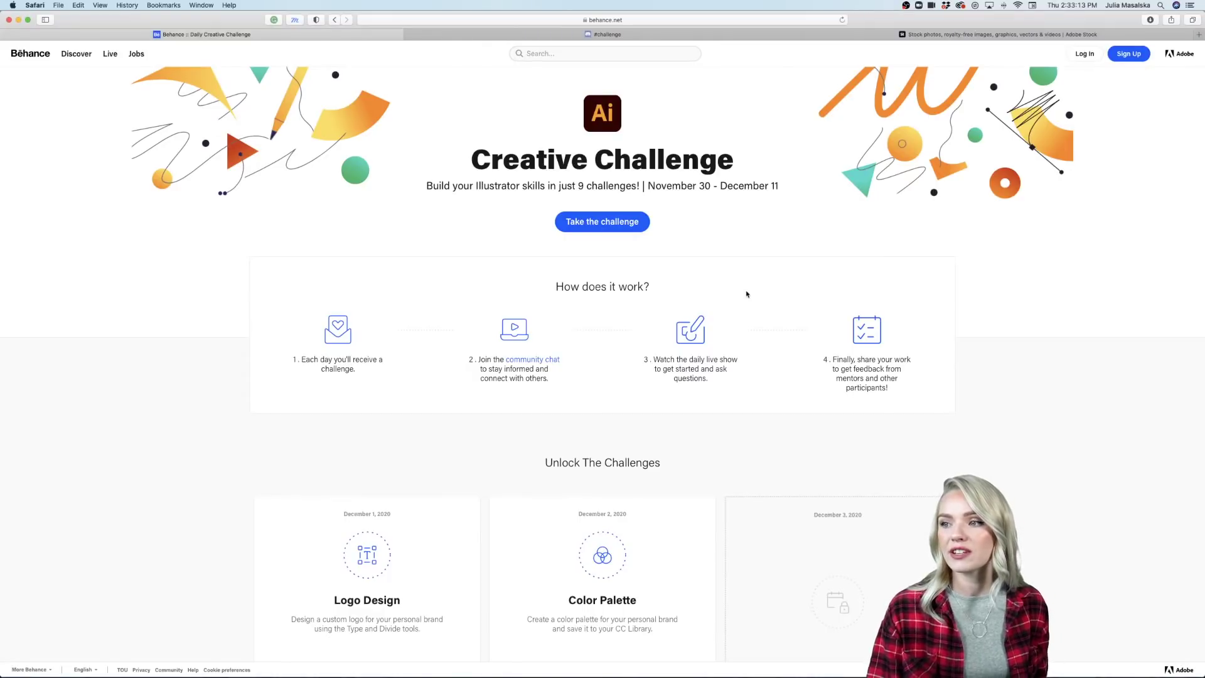
click(363, 21)
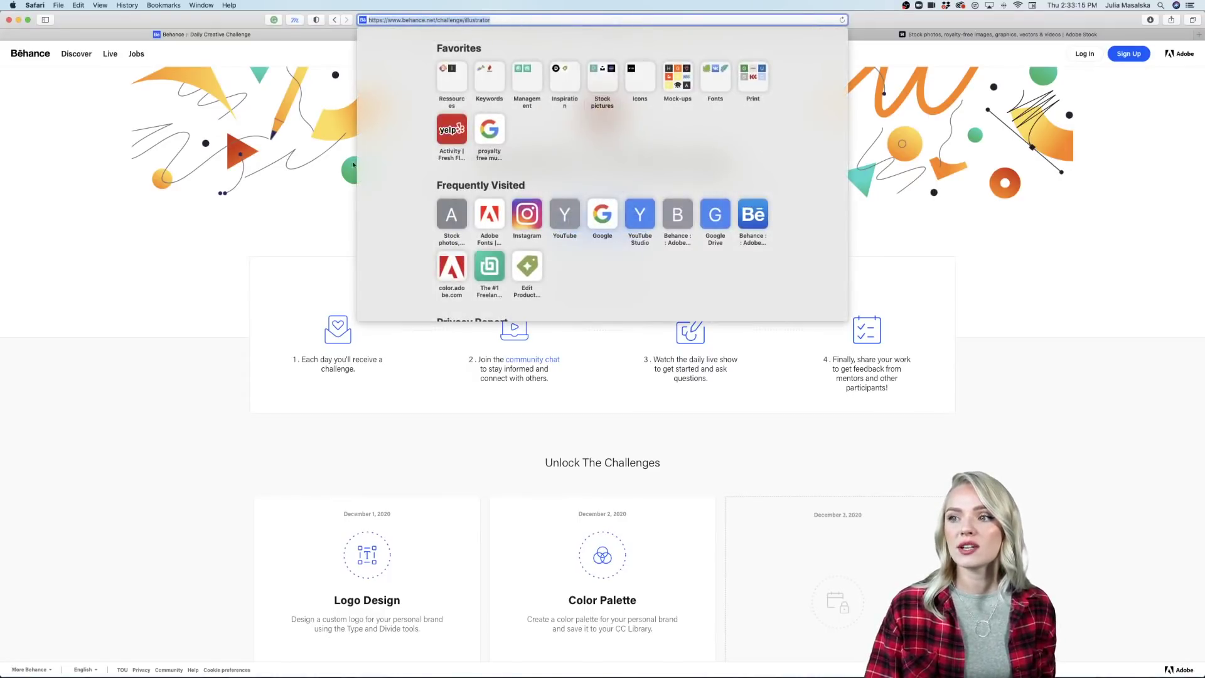
click(259, 301)
scroll(793, 393, down, 2)
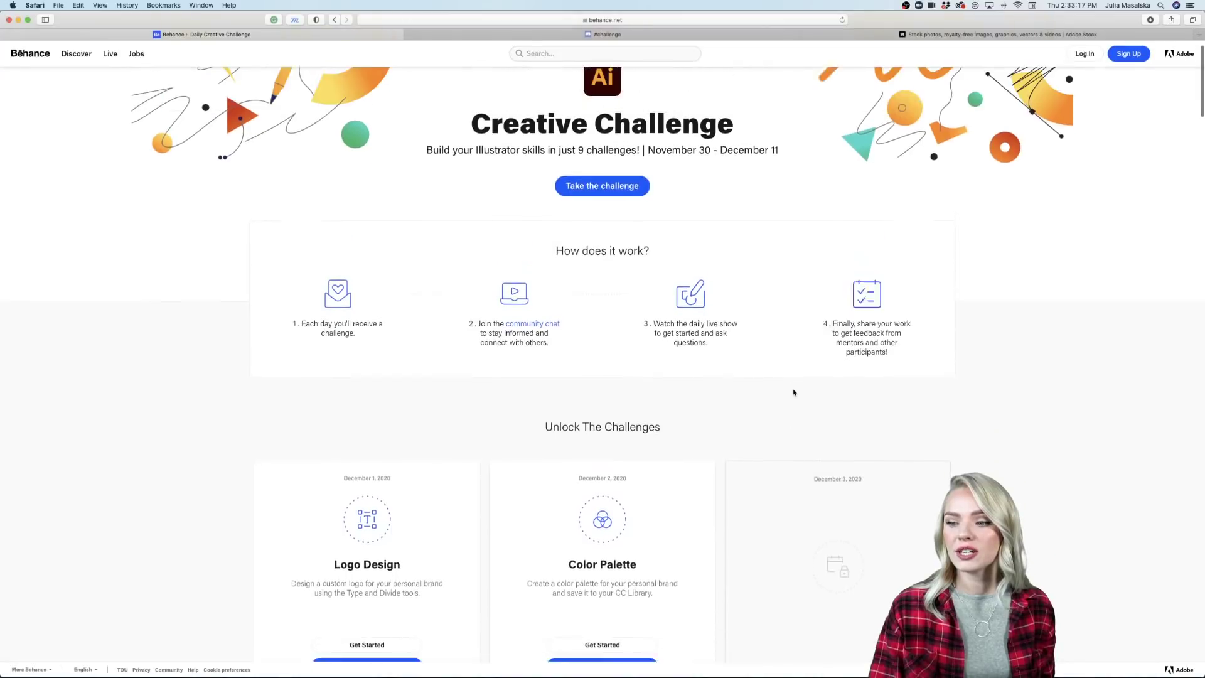
scroll(793, 393, down, 10)
scroll(794, 393, up, 10)
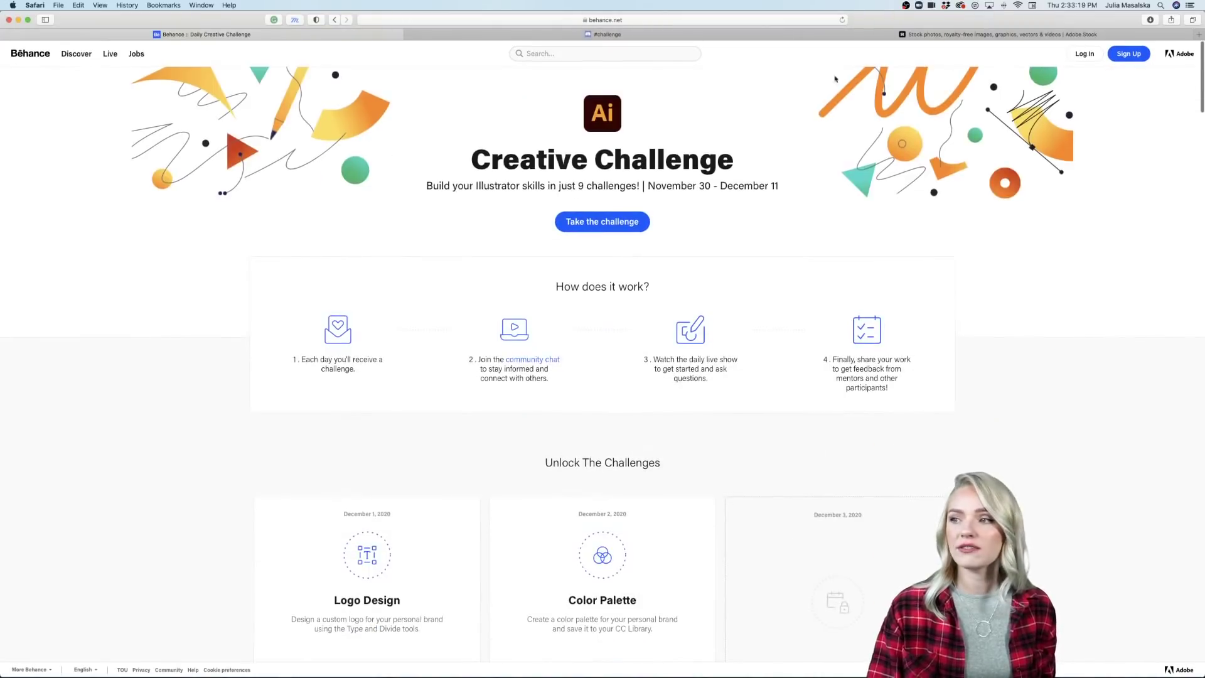
click(840, 20)
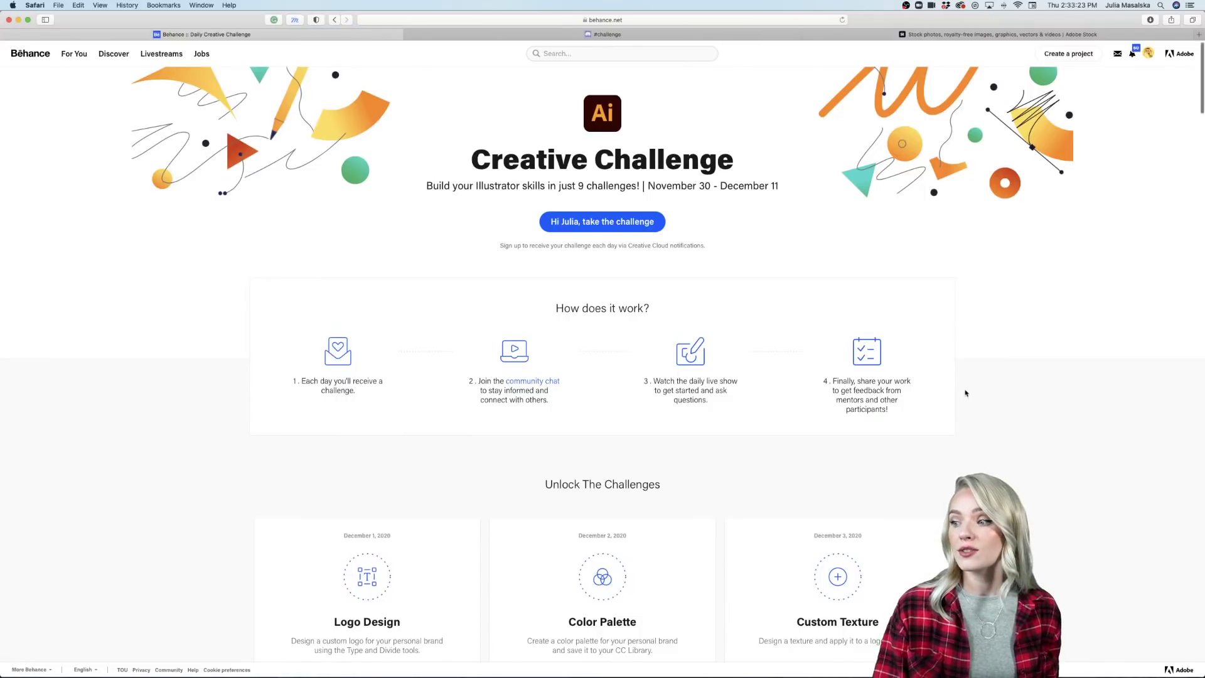
Look over the unlocked and upcoming daily challenges and the participation instructions on the Creative Challenge page.
scroll(966, 393, down, 5)
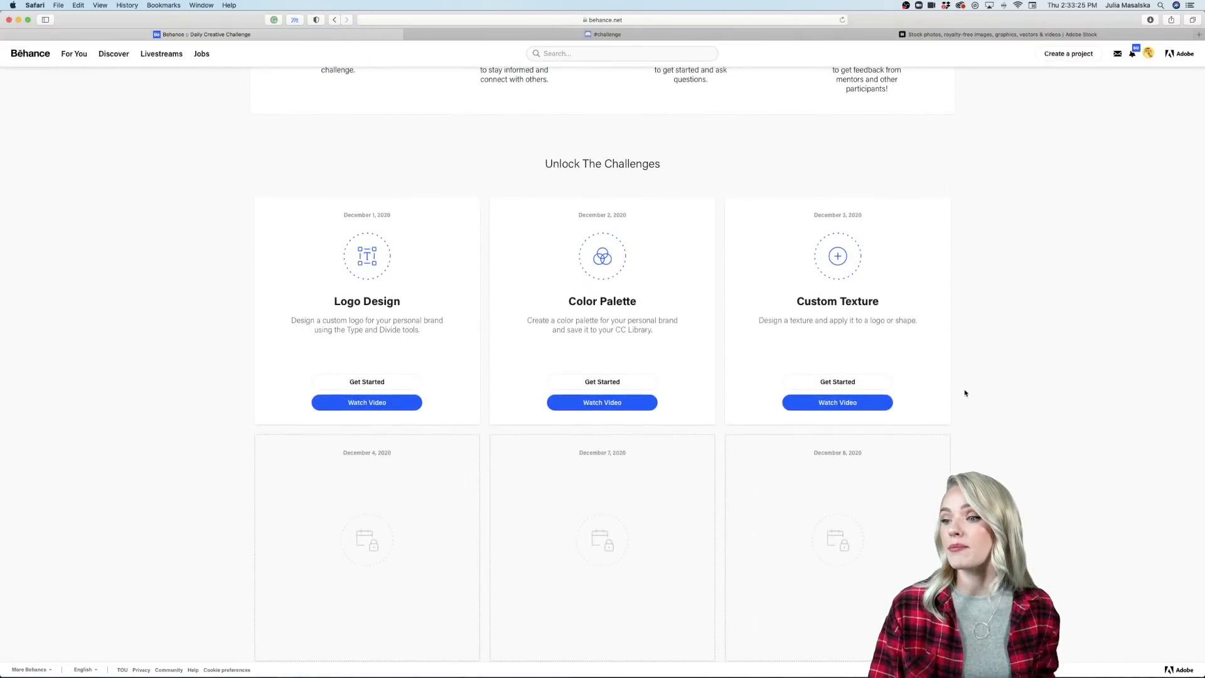
scroll(965, 393, up, 2)
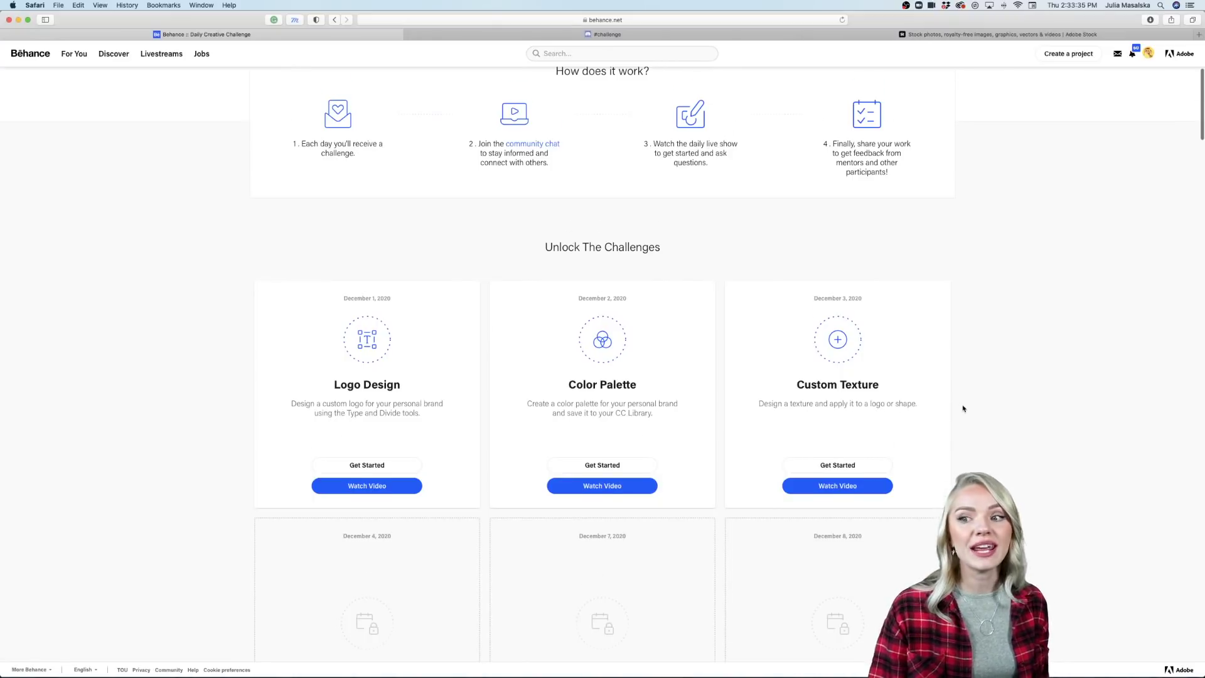
scroll(963, 408, down, 3)
scroll(963, 408, up, 6)
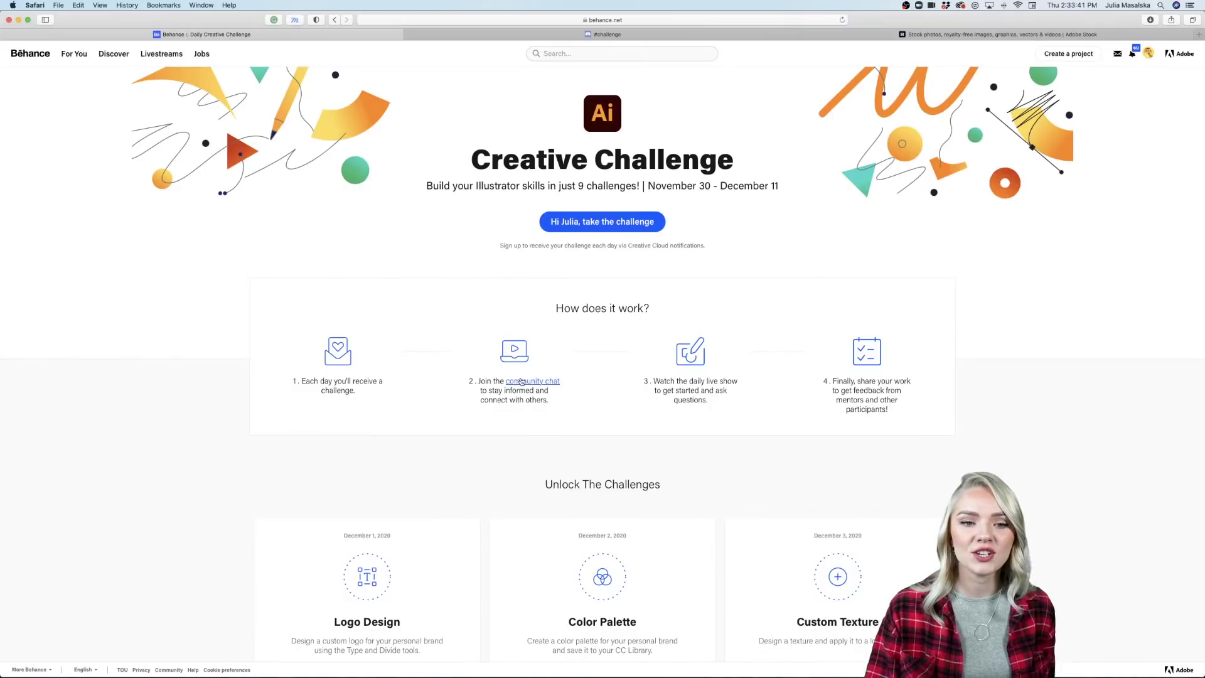
scroll(521, 381, down, 10)
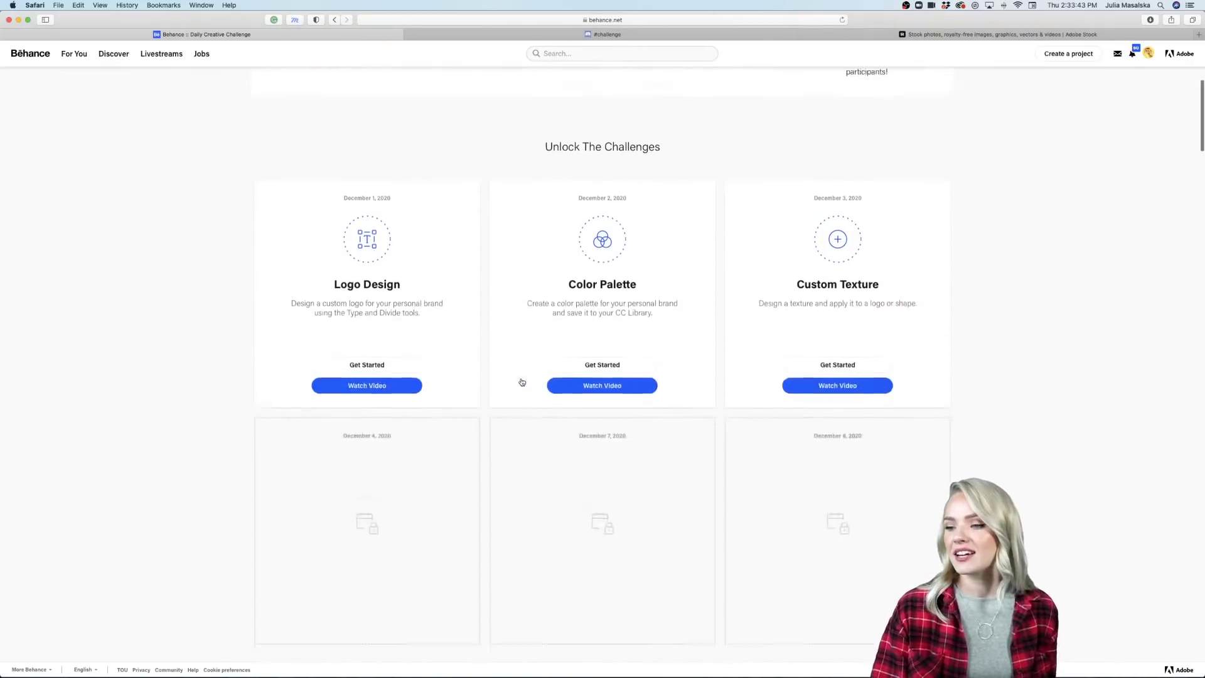
scroll(522, 382, up, 2)
scroll(518, 380, down, 9)
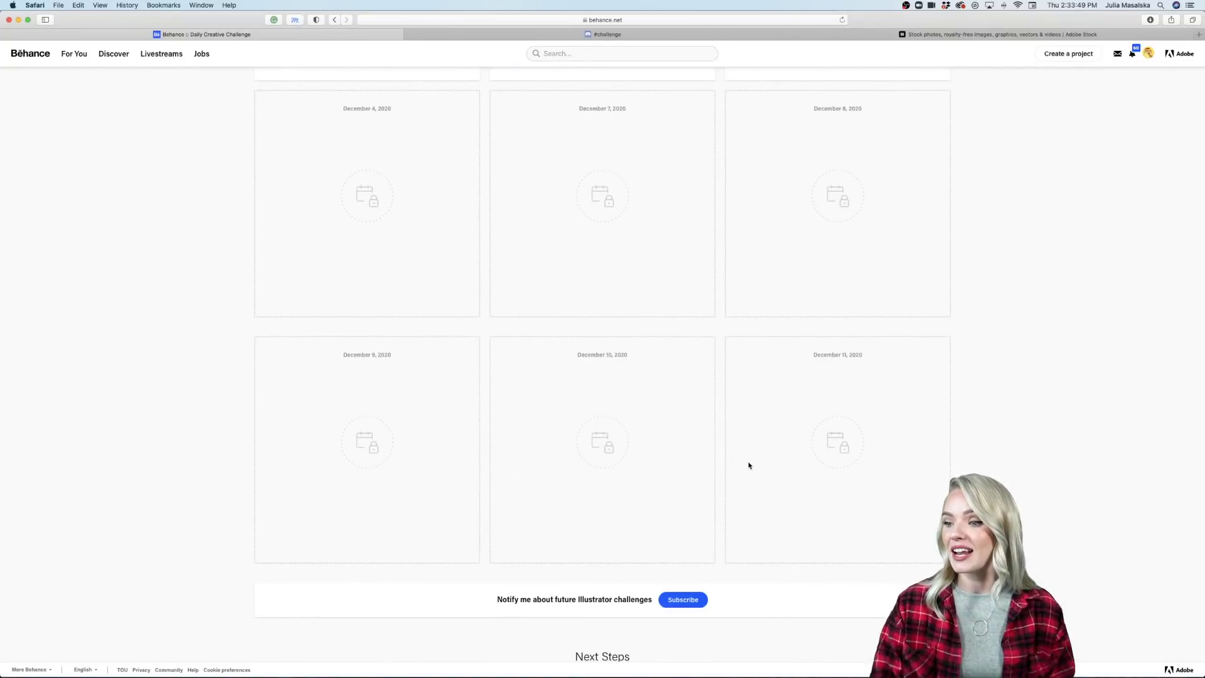
scroll(749, 465, up, 15)
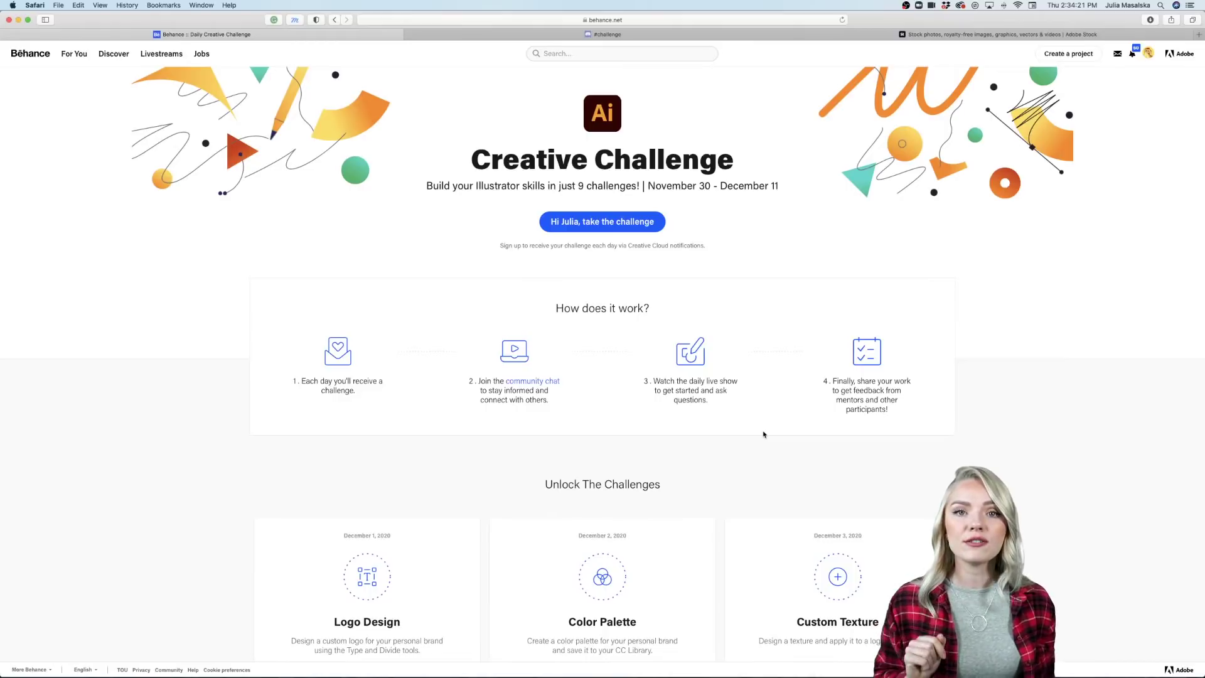
Switch to Challenge 3.ai in Illustrator and inspect the three grayscale texture images beside the large beige artboard up close.
click(19, 20)
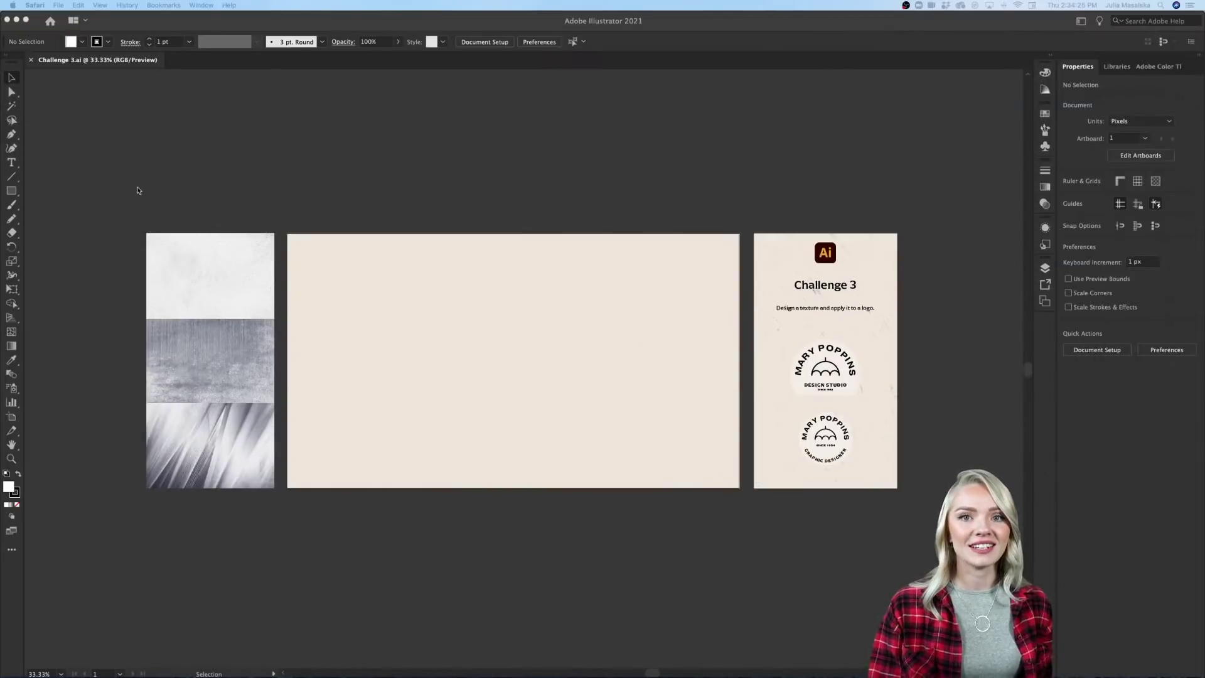
scroll(258, 297, up, 1)
scroll(258, 297, down, 1)
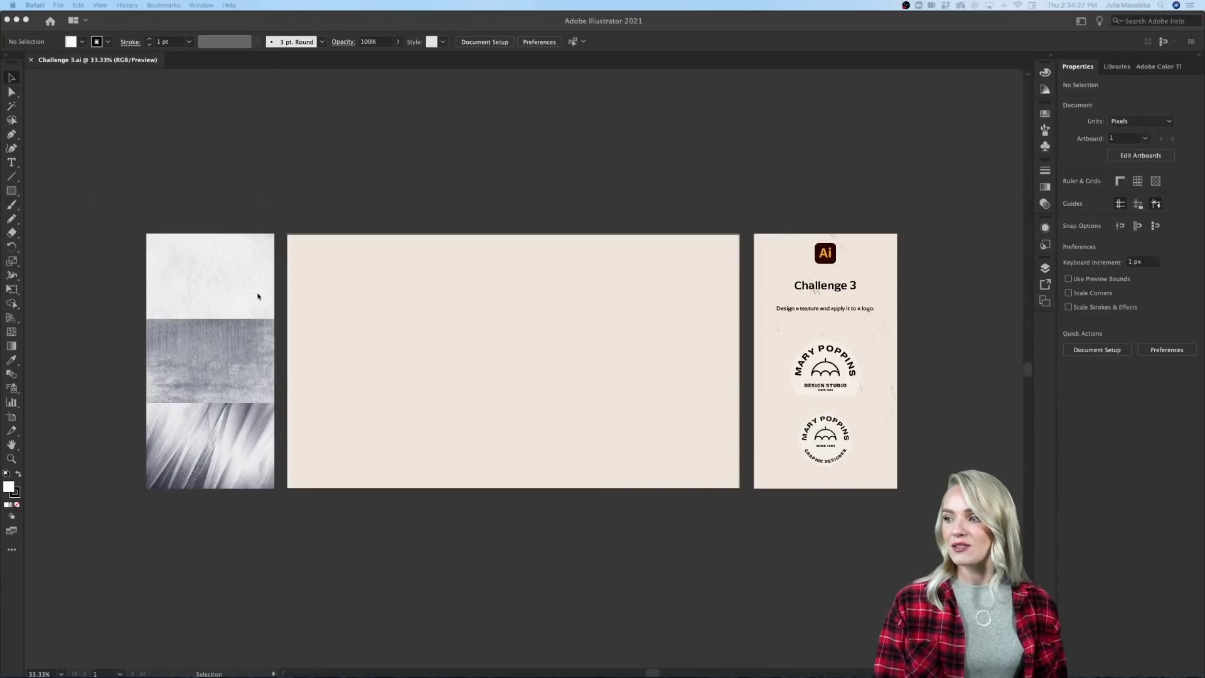
scroll(258, 297, down, 1)
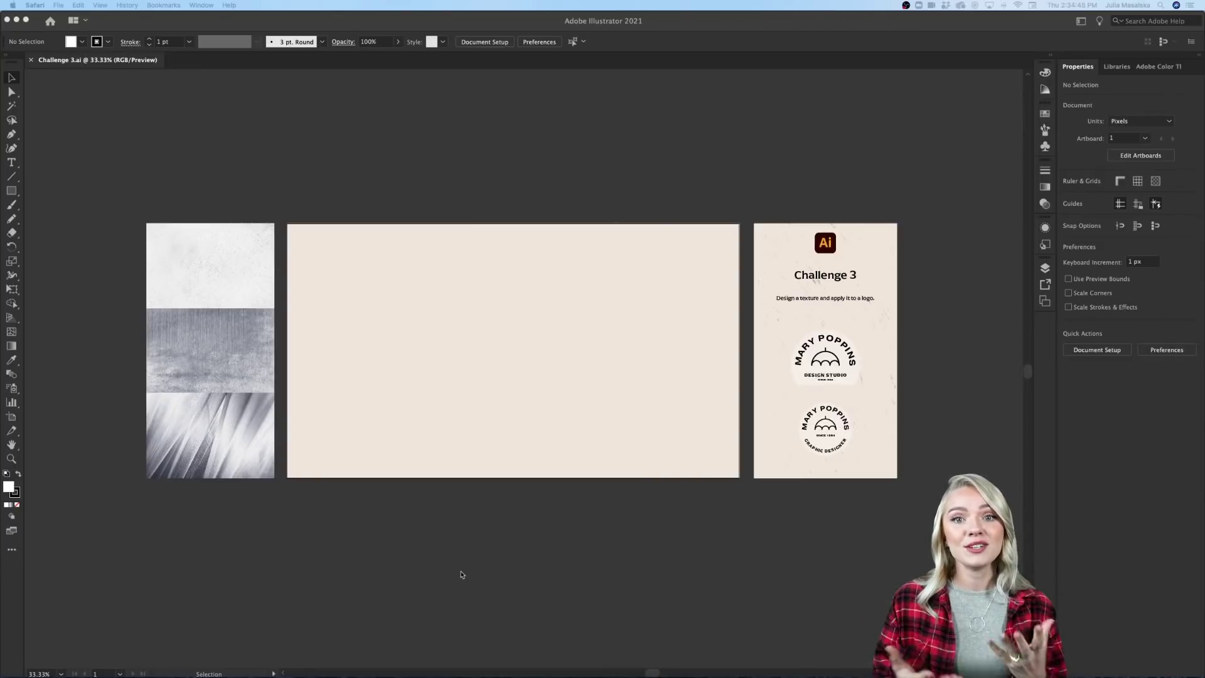
click(228, 277)
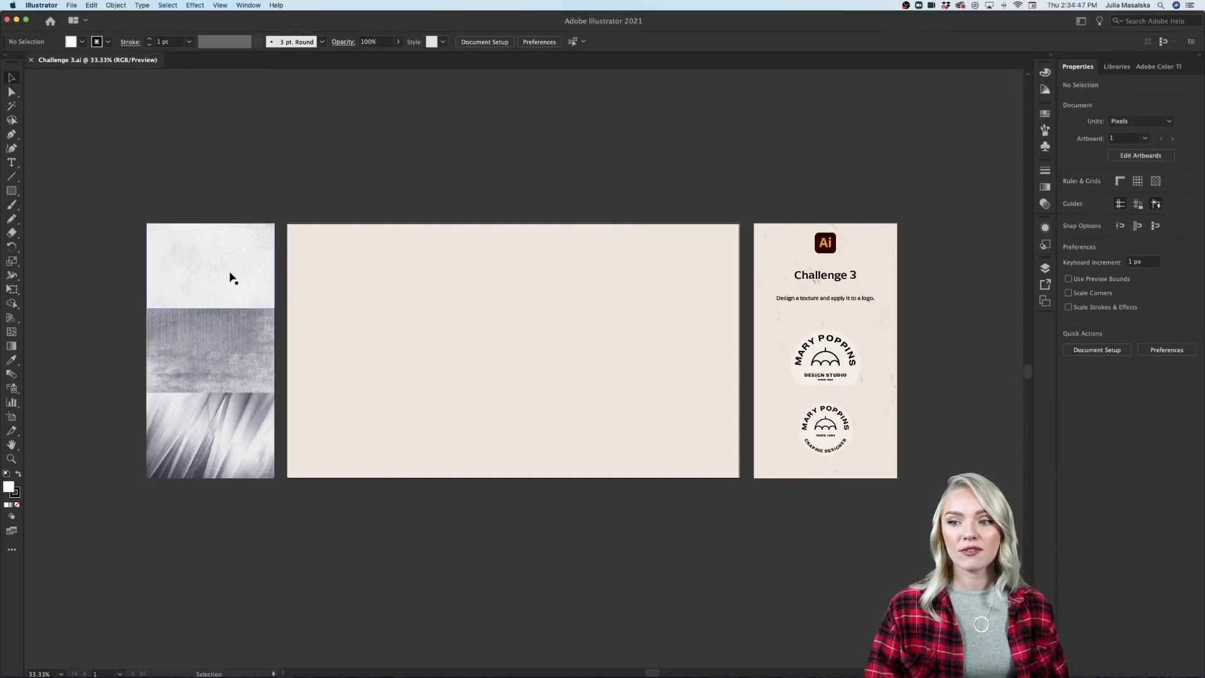
click(210, 402)
key(super+equal)
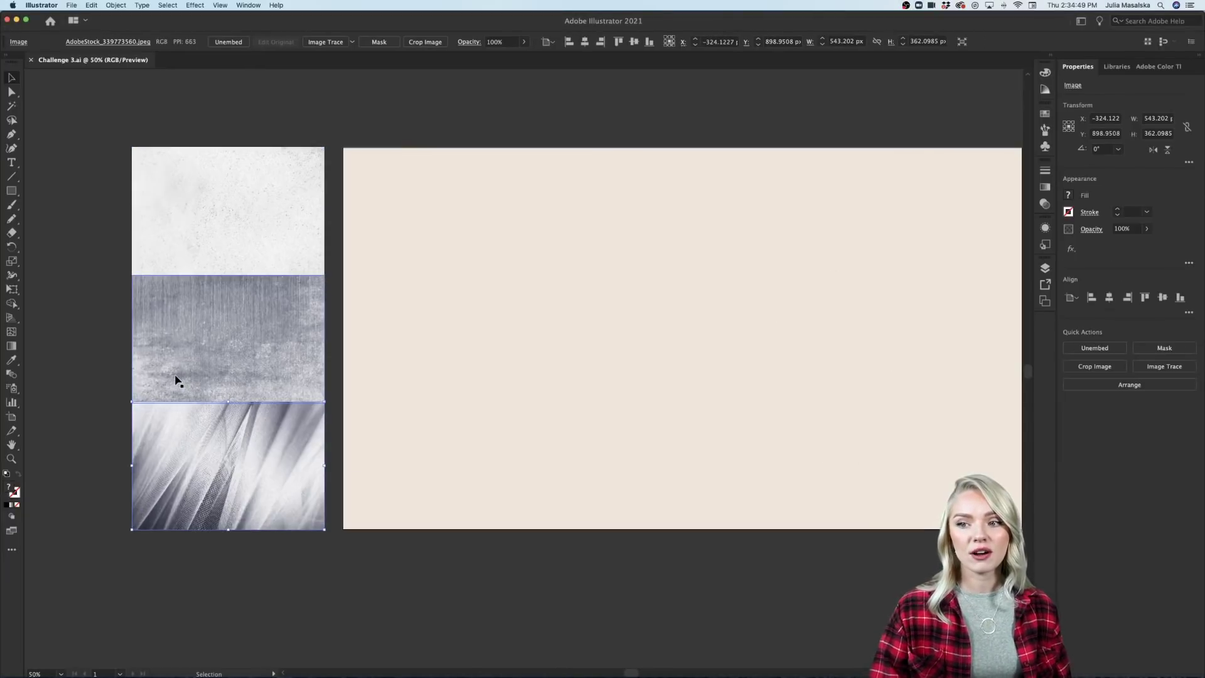
Switch back to Safari and open the Free collection on Adobe Stock.
mouse_move(333, 656)
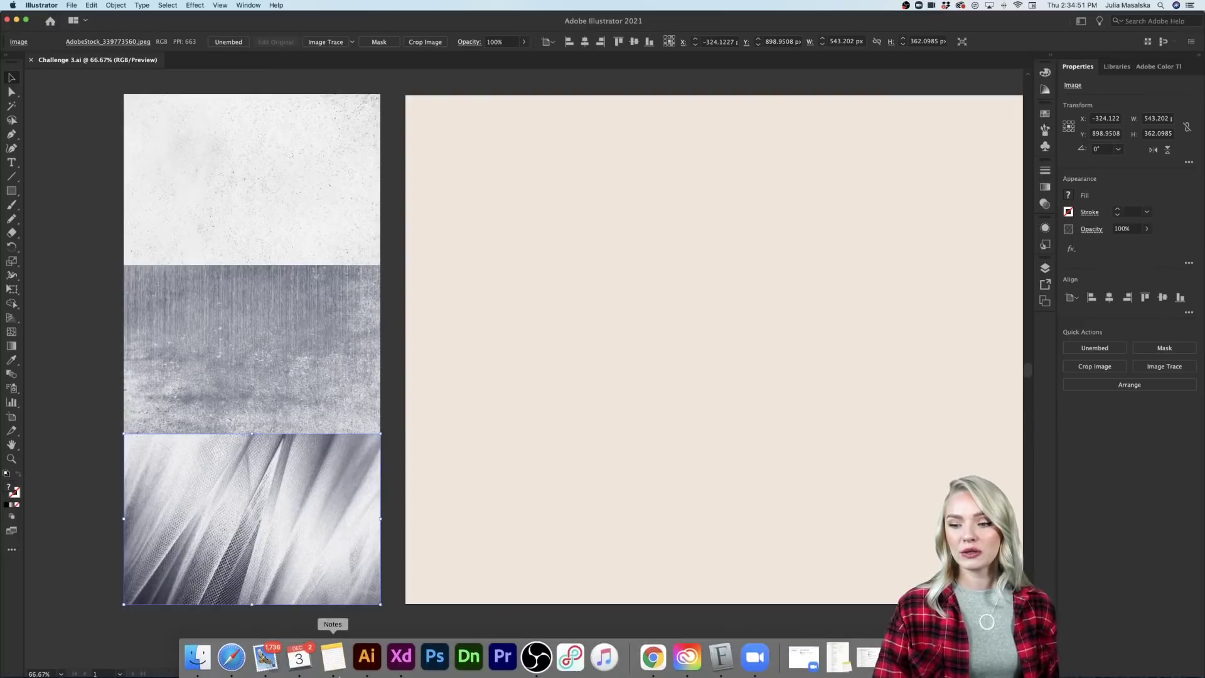
click(228, 660)
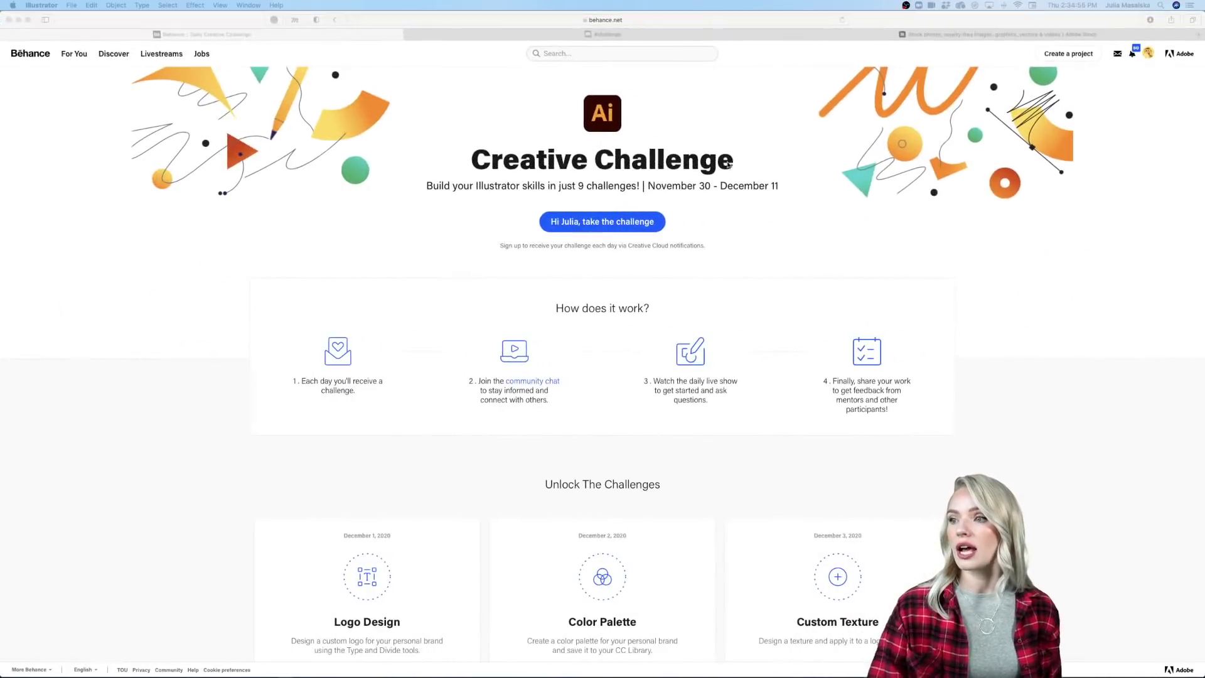
click(924, 35)
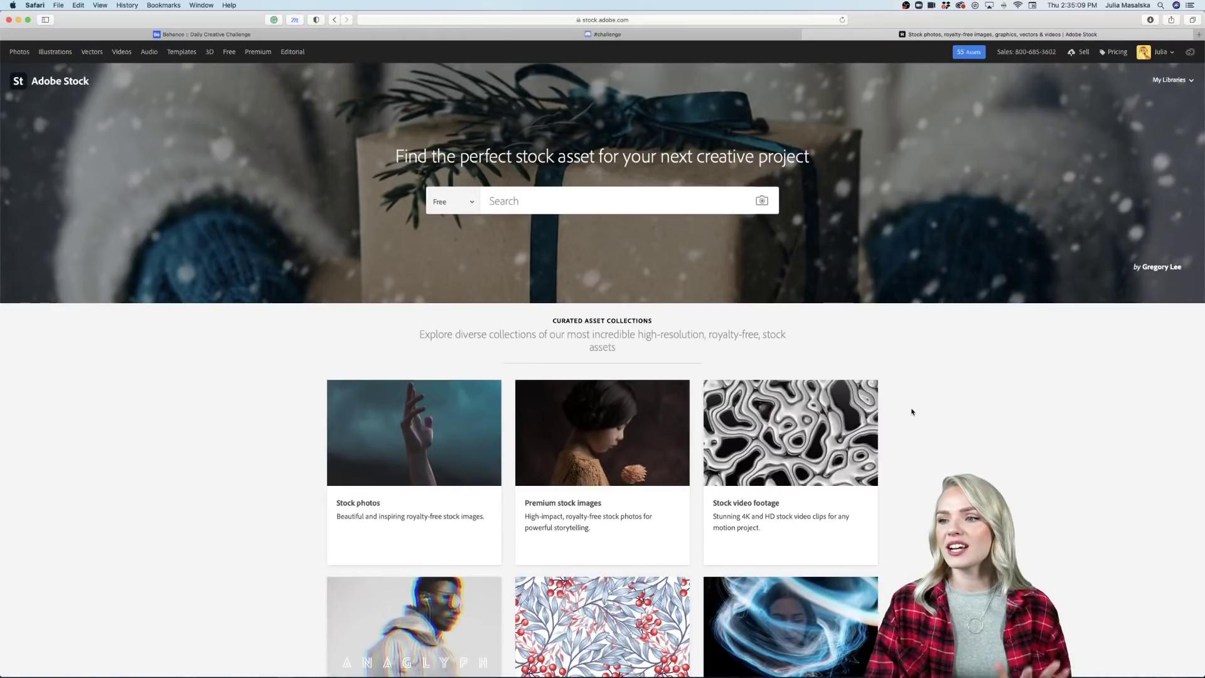
click(653, 20)
click(274, 385)
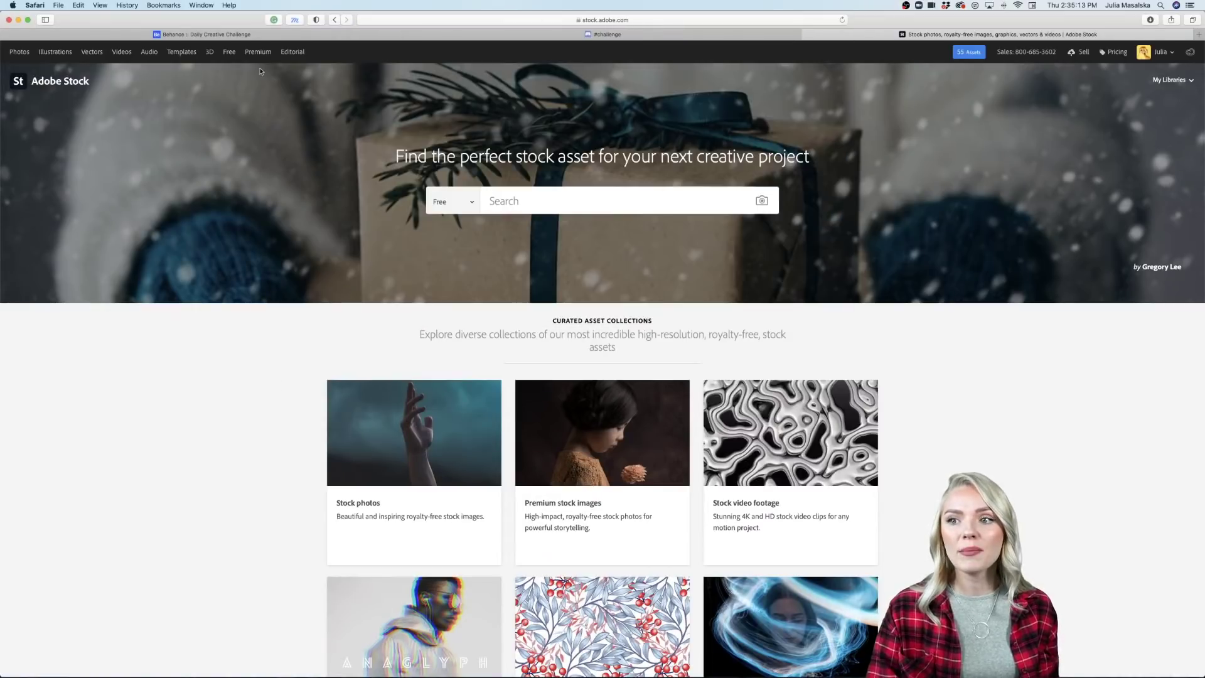
click(229, 52)
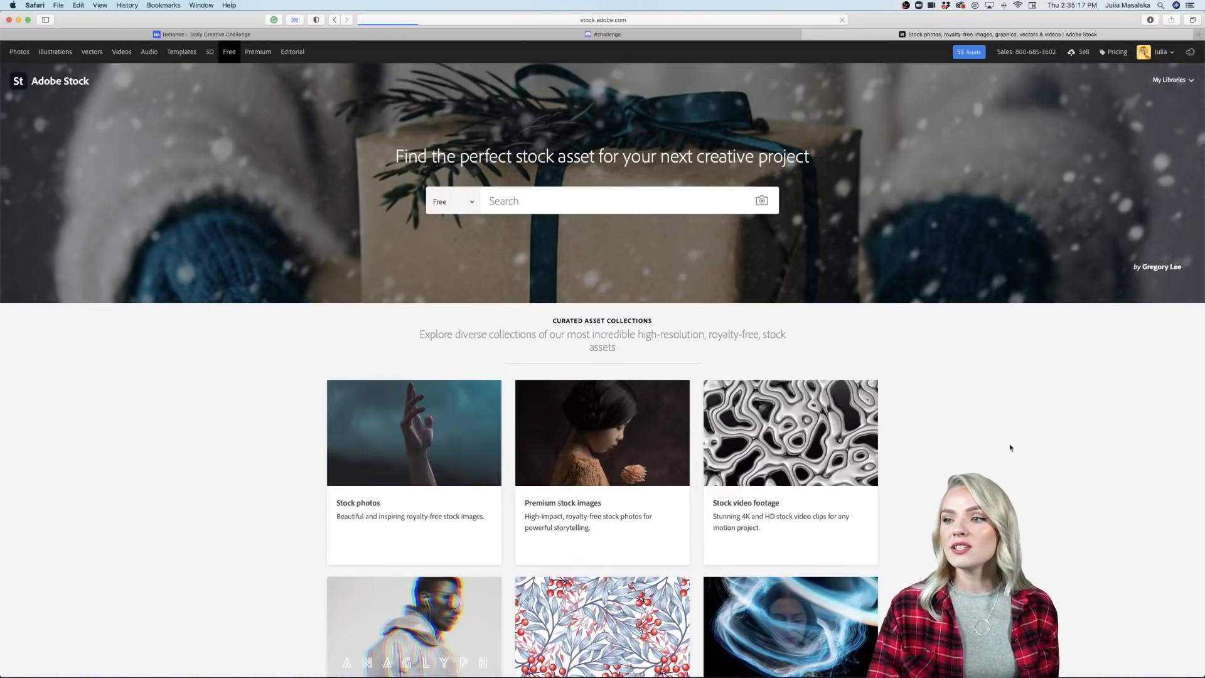
Search the free Adobe Stock collection for "texture".
scroll(999, 453, down, 2)
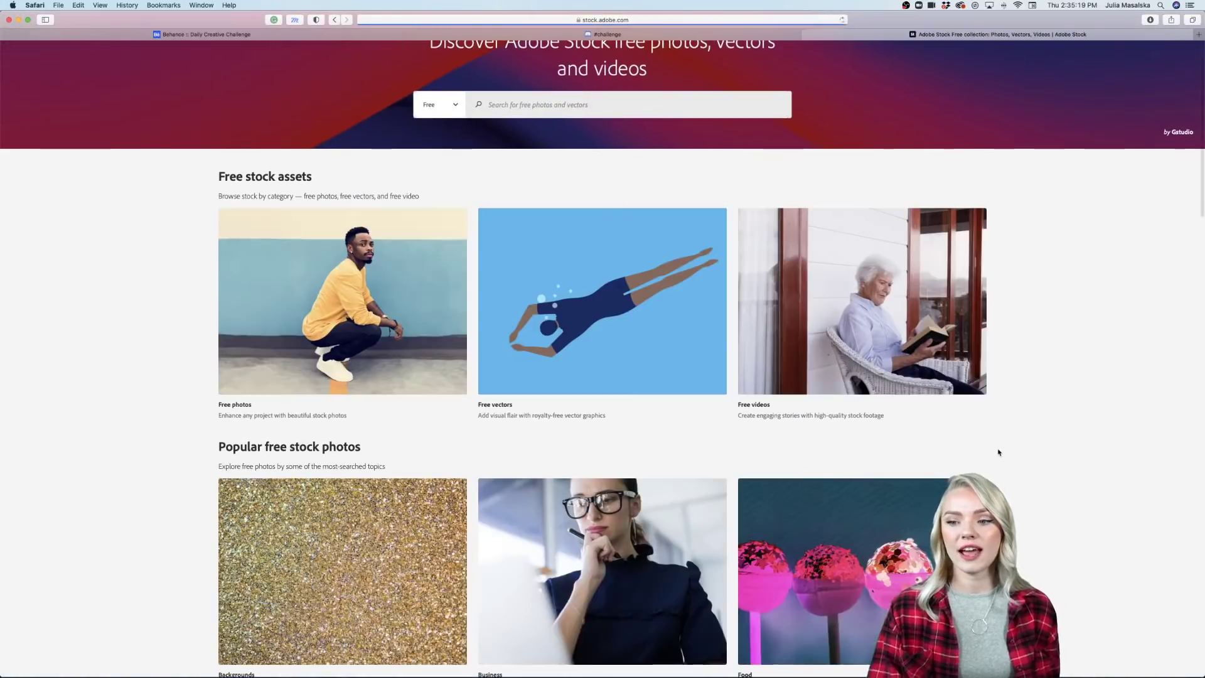
scroll(999, 453, down, 1)
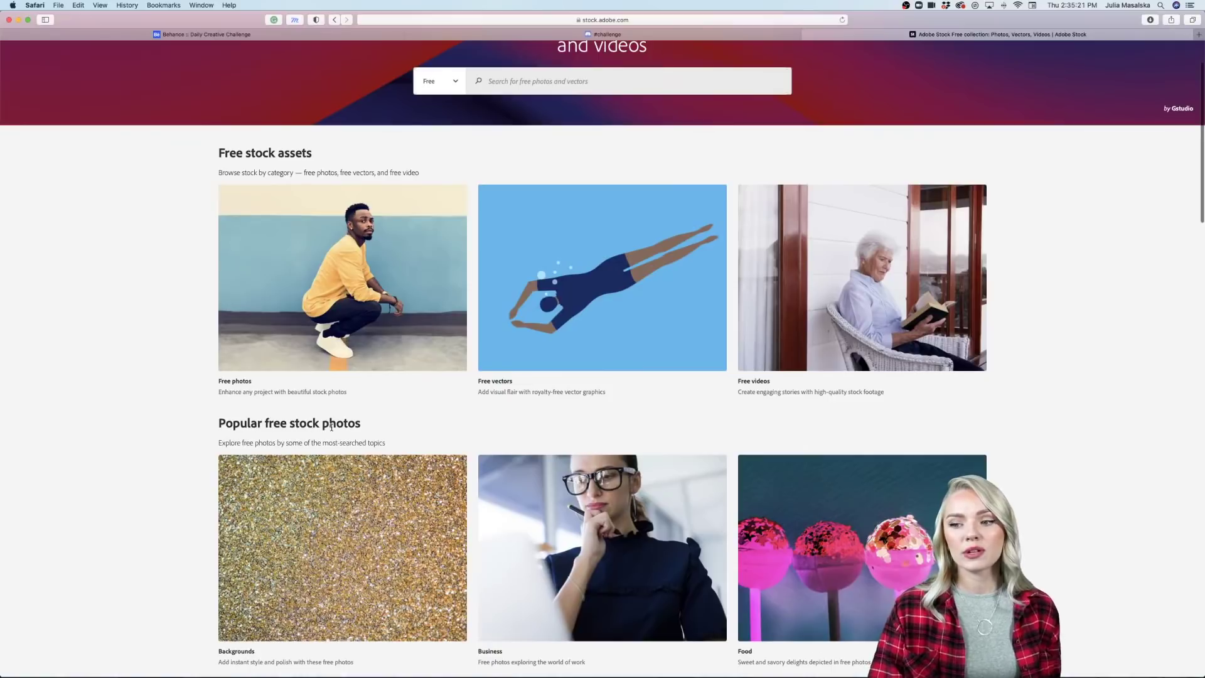
scroll(199, 430, up, 3)
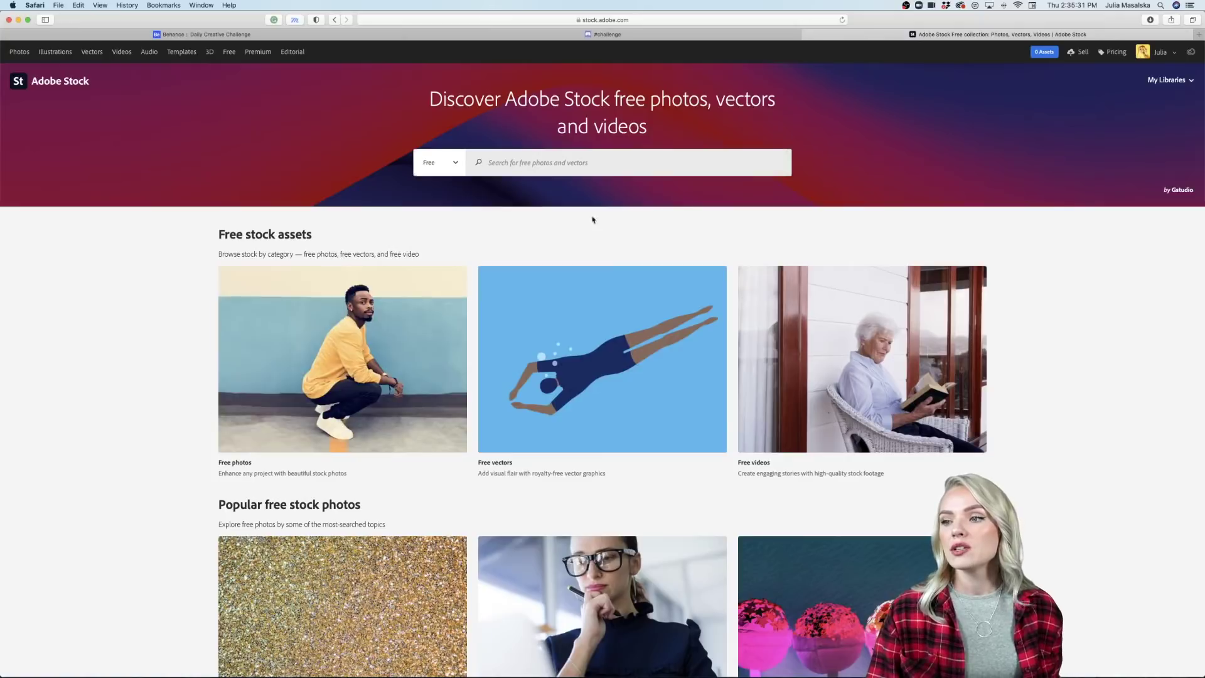
click(548, 162)
text(text)
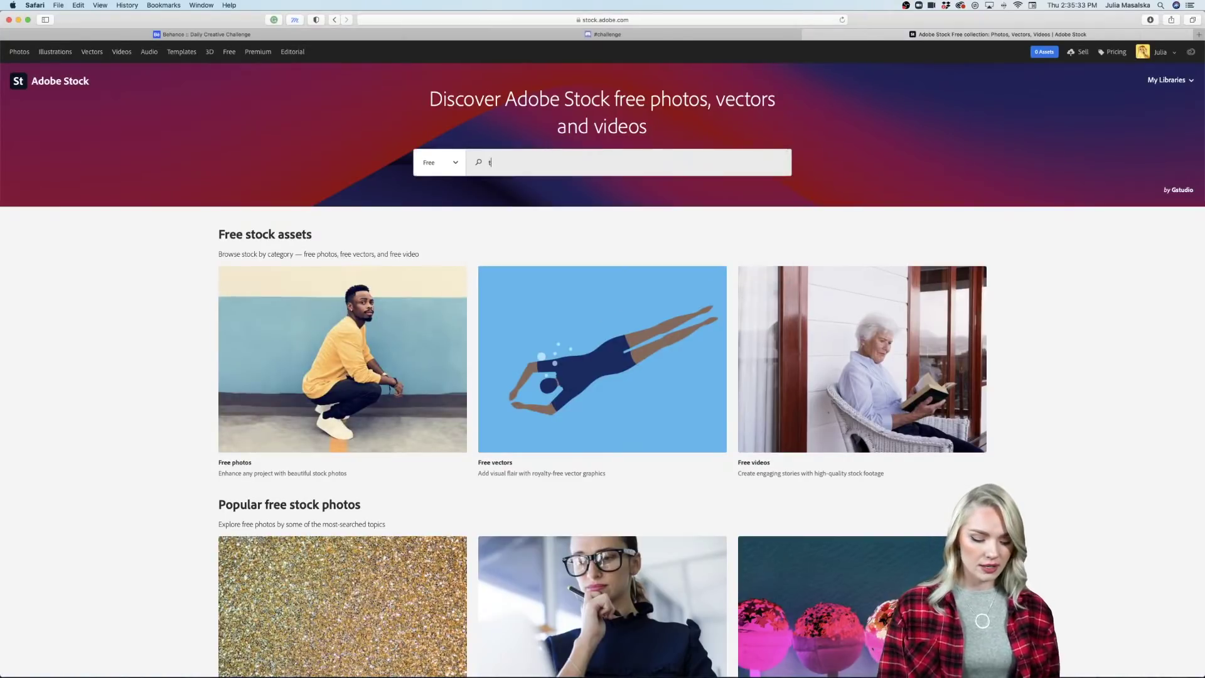
text(ure)
key(Return)
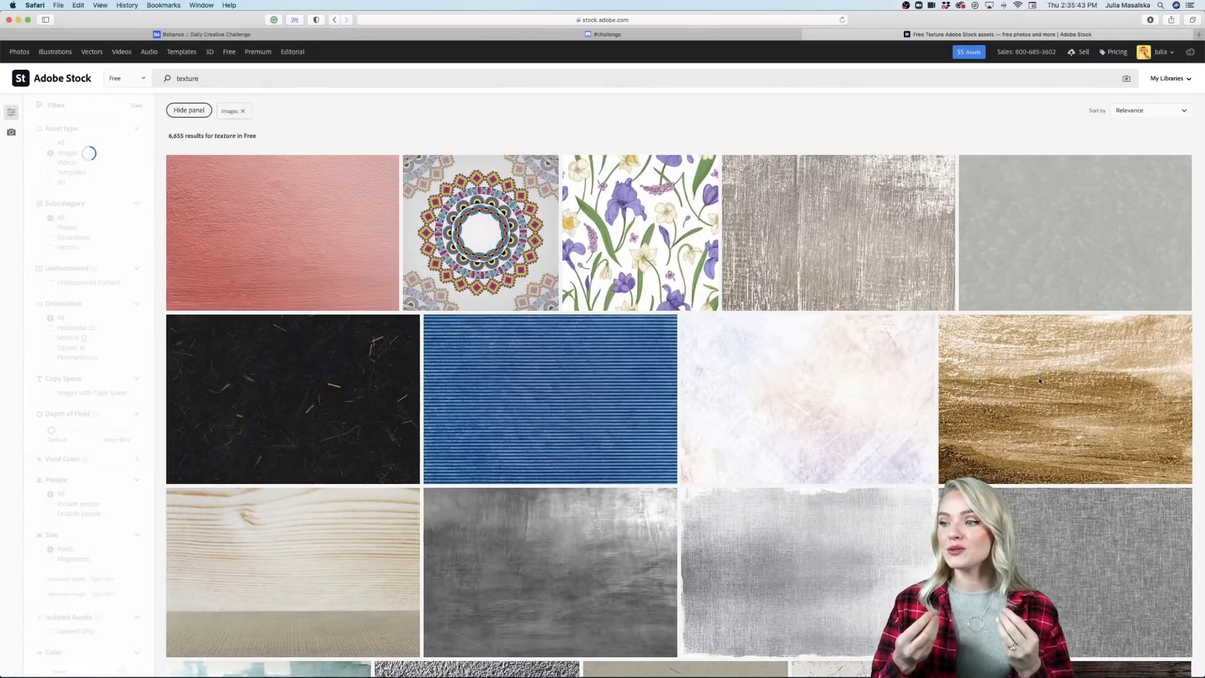
Browse the free texture results and open the details of the beige marble textured background.
scroll(1040, 381, down, 5)
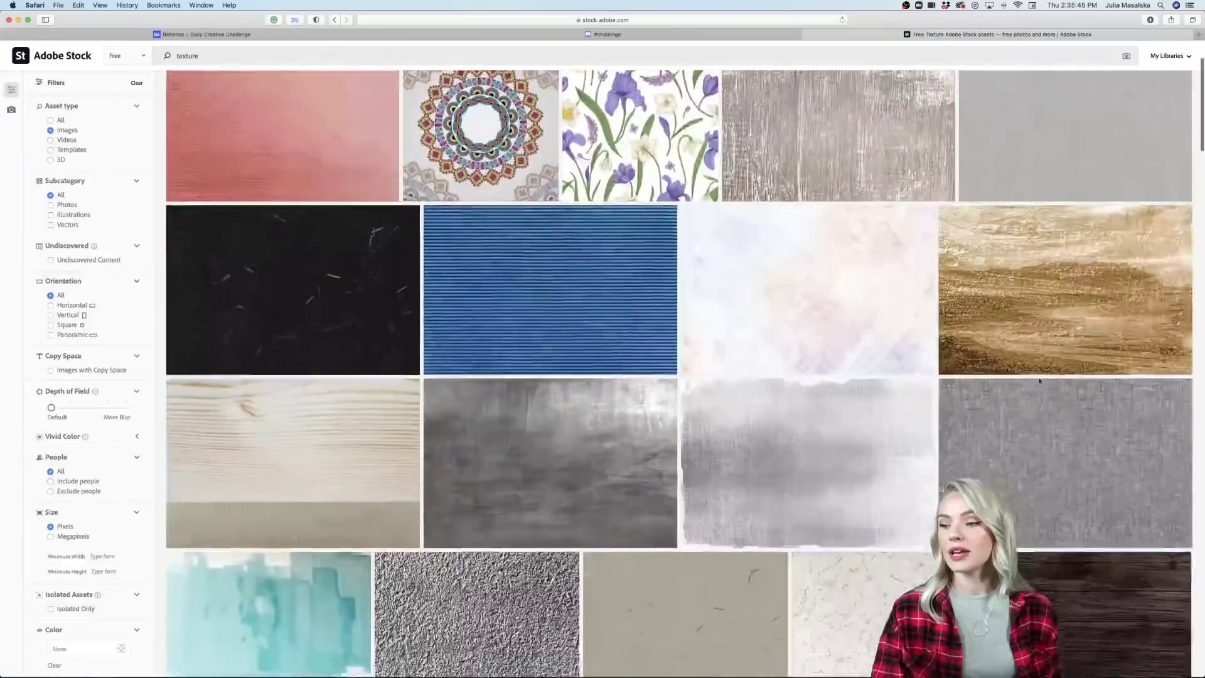
scroll(1039, 380, down, 1)
scroll(1041, 382, down, 2)
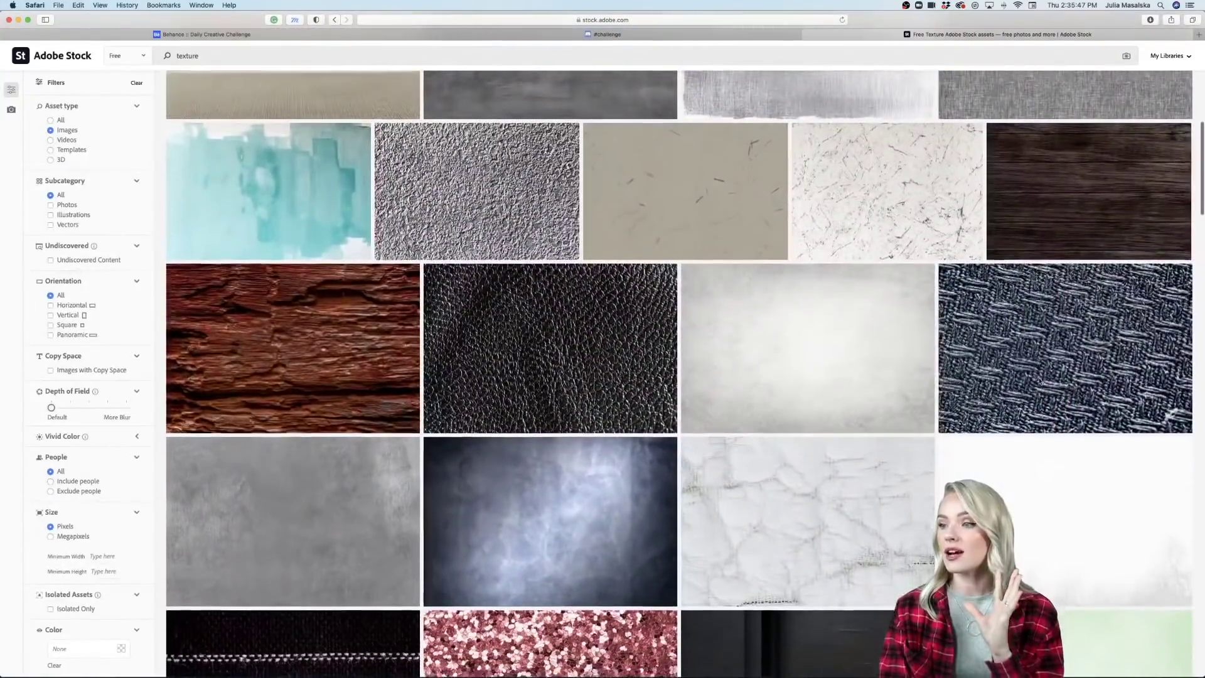
scroll(1040, 381, up, 5)
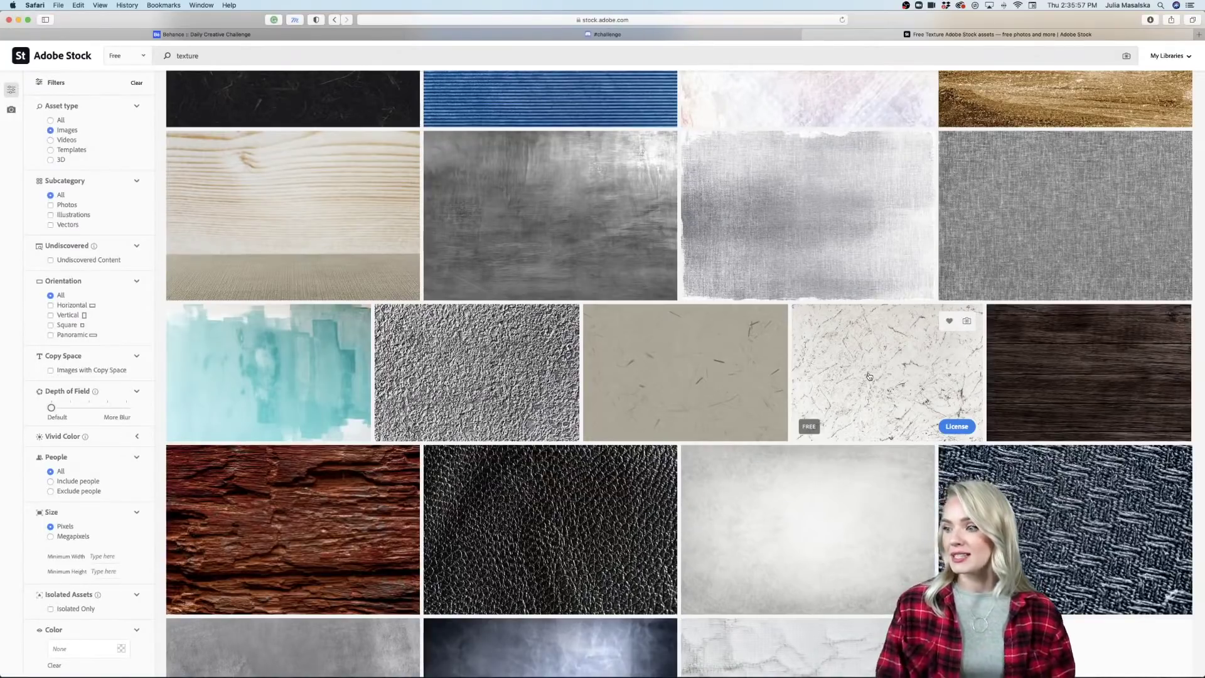
scroll(869, 376, down, 5)
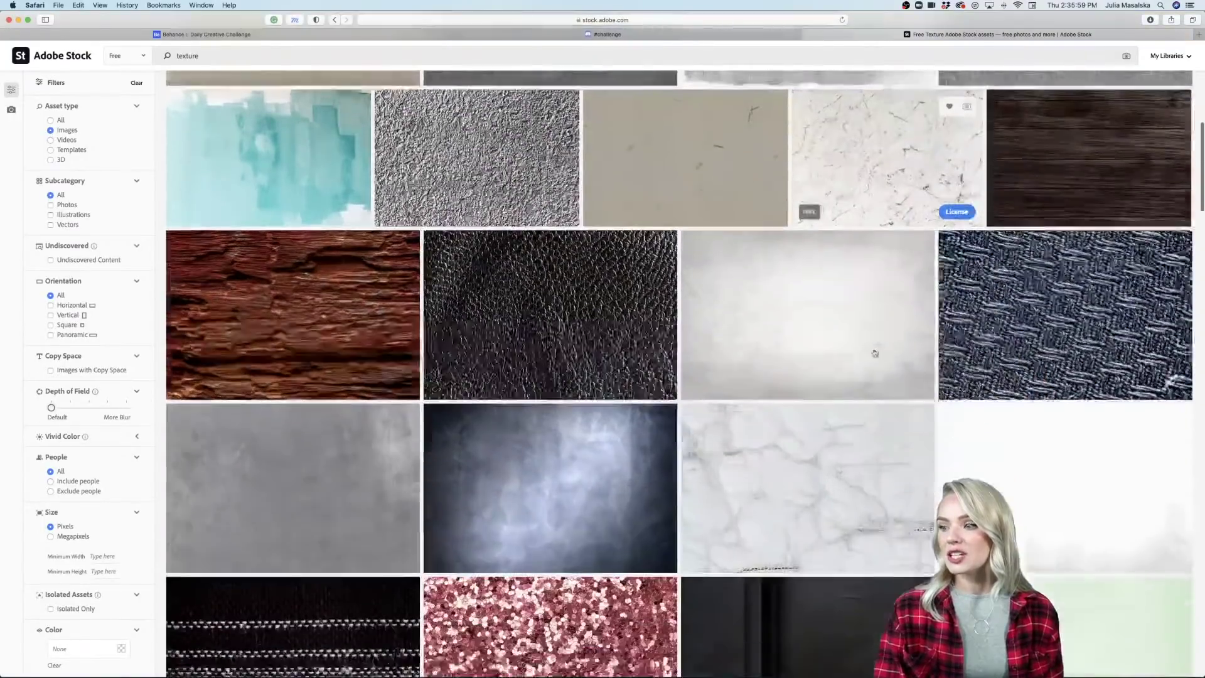
click(808, 374)
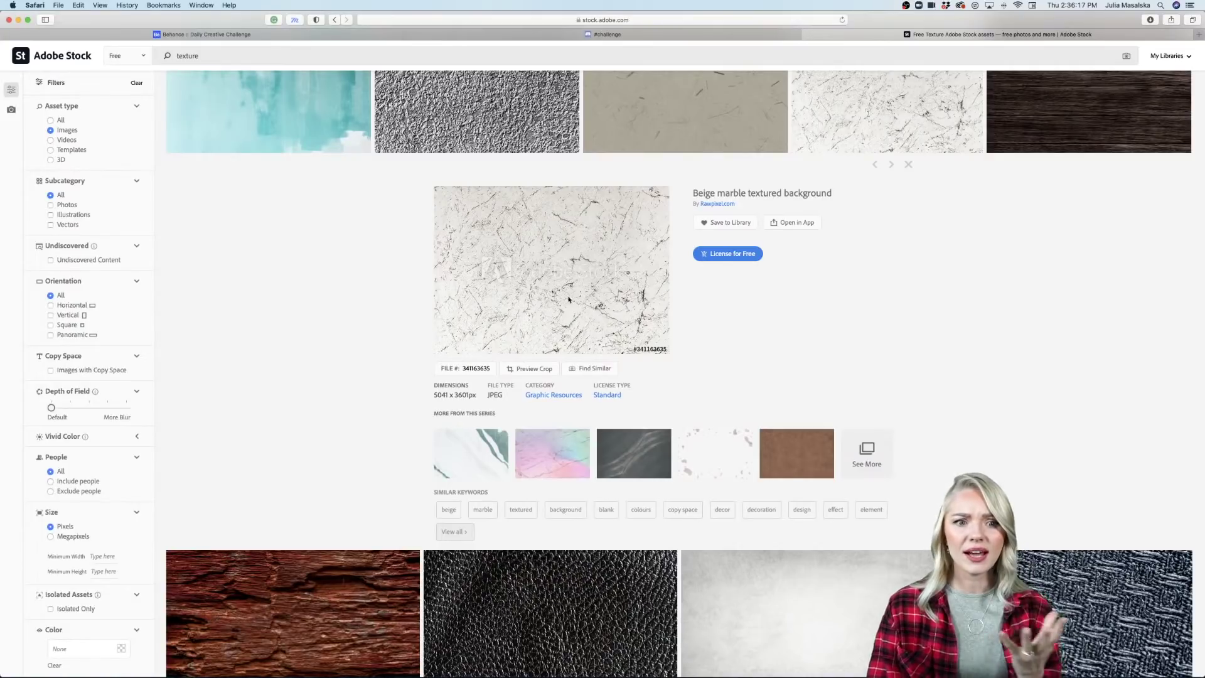
Browse further through the free texture results and open the details of the licensed white concrete wall image.
scroll(713, 334, down, 8)
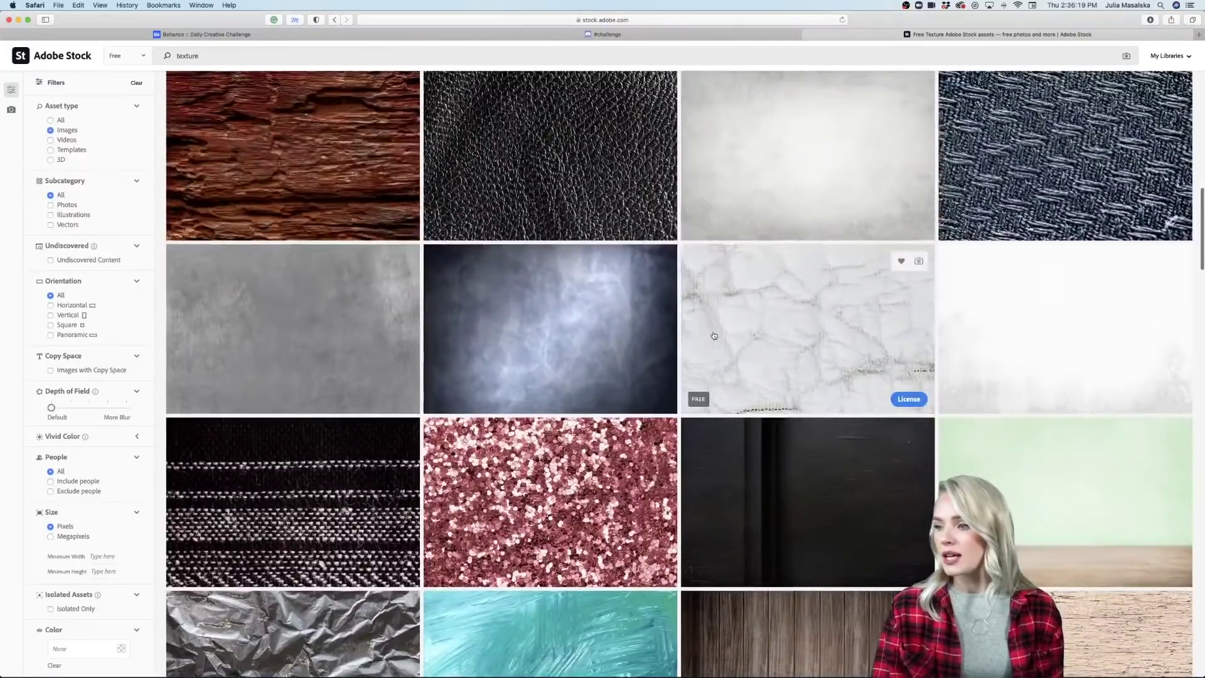
scroll(1061, 335, down, 5)
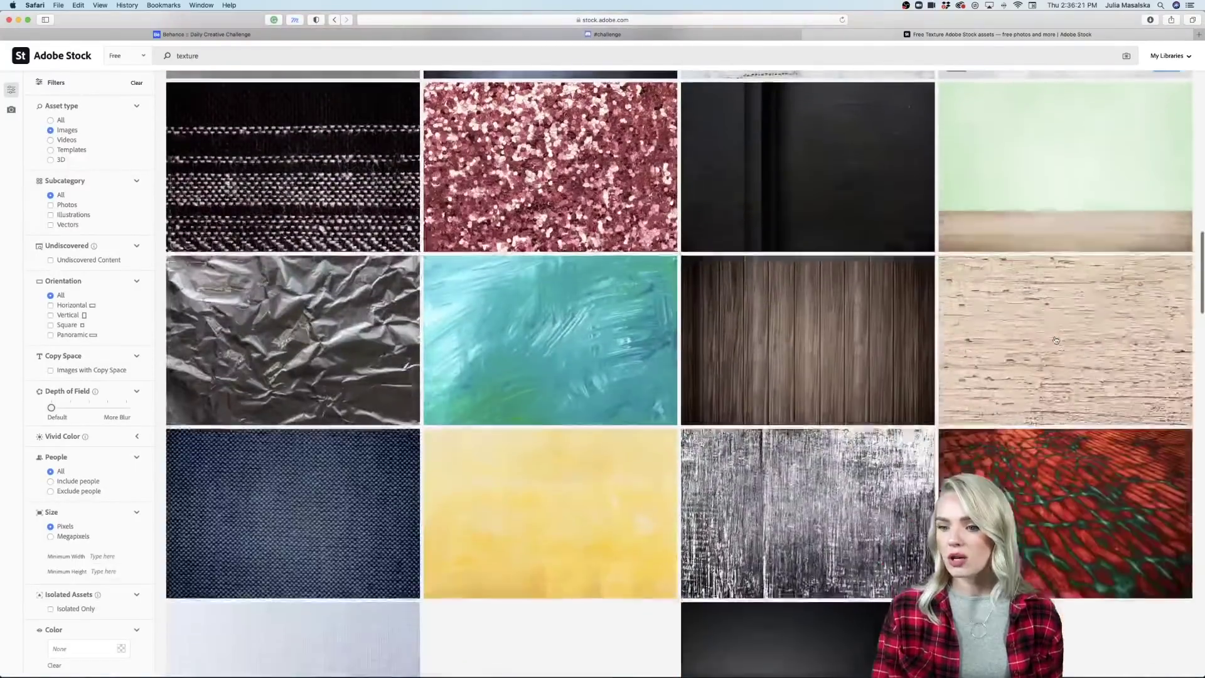
scroll(1057, 340, down, 3)
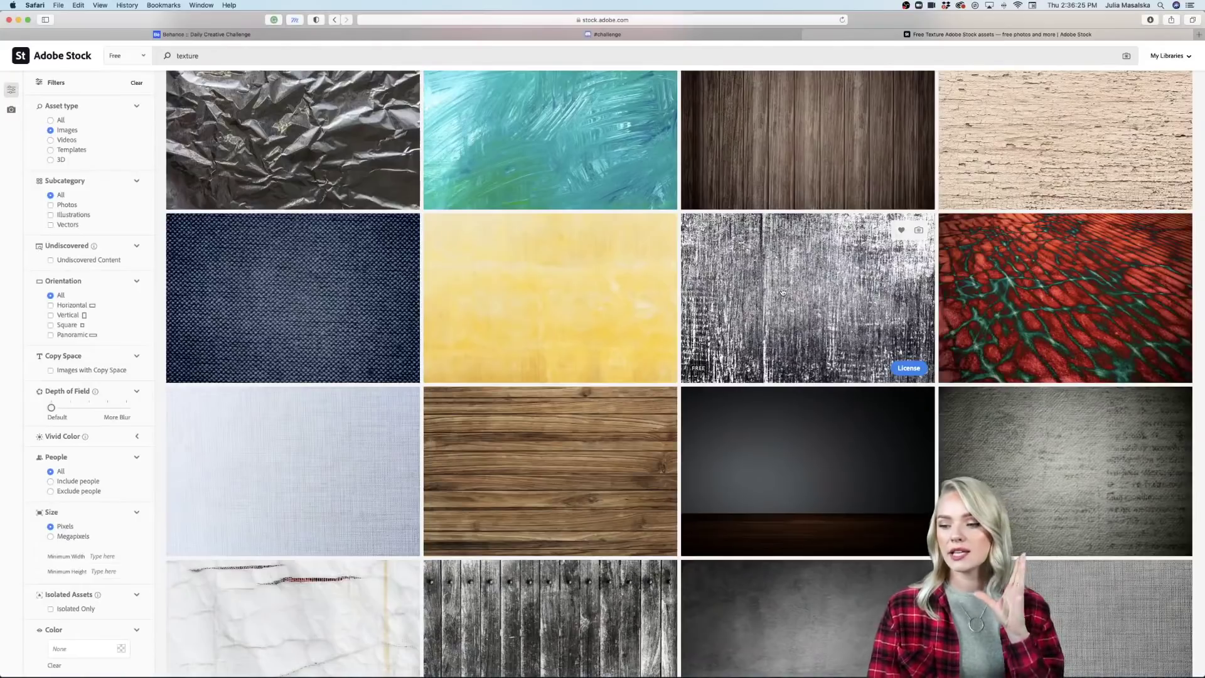
scroll(782, 292, down, 6)
scroll(782, 292, down, 3)
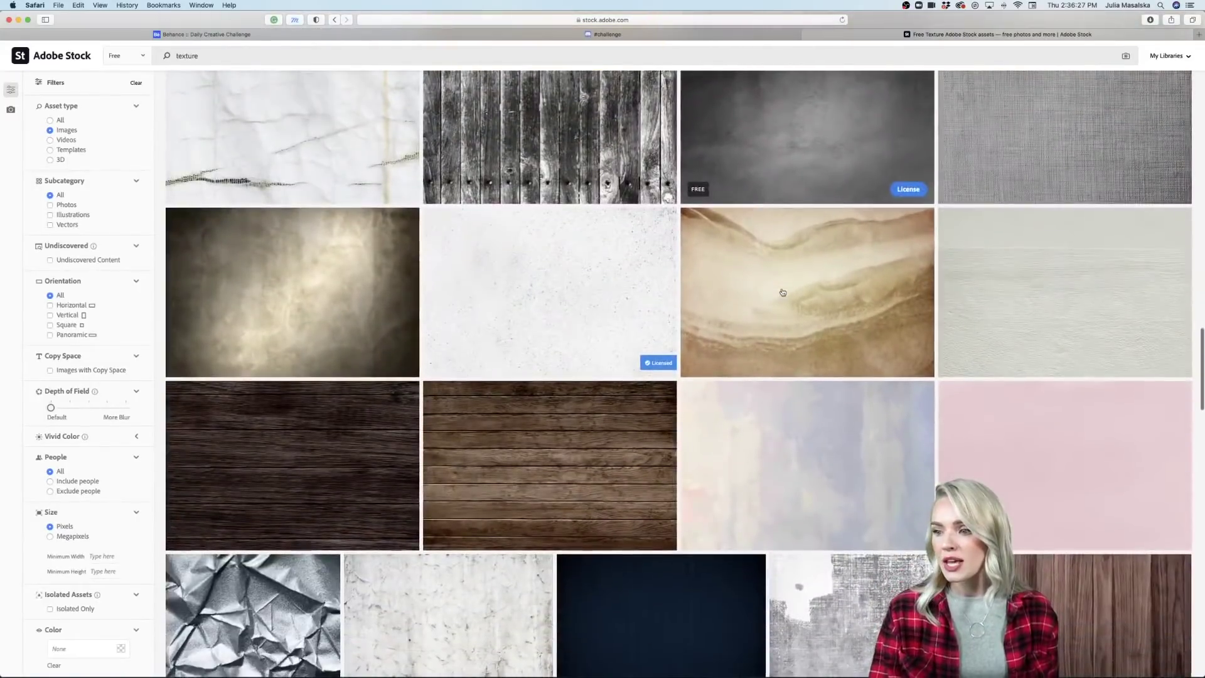
click(538, 303)
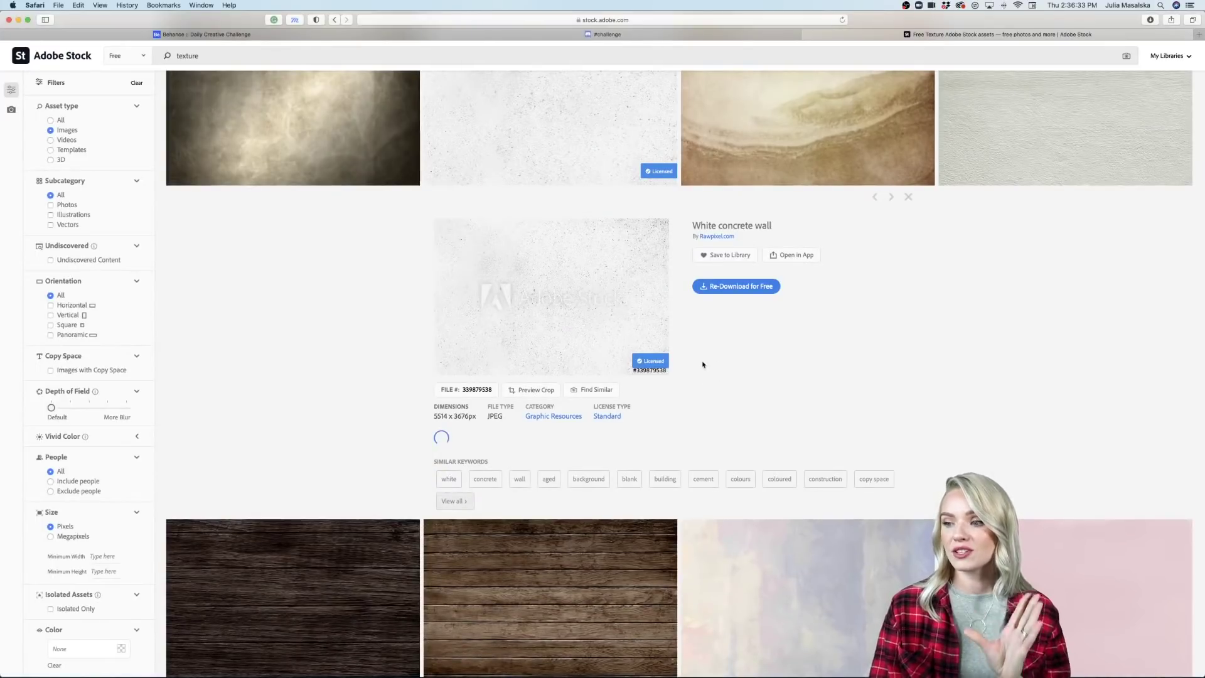
Switch back to Challenge 3.ai in Illustrator, select the speckled white concrete image above the other textures and examine it up close.
click(20, 21)
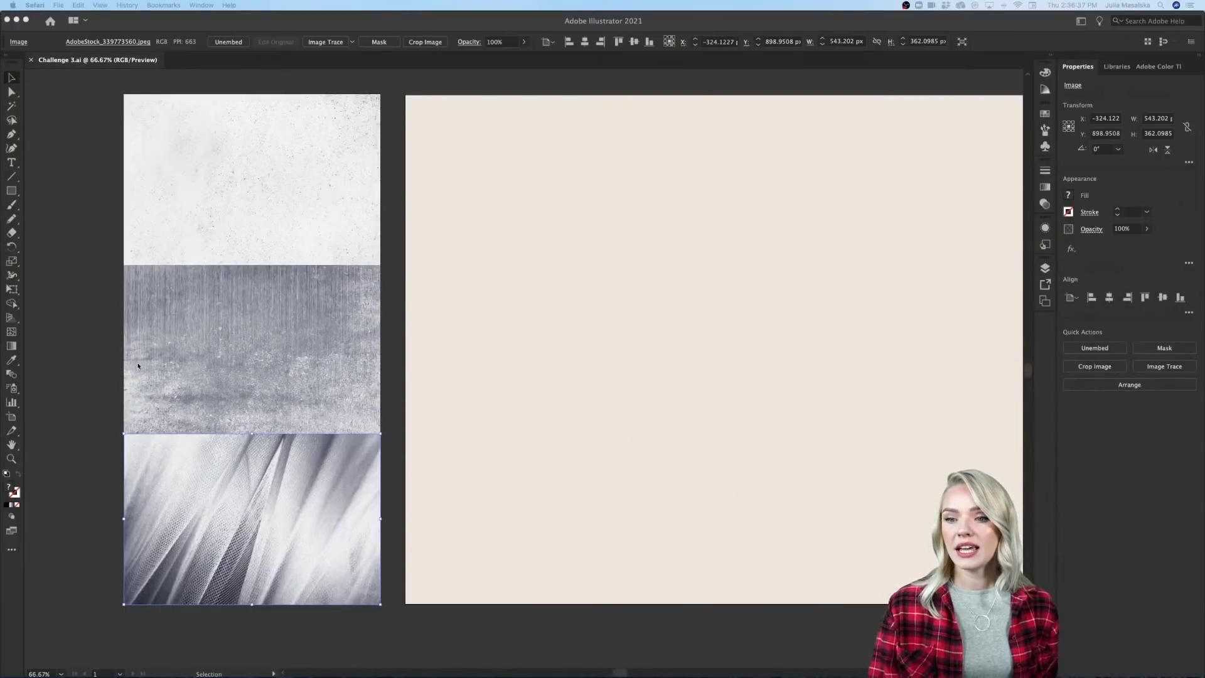
click(278, 162)
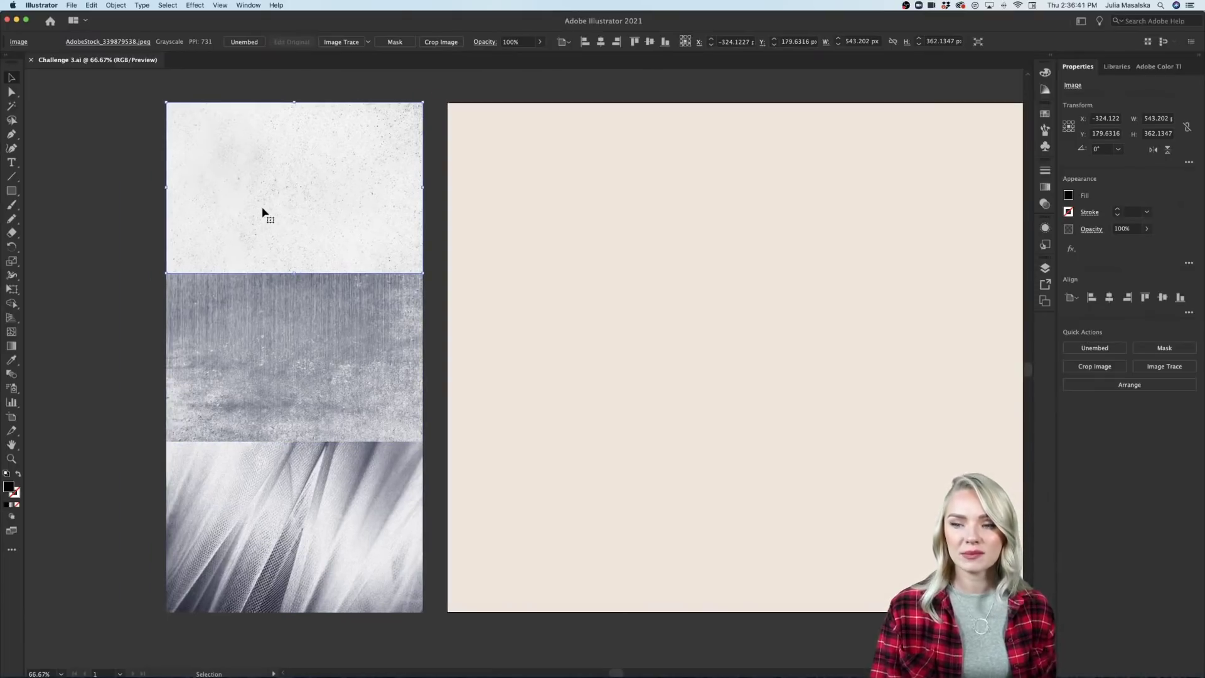
key(super+1)
scroll(261, 188, up, 3)
scroll(261, 189, left, 2)
scroll(261, 187, up, 1)
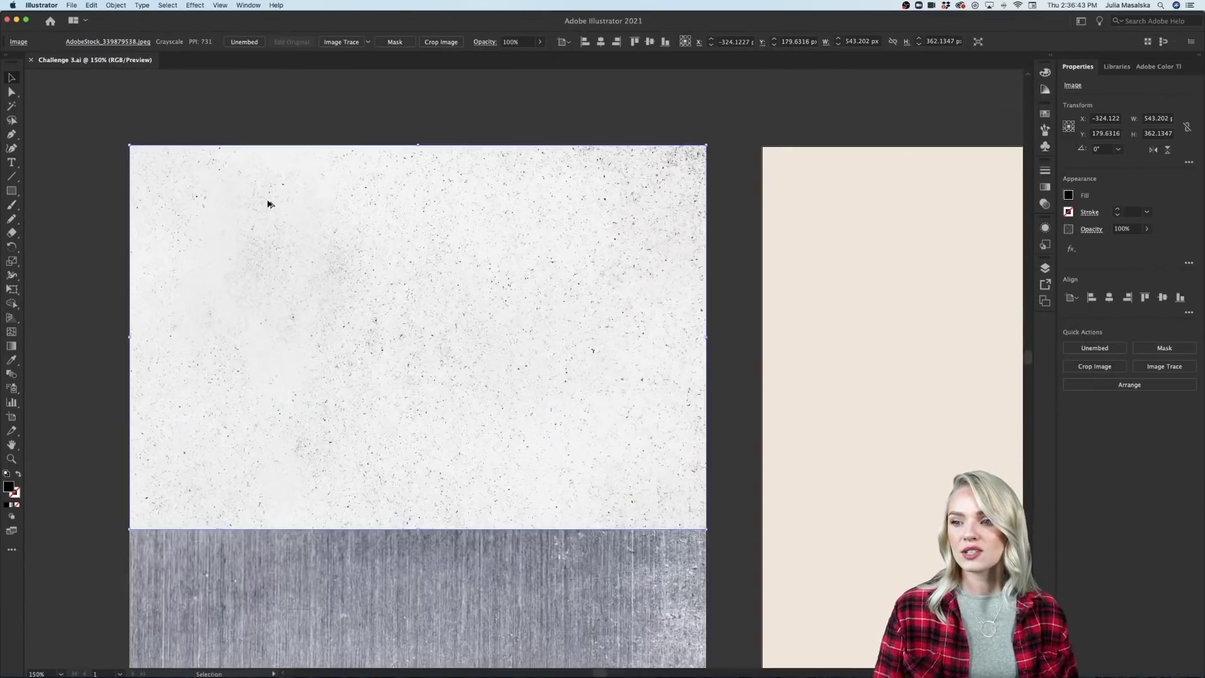
scroll(267, 203, down, 1)
scroll(267, 202, left, 1)
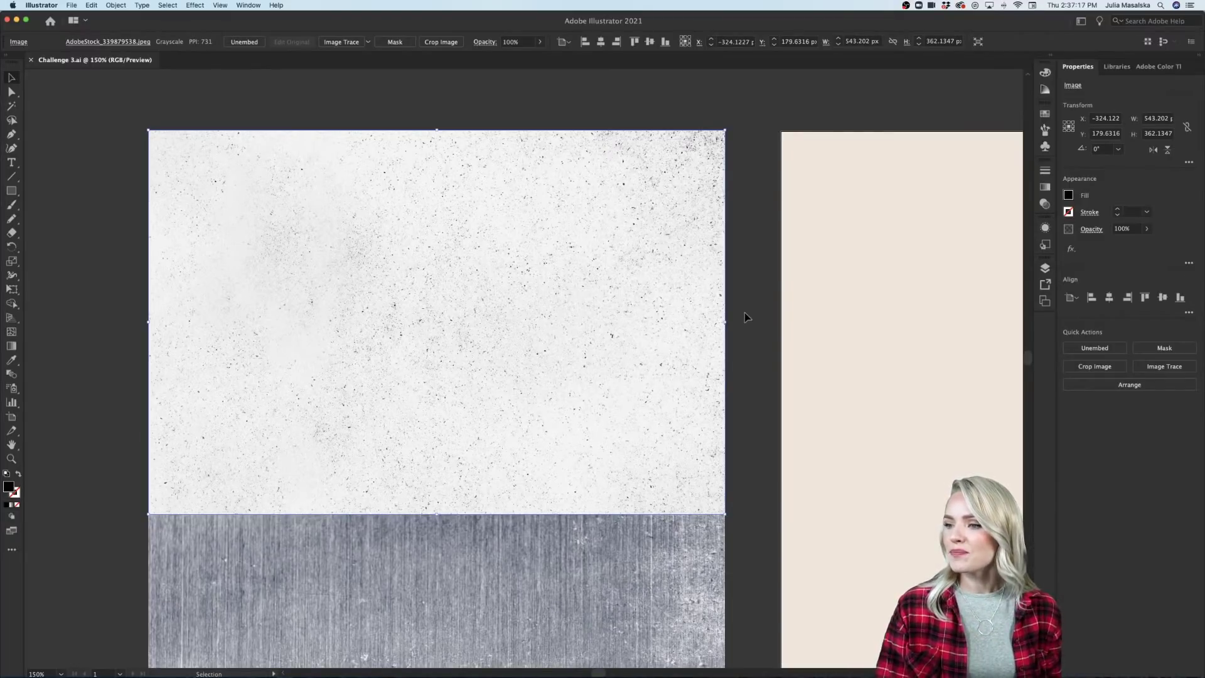
Image Trace the speckled concrete image with the Black and White Logo preset, accepting the large-image tracing.
click(1164, 368)
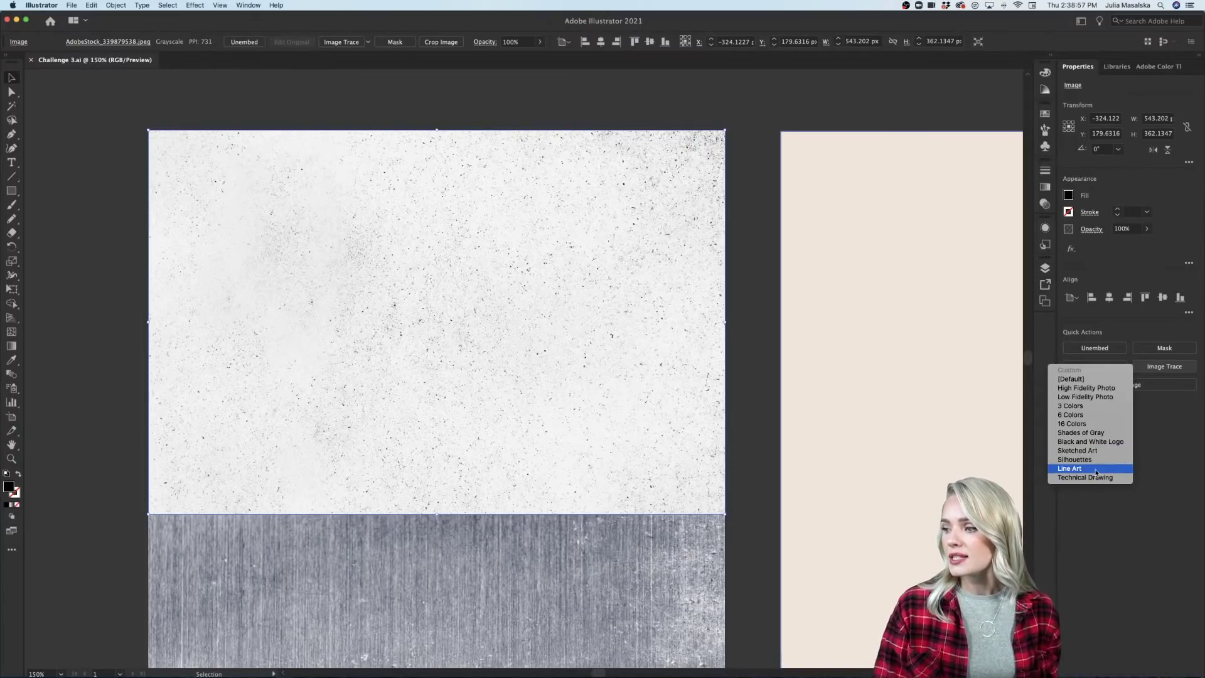
click(1116, 444)
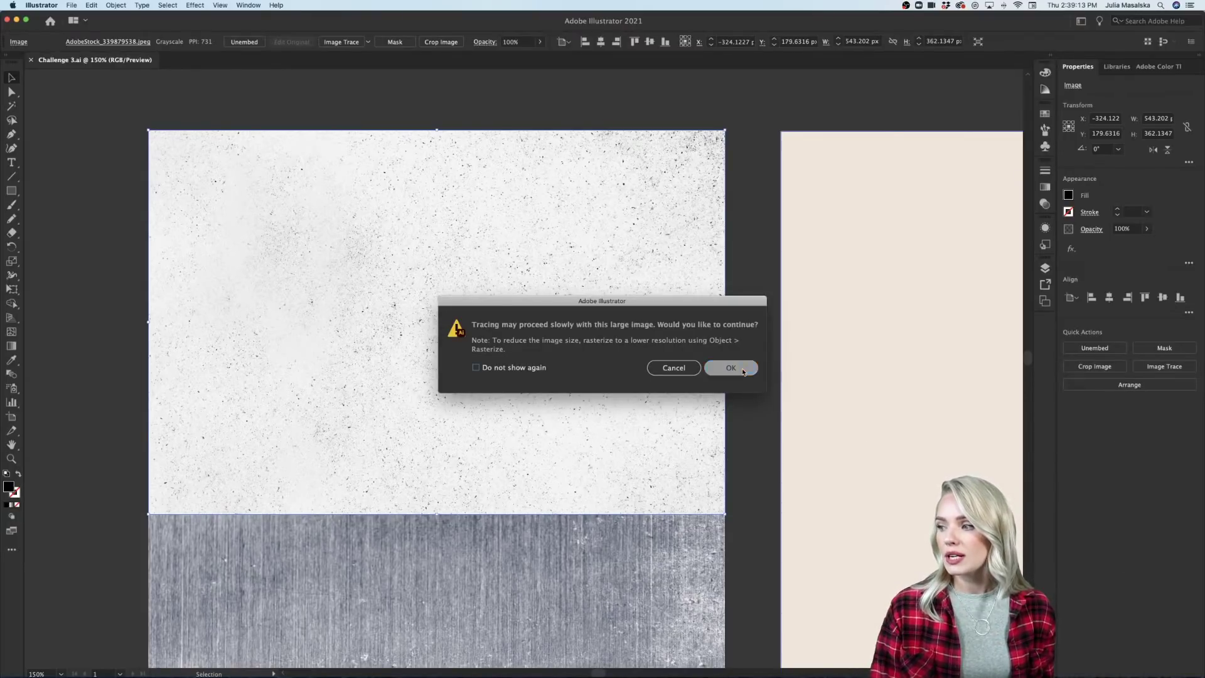
click(731, 368)
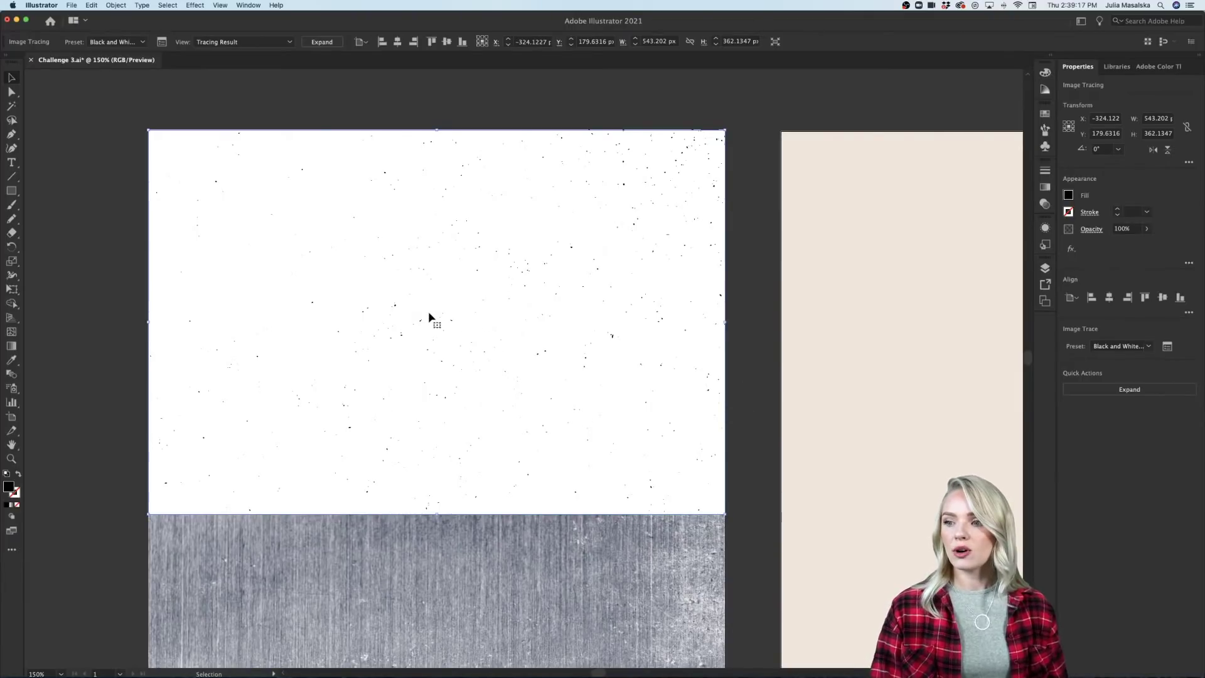
Open the detailed Image Trace settings and tune the threshold, trying values up to 231 and settling on 184.
key(super+equal)
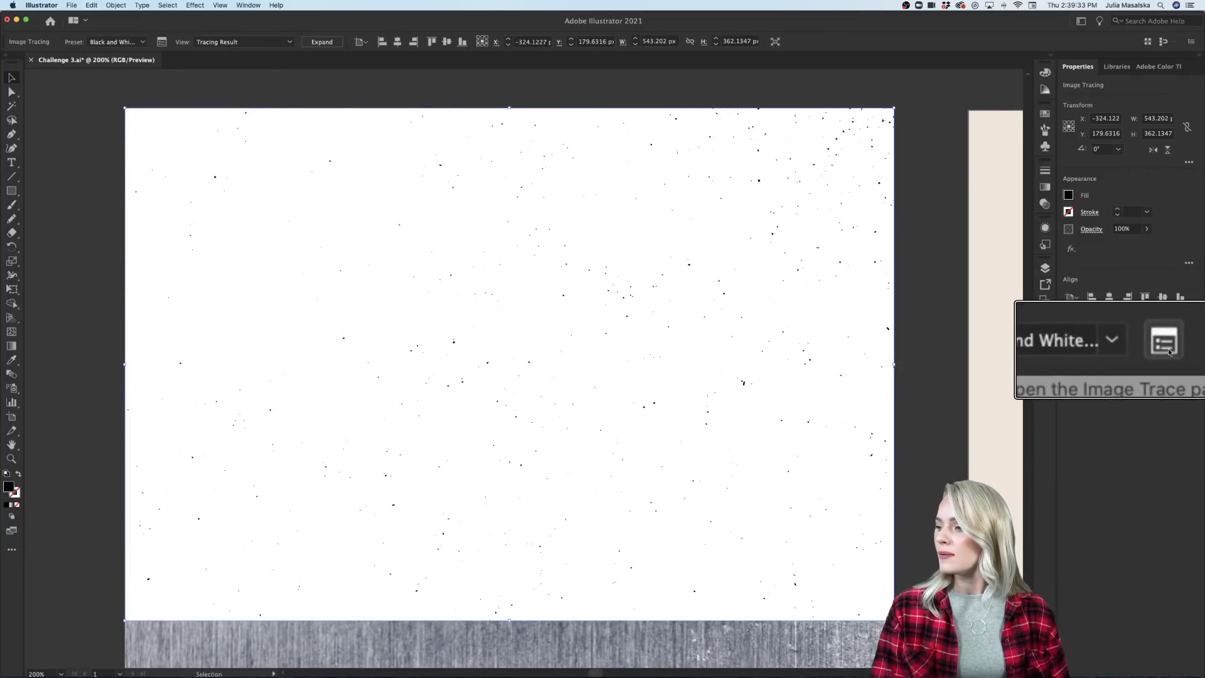
click(1167, 347)
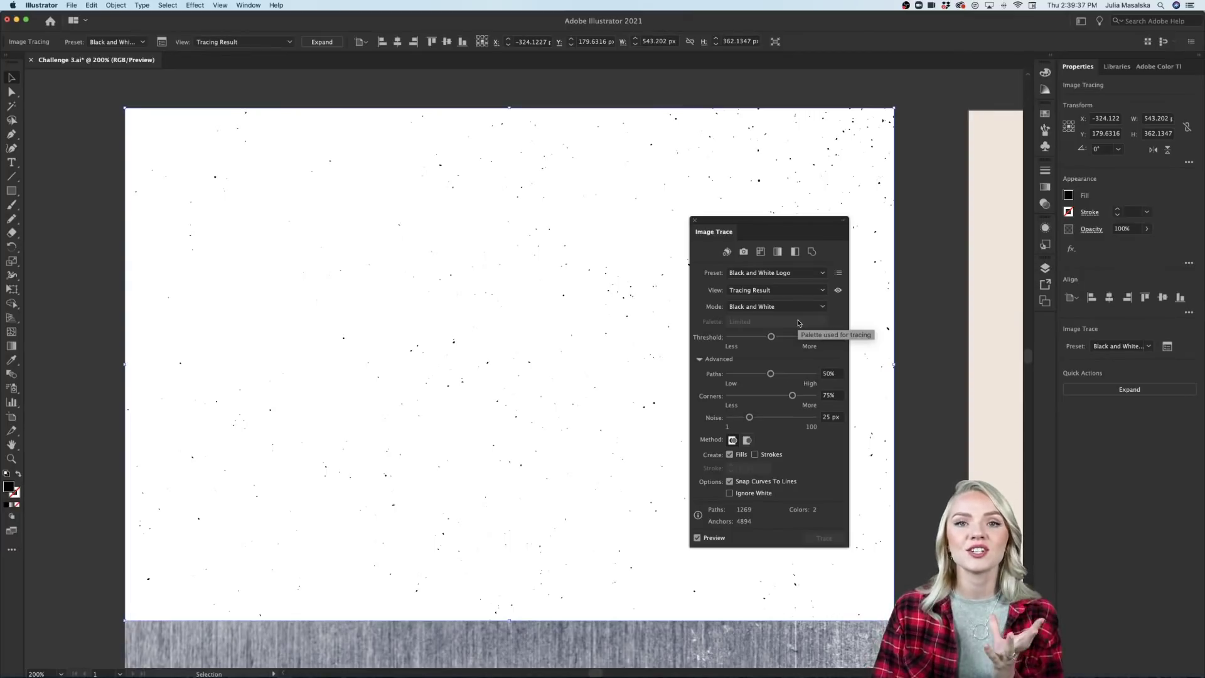
mouse_move(789, 224)
mouse_down()
mouse_move(1001, 223)
mouse_move(914, 219)
mouse_up()
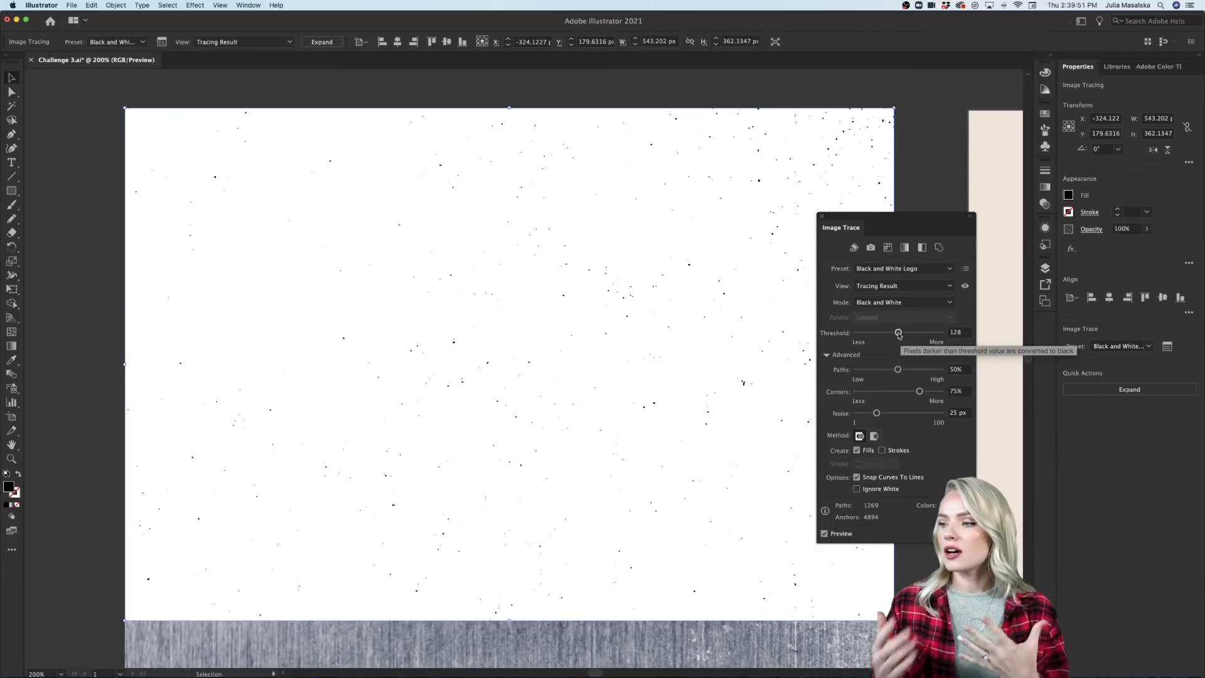
drag(899, 335, 915, 335)
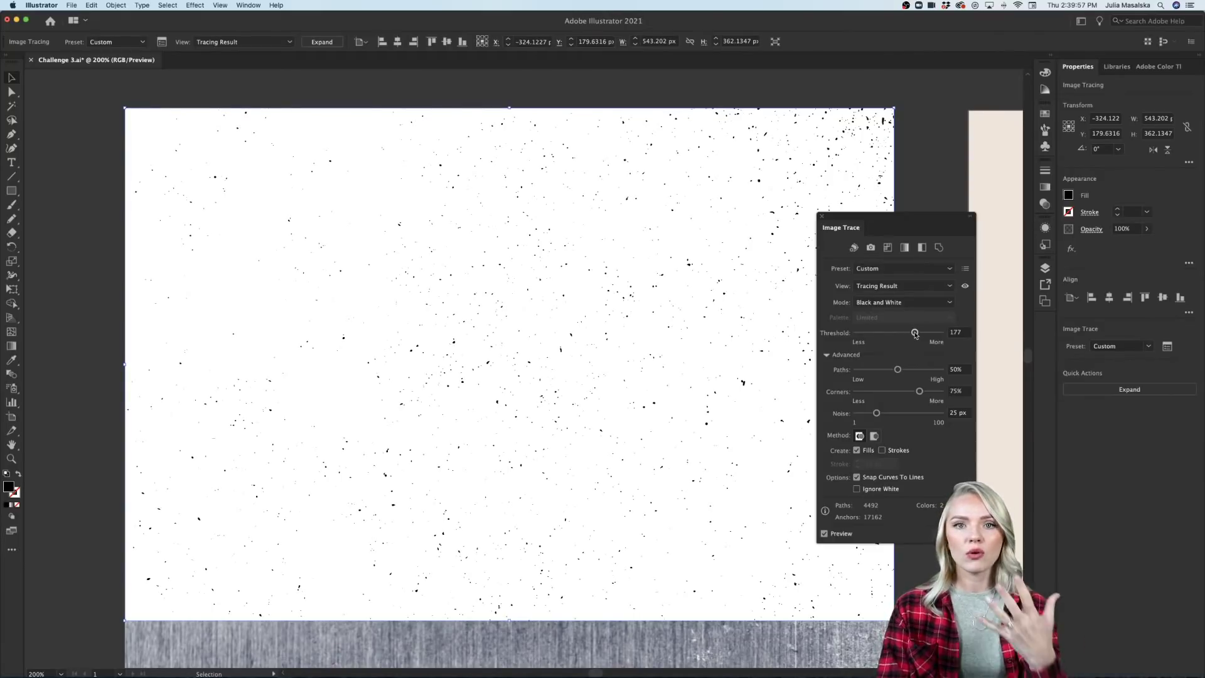
drag(915, 334, 921, 335)
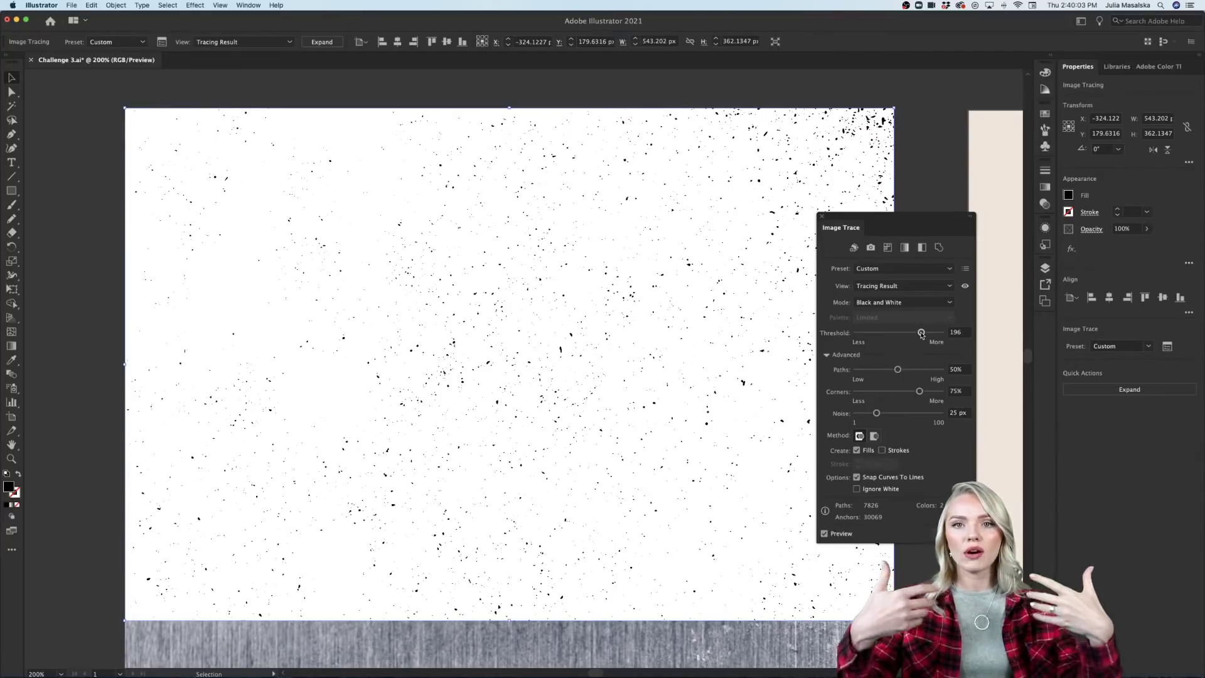
drag(922, 335, 926, 336)
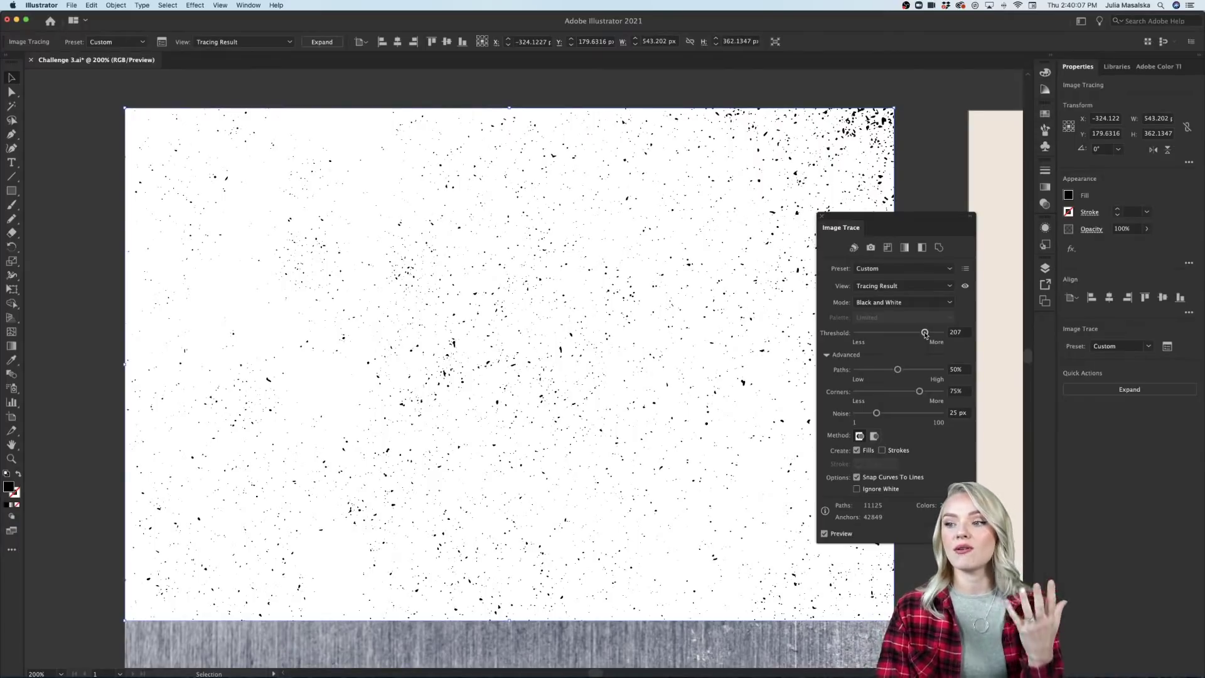
drag(925, 335, 933, 335)
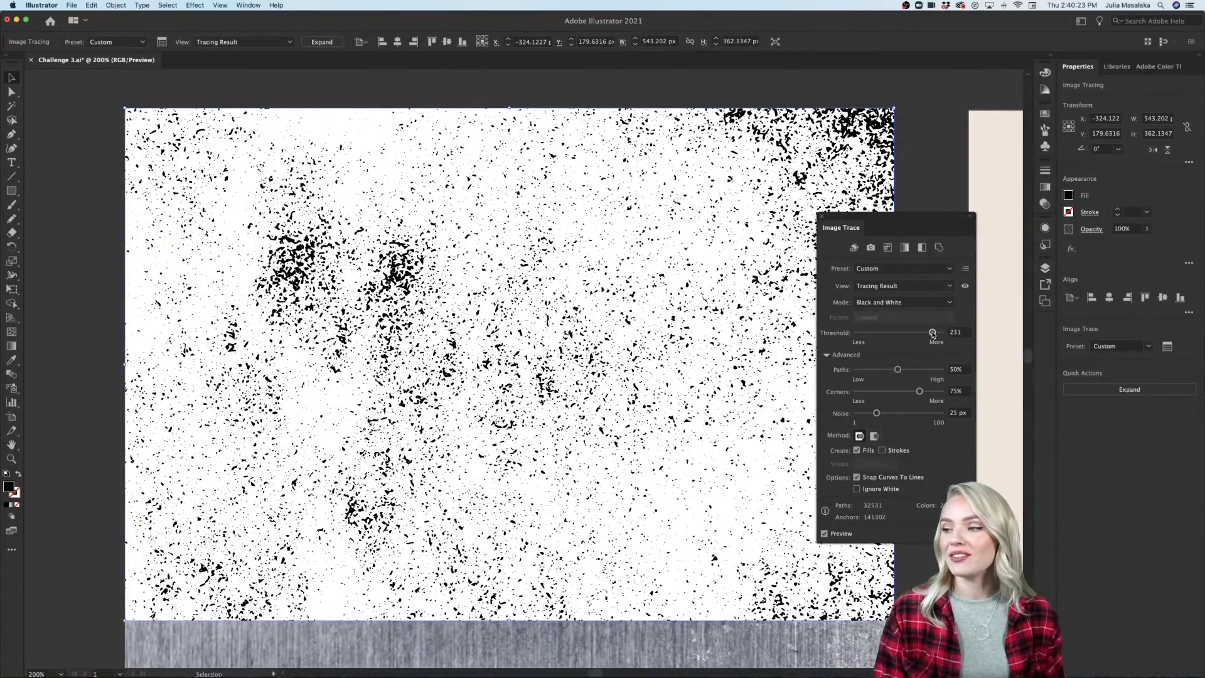
drag(933, 333, 929, 334)
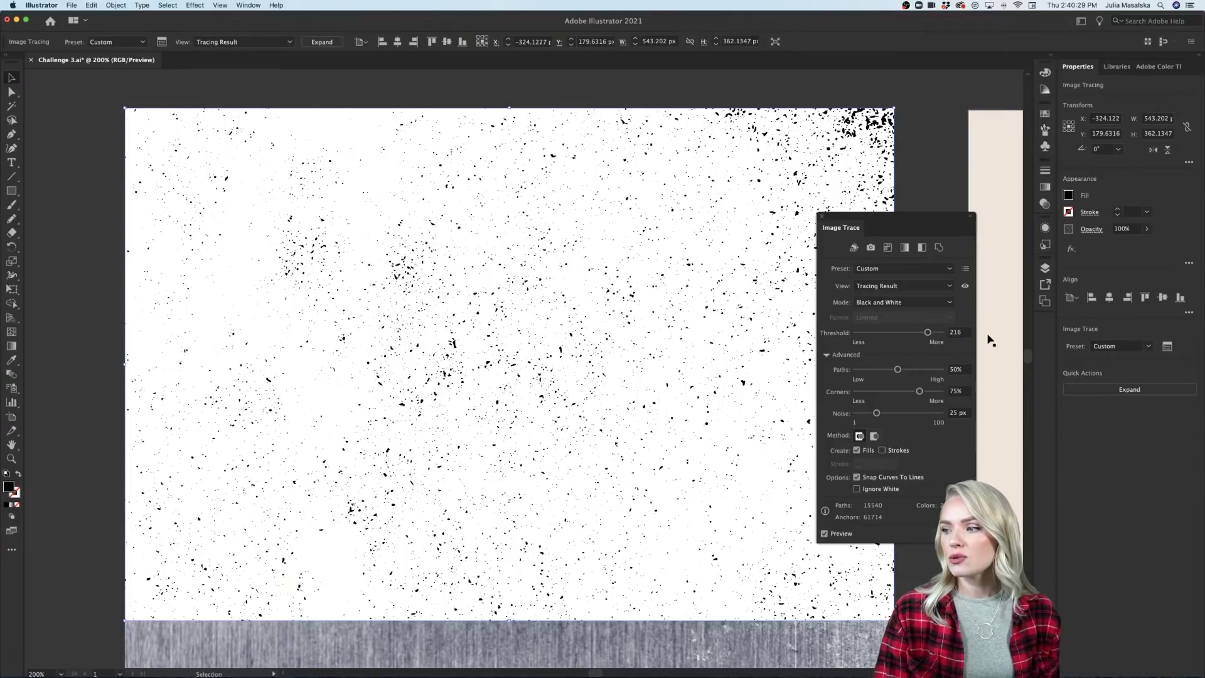
click(956, 336)
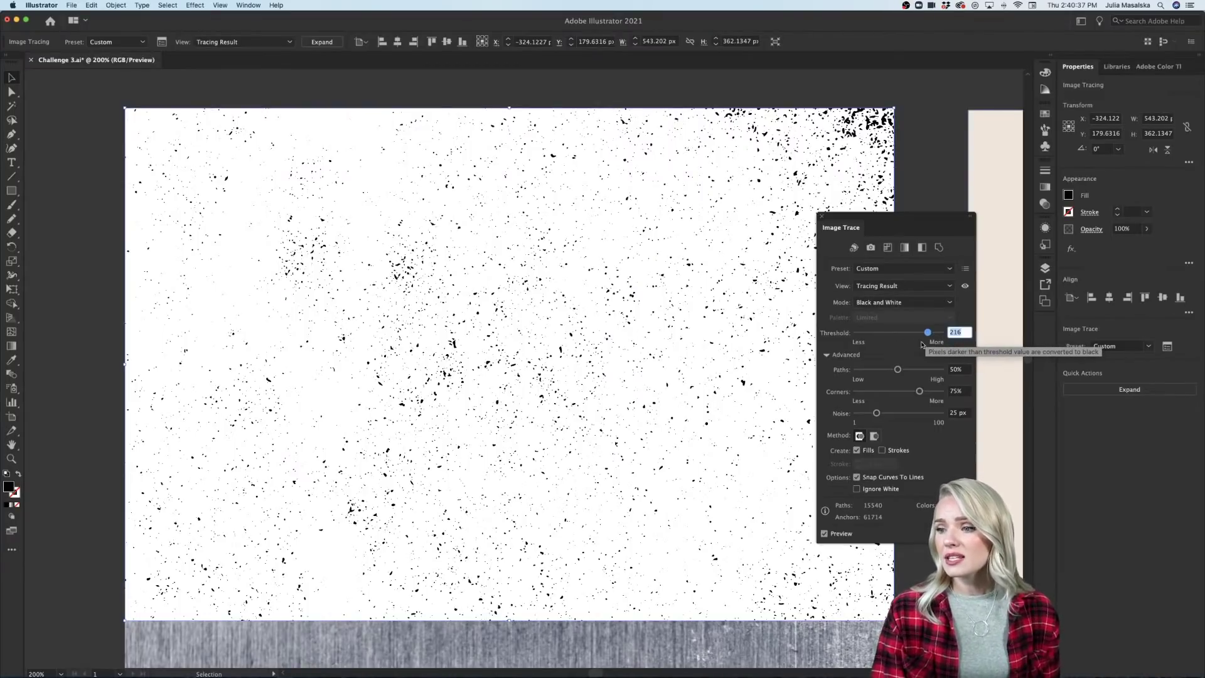
click(916, 333)
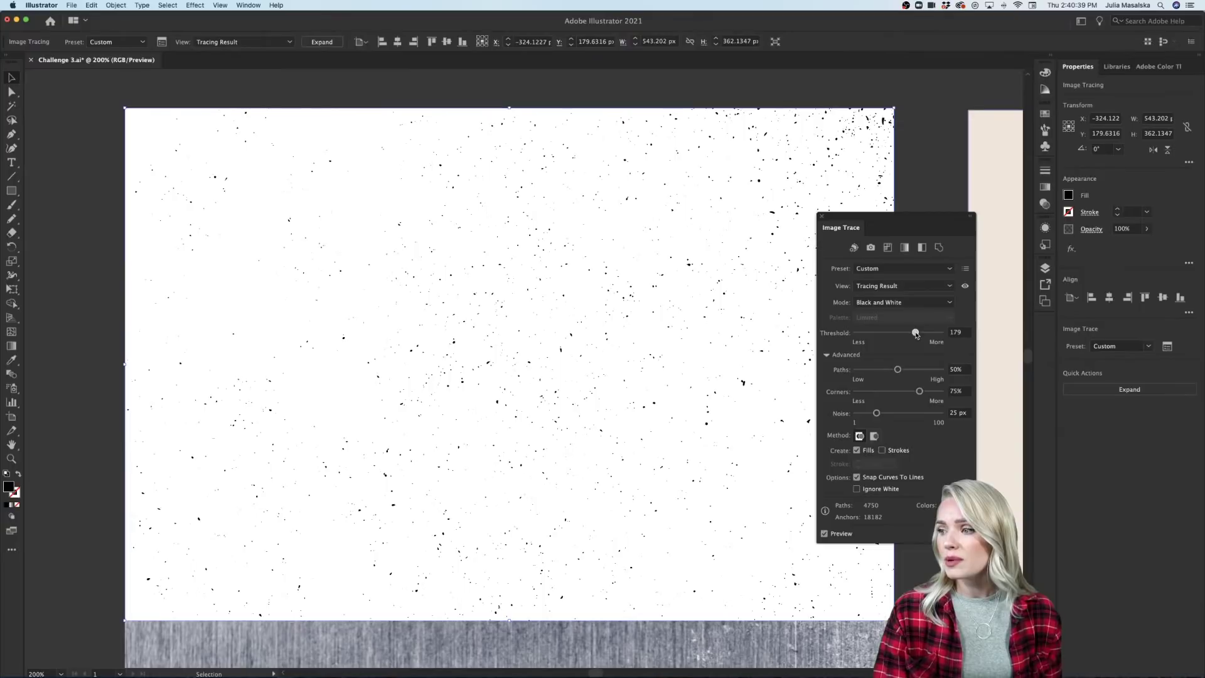
drag(916, 335, 916, 336)
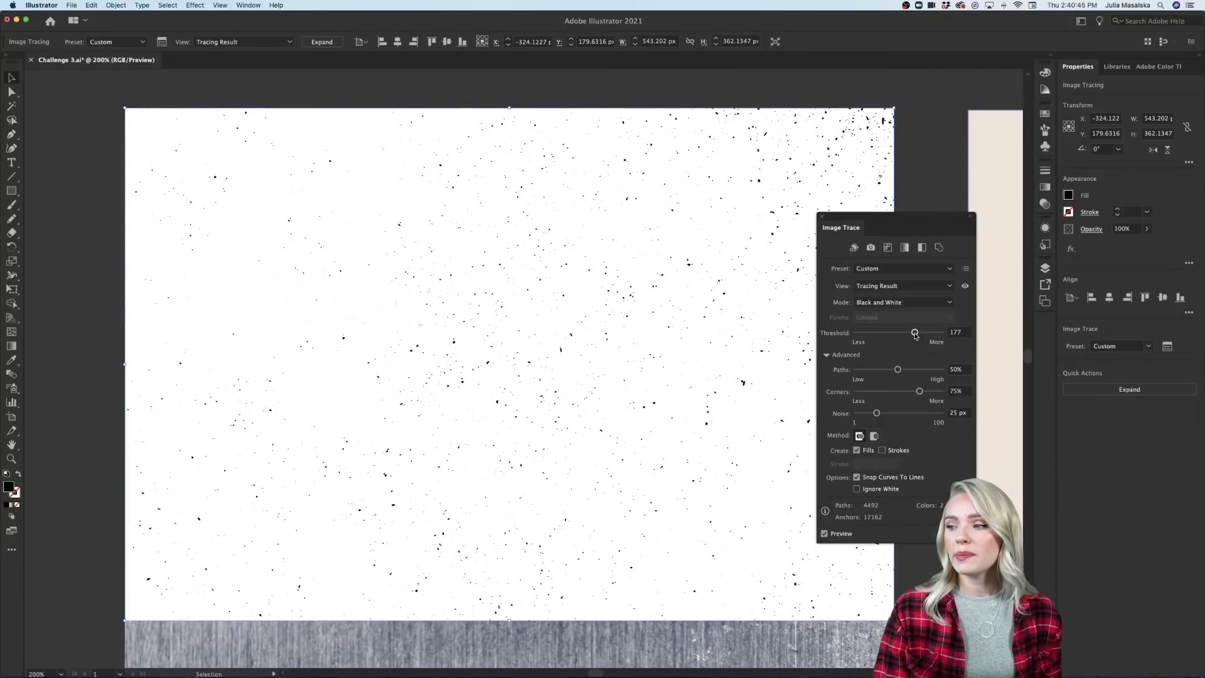
drag(916, 336, 917, 335)
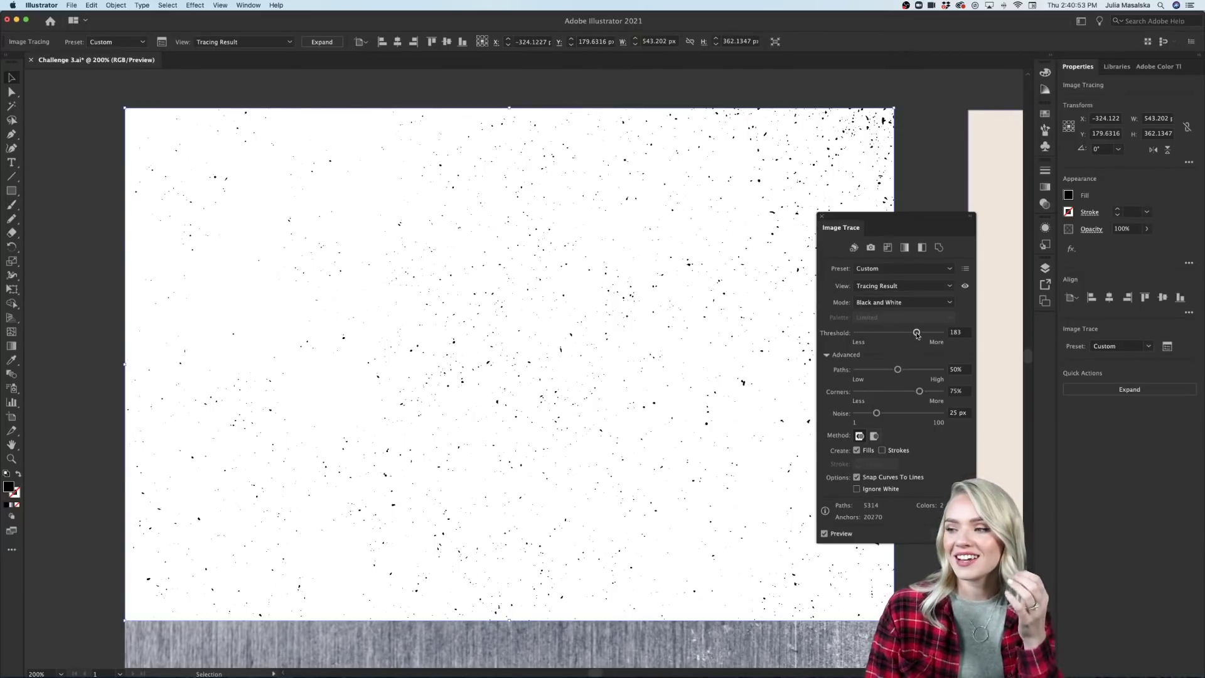
drag(917, 336, 917, 336)
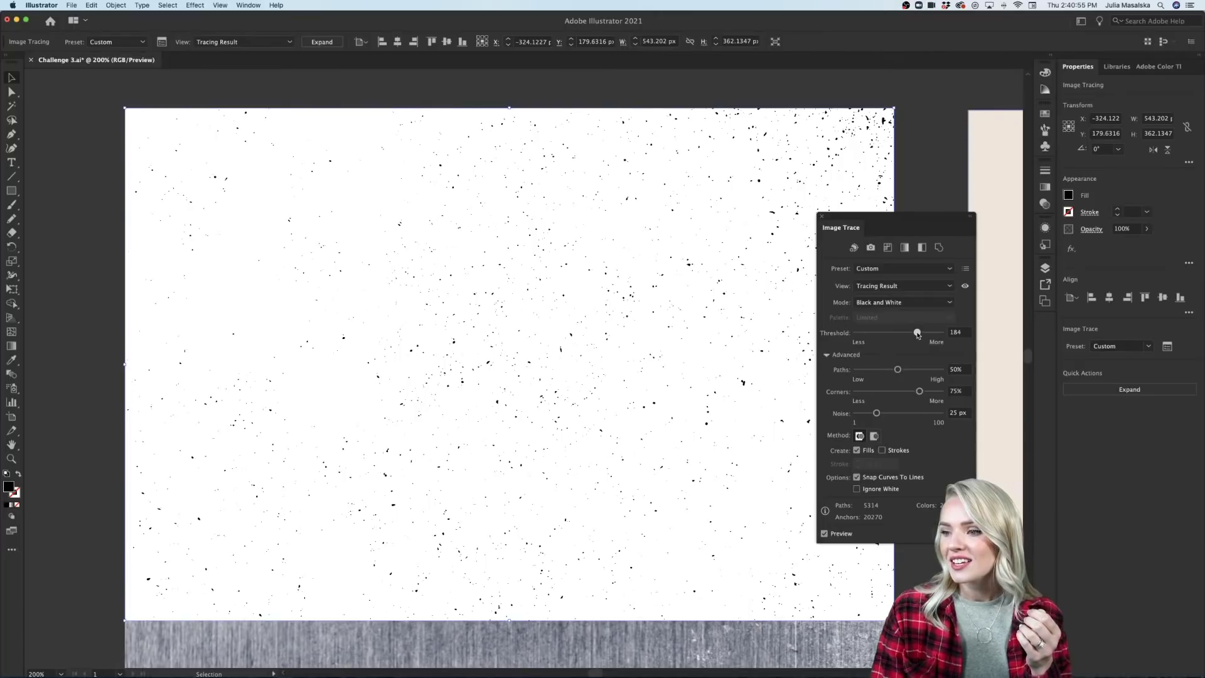
Make the trace ignore white and expand it into editable vector shapes.
click(875, 437)
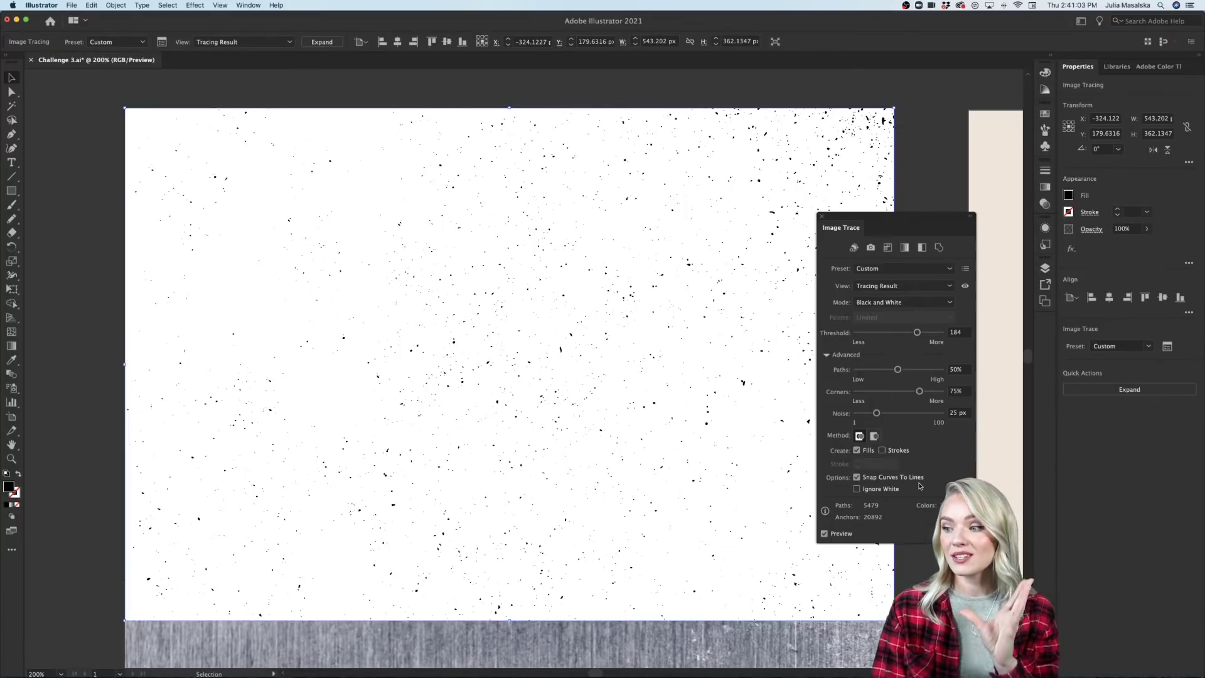
click(858, 491)
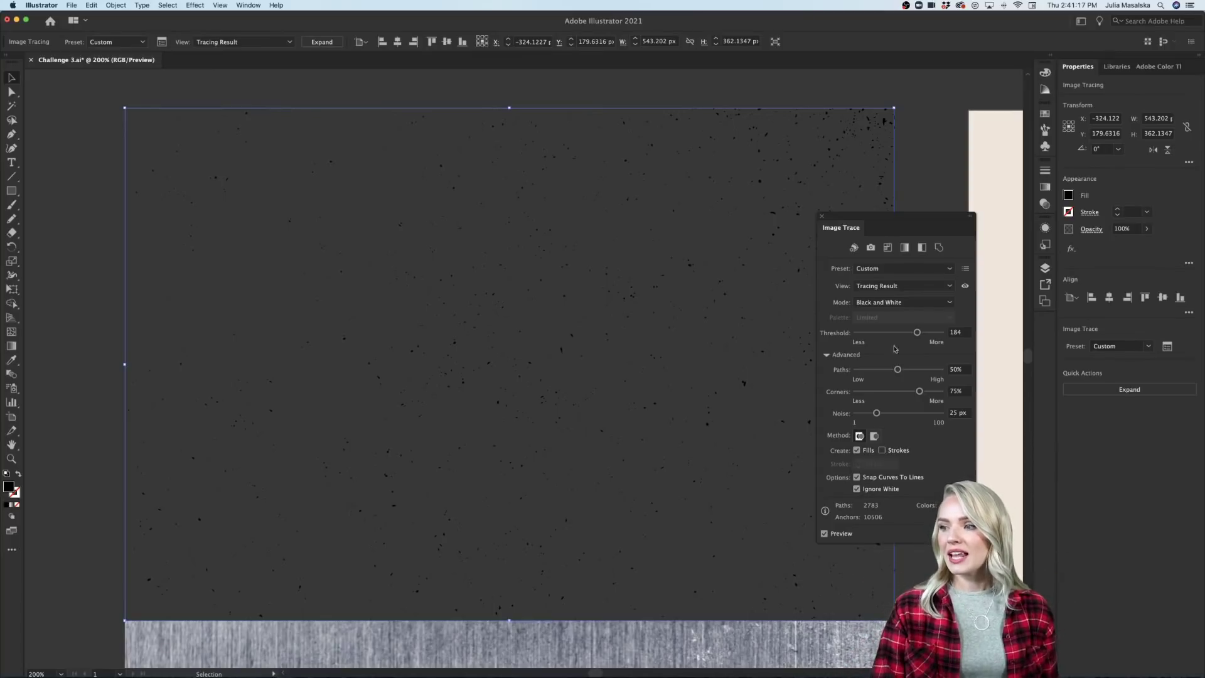
drag(856, 223, 871, 224)
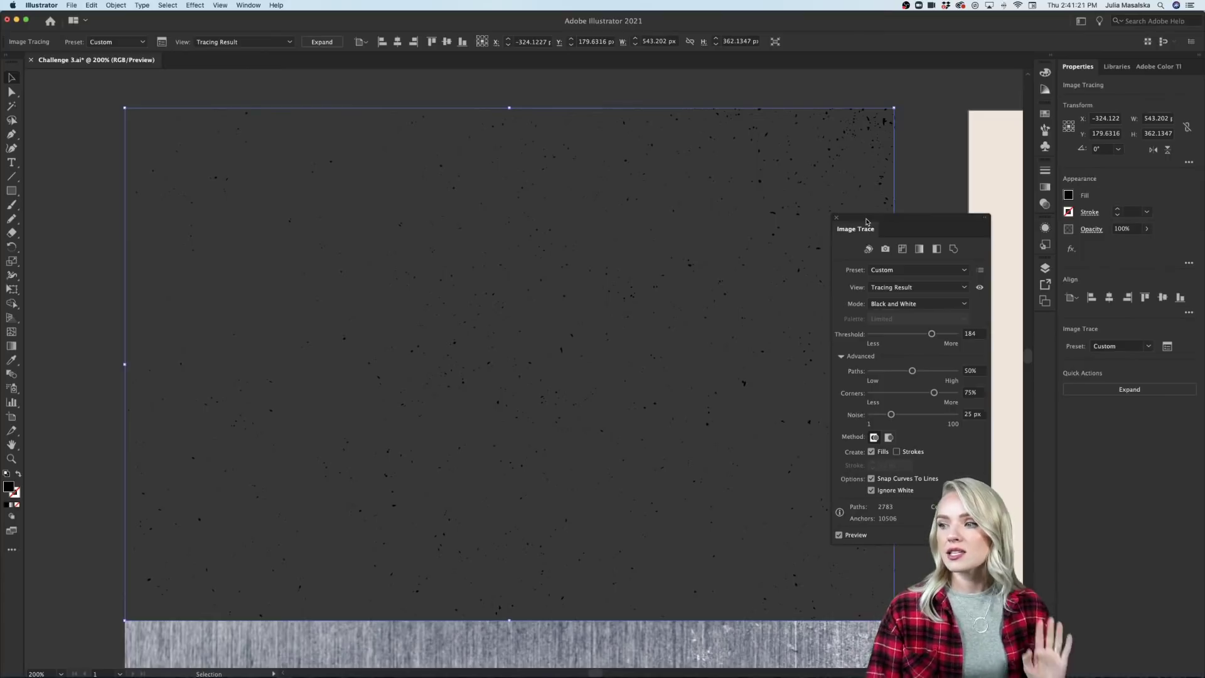
click(1130, 390)
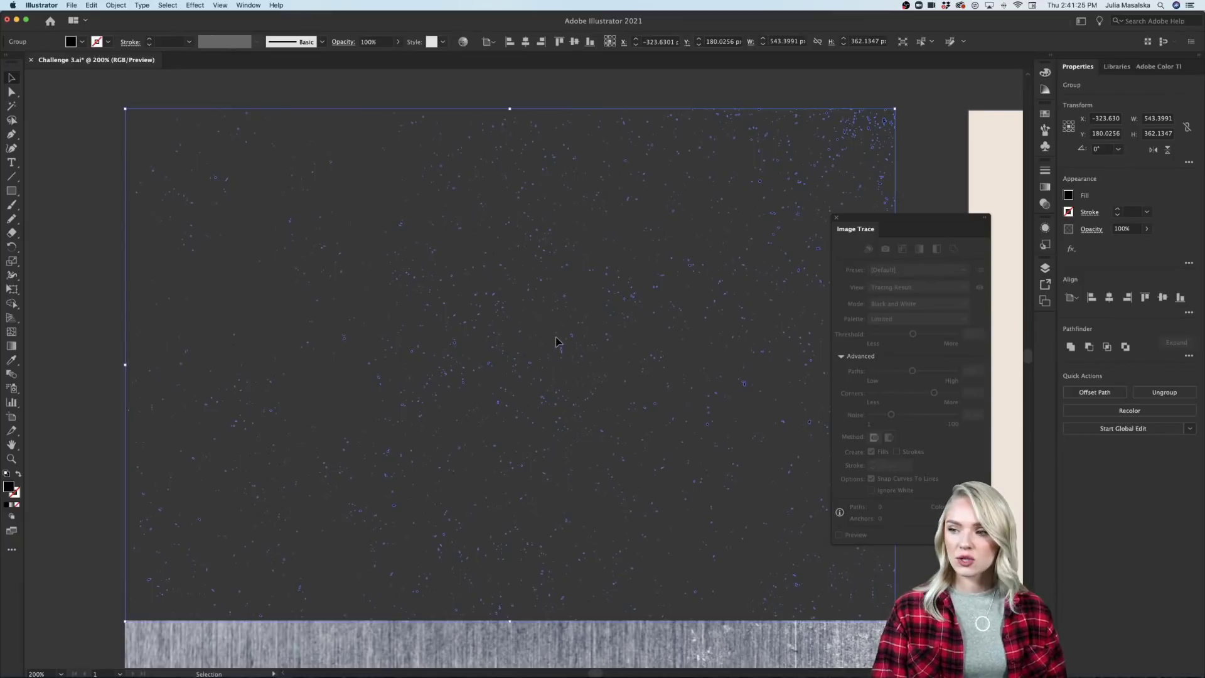
Isolate one of the traced specks to inspect its vector shape up close, and leave isolation mode.
scroll(557, 340, up, 10)
scroll(557, 341, right, 5)
scroll(557, 341, down, 1)
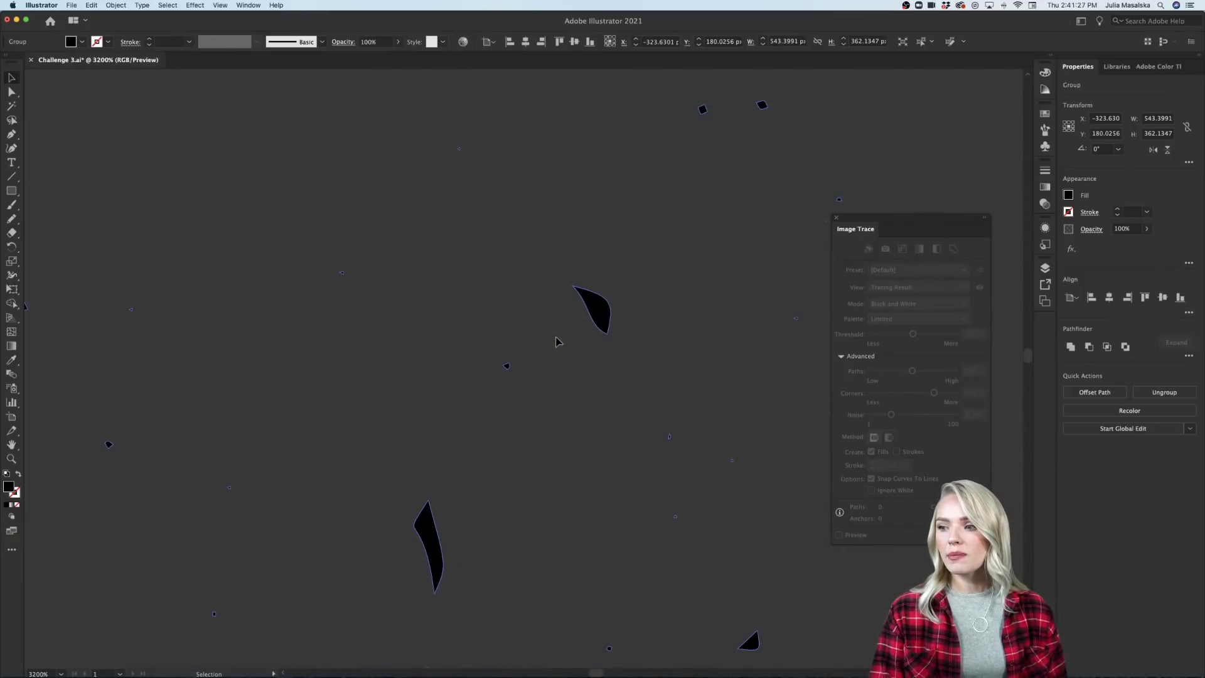
double_click(601, 315)
scroll(603, 317, right, 3)
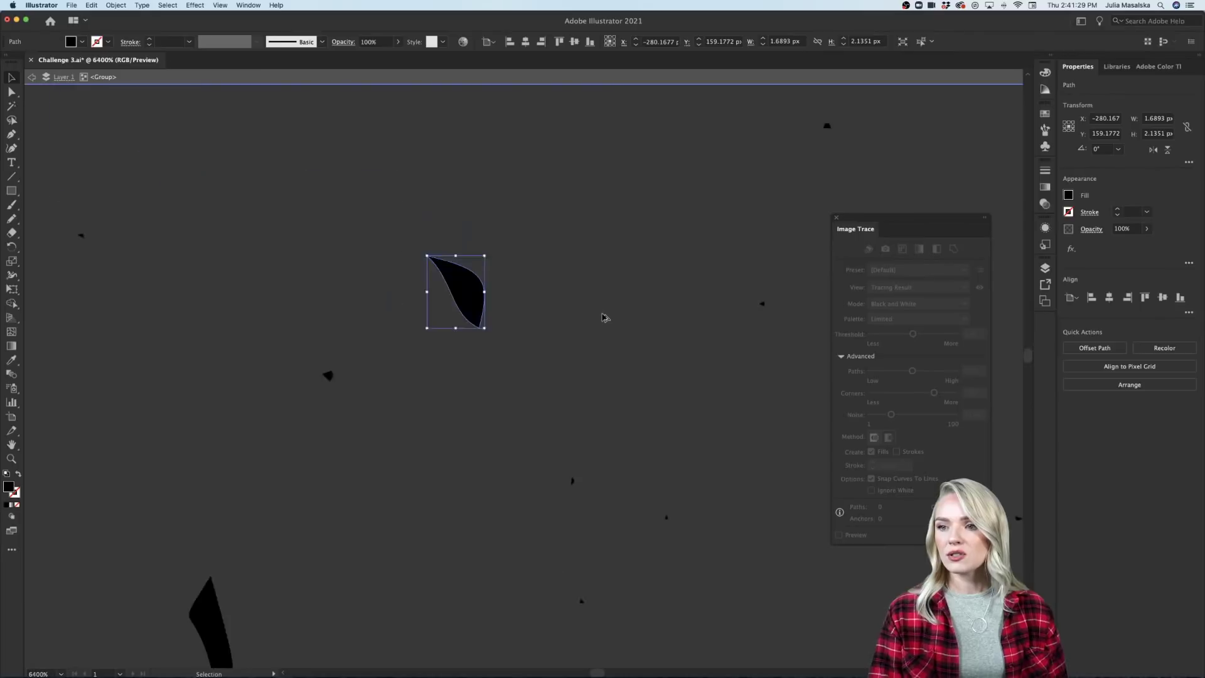
scroll(569, 304, down, 1)
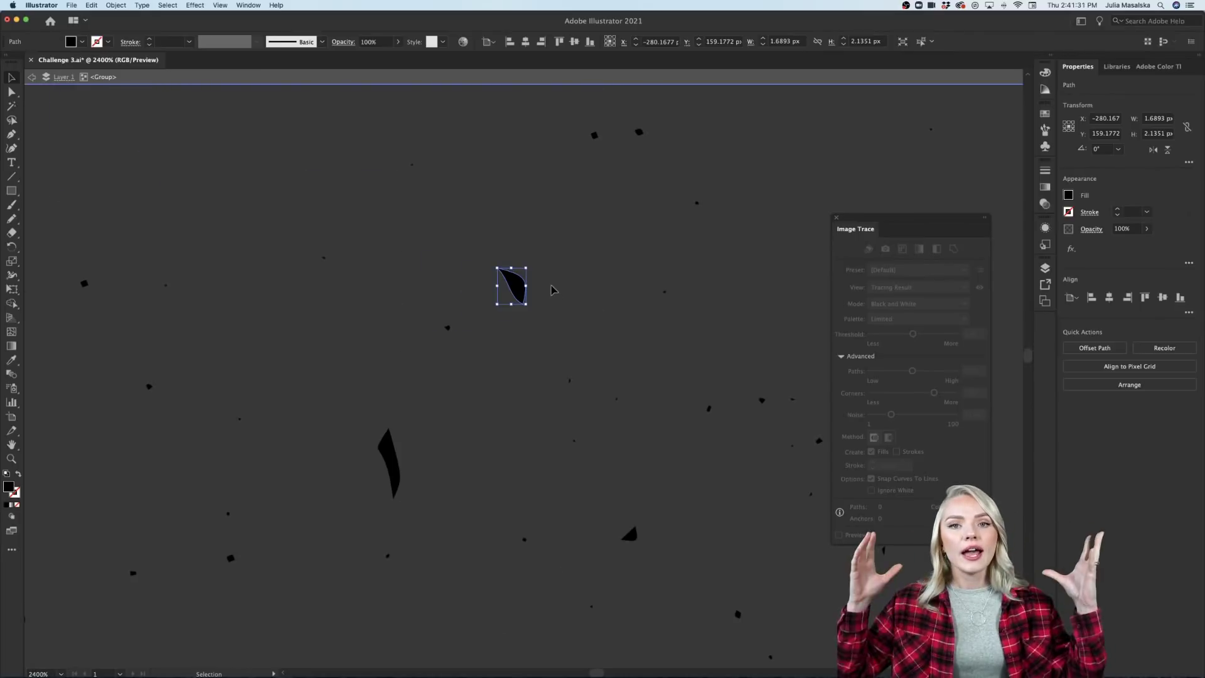
double_click(554, 291)
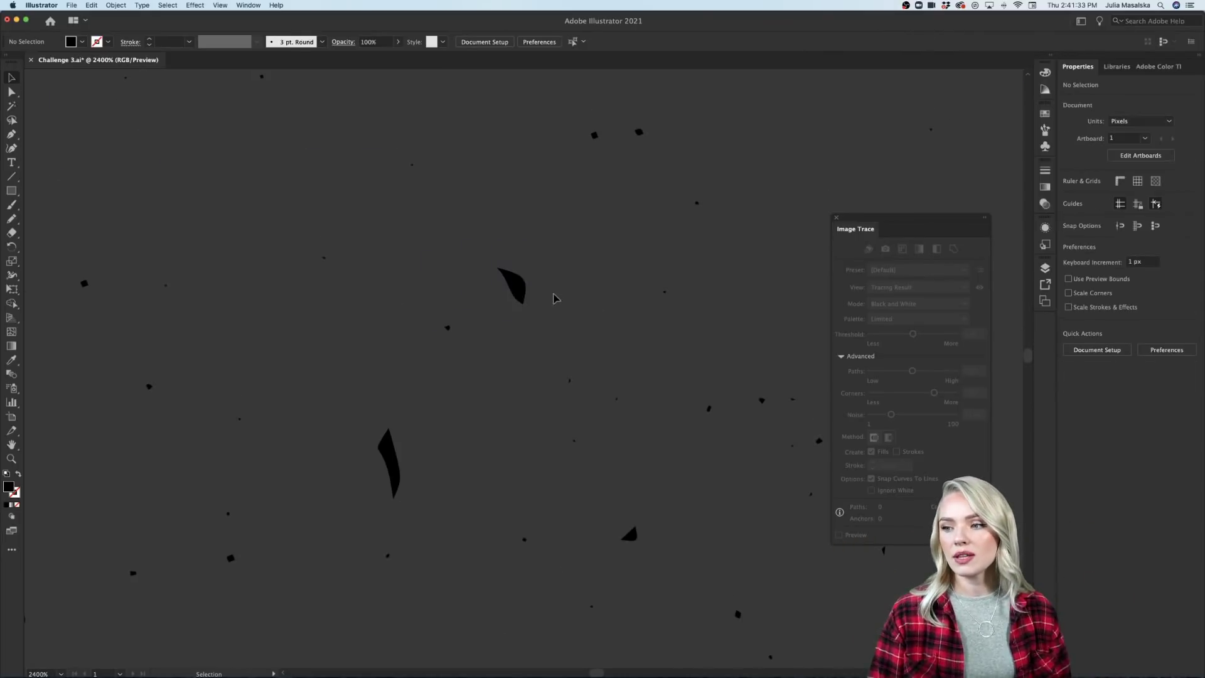
scroll(554, 295, down, 10)
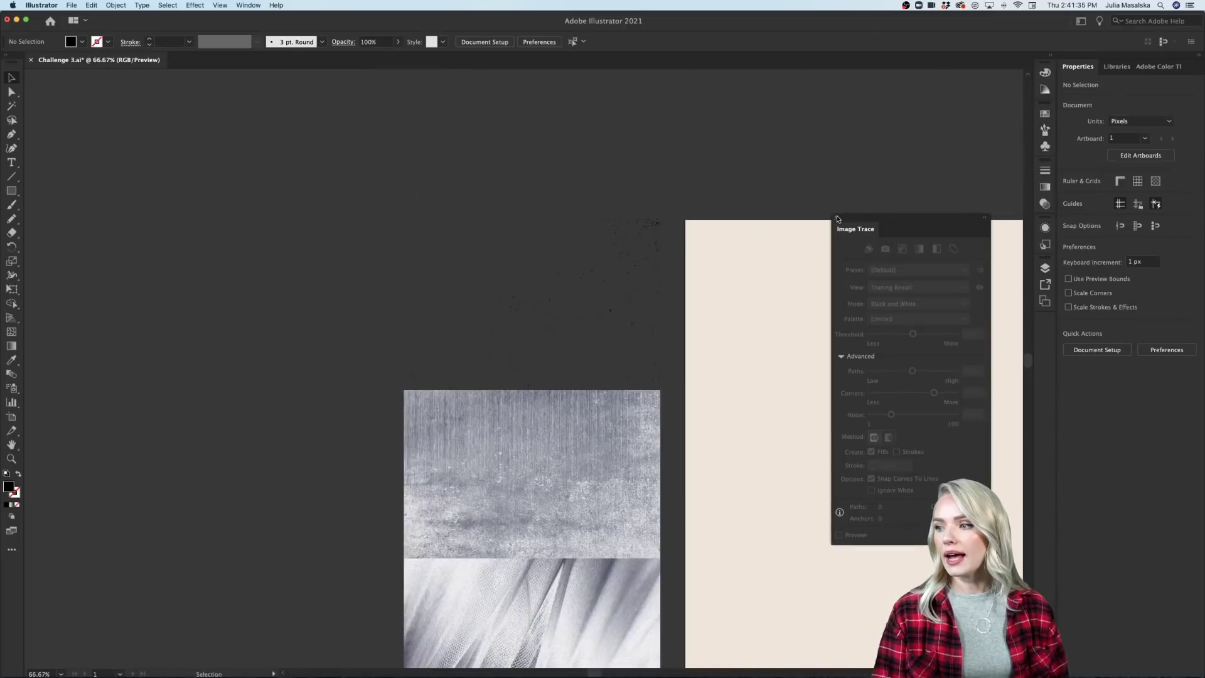
Close the Image Trace settings, move the expanded speckle group onto the beige artboard and deselect it.
click(836, 217)
drag(614, 279, 888, 339)
scroll(888, 339, right, 5)
click(706, 177)
scroll(679, 255, right, 3)
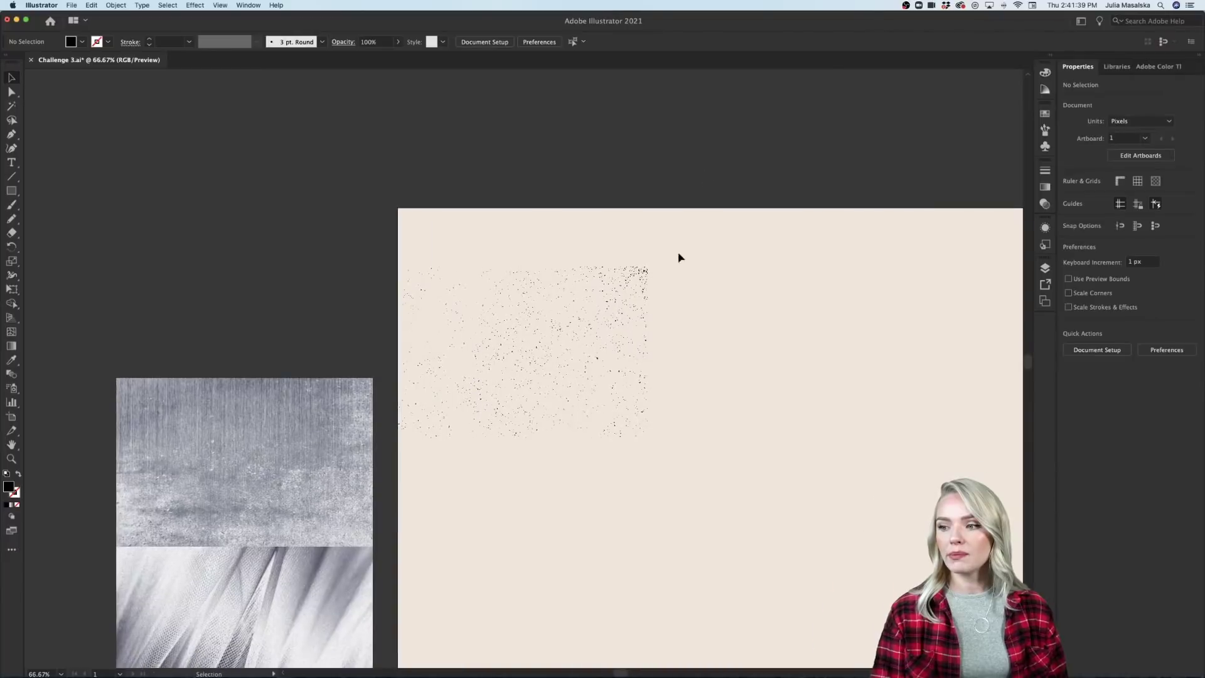
Scale the speckle group up proportionally to about 2038 × 1358 px and move it over the beige artboard.
scroll(535, 383, up, 4)
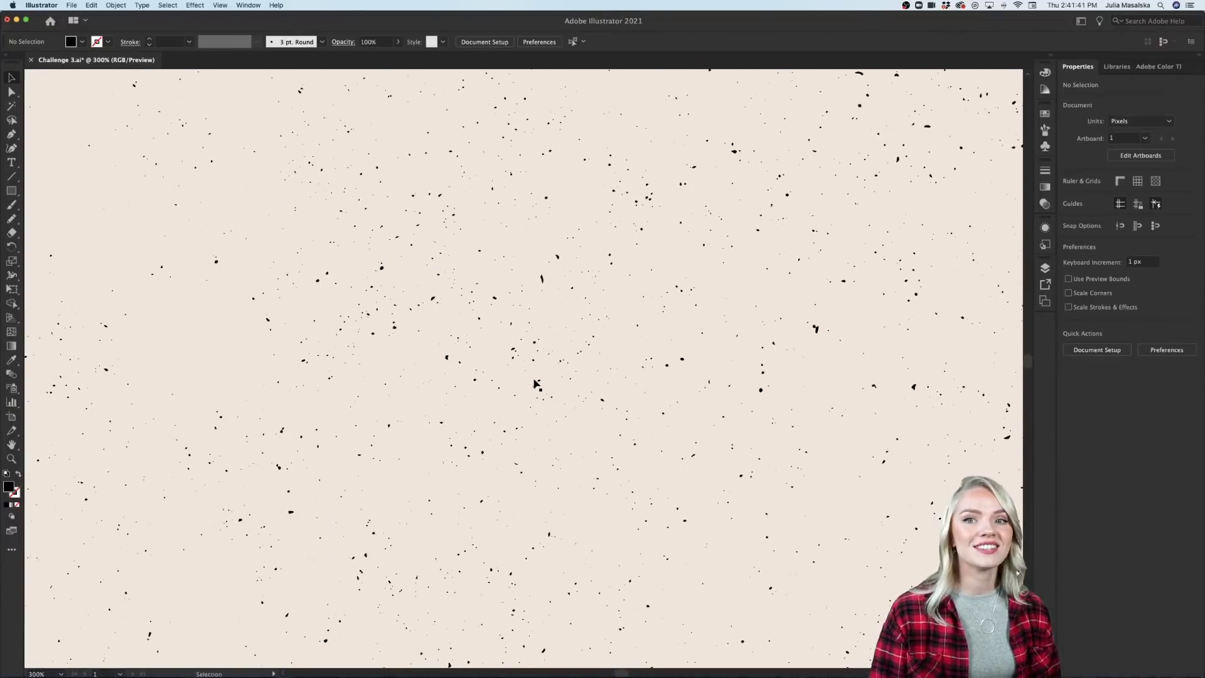
scroll(535, 383, down, 5)
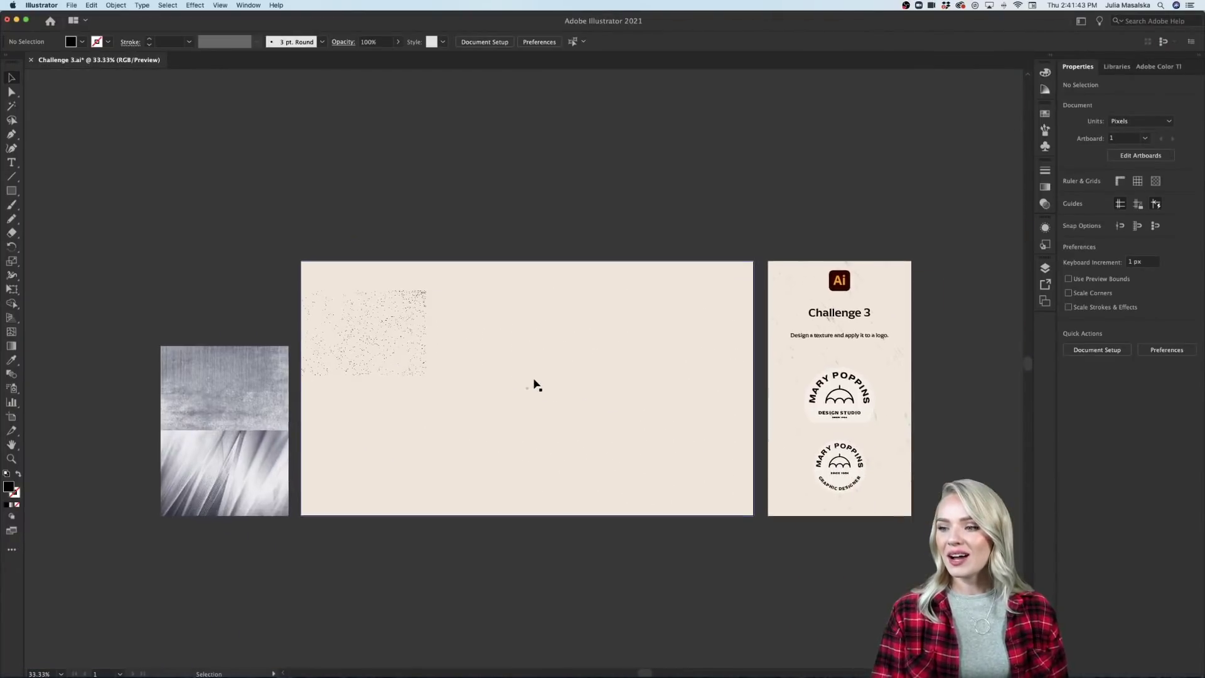
click(404, 360)
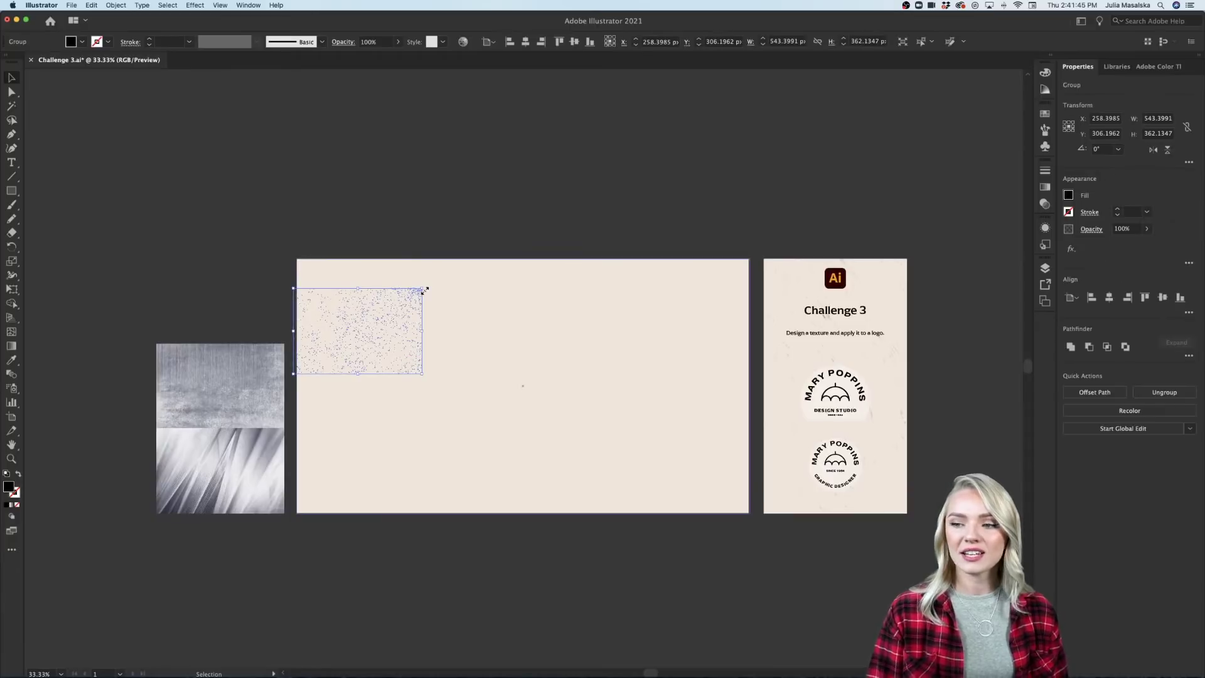
drag(422, 289, 809, 194)
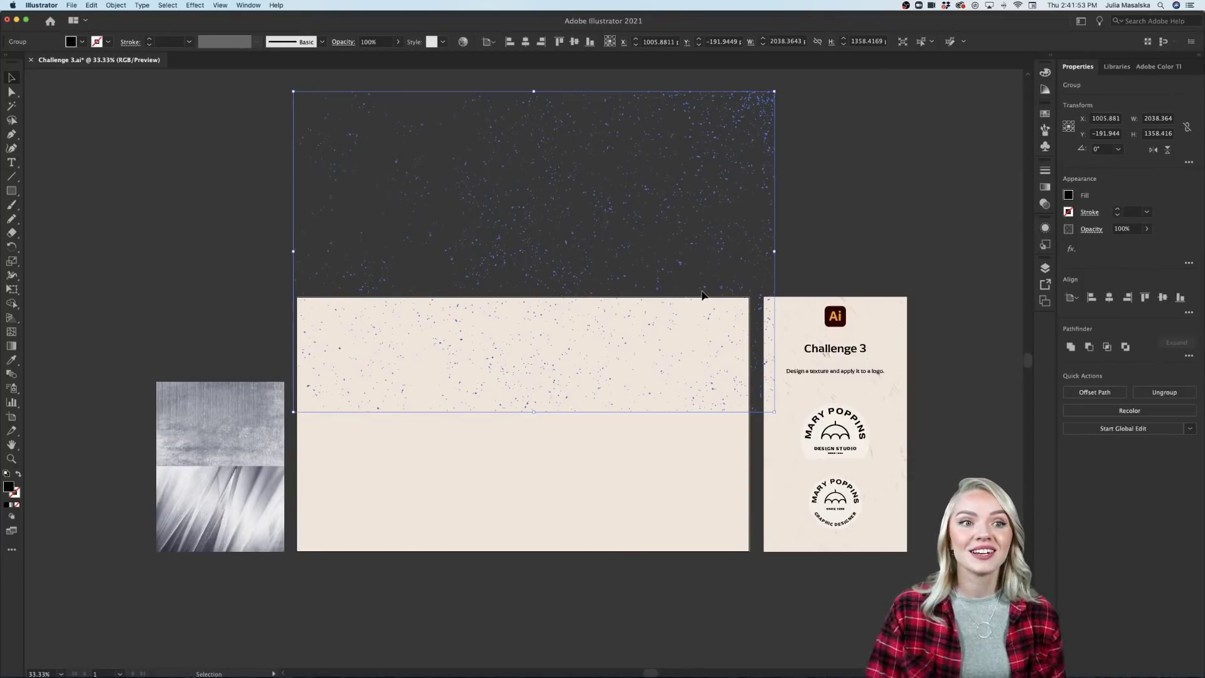
click(847, 273)
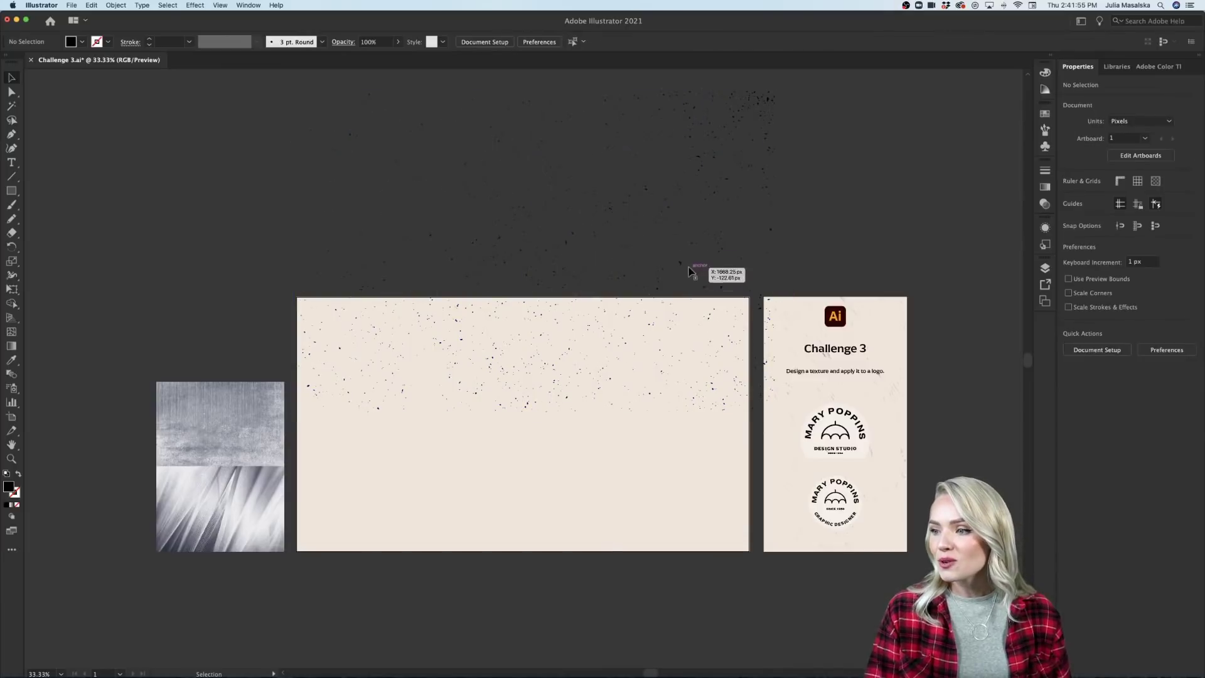
drag(691, 271, 676, 407)
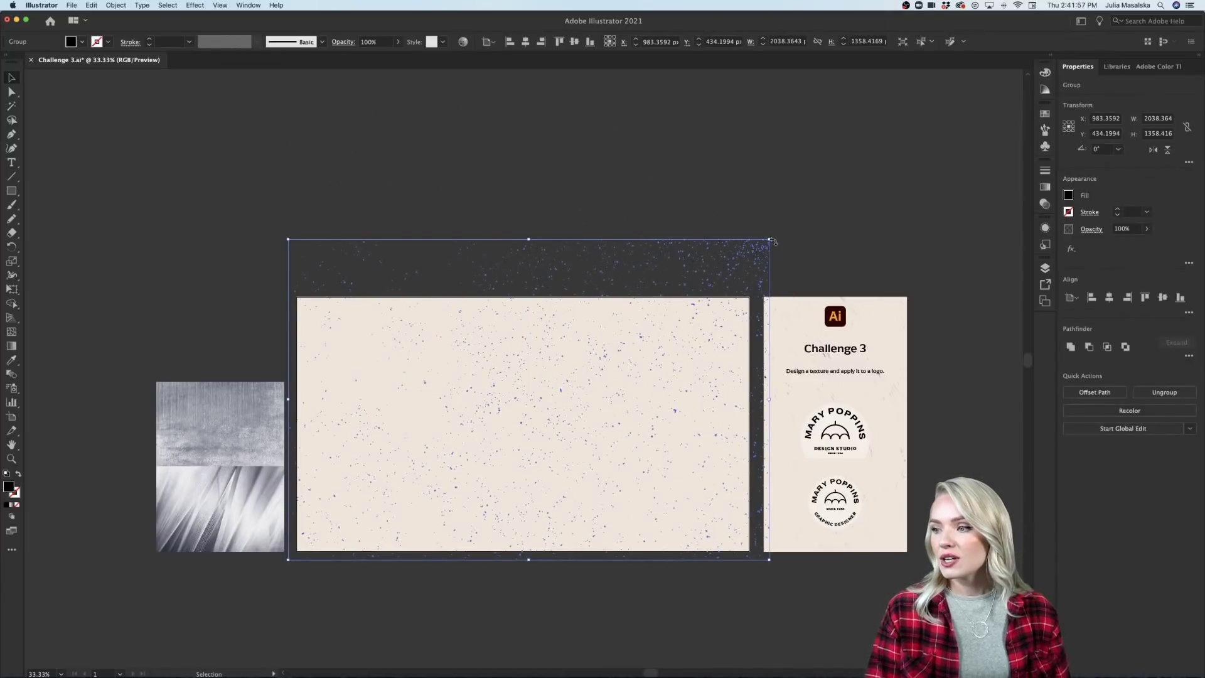
Stretch the speckle group's edges to match the beige artboard's bounds and deselect it.
drag(771, 241, 749, 297)
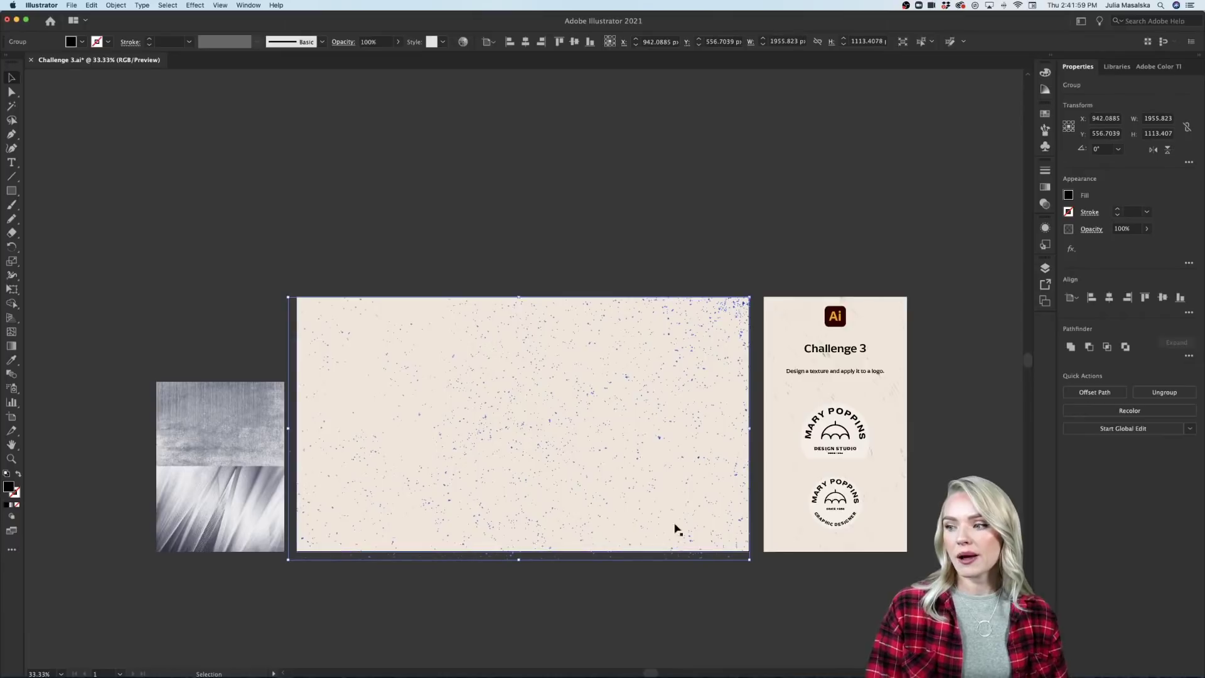
drag(519, 559, 518, 552)
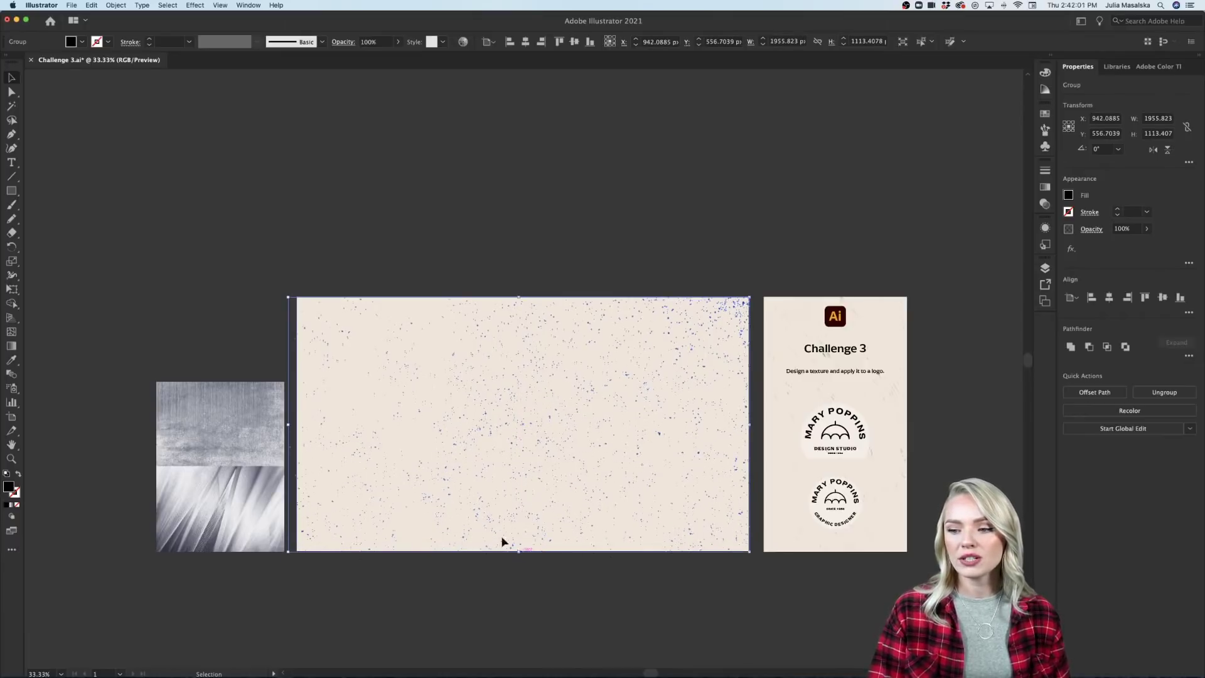
drag(288, 425, 300, 426)
click(402, 258)
Try squashing the speckle group vertically to about a quarter of the artboard's height and inspect the distorted specks.
scroll(590, 479, up, 2)
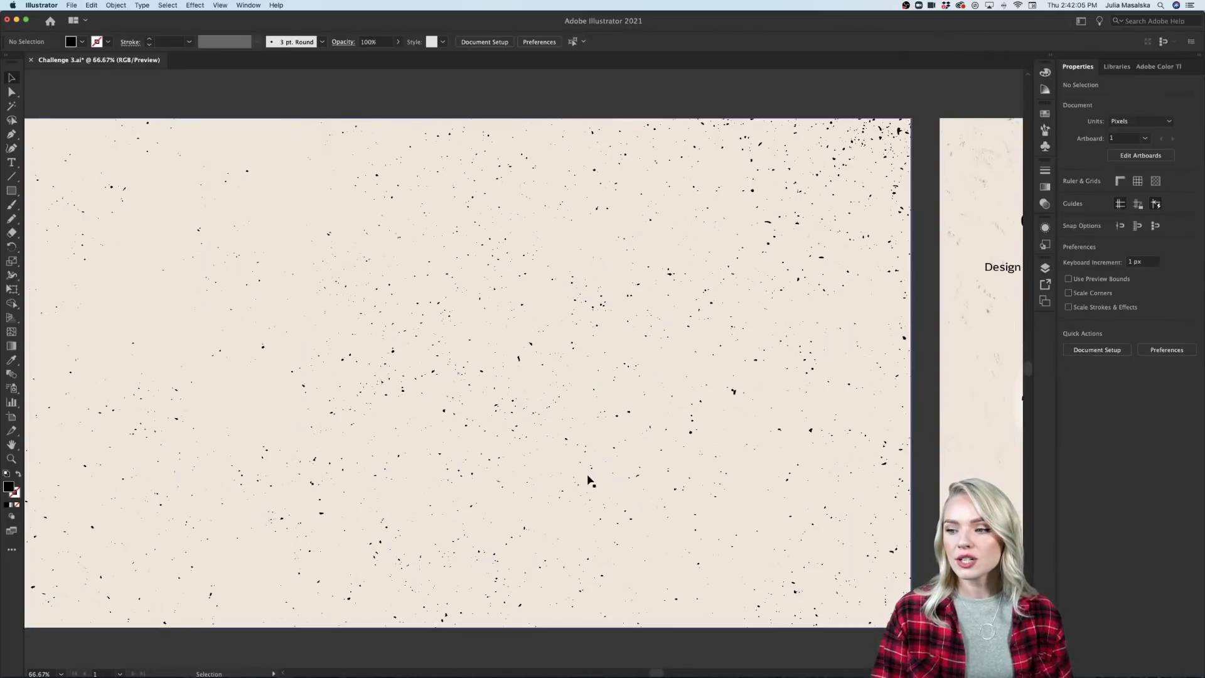
scroll(590, 480, left, 3)
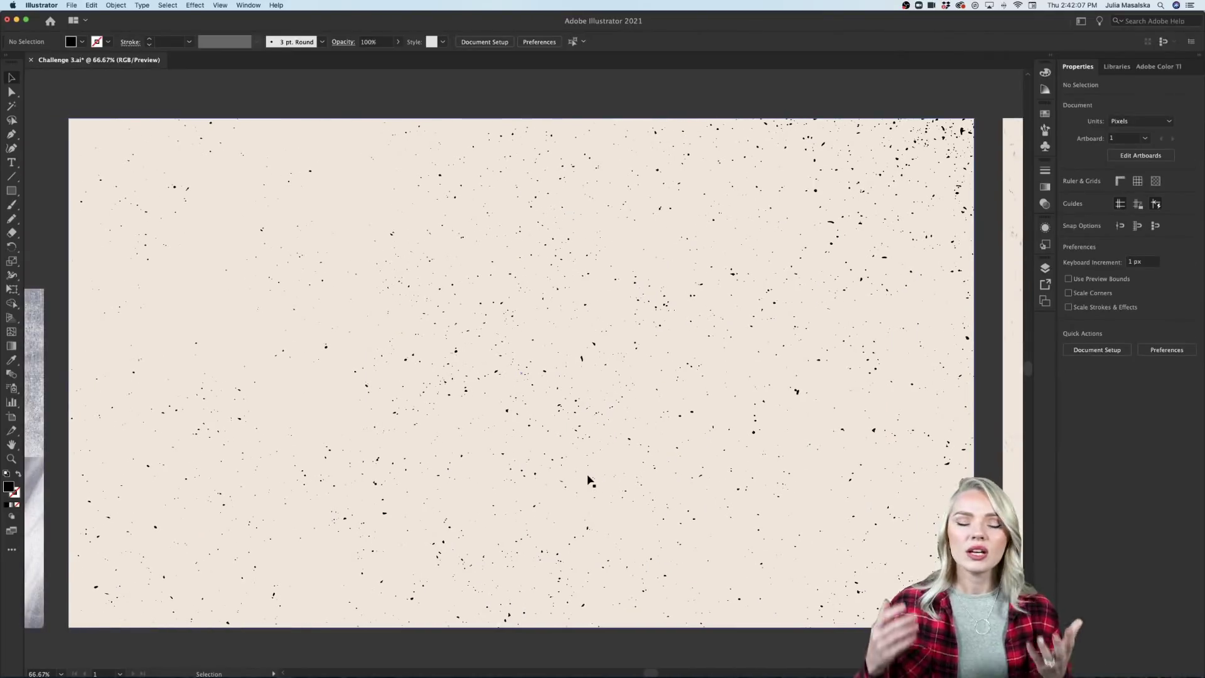
click(589, 275)
drag(522, 118, 525, 499)
click(592, 653)
scroll(603, 627, up, 3)
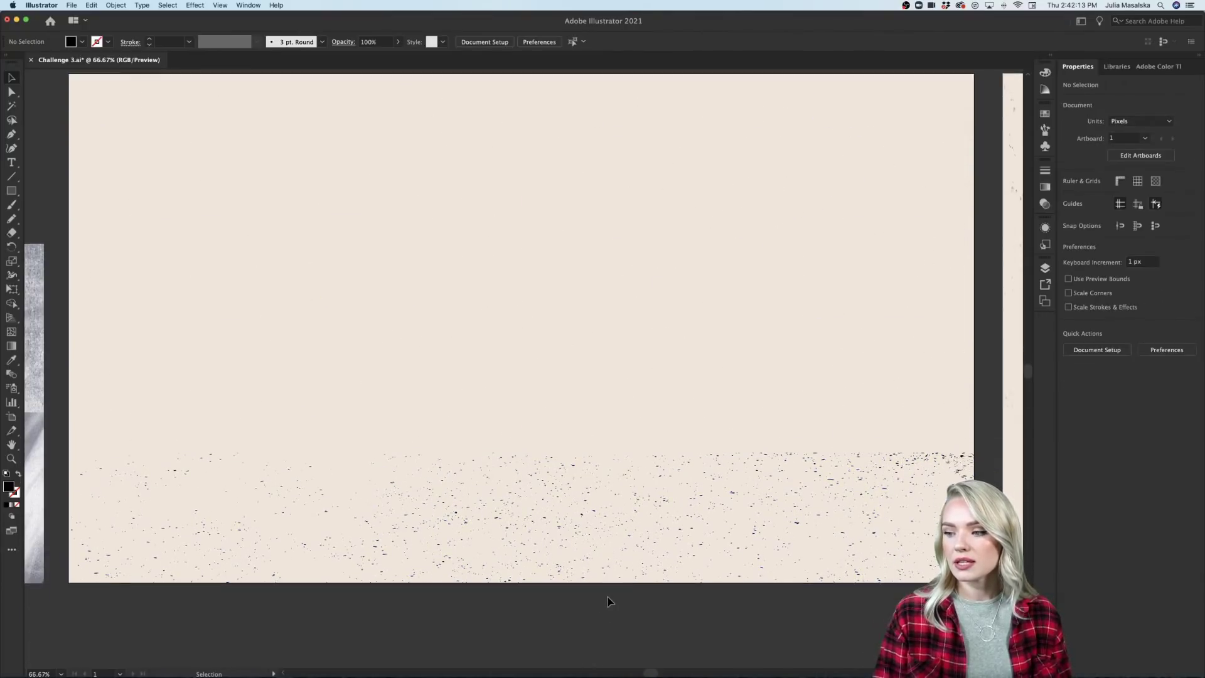
scroll(608, 601, down, 1)
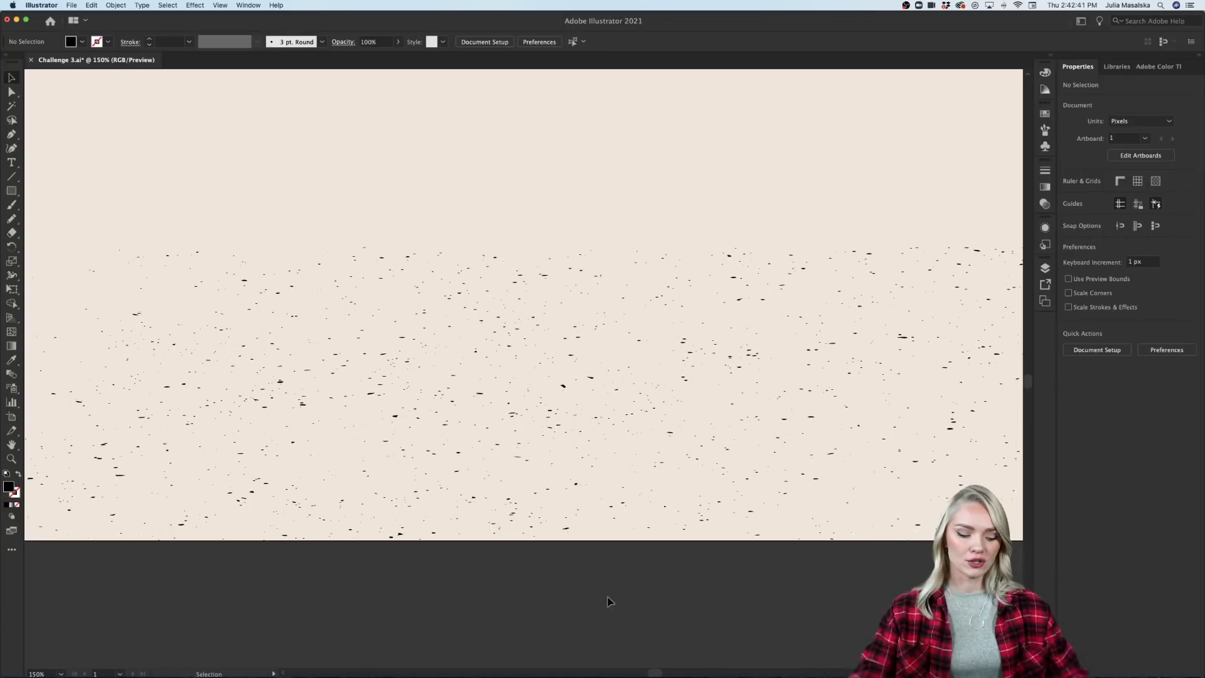
Duplicate the speckled 1920 × 1080 px artboard directly below the original, without its artwork, and leave artboard editing.
key(super+minus)
key(super+minus)
key(super+minus)
key(super+minus)
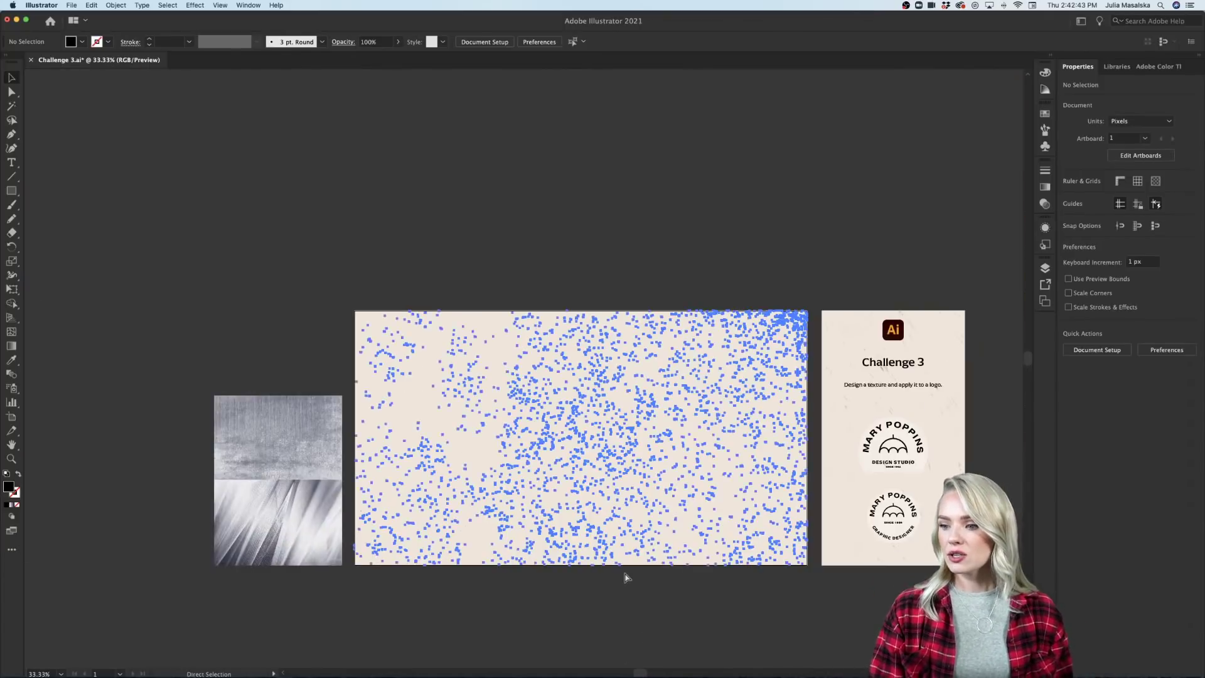
scroll(625, 578, right, 2)
scroll(594, 484, up, 1)
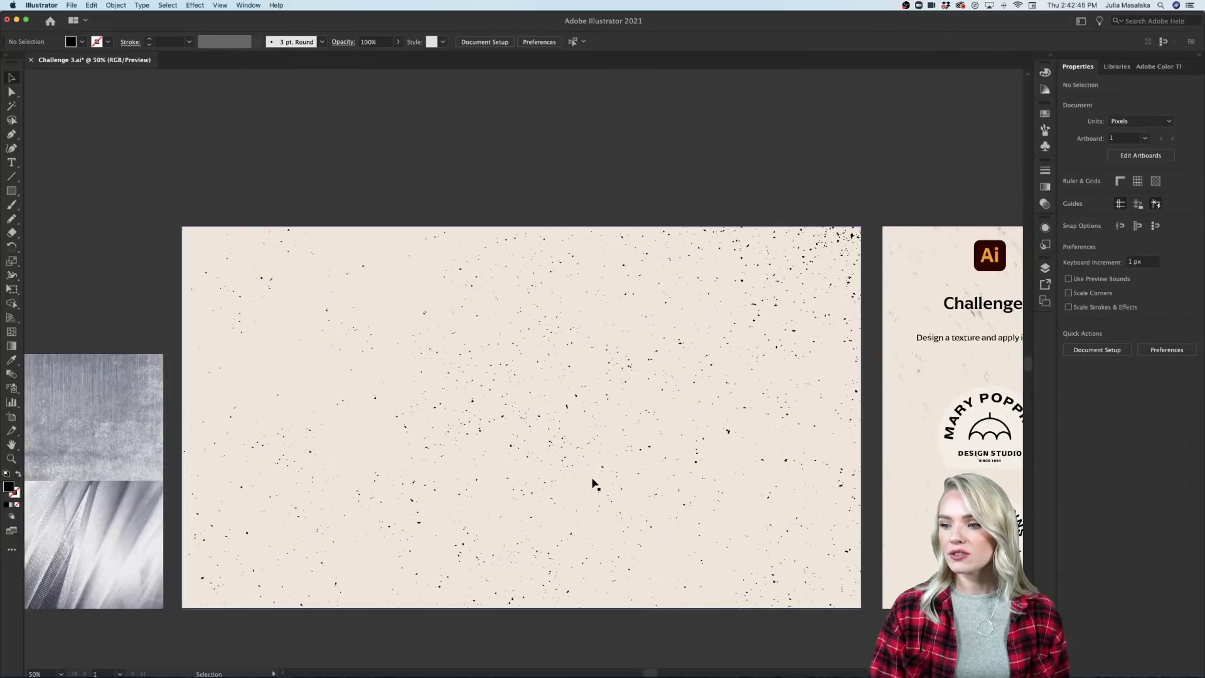
scroll(593, 484, down, 5)
scroll(593, 484, left, 3)
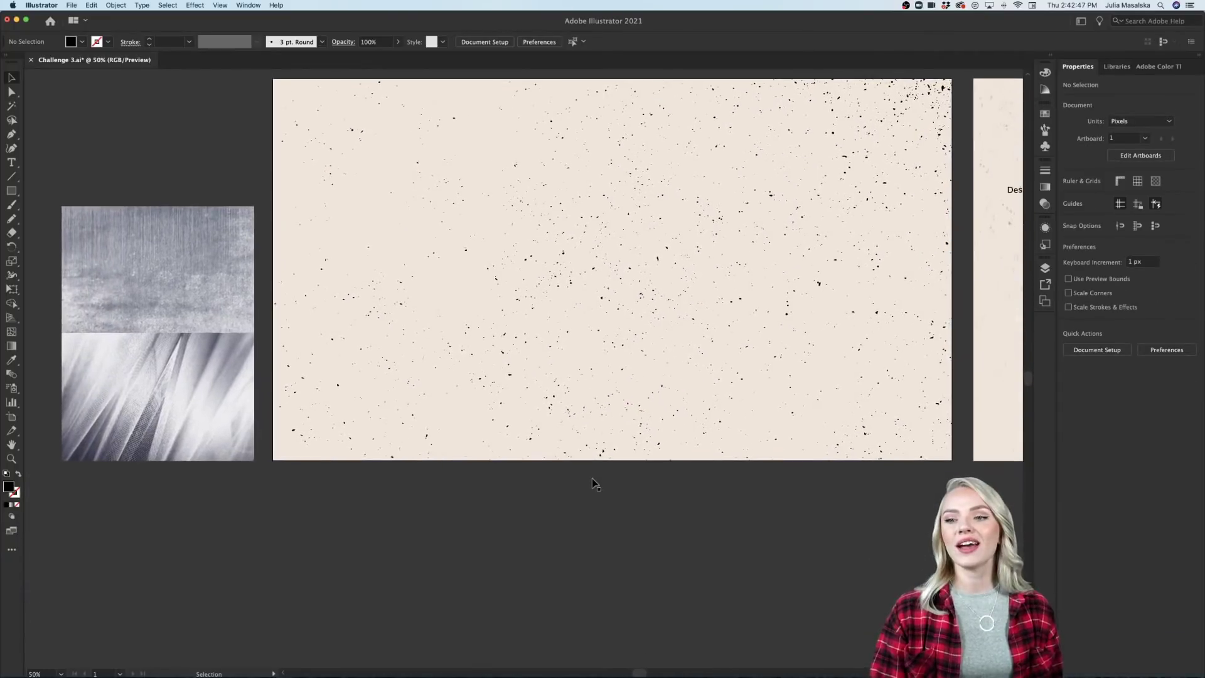
scroll(593, 479, down, 1)
scroll(593, 478, down, 2)
scroll(593, 479, right, 3)
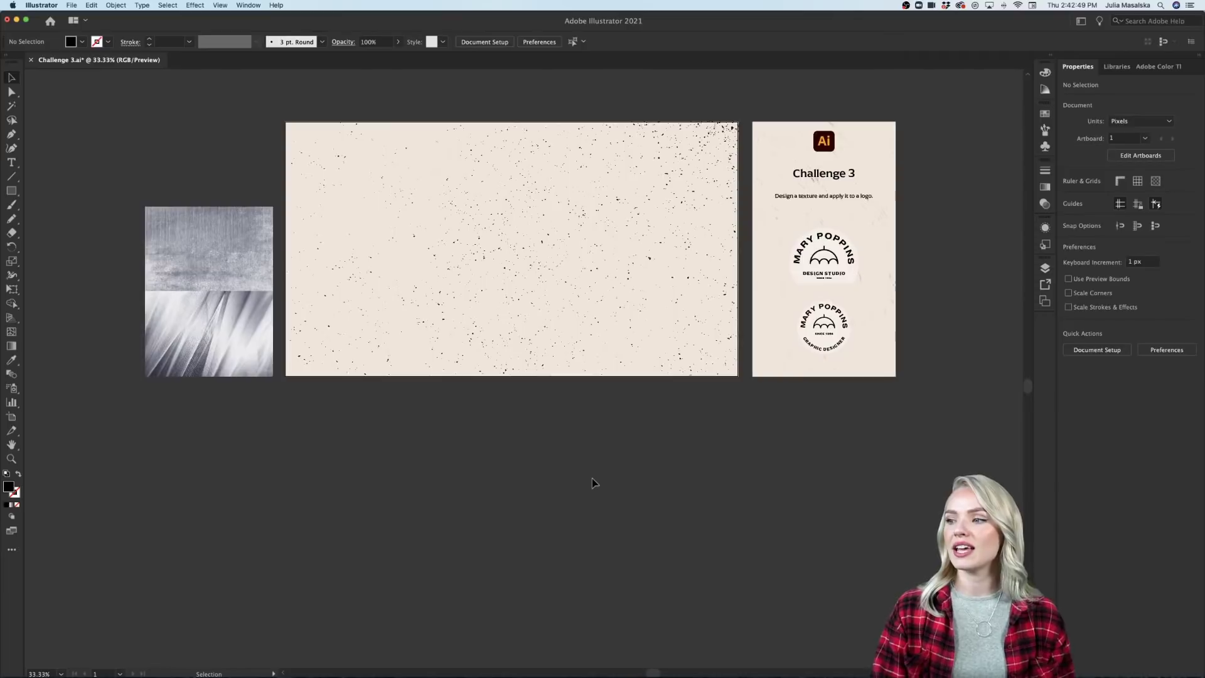
scroll(593, 483, down, 1)
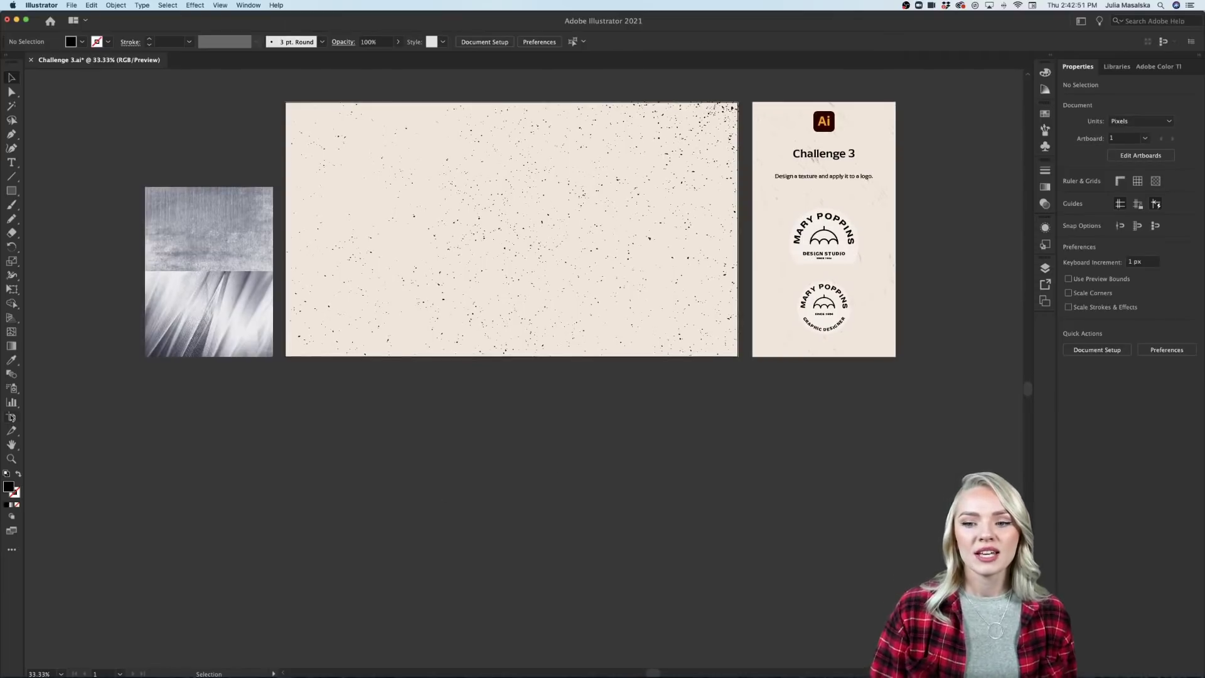
click(12, 416)
drag(295, 108, 331, 403)
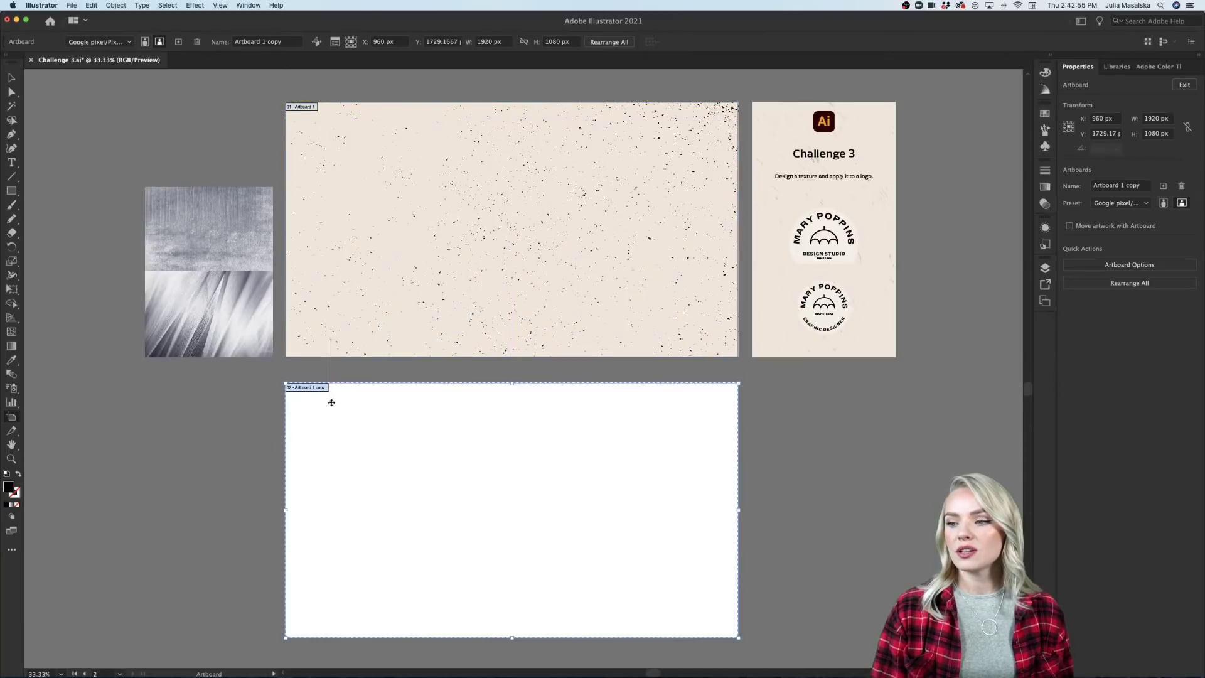
click(12, 78)
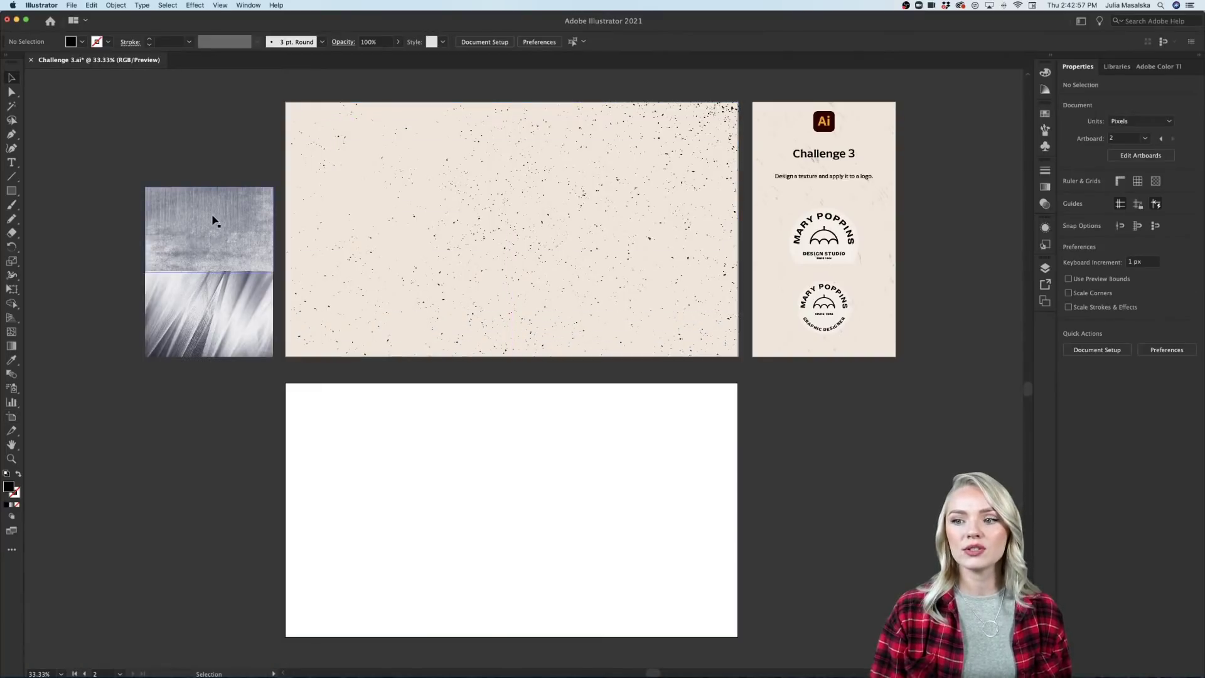
Move the scratched concrete stock image onto the empty artboard, enlarge it to about 1270 × 847 px and centre it horizontally.
drag(215, 222, 529, 499)
key(super+equal)
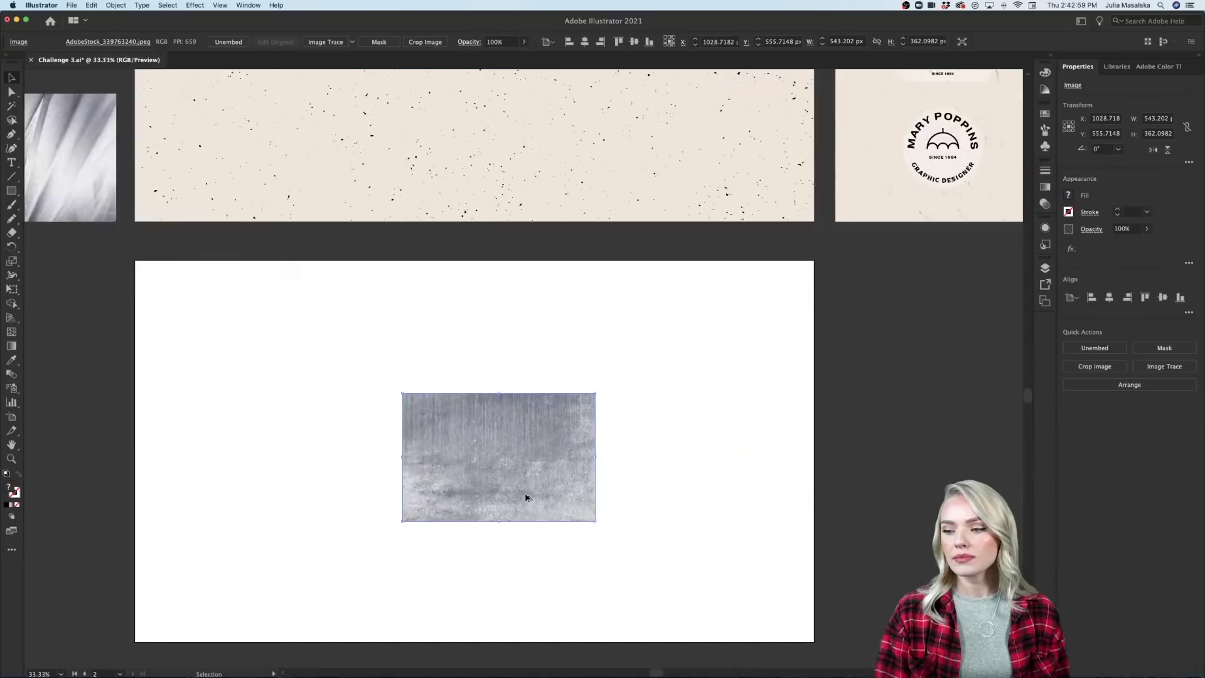
scroll(525, 492, down, 2)
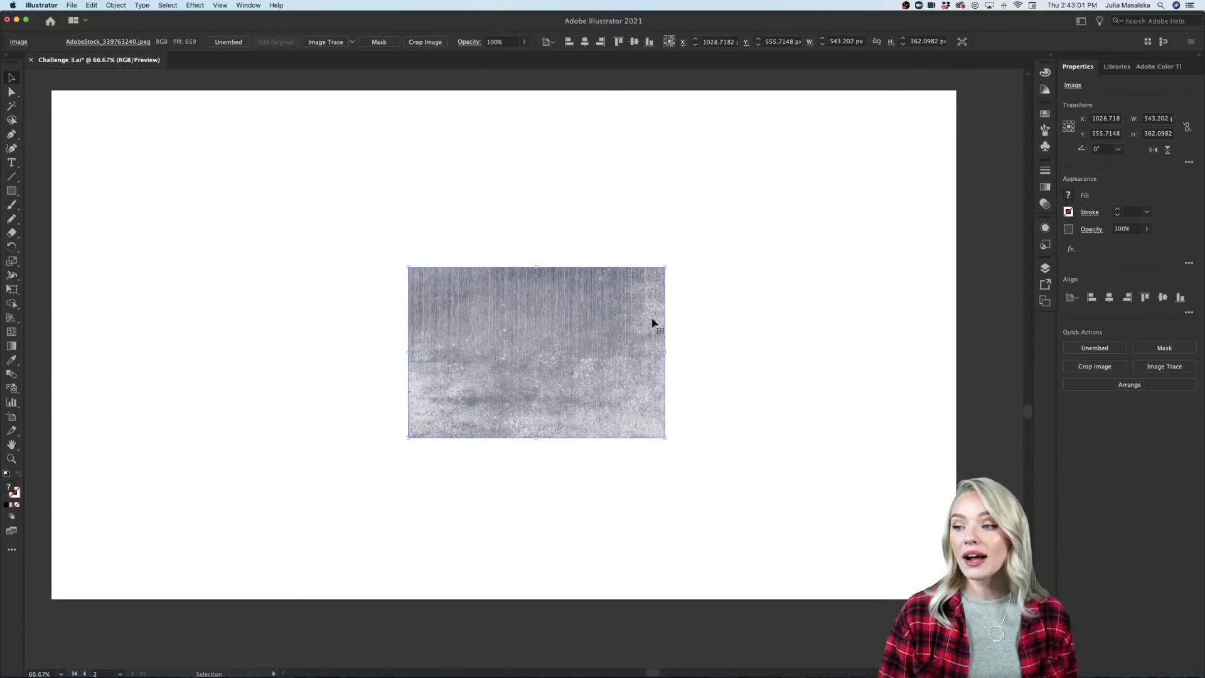
drag(665, 268, 834, 155)
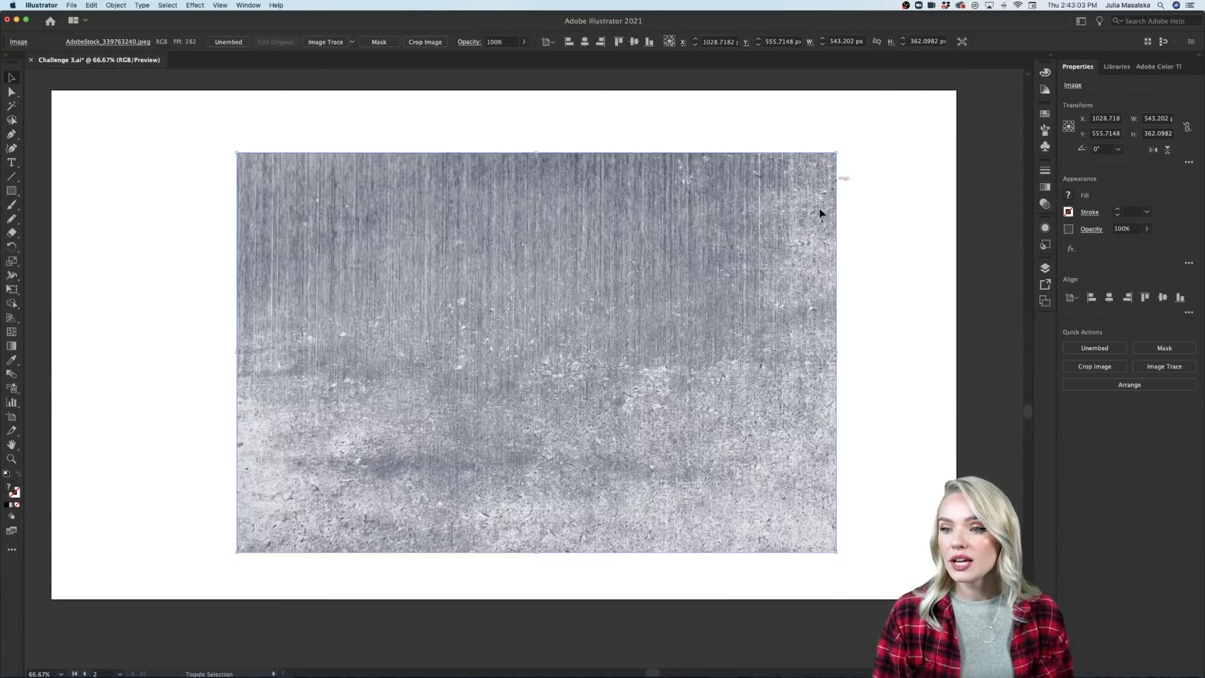
drag(681, 334, 650, 330)
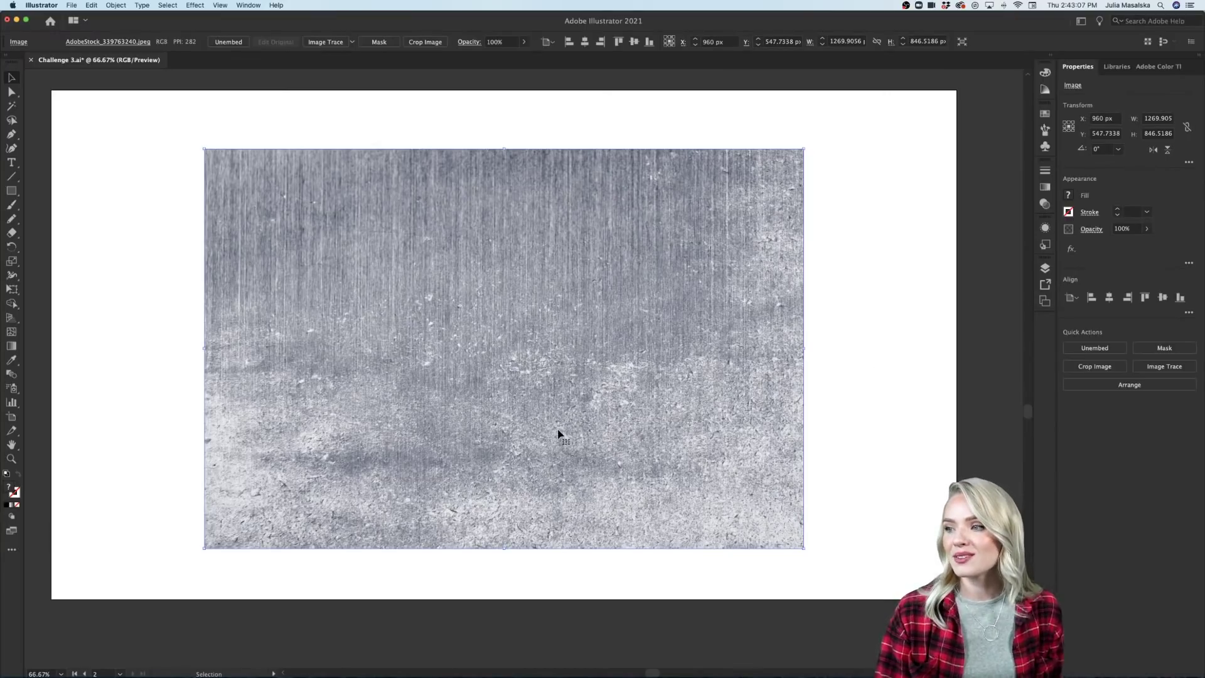
Trace the concrete image with the Black and White Logo preset, continuing despite its large size.
click(1164, 368)
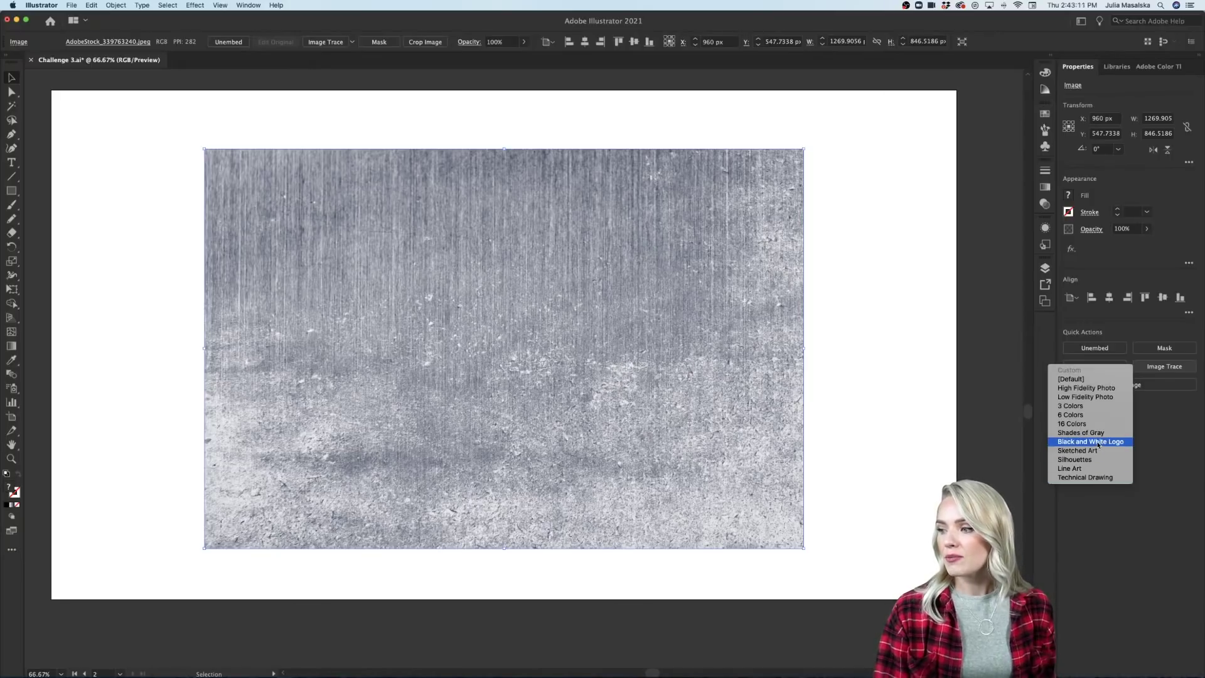
click(1096, 452)
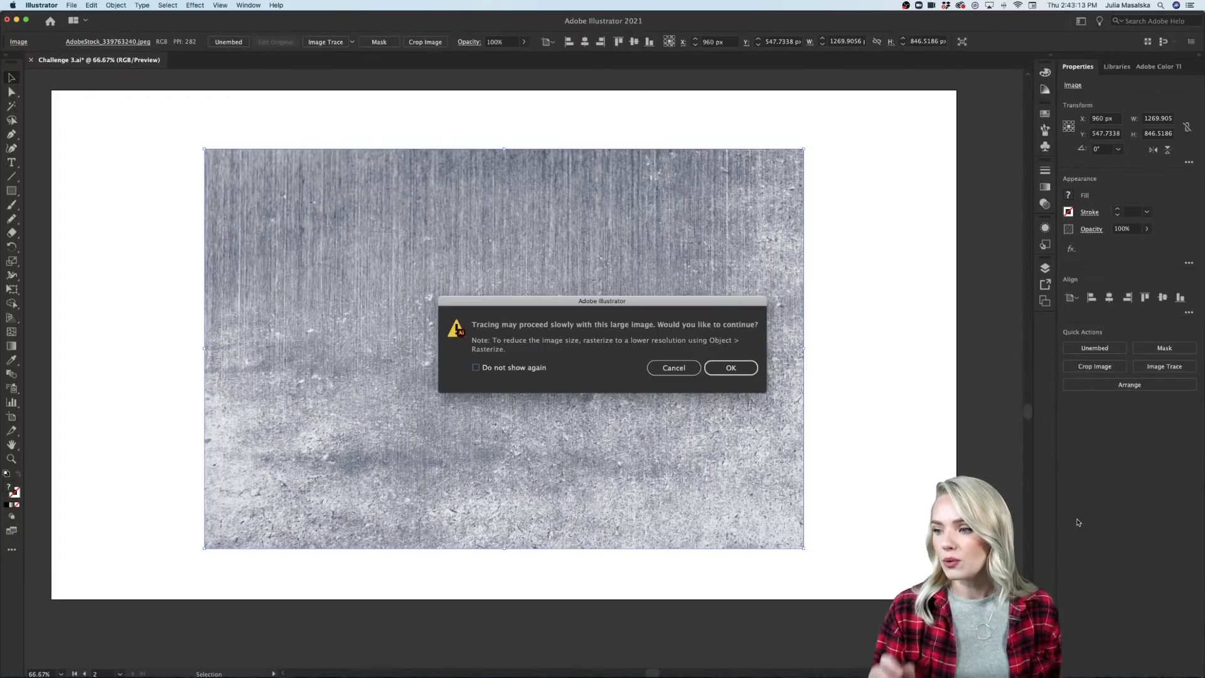
click(751, 370)
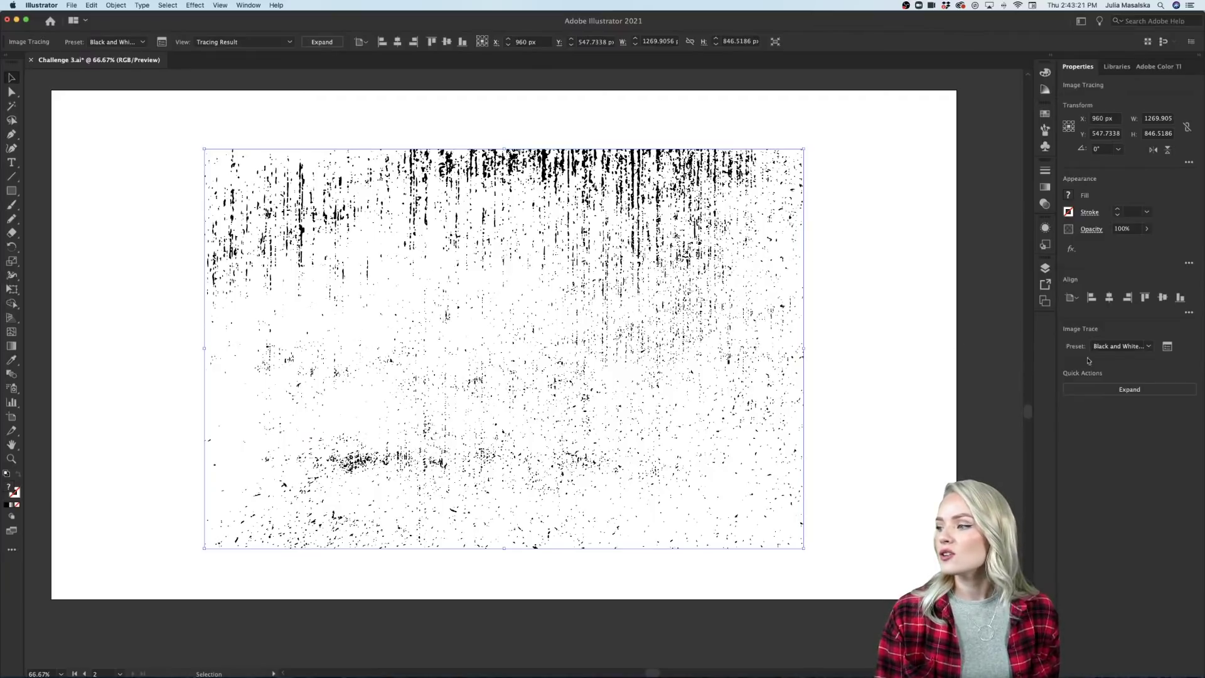
Raise the concrete trace's threshold to 167 in the detailed Image Trace settings, close them and deselect the tracing.
click(1168, 346)
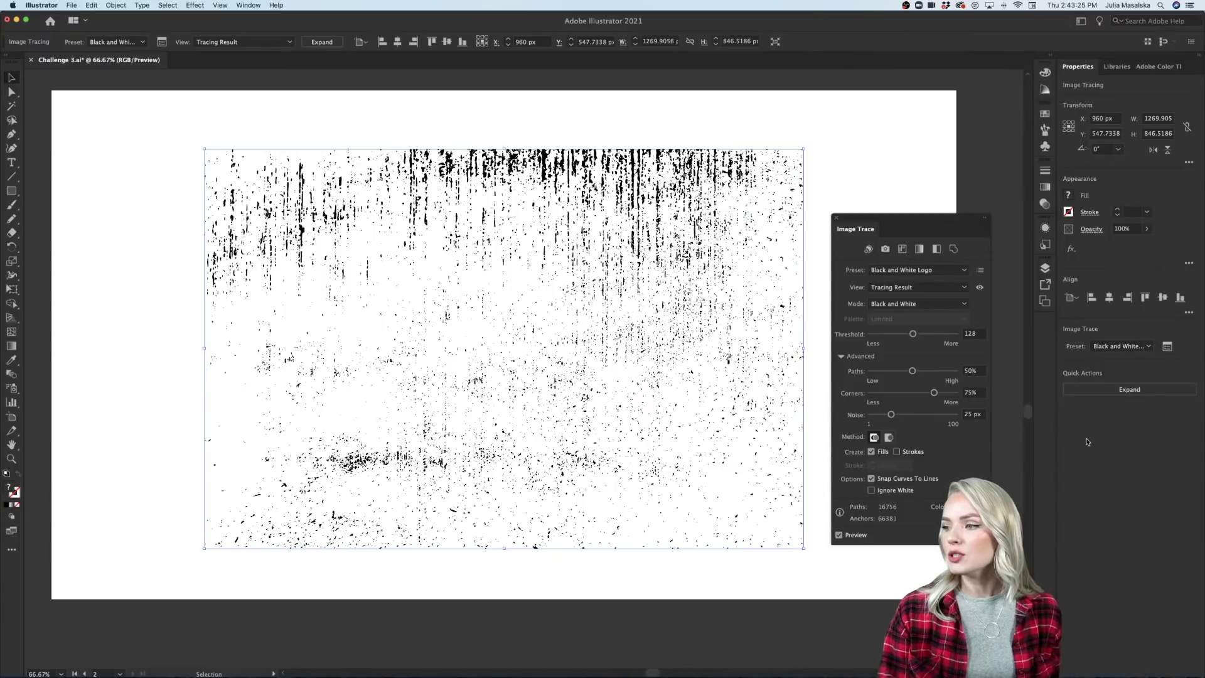
drag(912, 334, 927, 334)
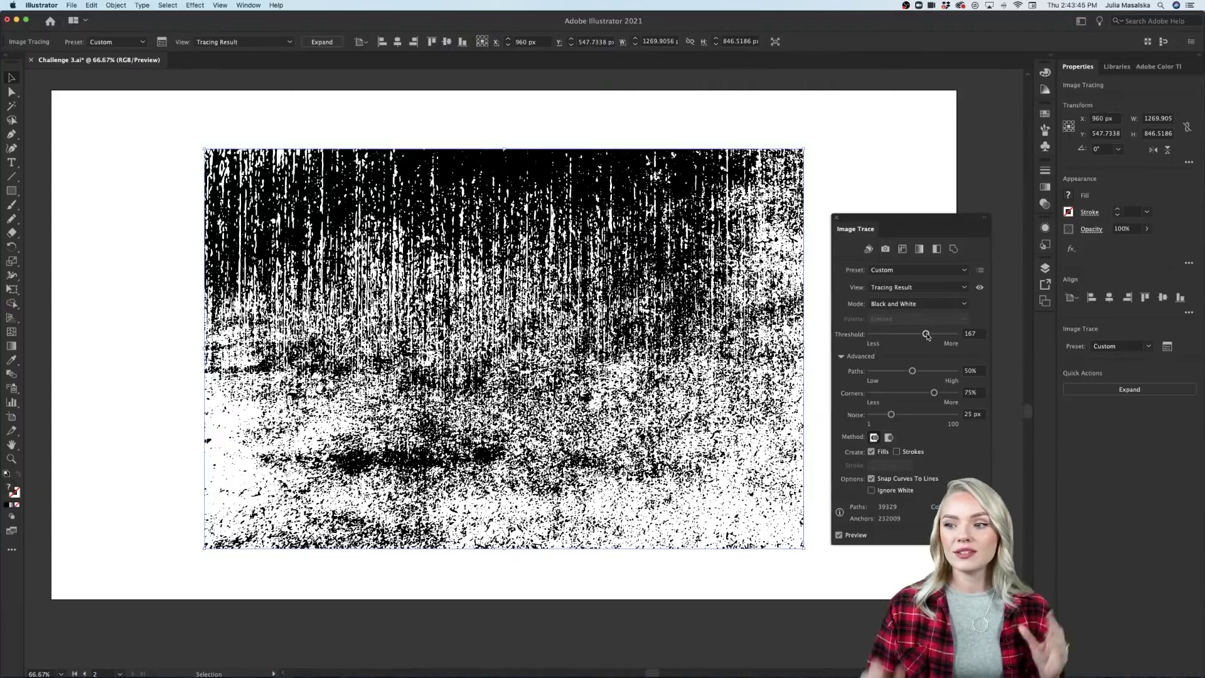
click(838, 218)
click(849, 212)
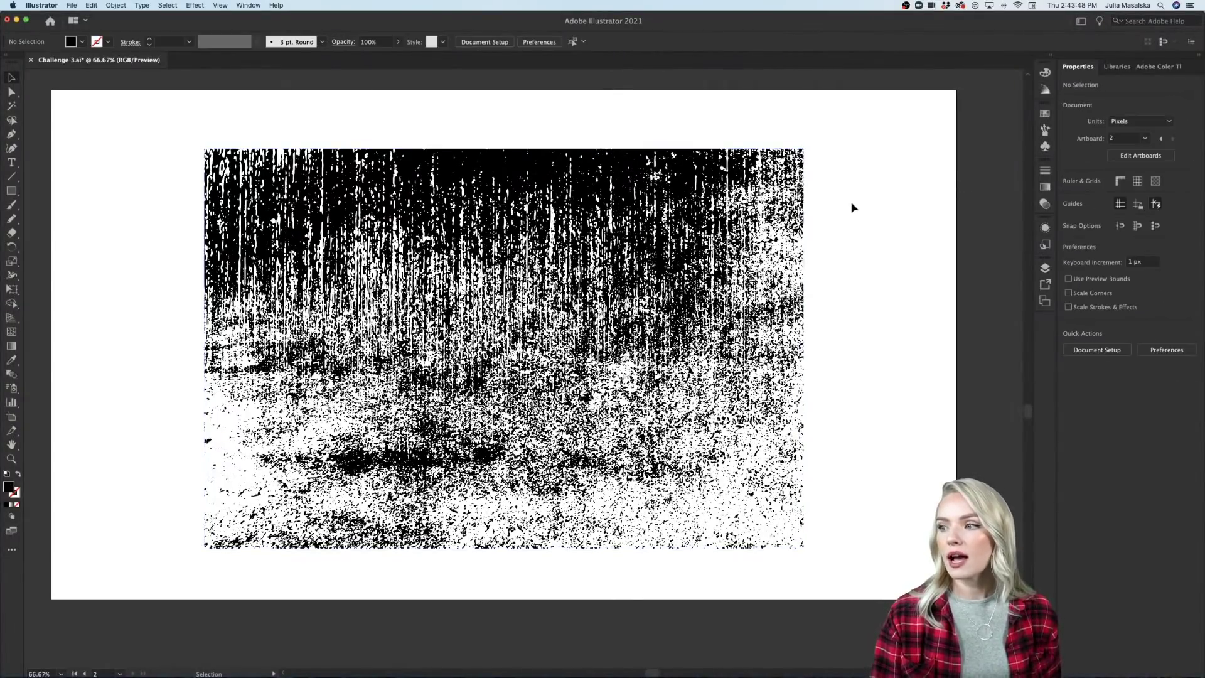
Draw a 1920 × 1080 px rectangle covering the second artboard and fill it with #202022 from the Mary Poppins library.
click(12, 191)
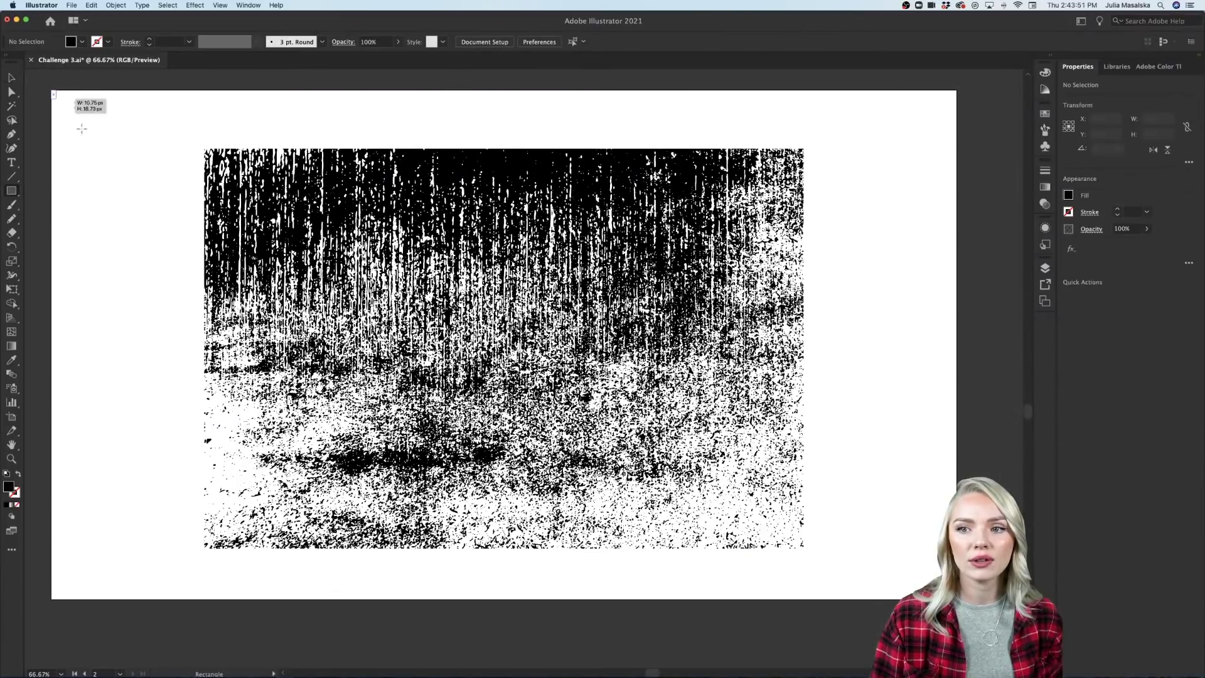
drag(52, 90, 957, 600)
click(1117, 66)
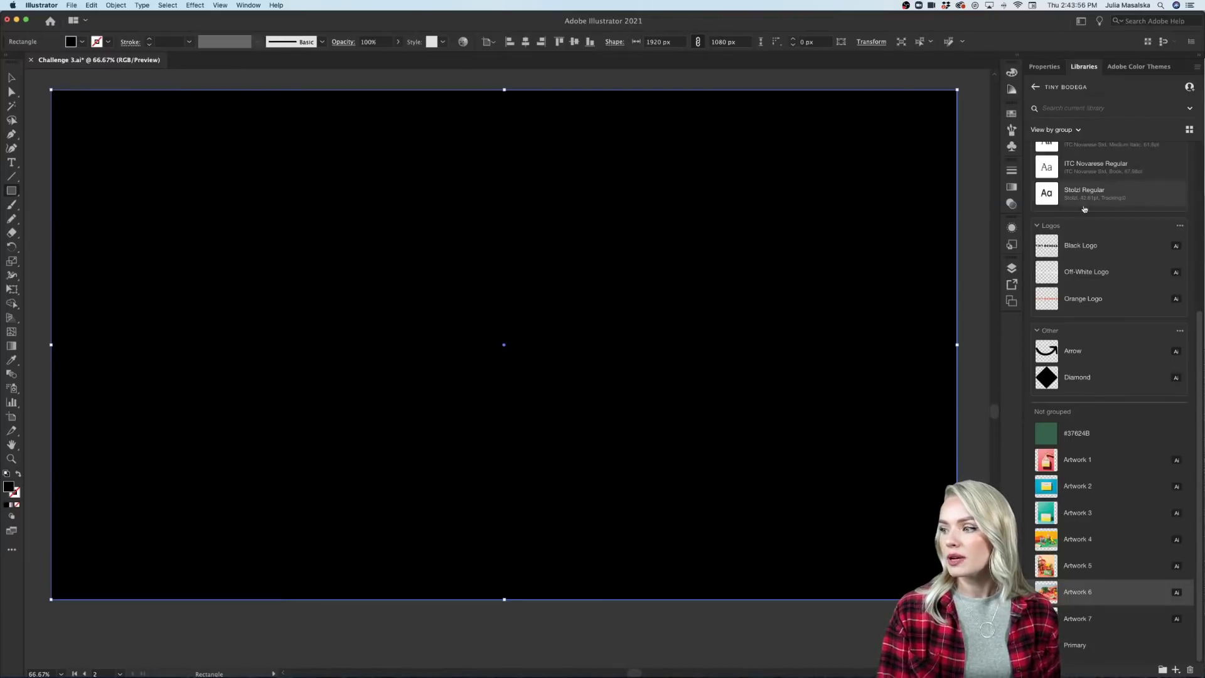
click(1036, 86)
click(1082, 178)
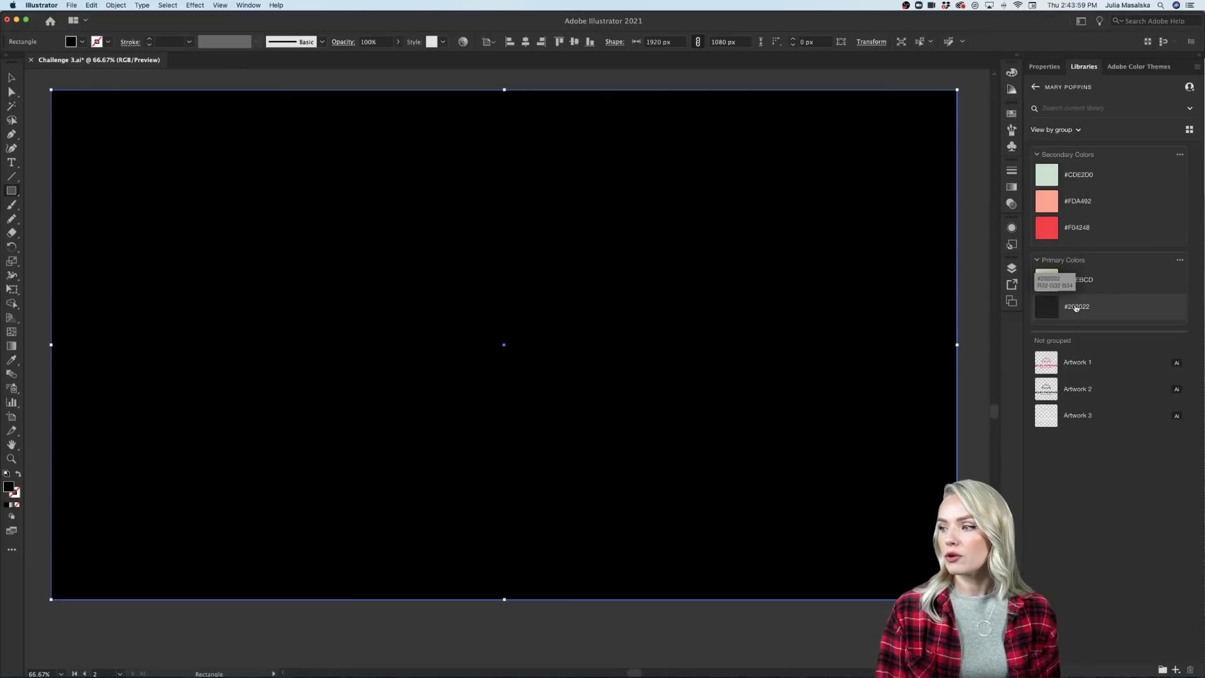
click(1051, 311)
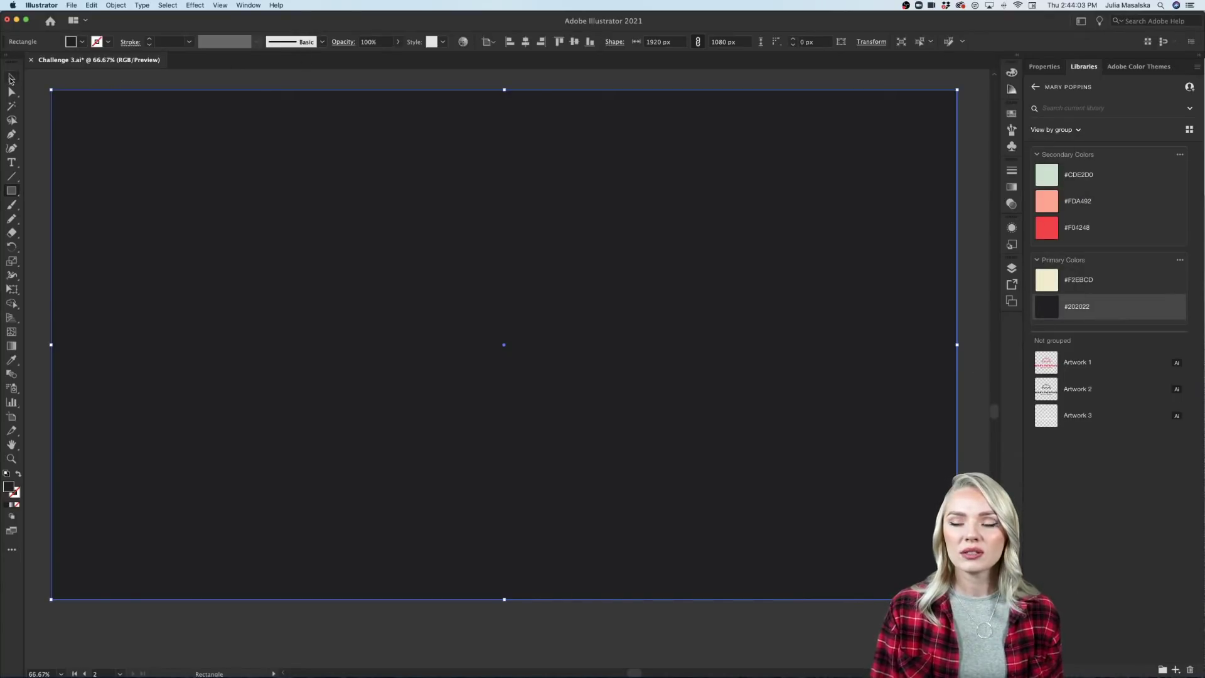
Send the dark rectangle to the back, behind the traced concrete texture, and deselect it.
click(10, 78)
right_click(111, 194)
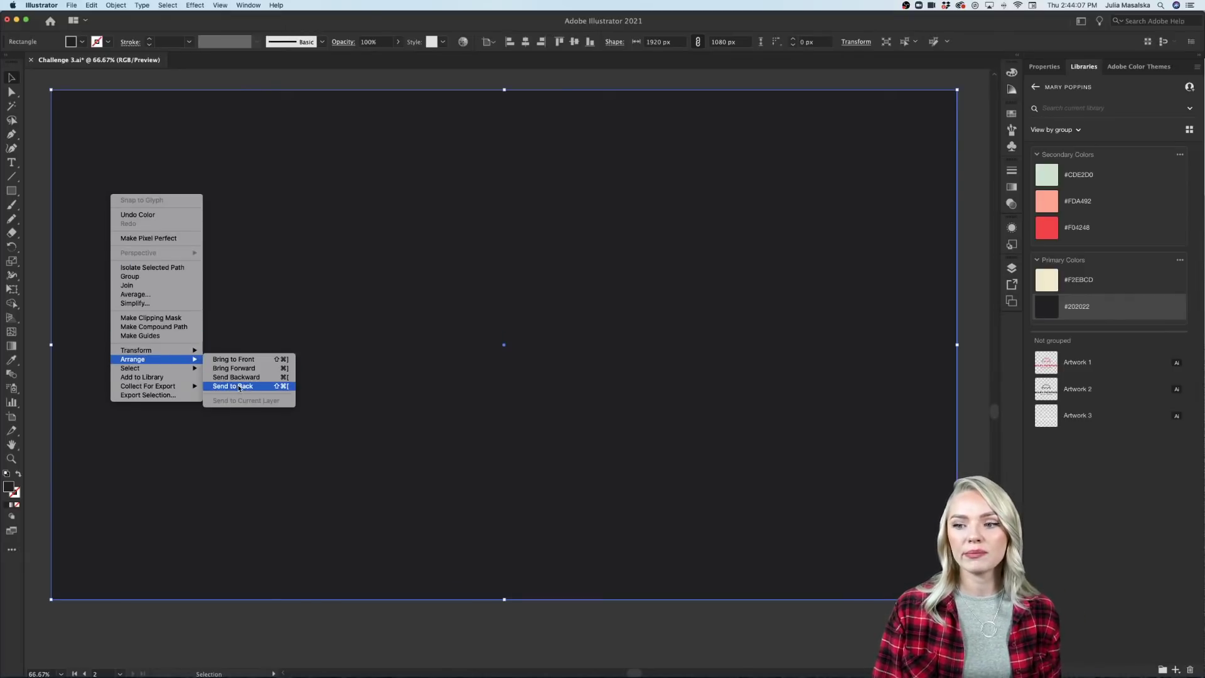
click(248, 386)
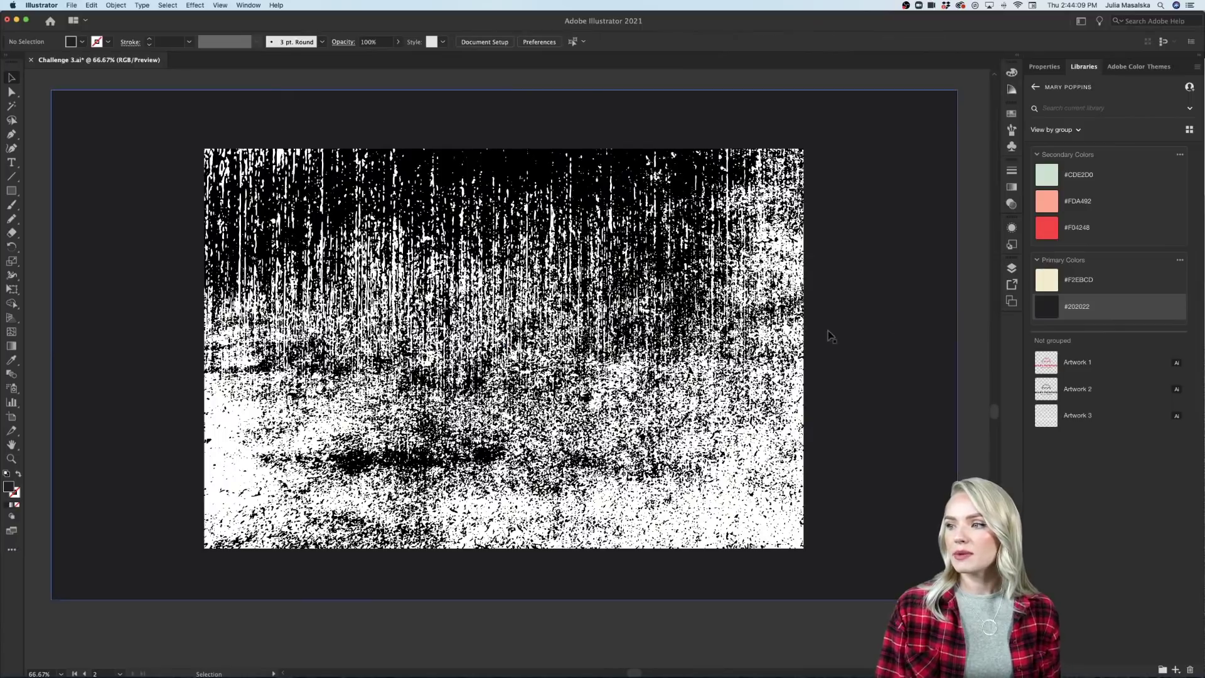
Try to expand the traced concrete texture into vector paths and deselect it.
click(691, 371)
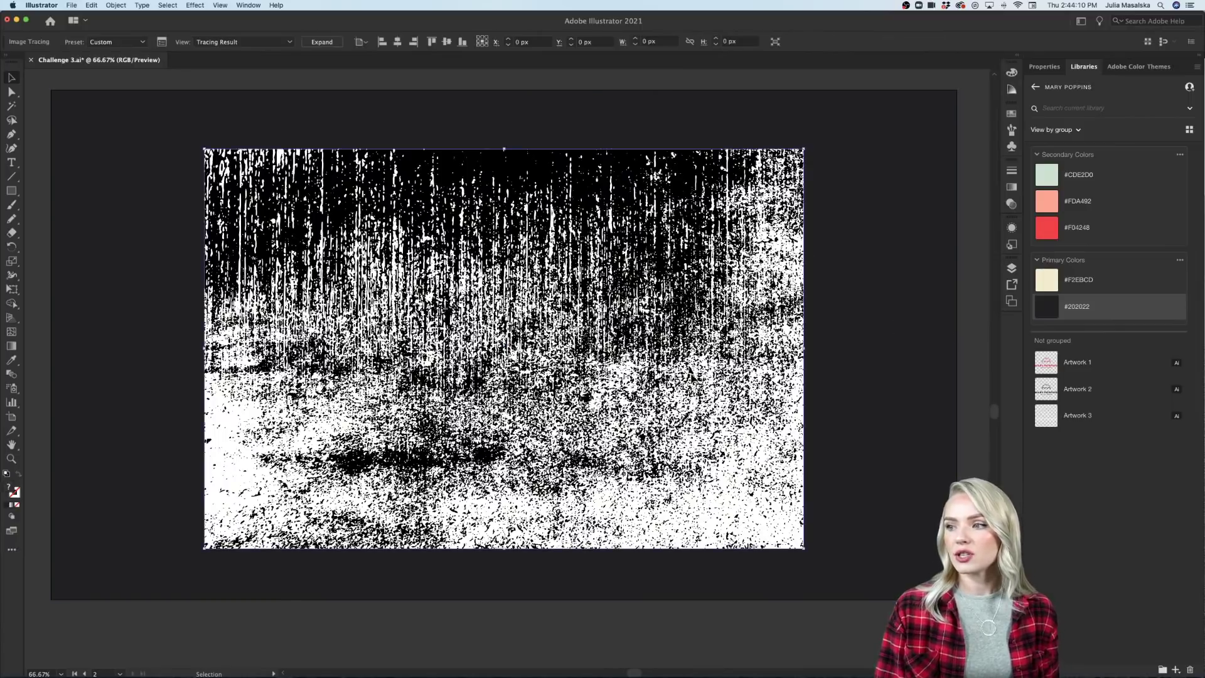
click(1045, 67)
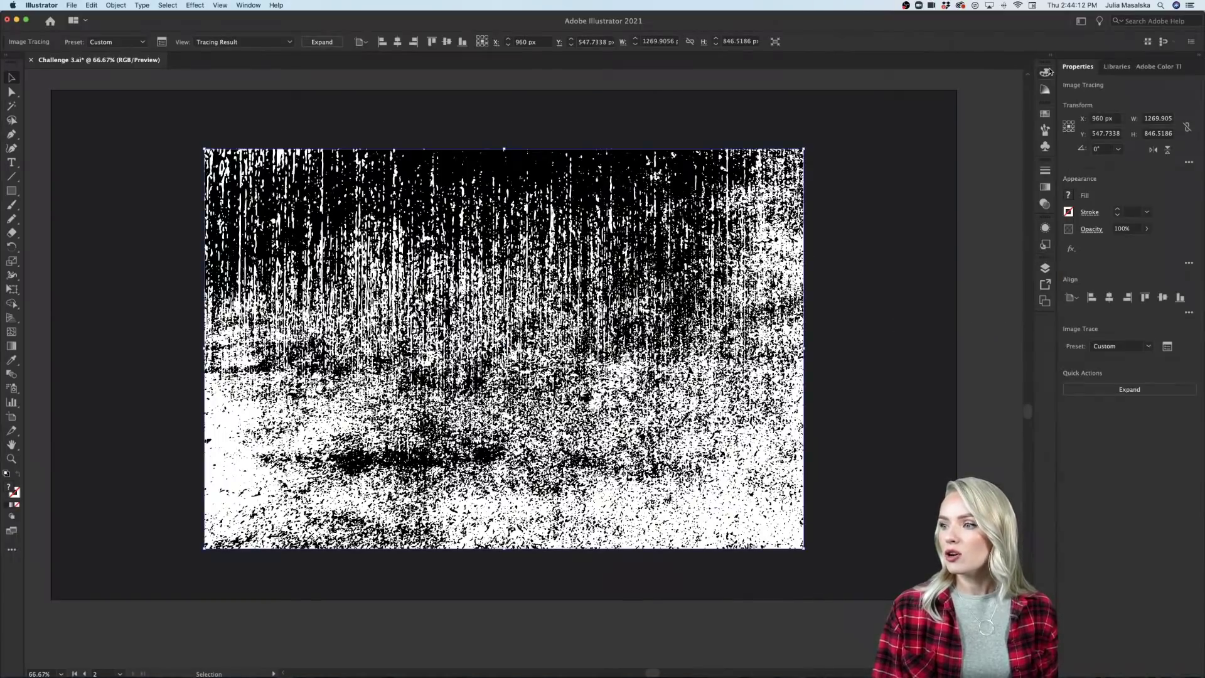
click(1167, 347)
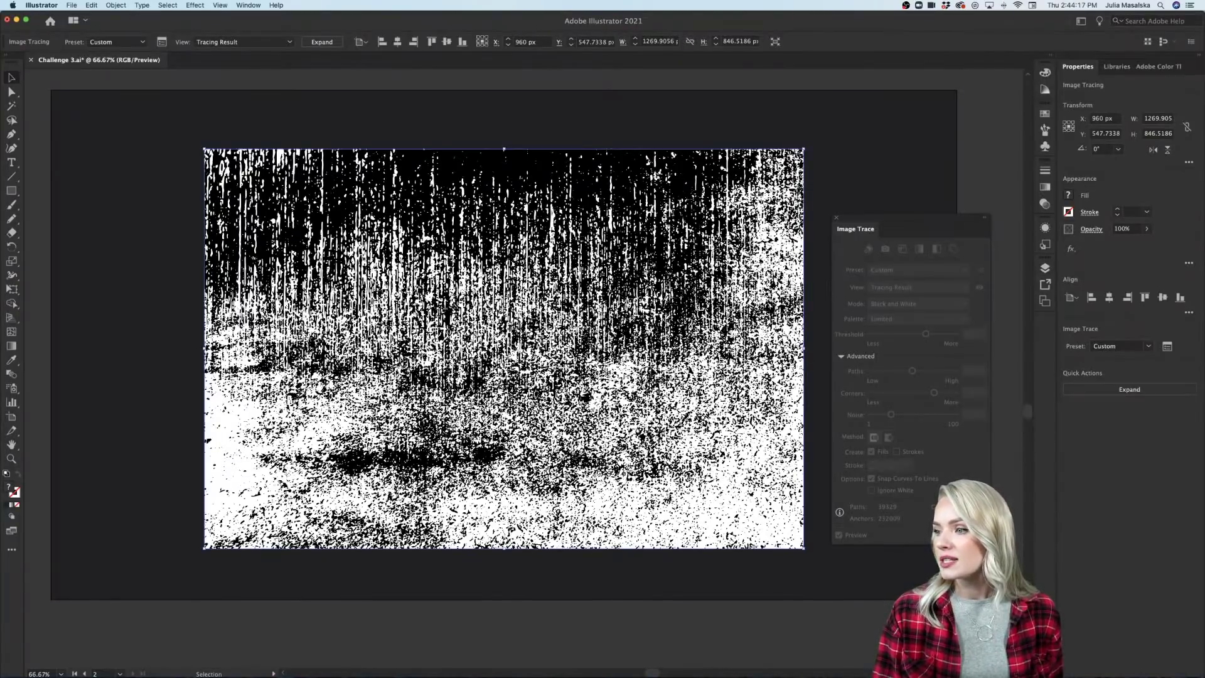
double_click(665, 282)
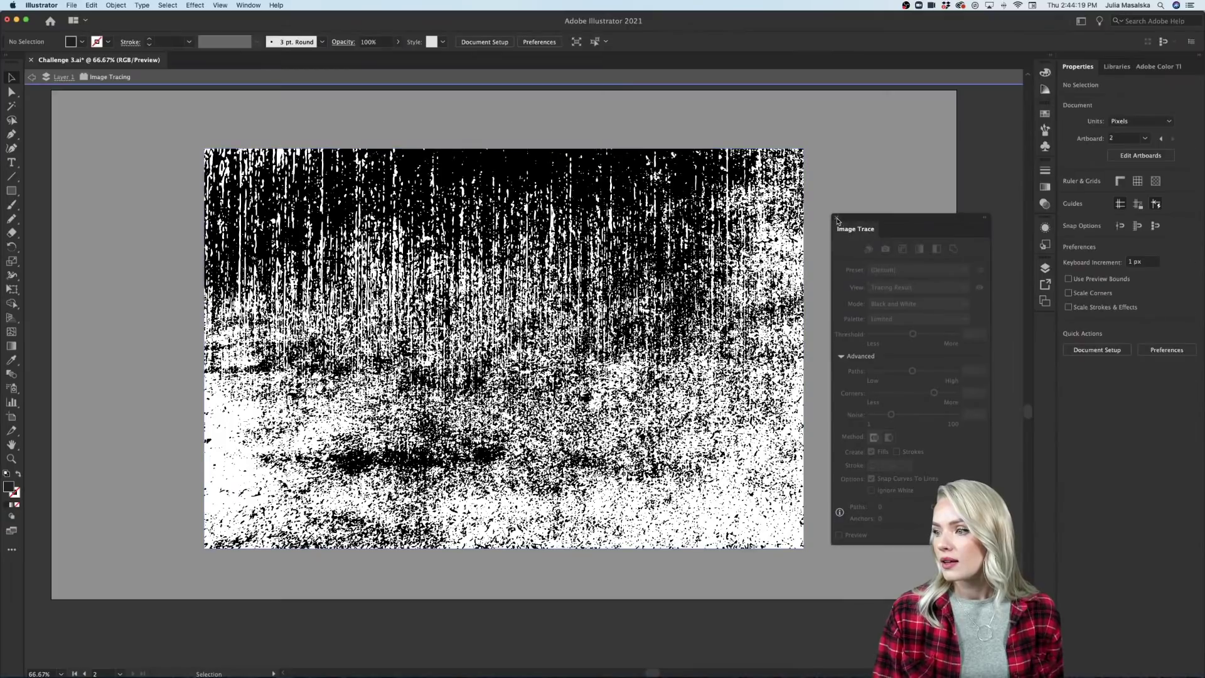
click(836, 217)
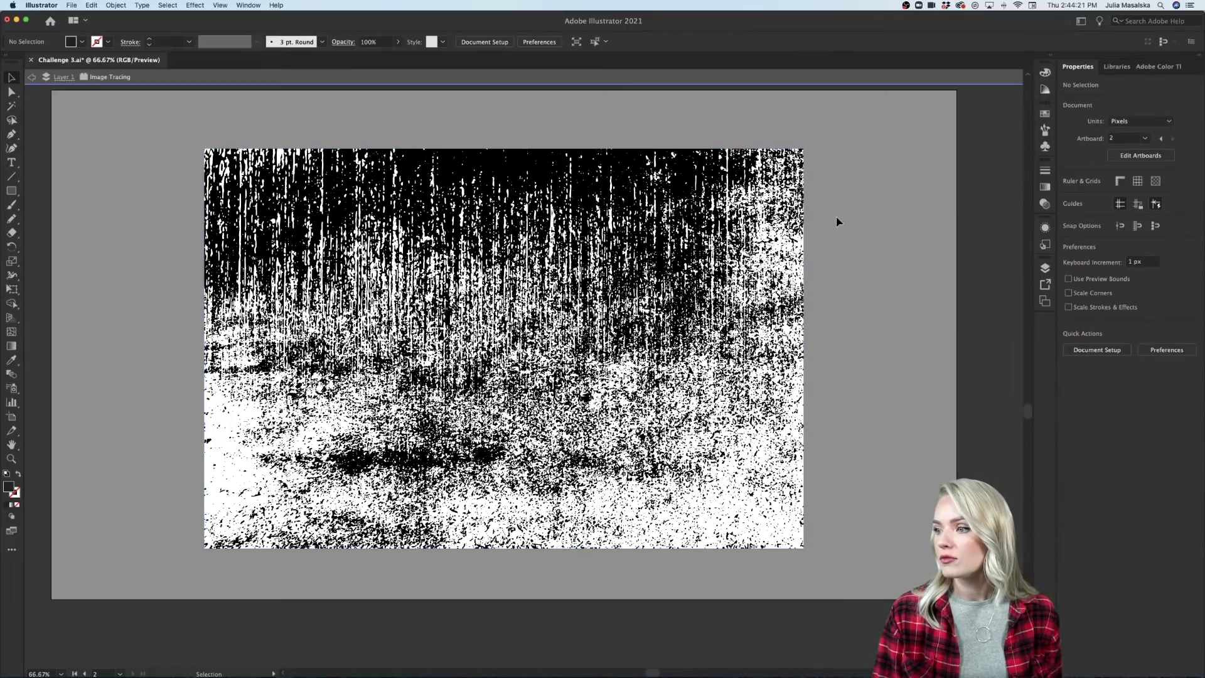
double_click(972, 236)
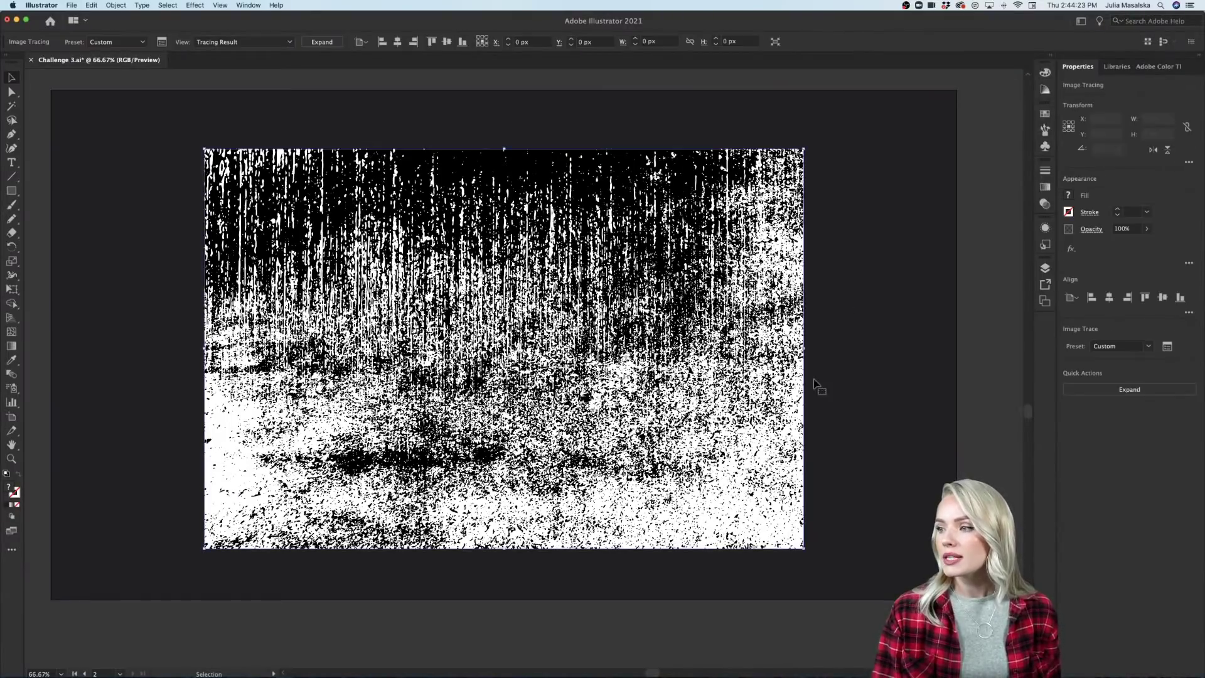
click(1130, 390)
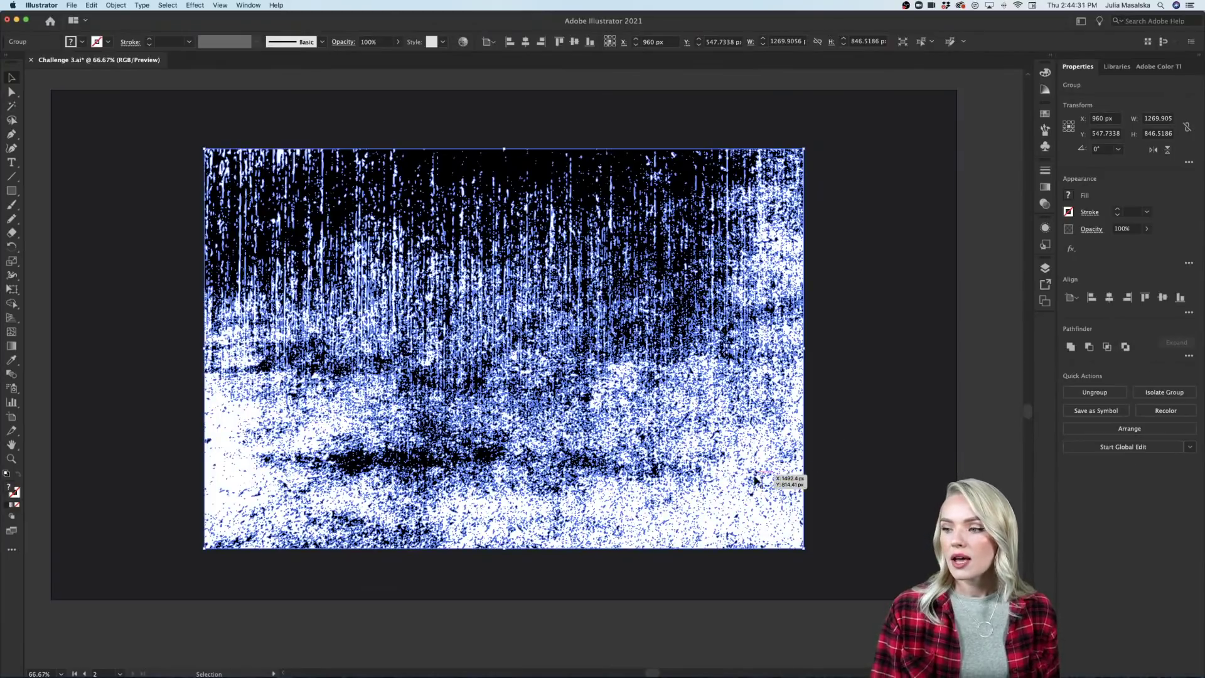
click(992, 383)
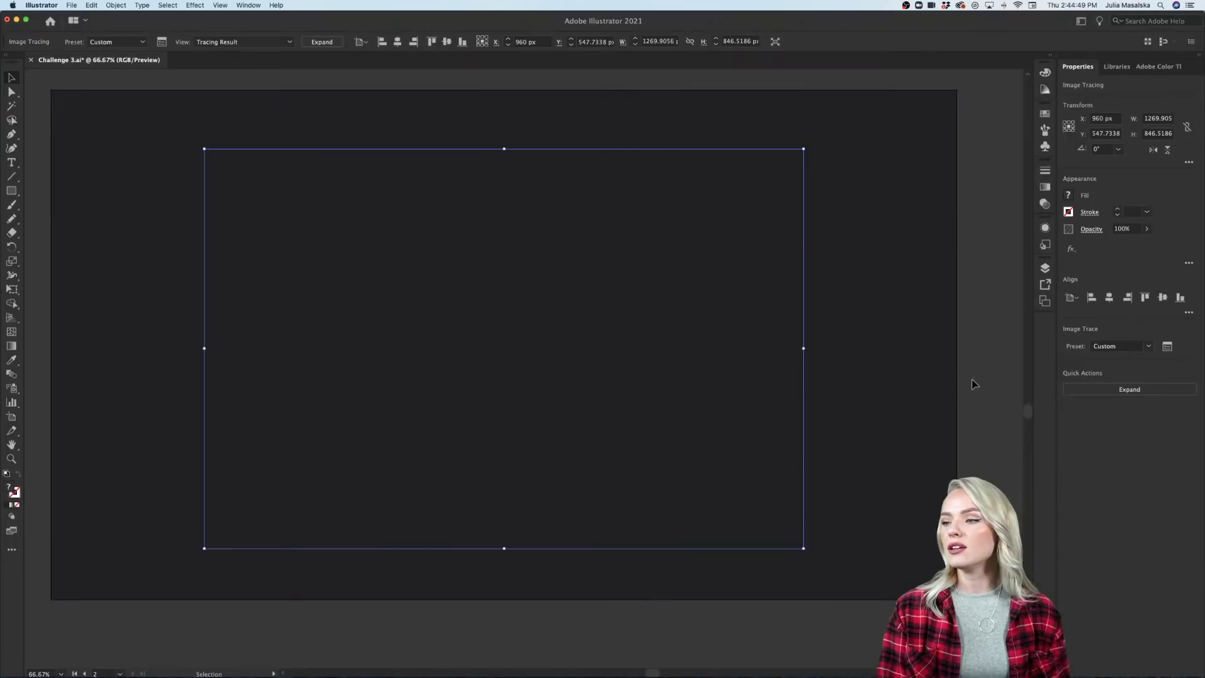
Undo the expansion, the dark background rectangle and the raised threshold of the concrete trace.
key(super+z)
key(super+z)
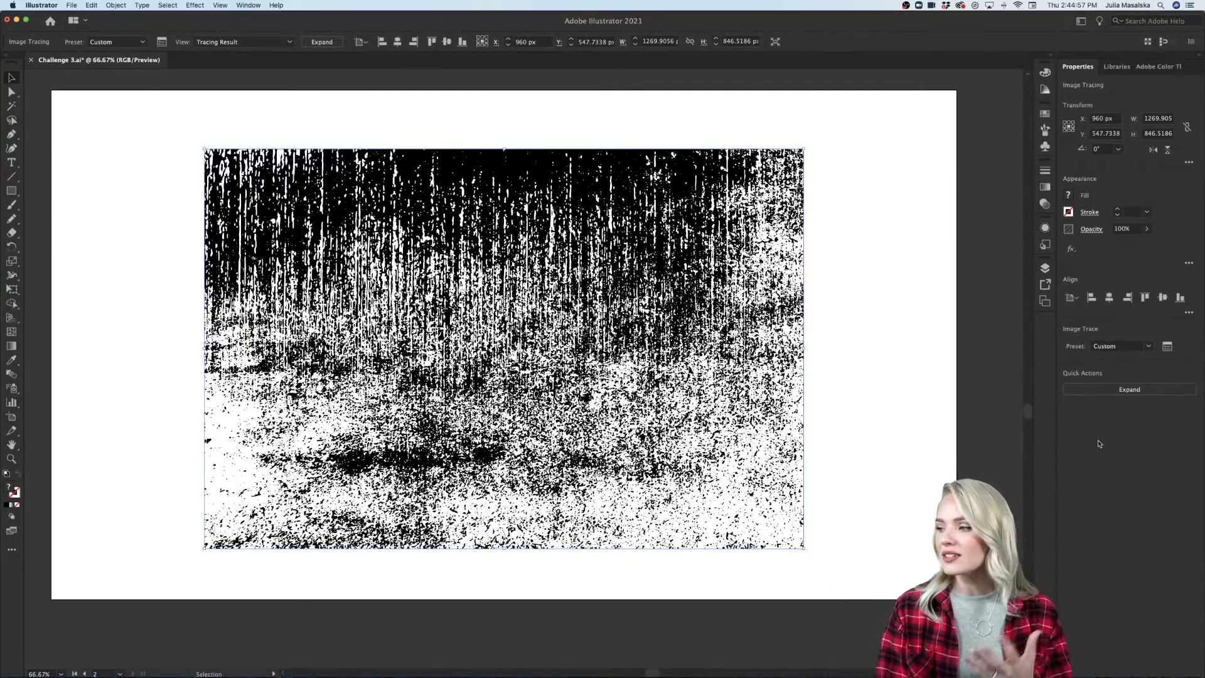
click(1167, 347)
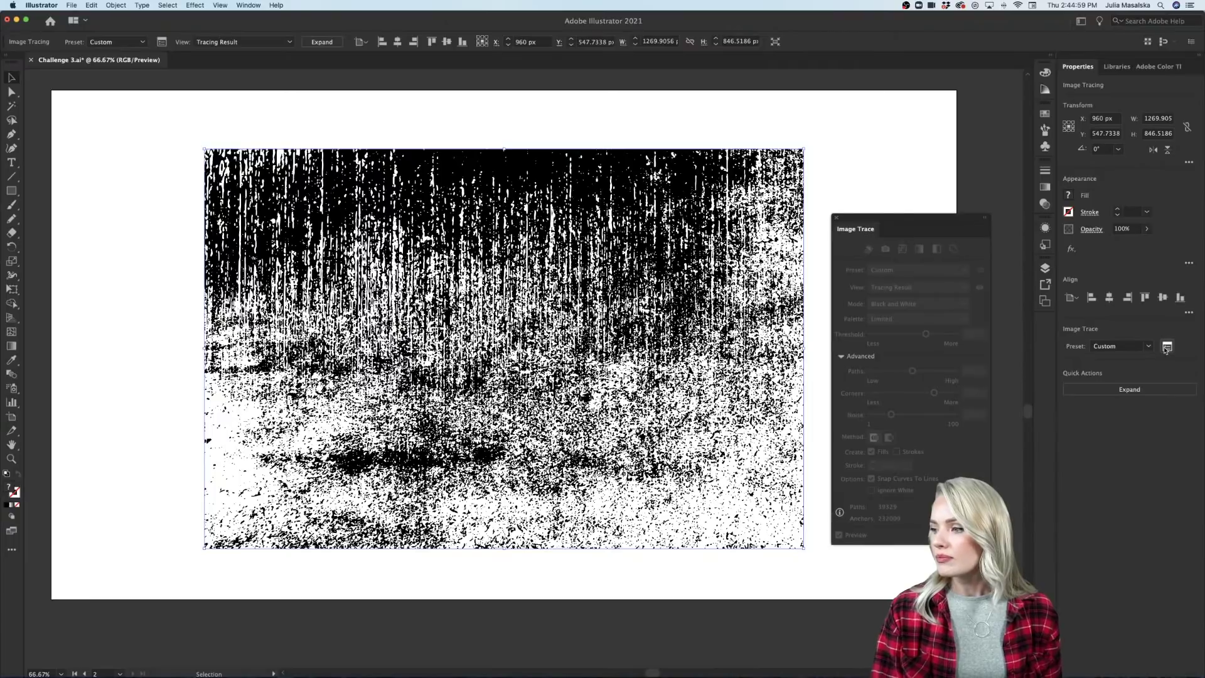
click(842, 356)
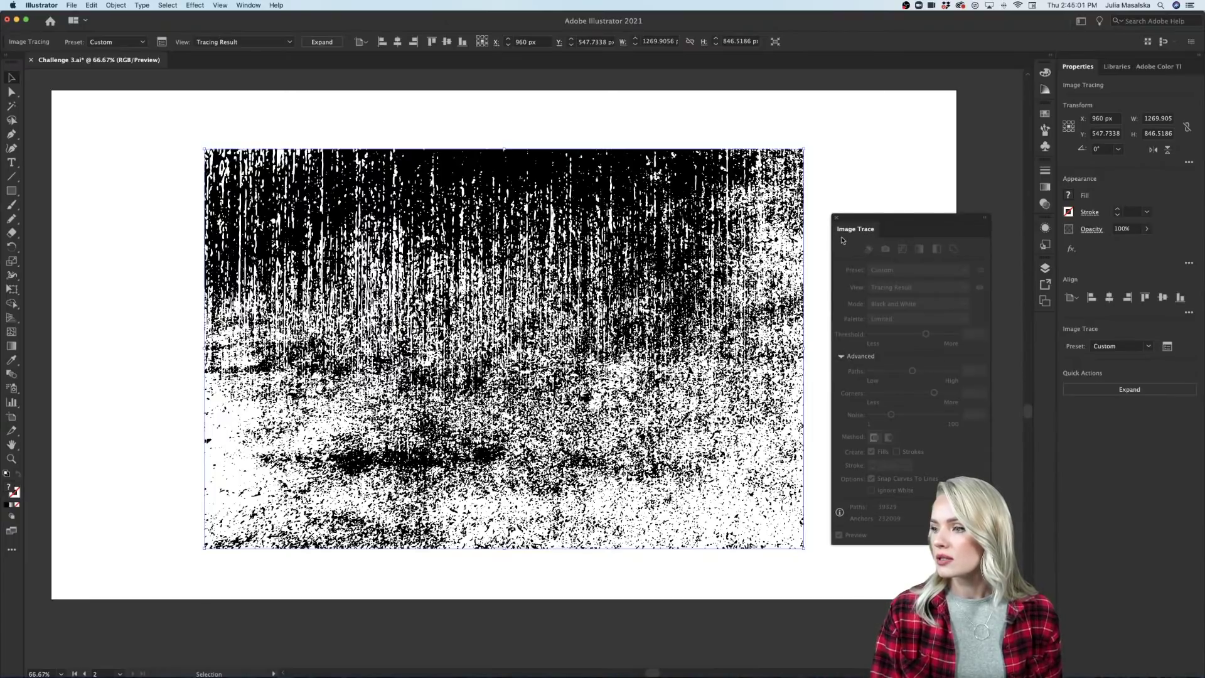
click(836, 218)
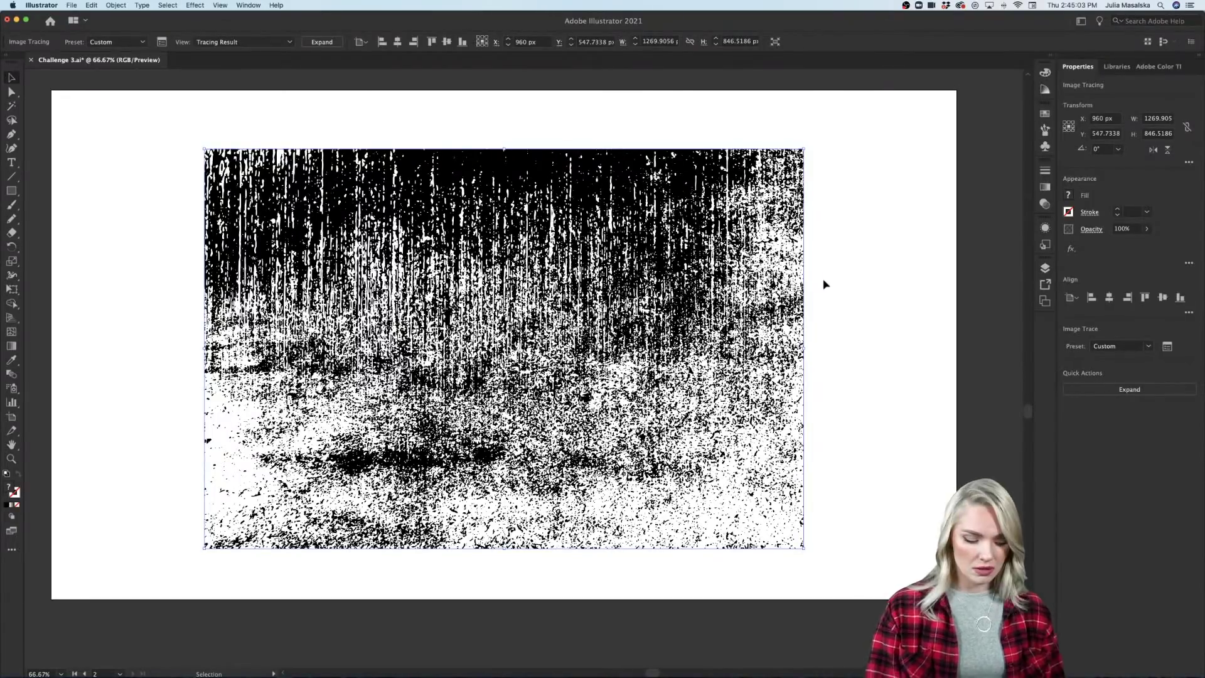
key(a)
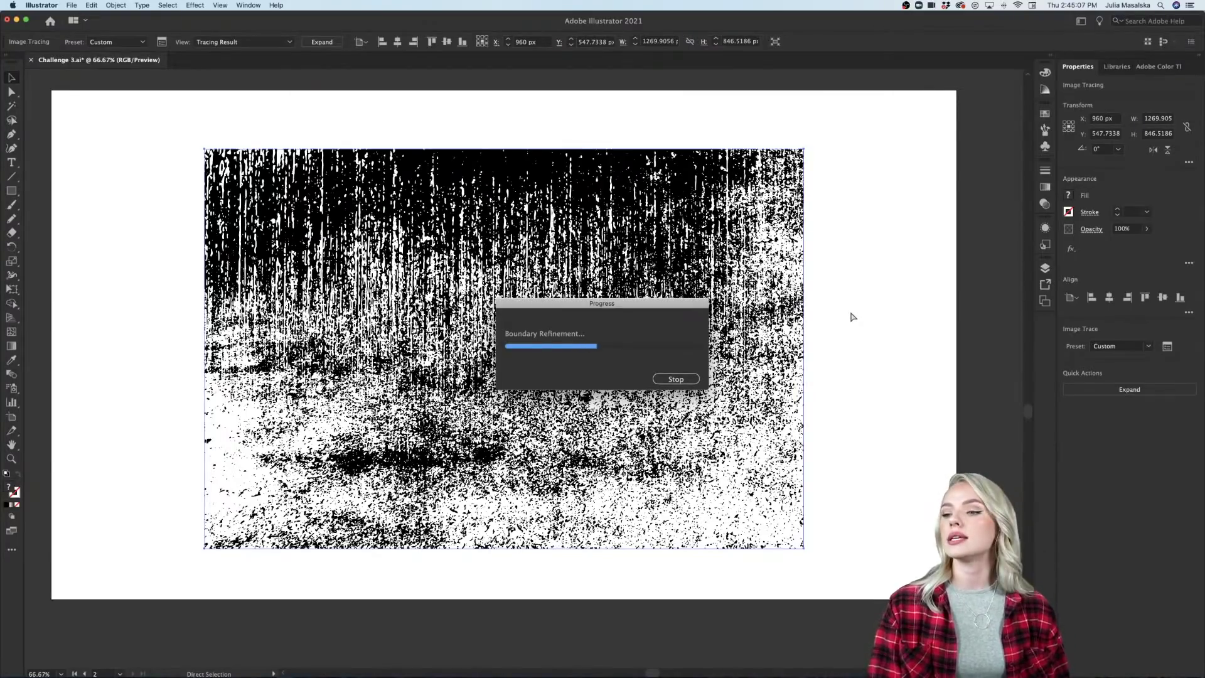
Make the concrete trace ignore white and raise its threshold to 195 in the detailed Image Trace settings.
click(1168, 346)
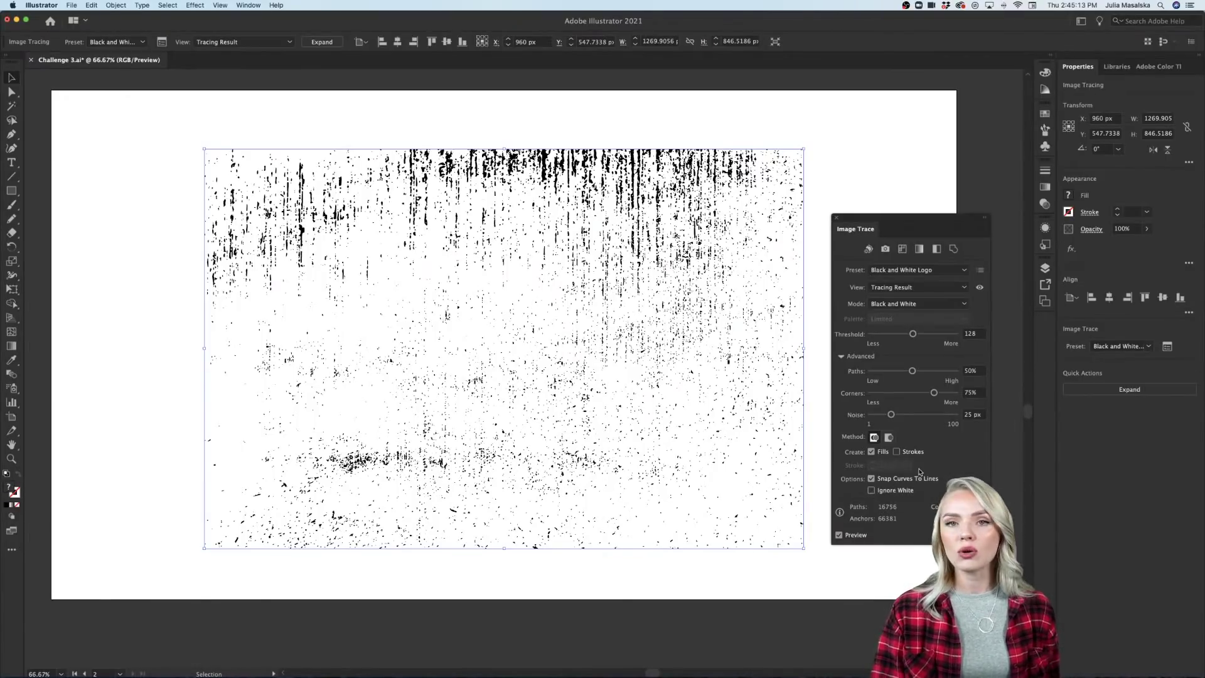
click(896, 491)
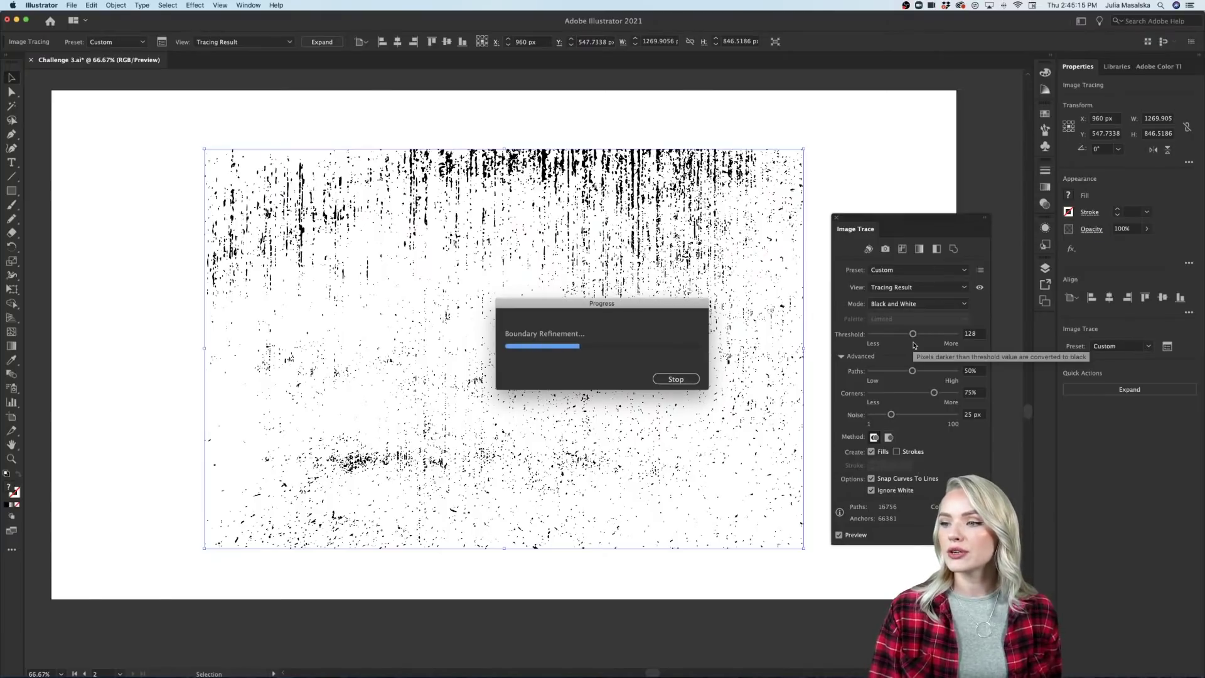
drag(913, 335, 936, 338)
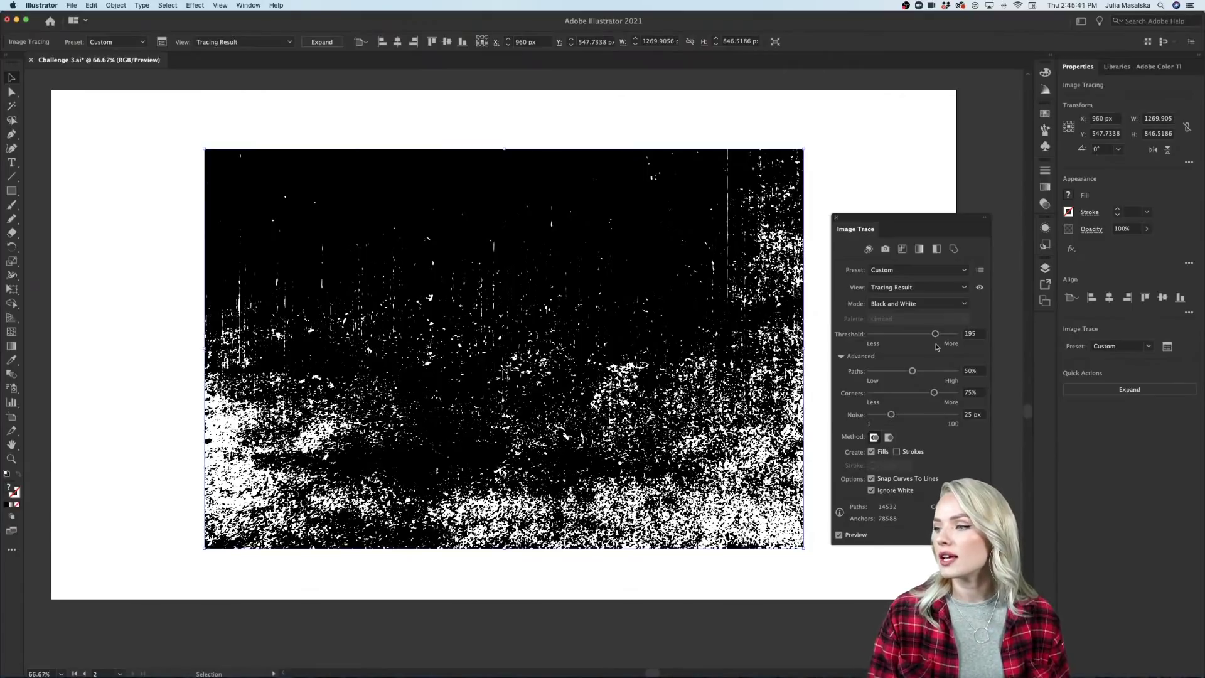
Expand the concrete trace into vector paths, deselect it and close the Image Trace settings.
drag(919, 219, 947, 219)
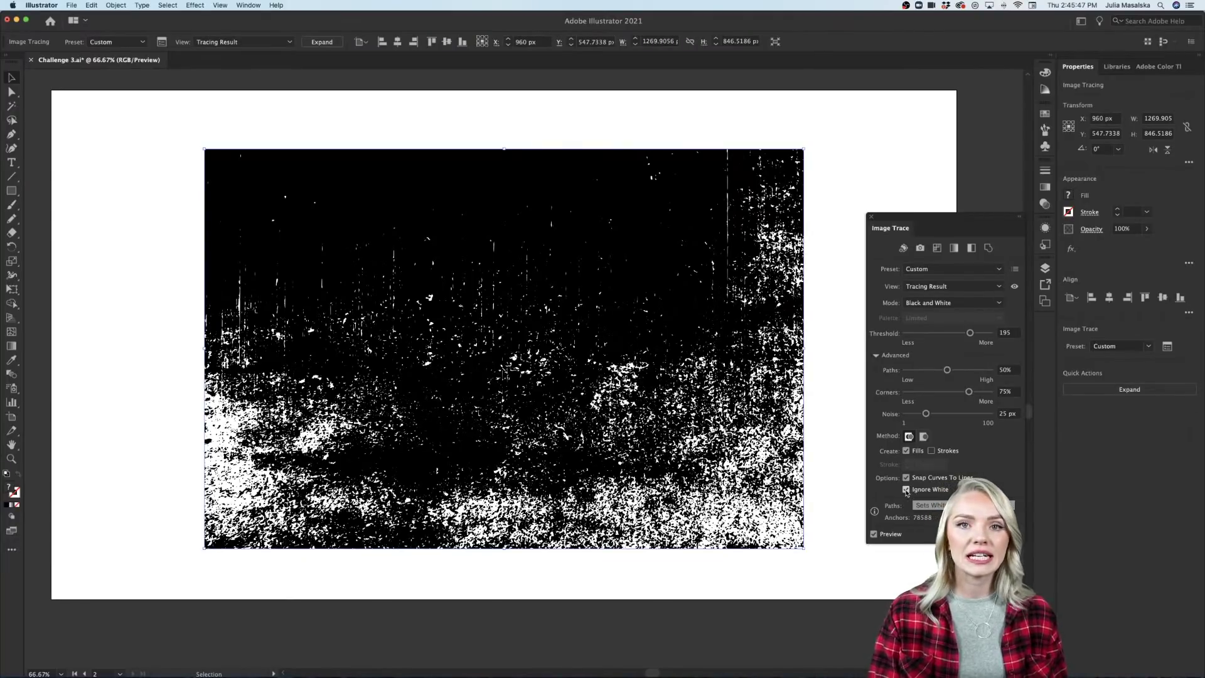
click(1123, 389)
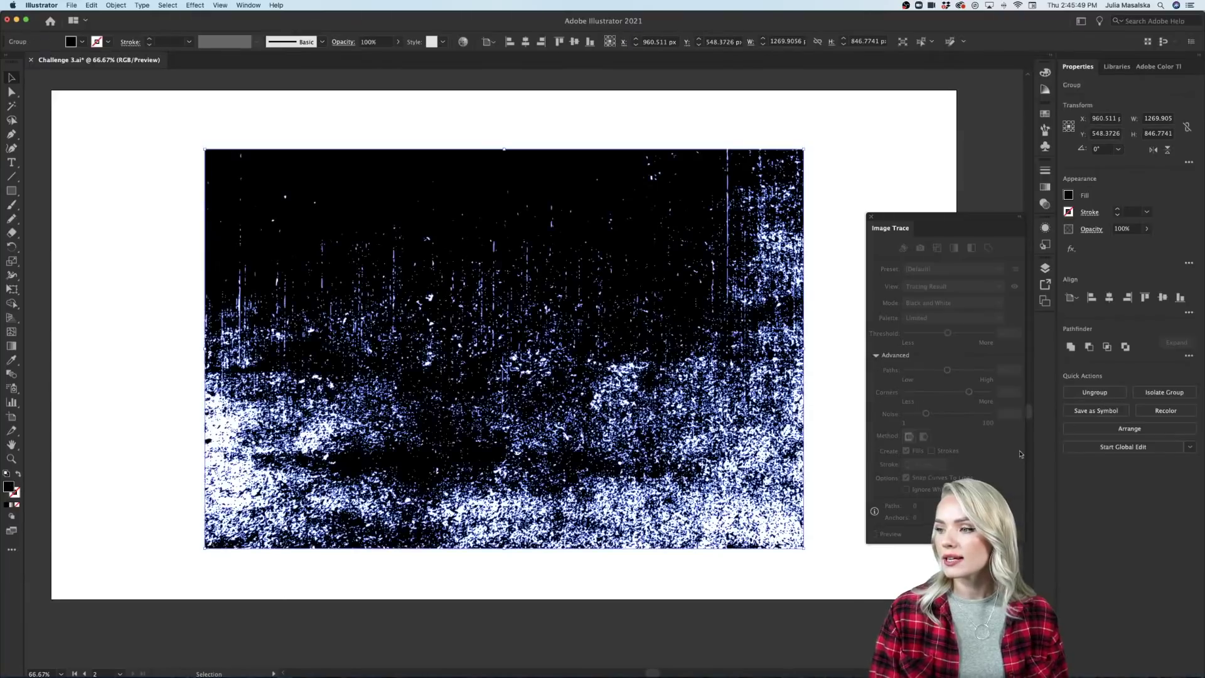
click(854, 467)
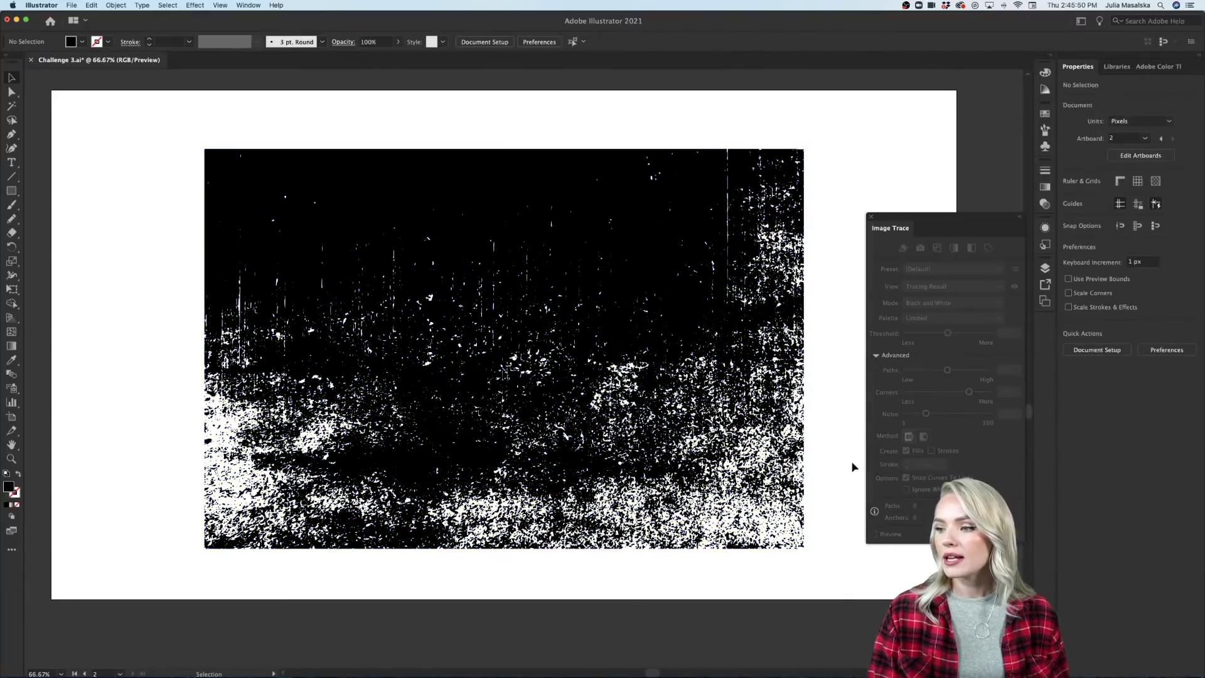
click(870, 217)
Move and scale the expanded concrete texture to fill the second artboard at 1920 × 1080 px, and deselect it.
drag(697, 355, 453, 285)
drag(653, 492, 957, 598)
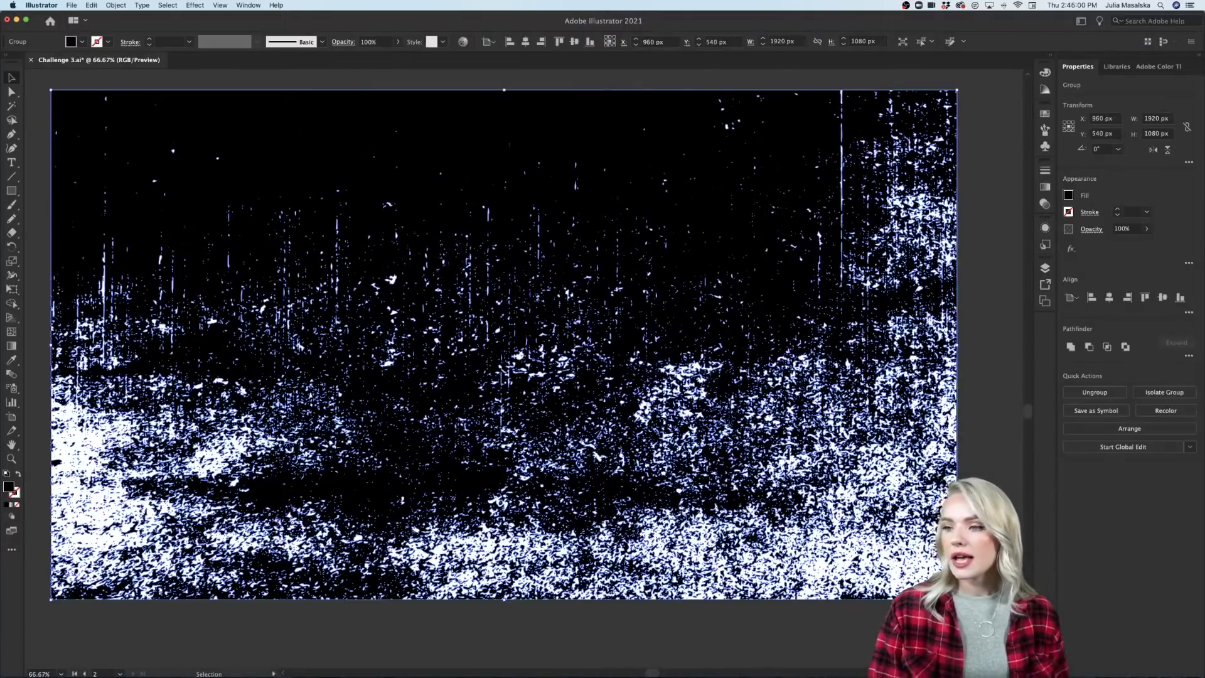
click(987, 251)
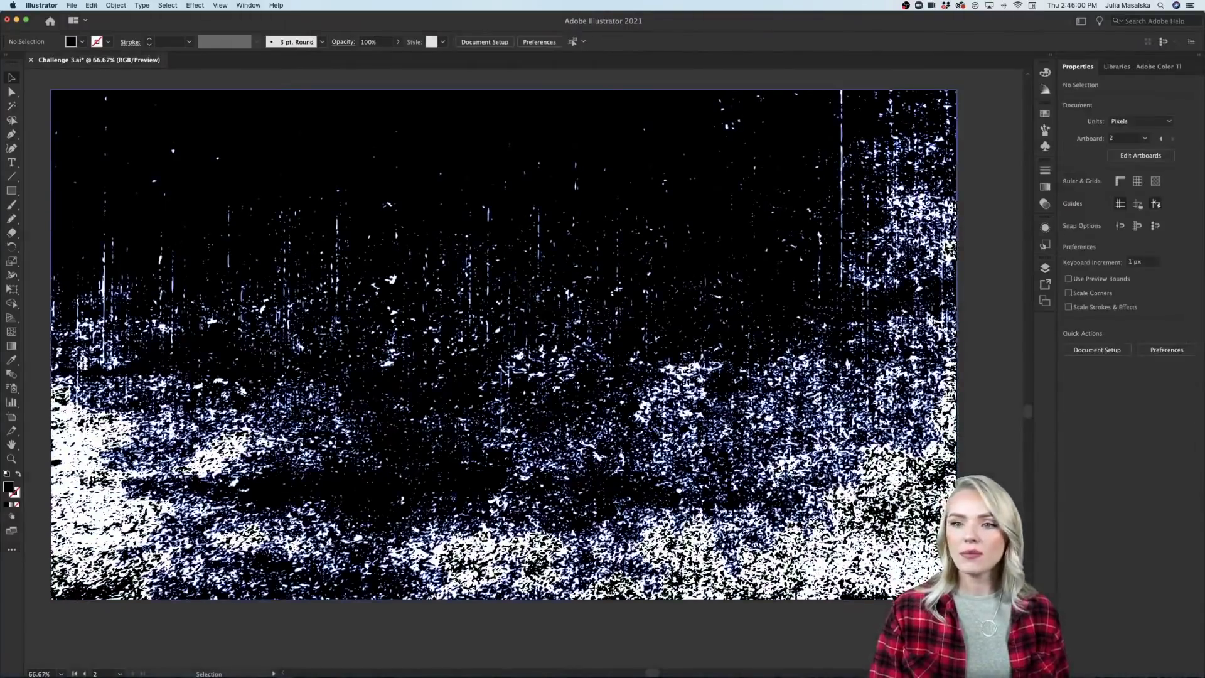
Draw a rectangle about 1920 × 1077 px over the concrete texture and fill it with #202022 from the Mary Poppins library.
click(12, 192)
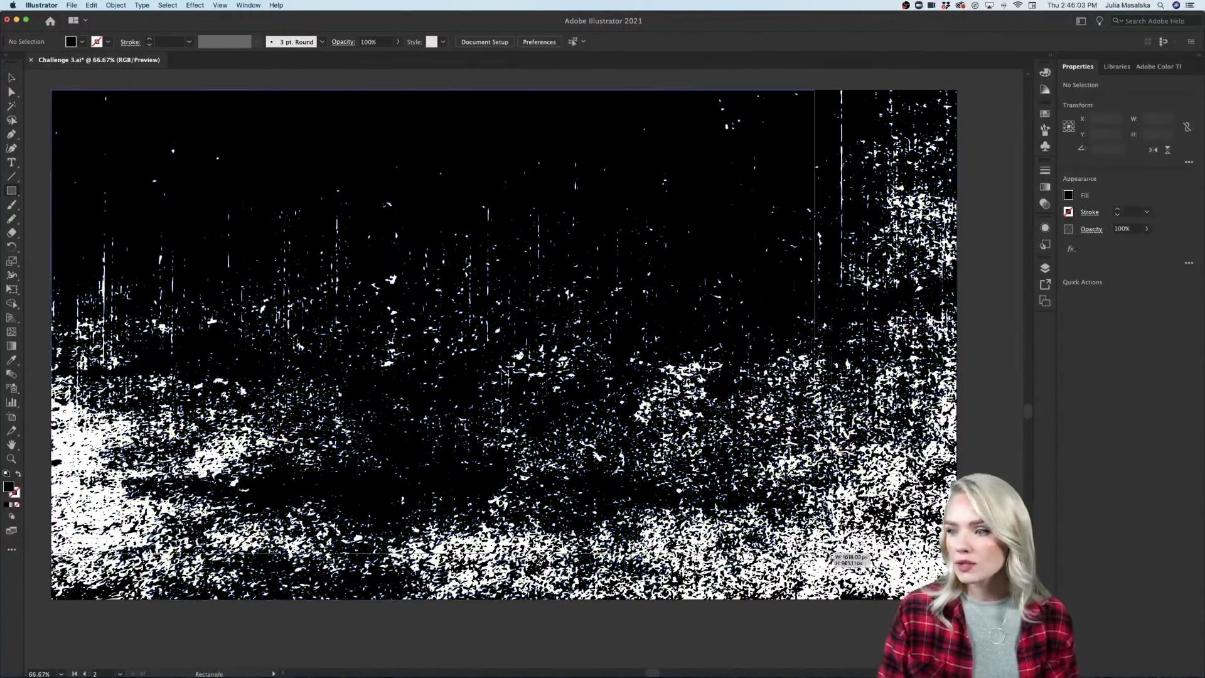
drag(52, 90, 957, 598)
click(1117, 67)
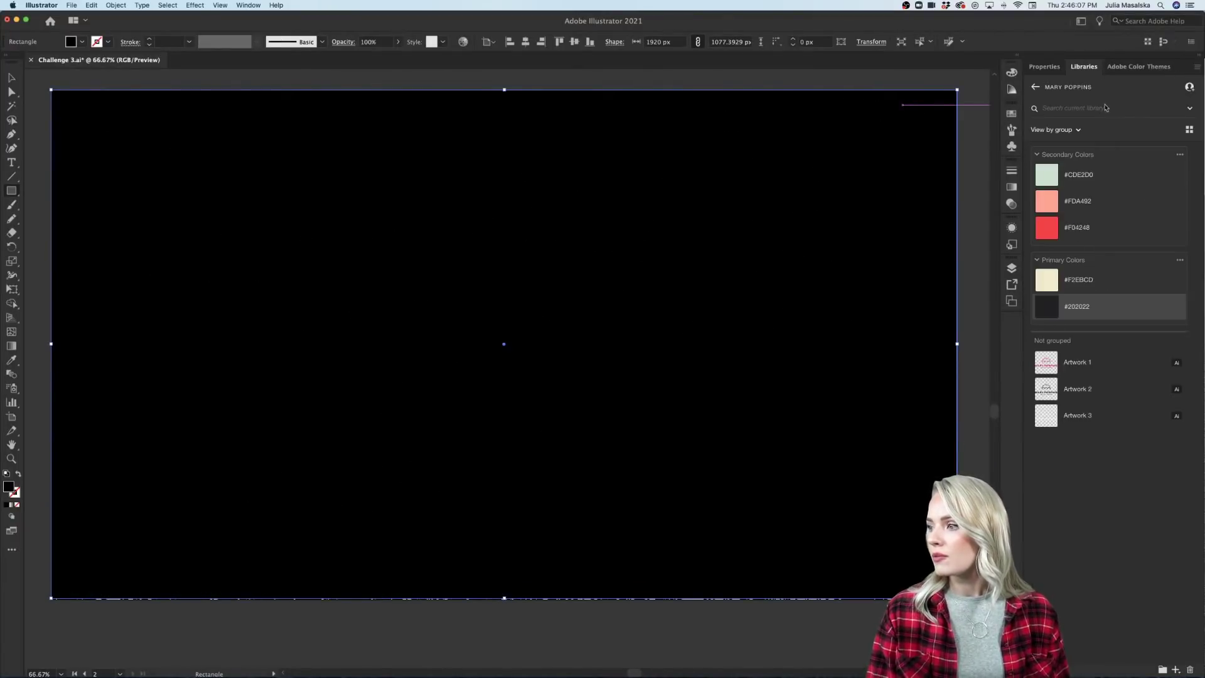
click(1076, 306)
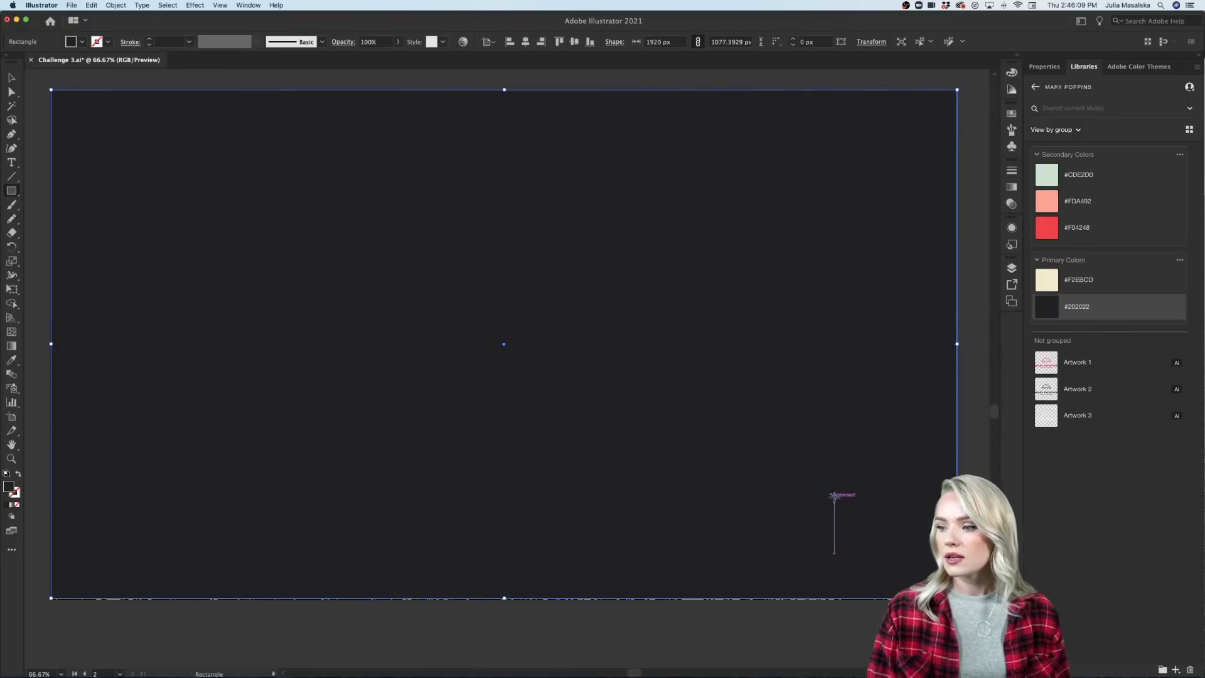
Send the dark rectangle behind the expanded concrete texture, cancelling the accidentally opened rectangle size dialog.
right_click(832, 496)
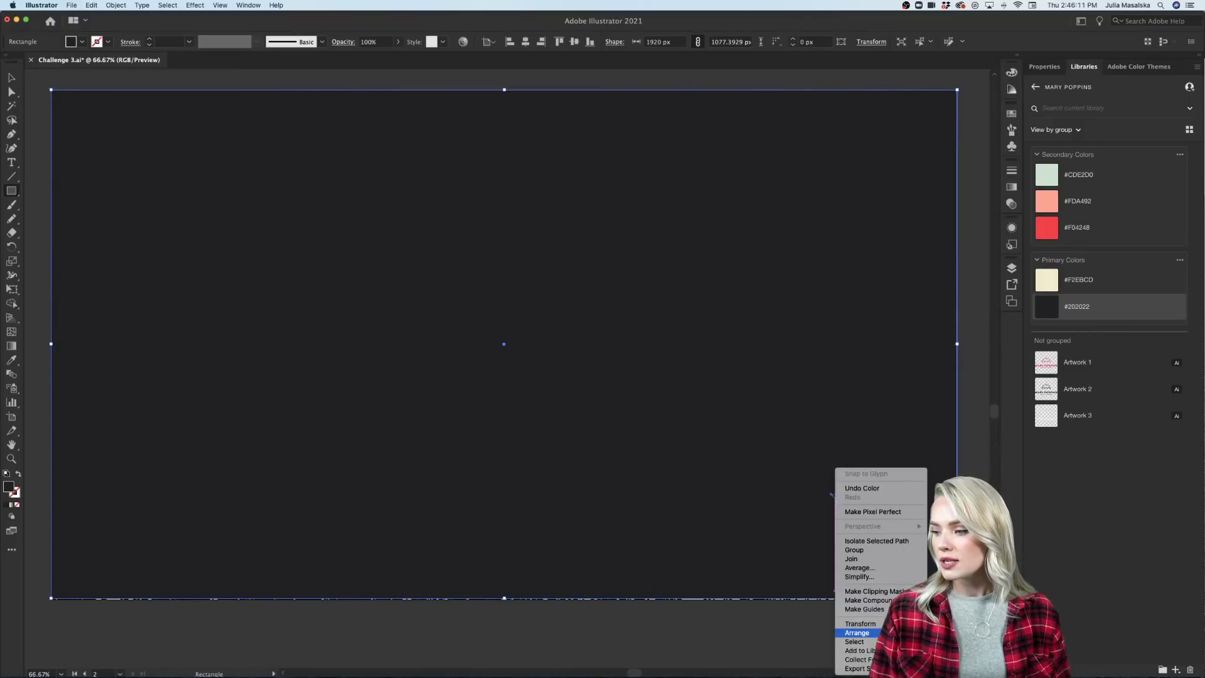
click(954, 660)
click(979, 436)
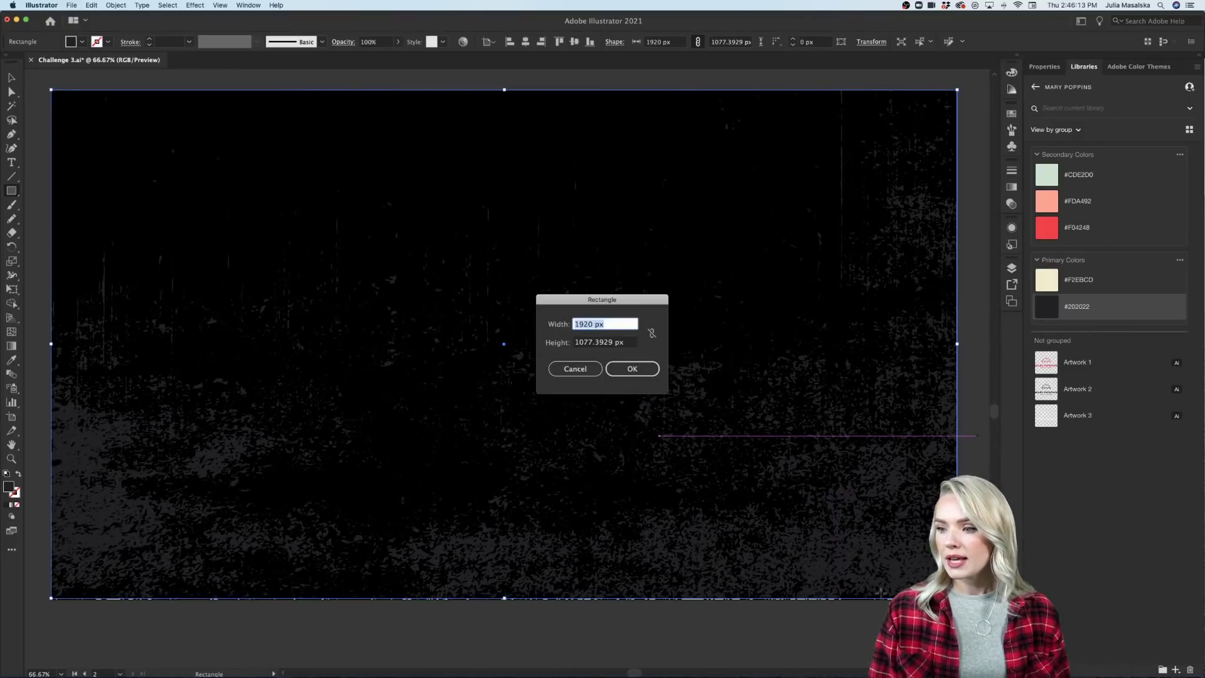
click(575, 368)
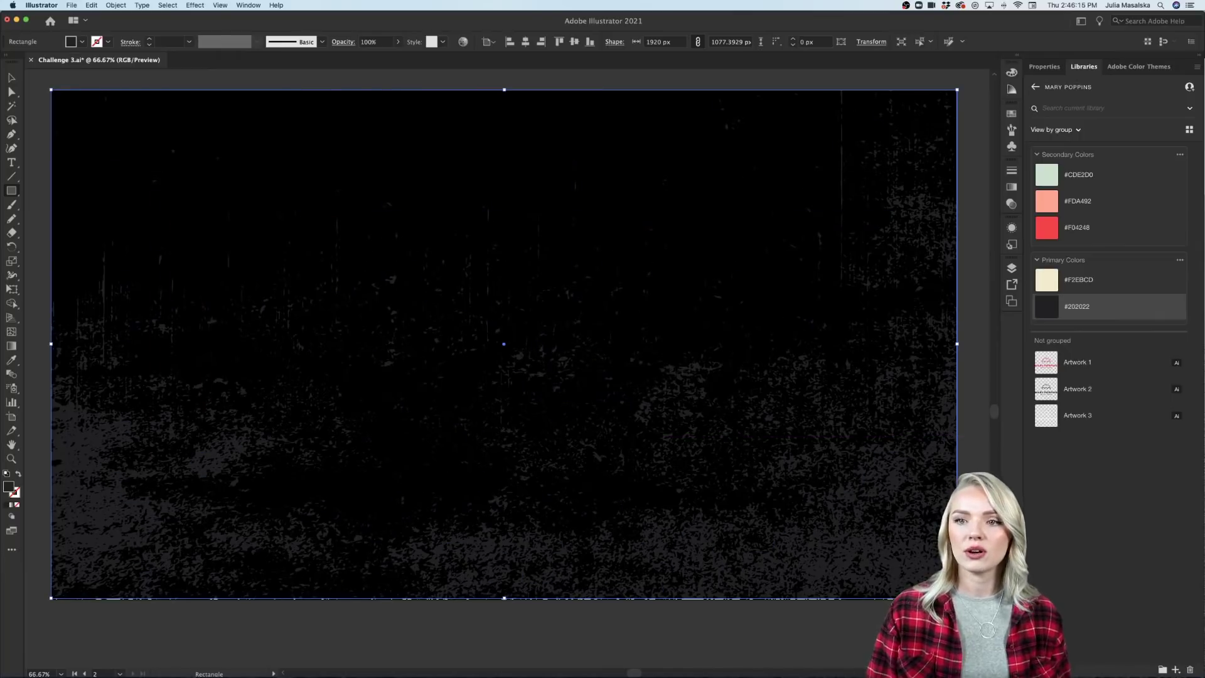
Examine the concrete texture's transparent gaps over the dark background up close, and compare the texture with the neighbouring artboards.
click(11, 77)
click(61, 231)
click(345, 411)
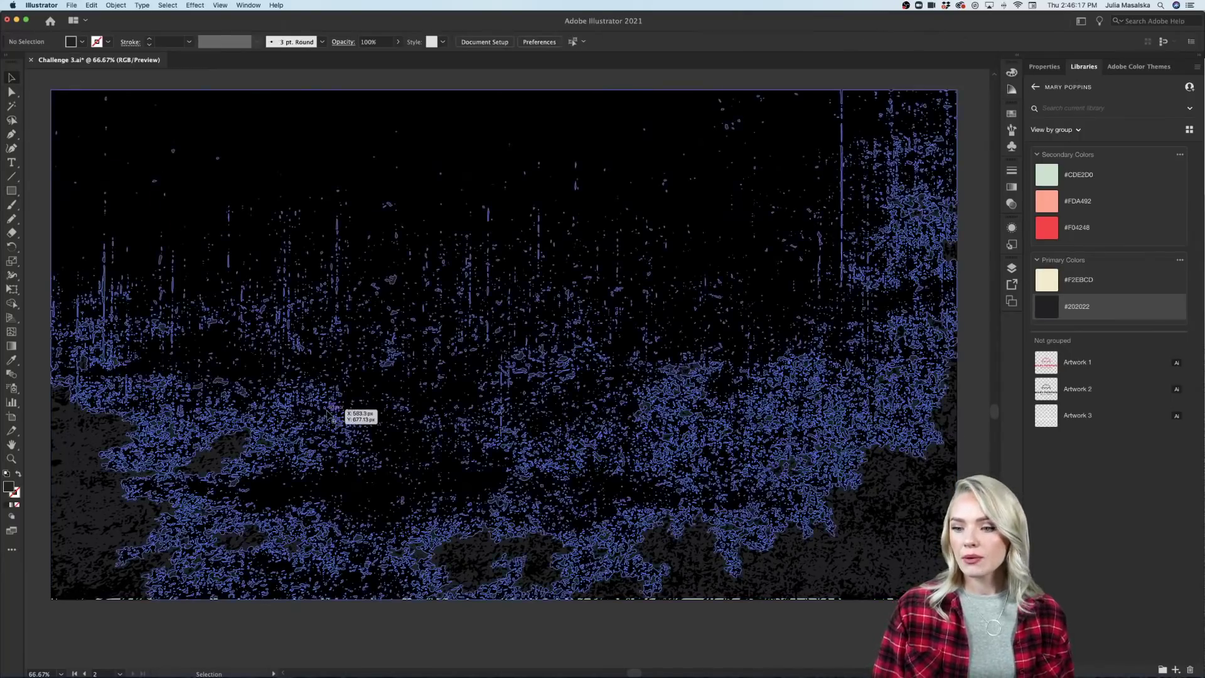
click(548, 636)
click(675, 499)
scroll(675, 499, up, 3)
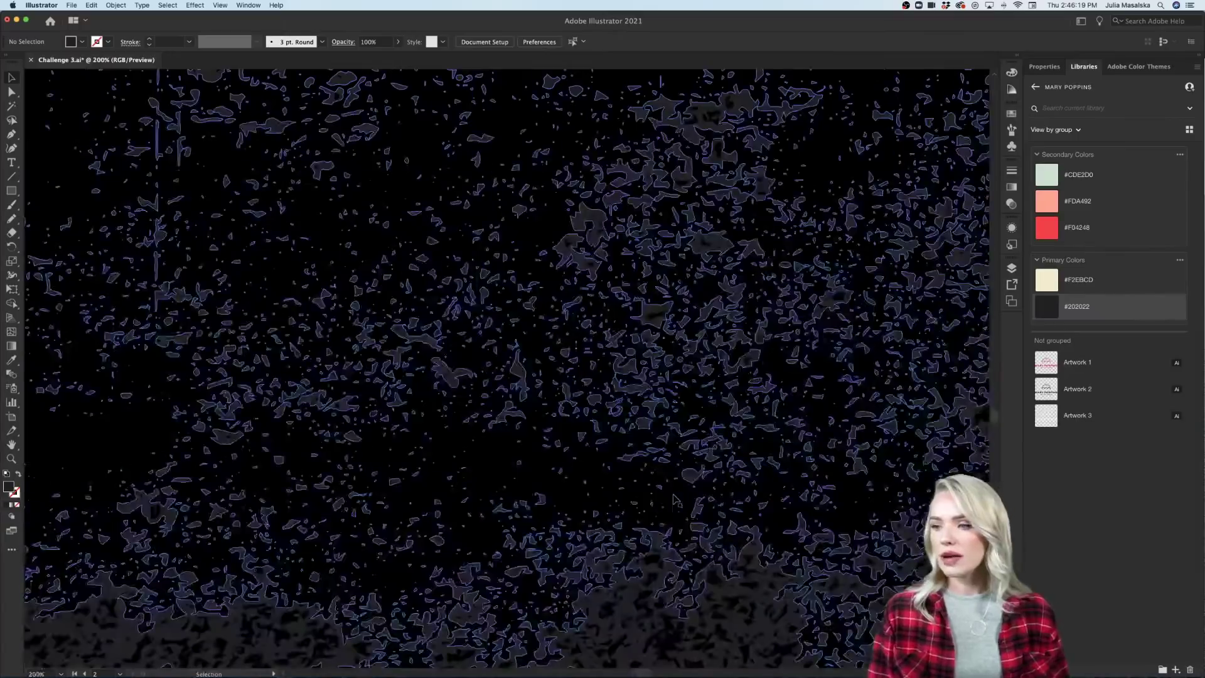
scroll(728, 507, down, 2)
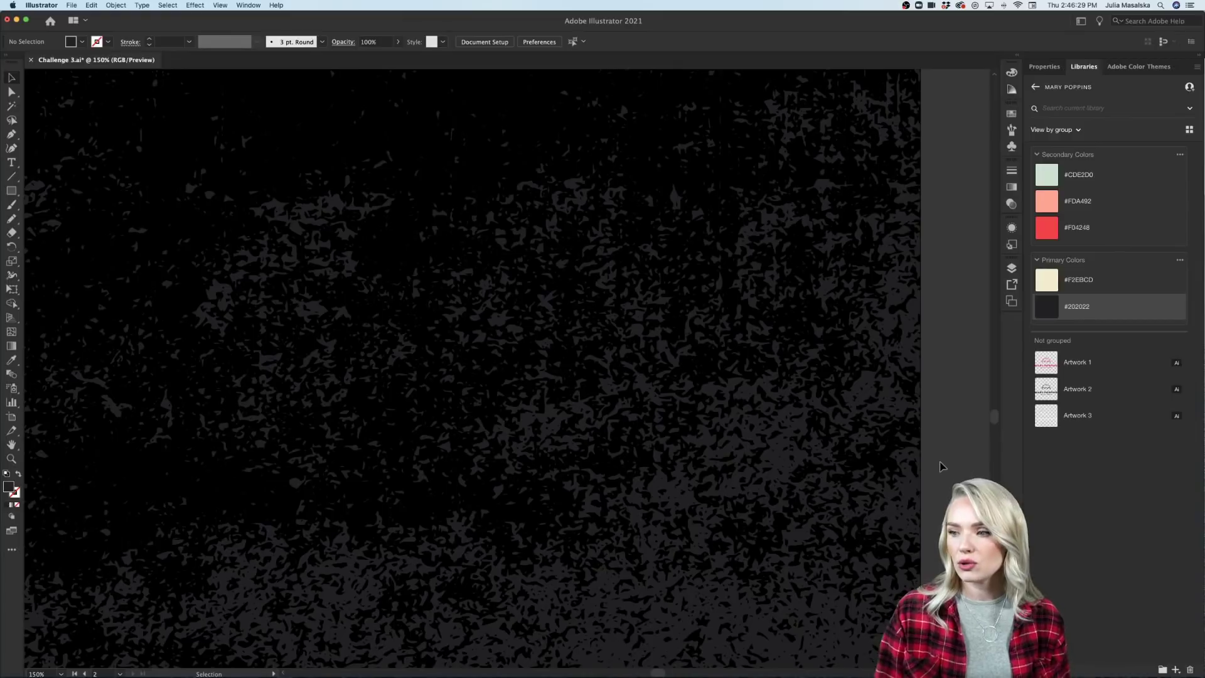
scroll(942, 467, down, 4)
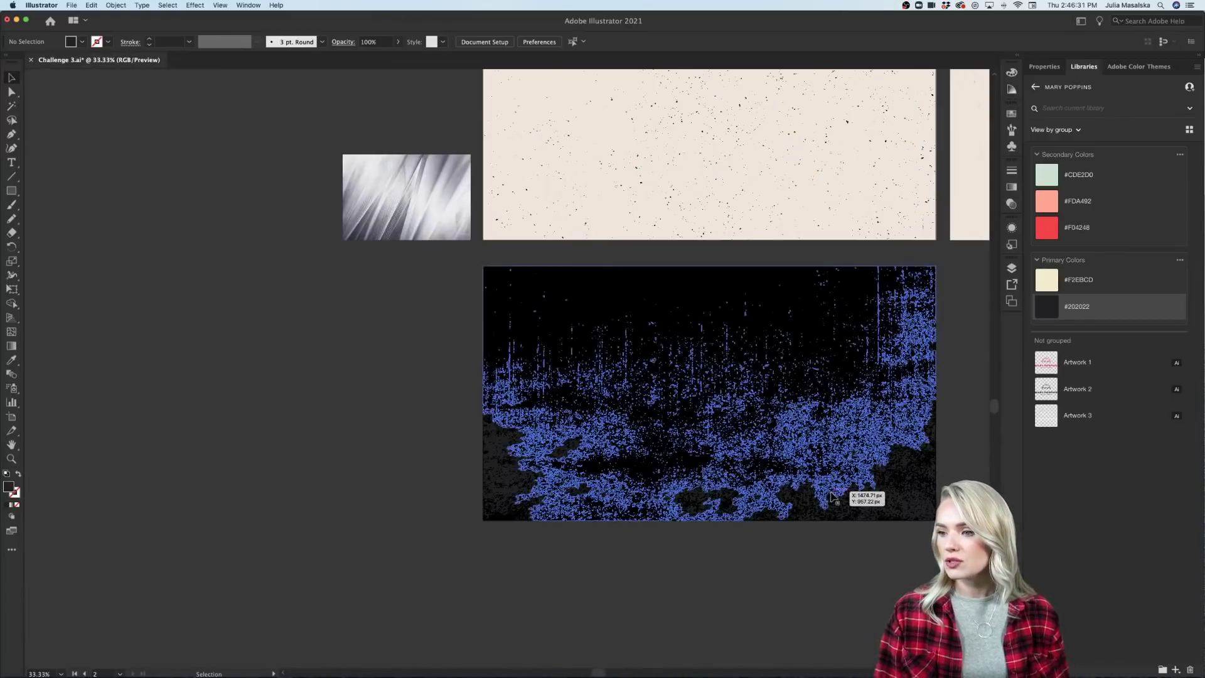
scroll(852, 592, up, 2)
scroll(853, 592, right, 4)
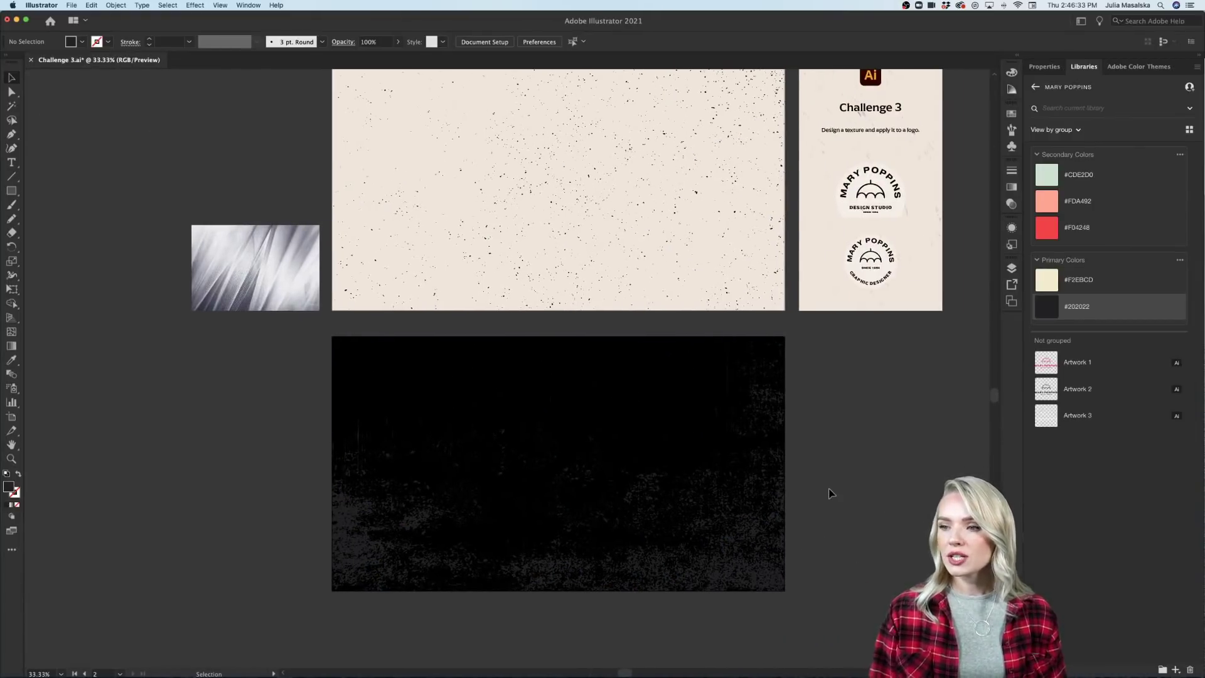
scroll(852, 592, up, 1)
scroll(852, 592, right, 1)
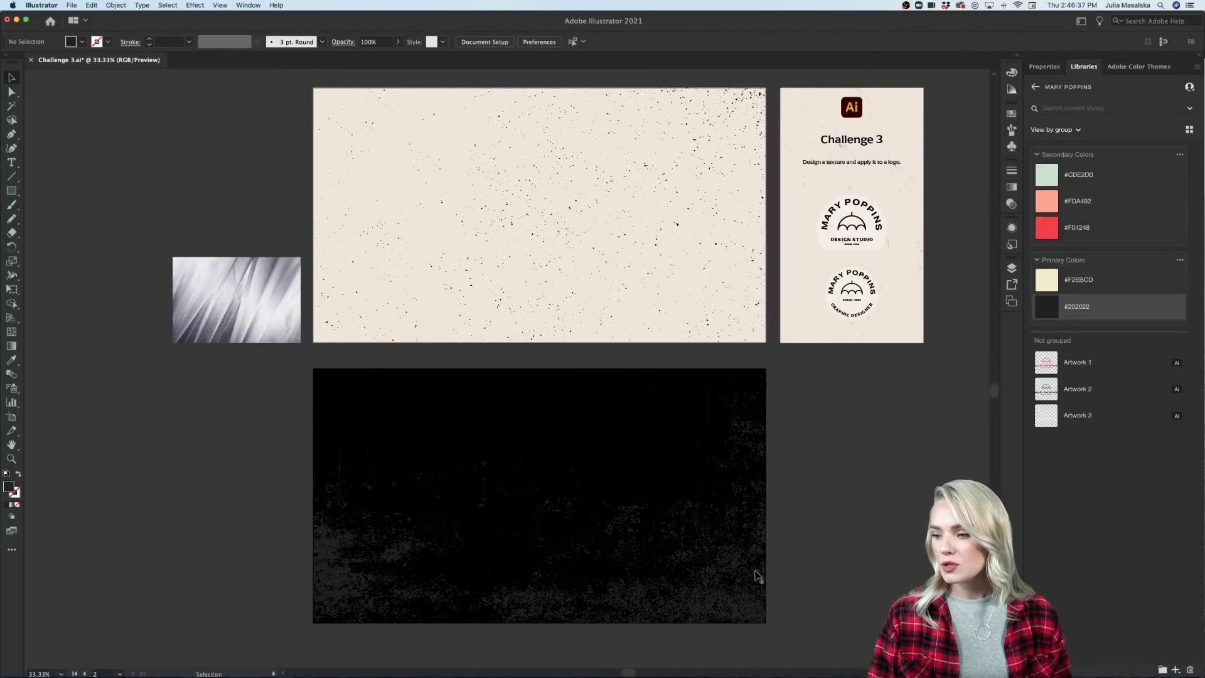
Shift the concrete texture slightly left off its background rectangle and fill that rectangle with #CDE2D0 from the library.
drag(760, 574, 737, 552)
click(759, 539)
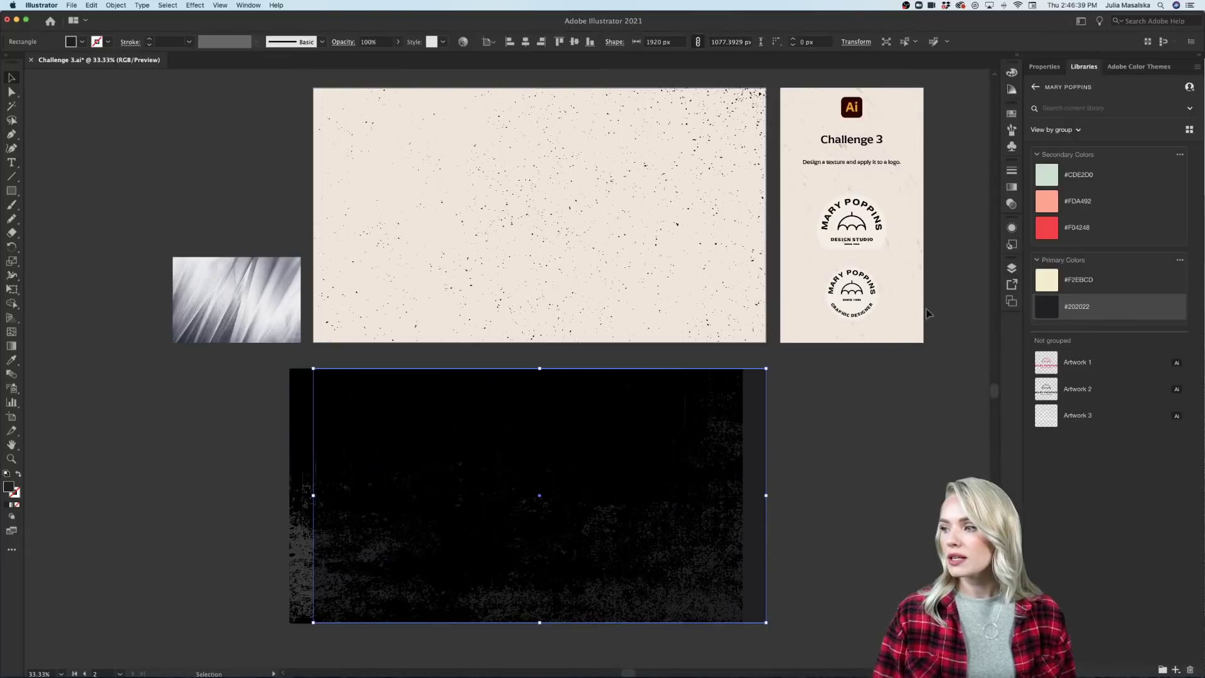
click(1047, 175)
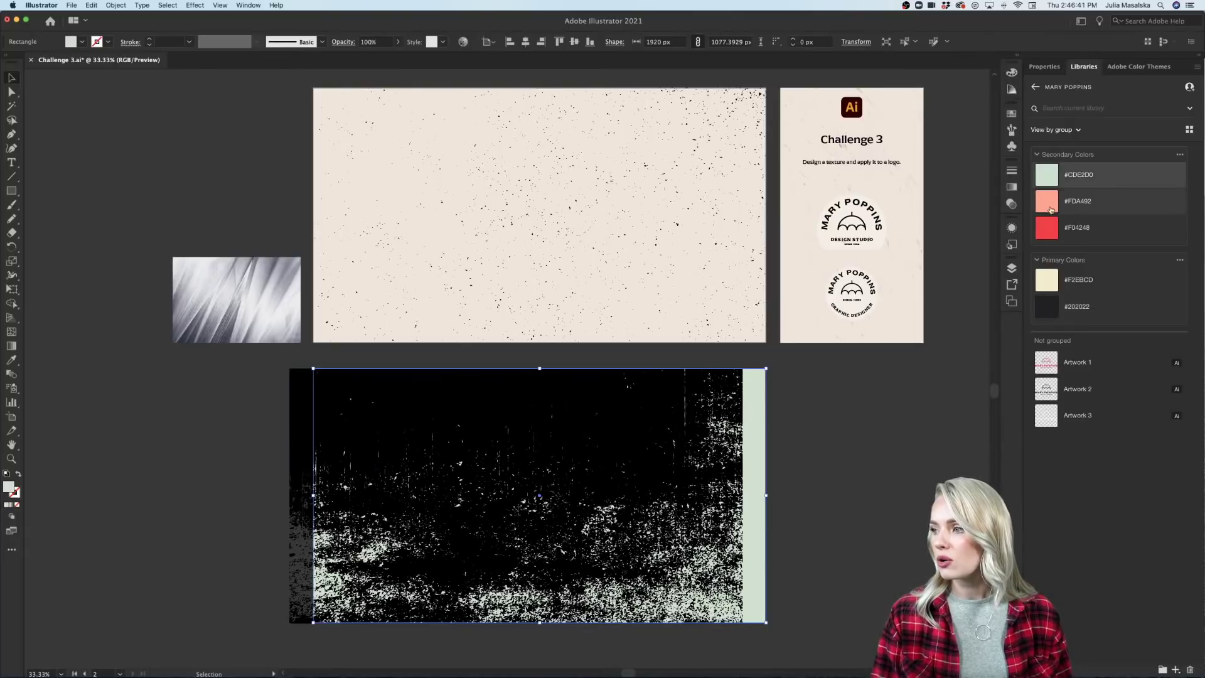
Fill the rectangle behind the concrete texture with #202022 from the library, and change that fill to a dark navy blue.
click(1048, 307)
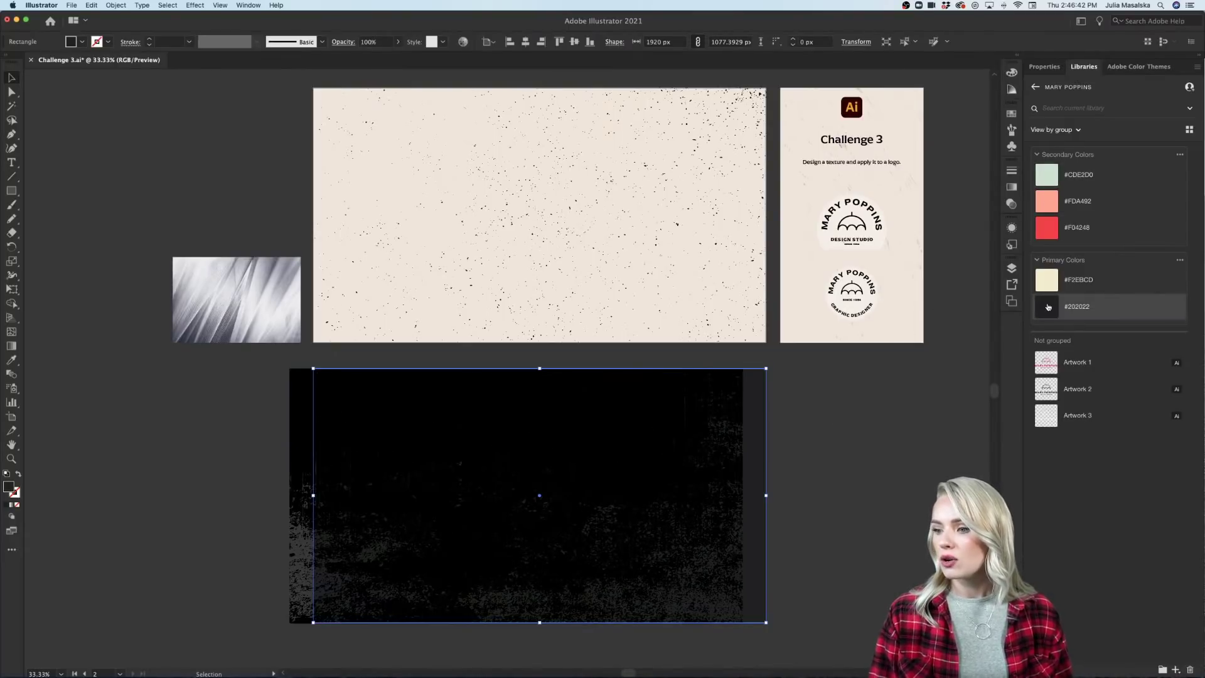
double_click(10, 487)
drag(552, 363, 580, 376)
click(727, 274)
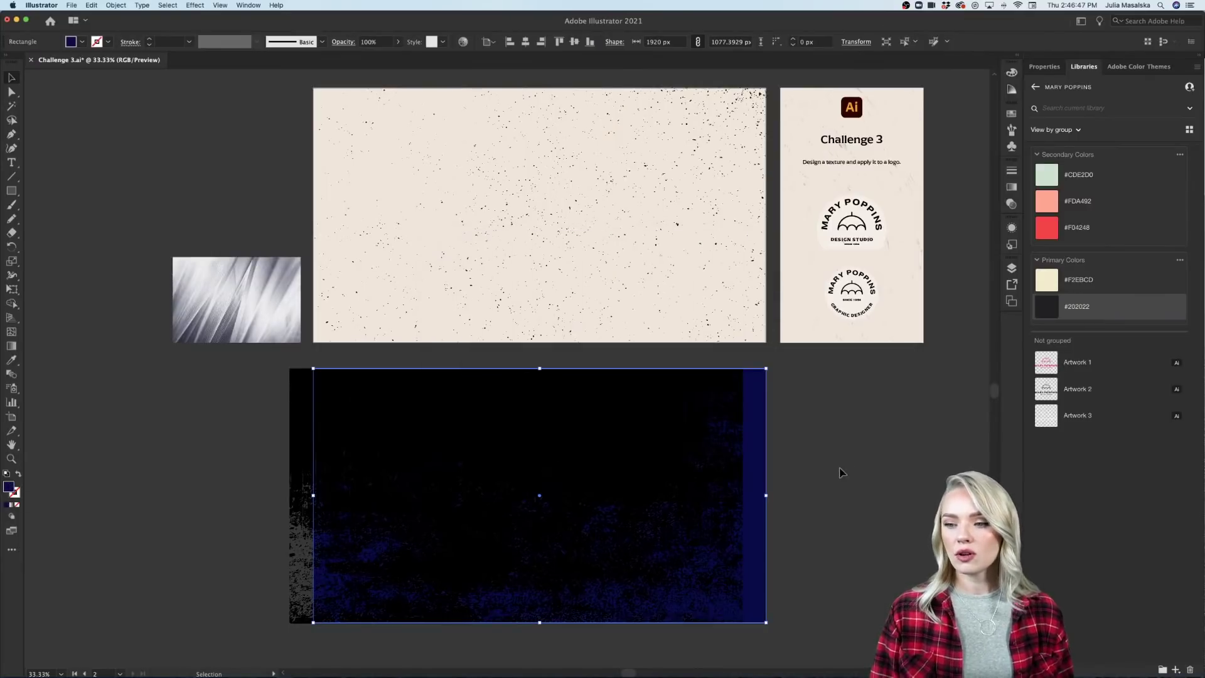
Move the concrete texture back over the navy rectangle so their edges align, and inspect the overlay at 100% zoom.
click(839, 470)
drag(649, 465, 673, 463)
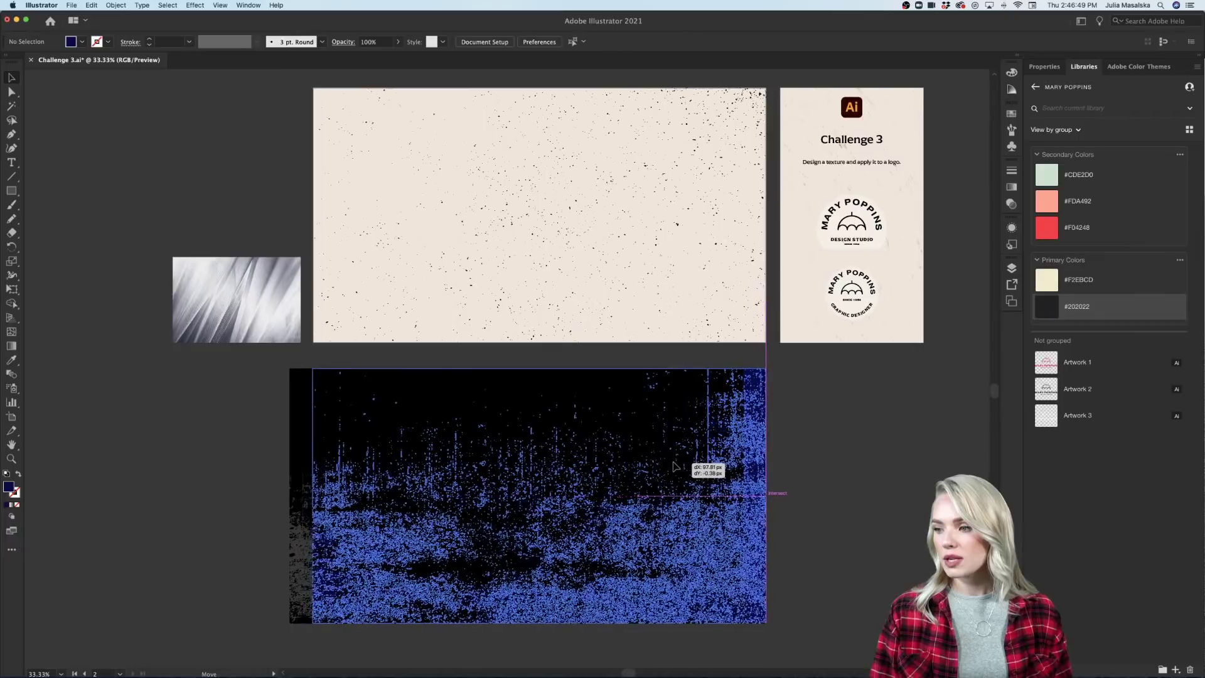
drag(760, 489, 761, 489)
click(810, 506)
key(super+1)
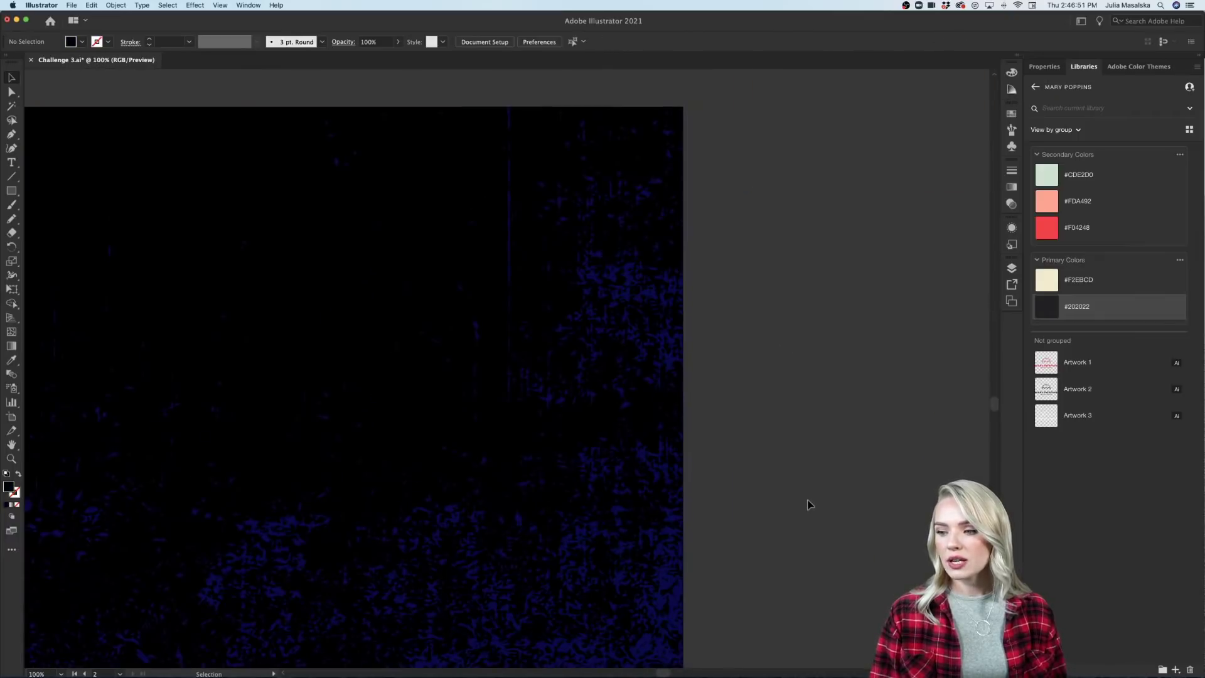
key(super+minus)
key(super+minus)
key(super+minus)
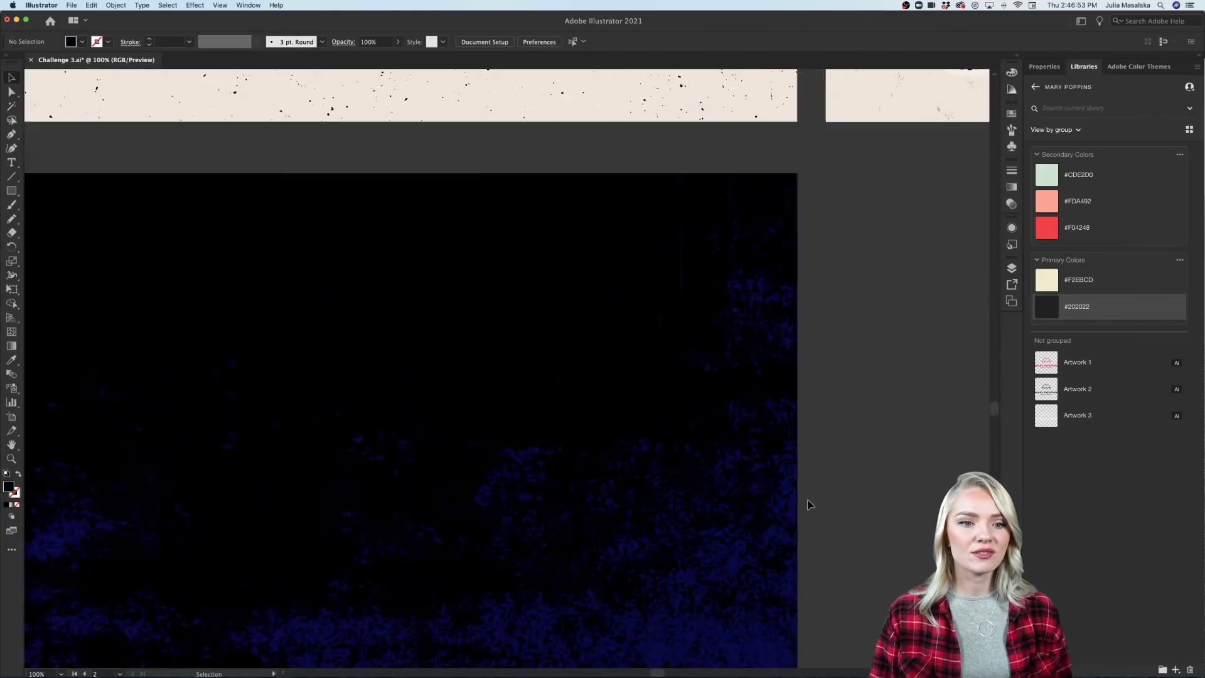
scroll(810, 506, right, 1)
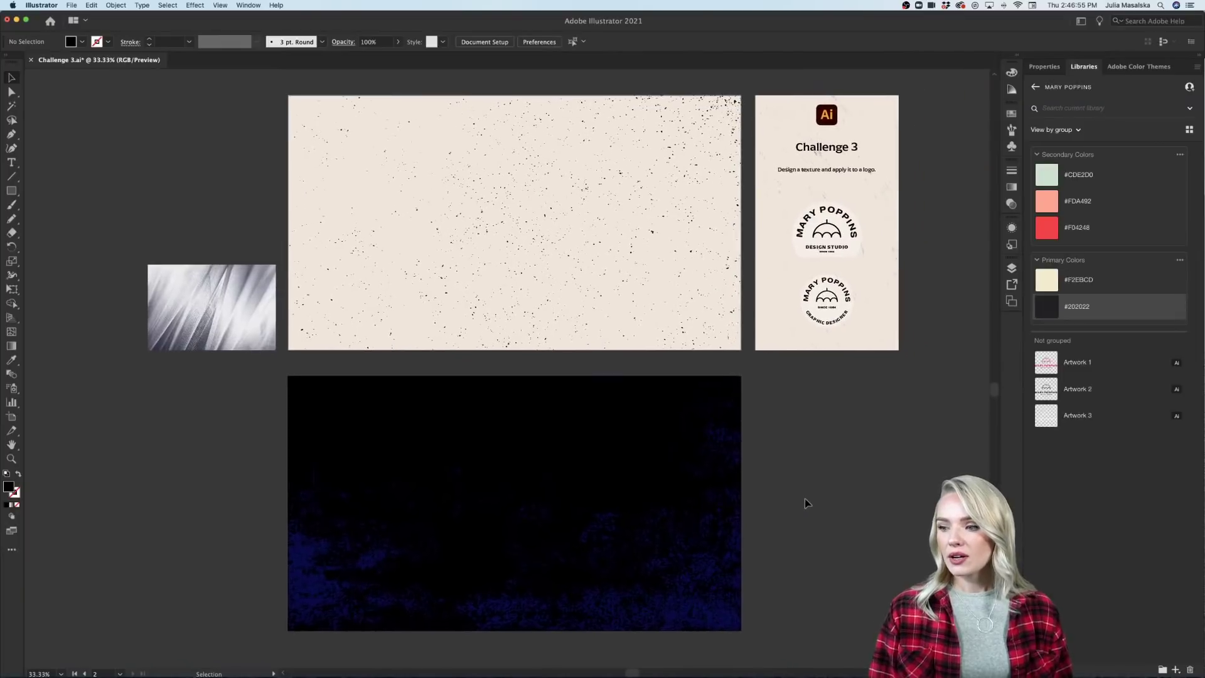
Delete the concrete texture with its navy rectangle and place the draped fabric image on that artboard, enlarged to about 1442 × 961 px.
click(684, 535)
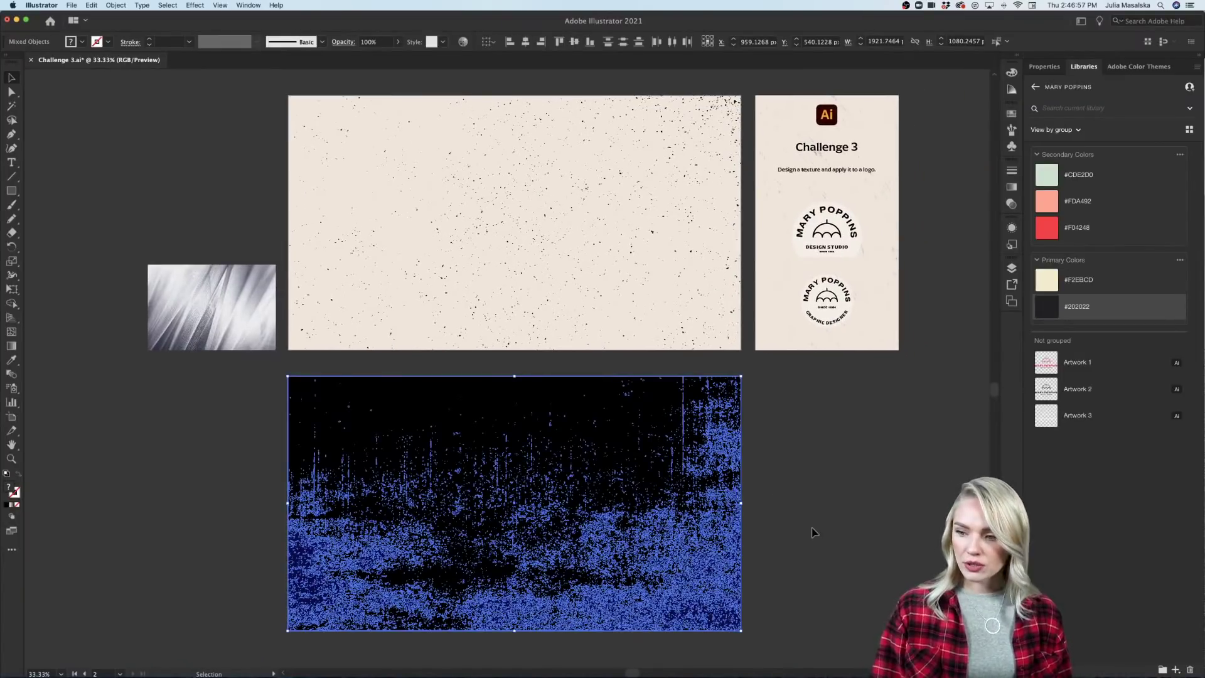
key(Delete)
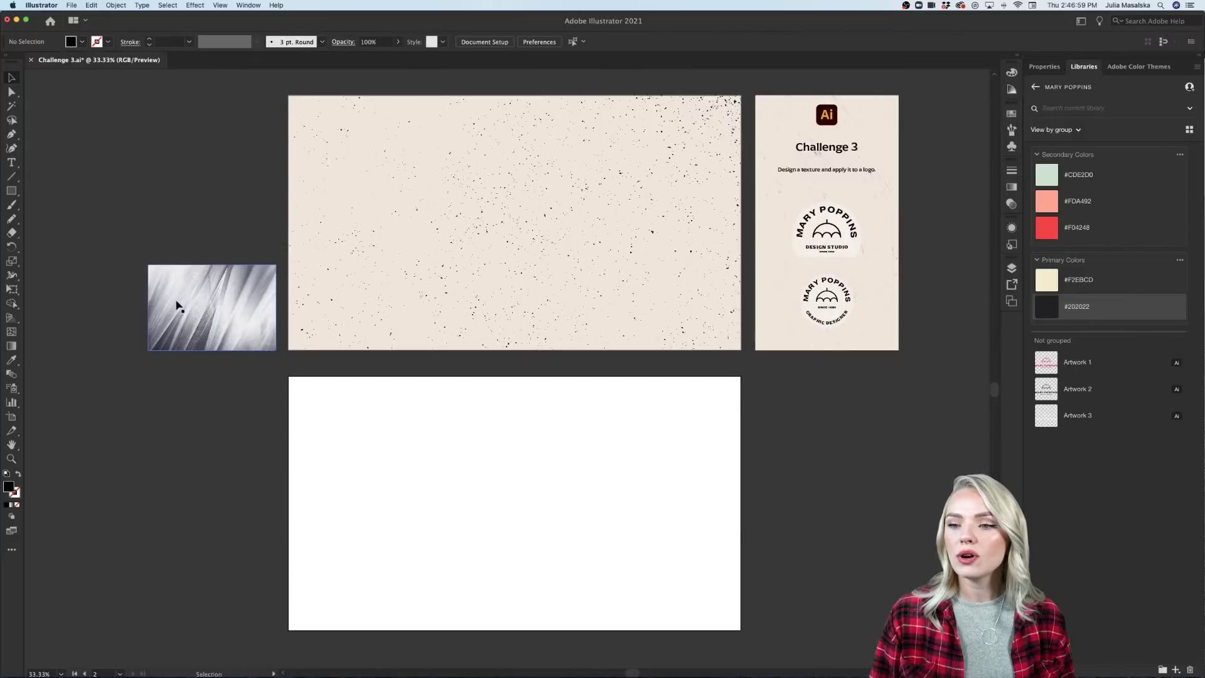
drag(188, 310, 462, 446)
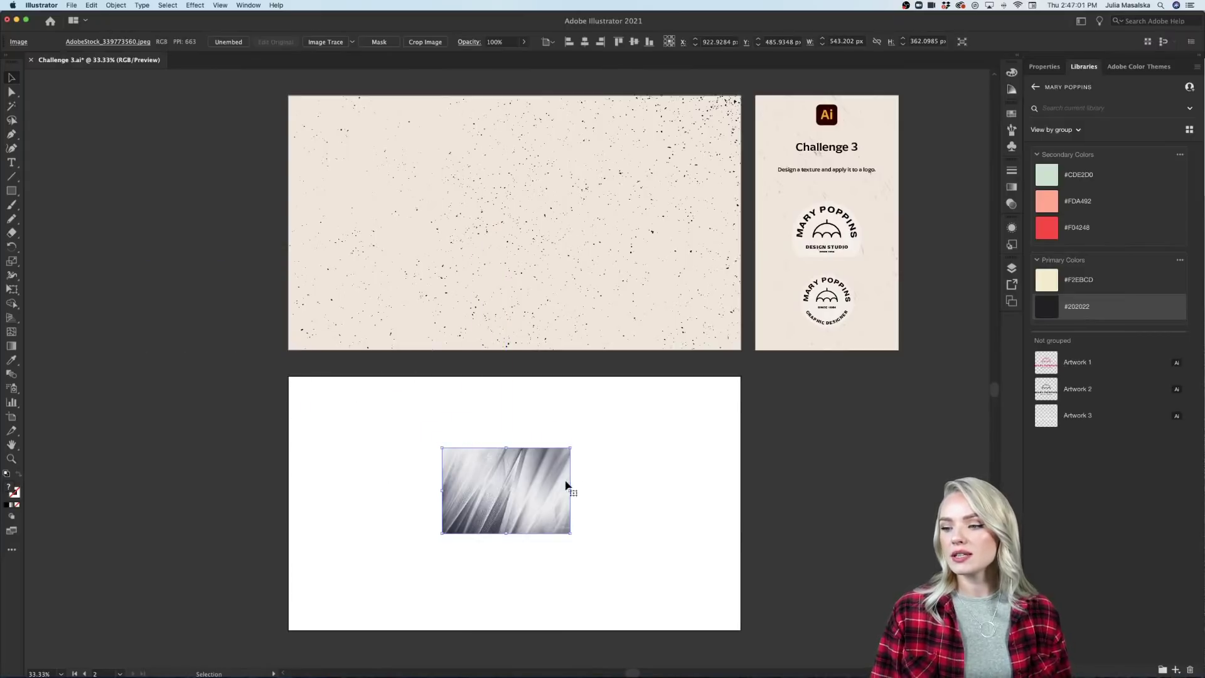
drag(570, 490, 661, 491)
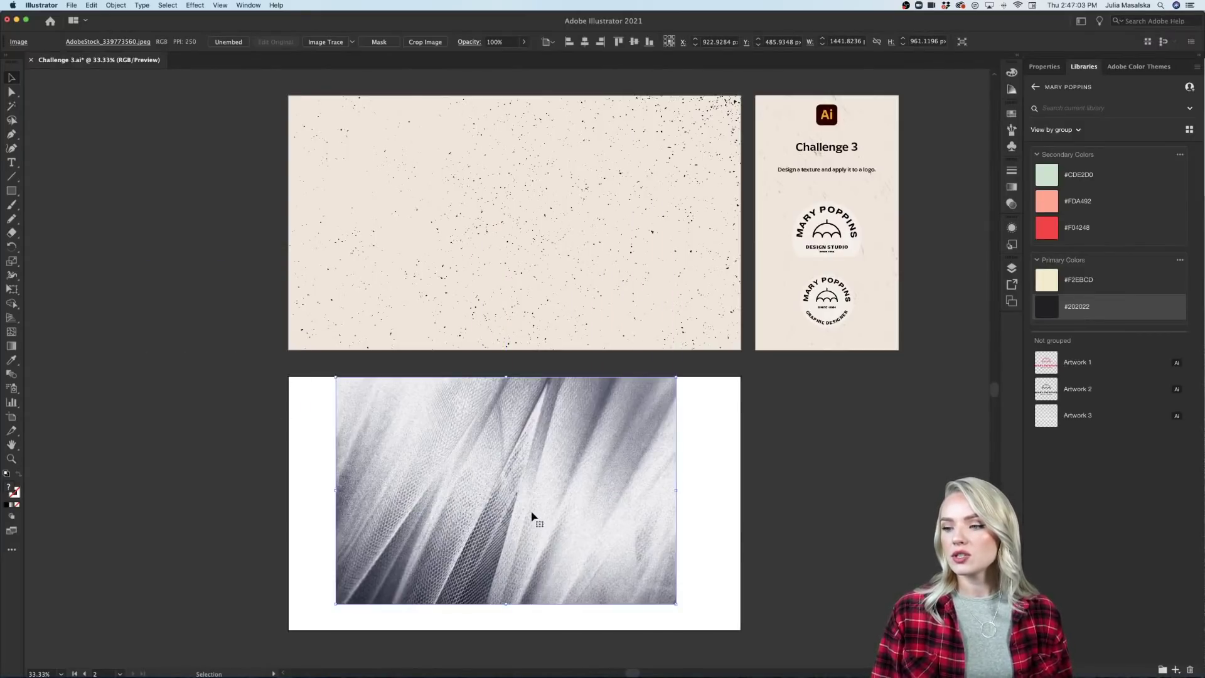
drag(529, 511, 533, 519)
Image Trace the draped fabric image with the Black and White Logo preset and set its threshold to 146.
click(1045, 66)
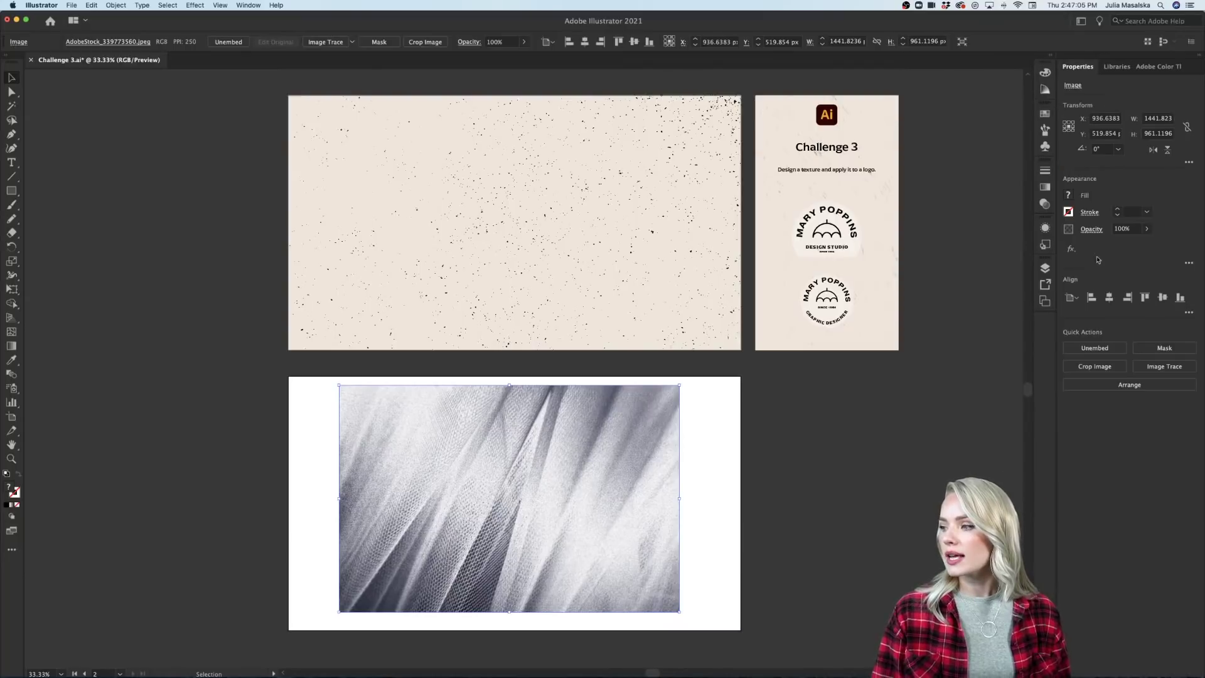
click(1154, 367)
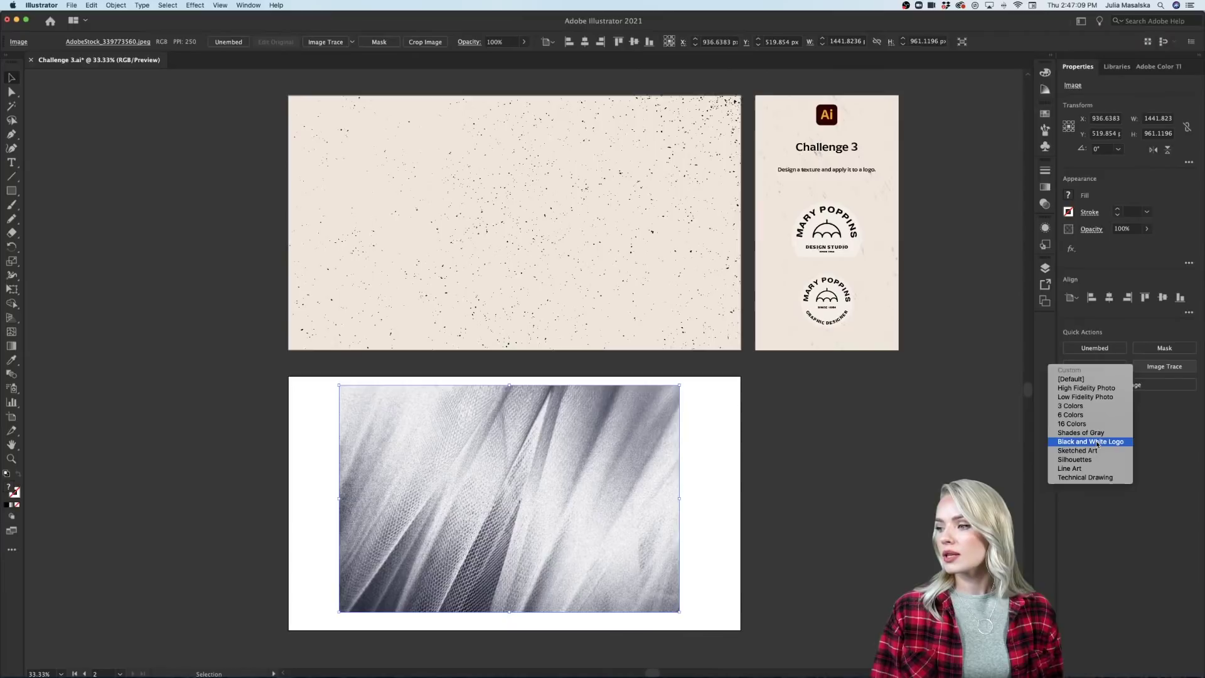
click(1097, 442)
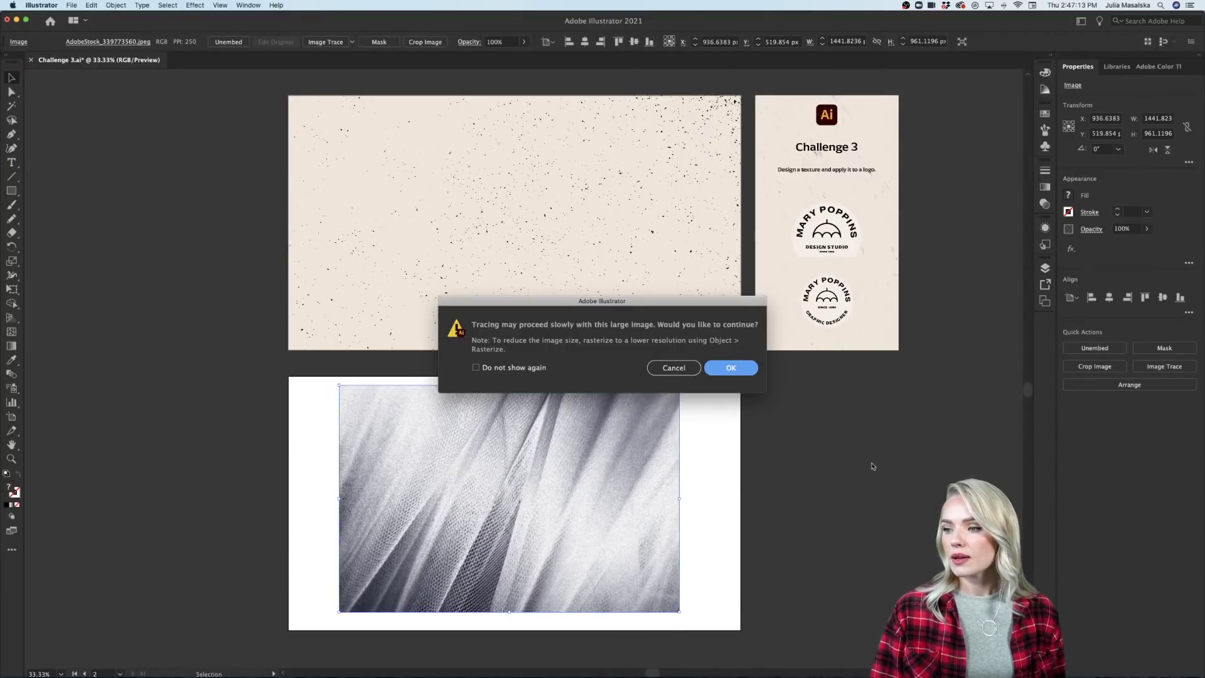
key(Return)
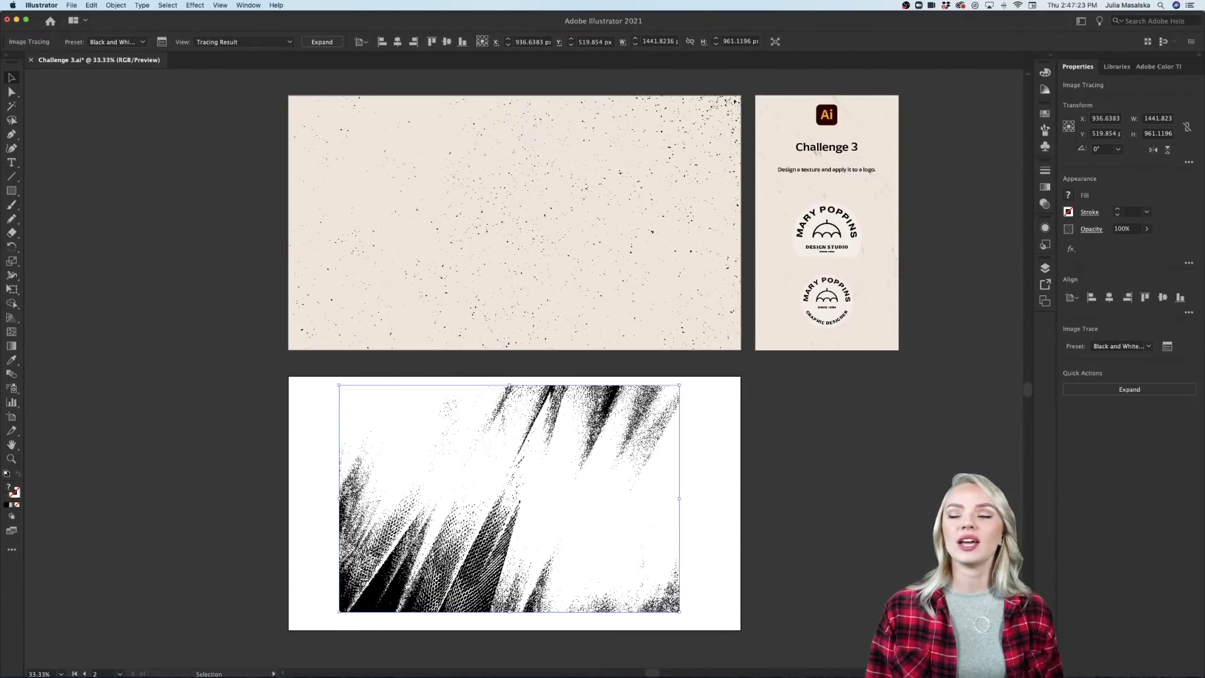
scroll(477, 557, up, 2)
scroll(477, 557, down, 3)
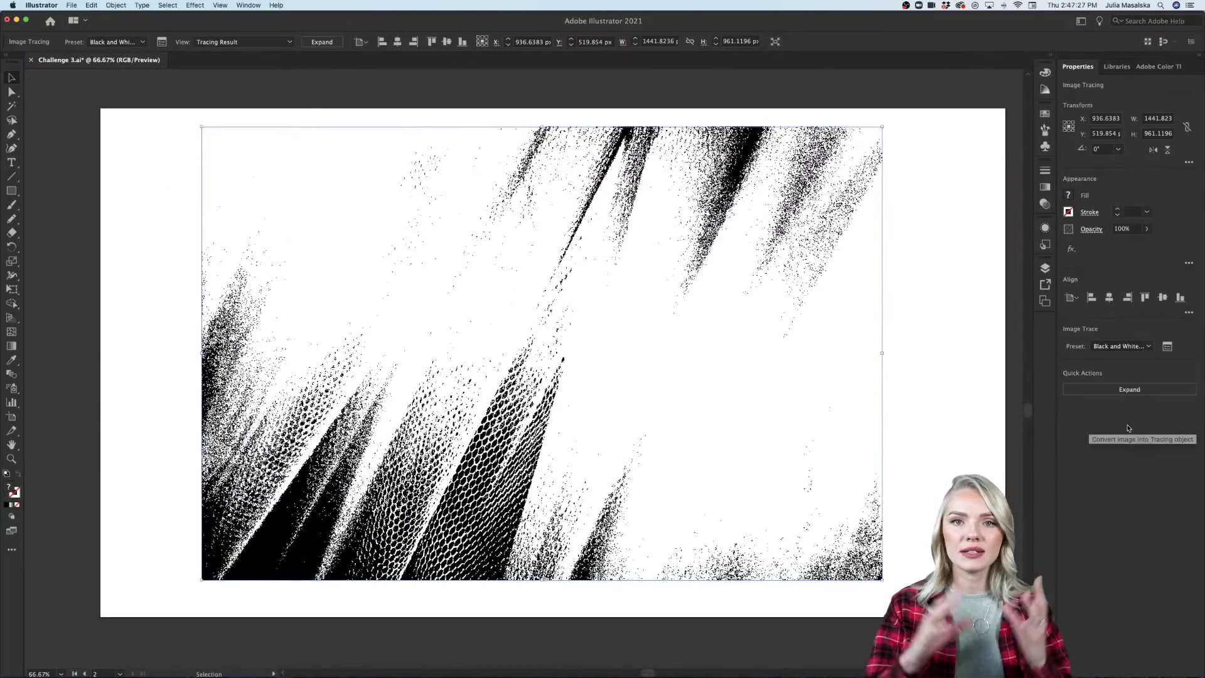
click(1166, 348)
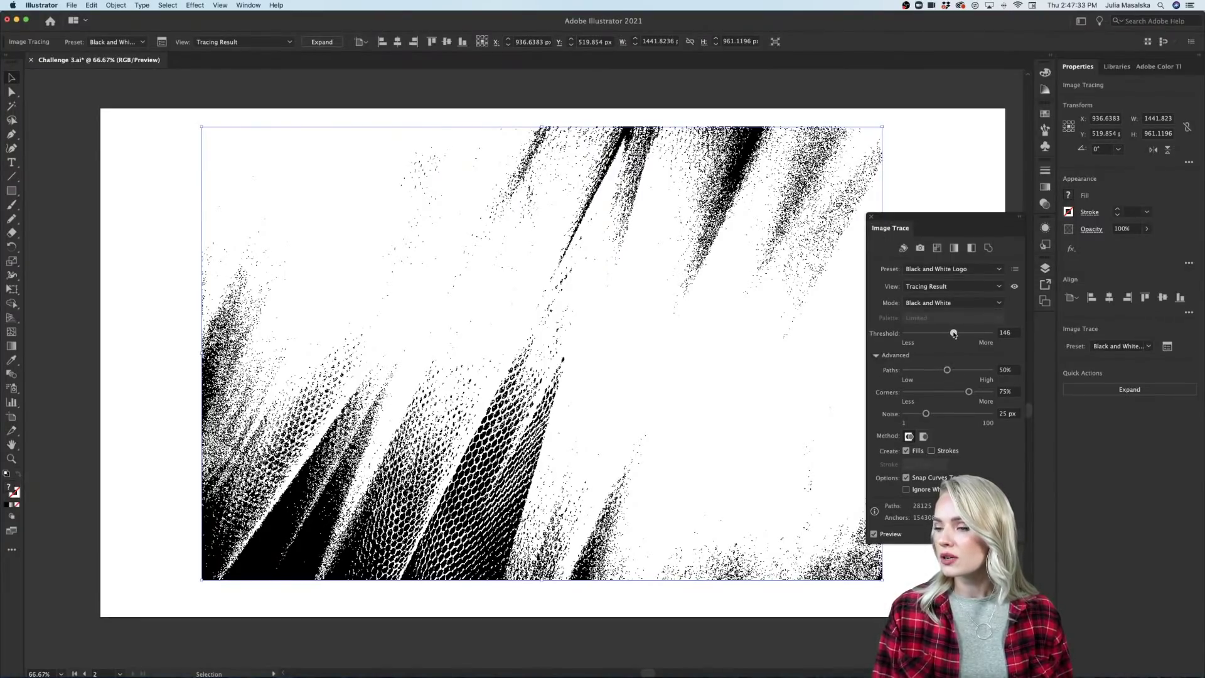
drag(953, 334, 953, 334)
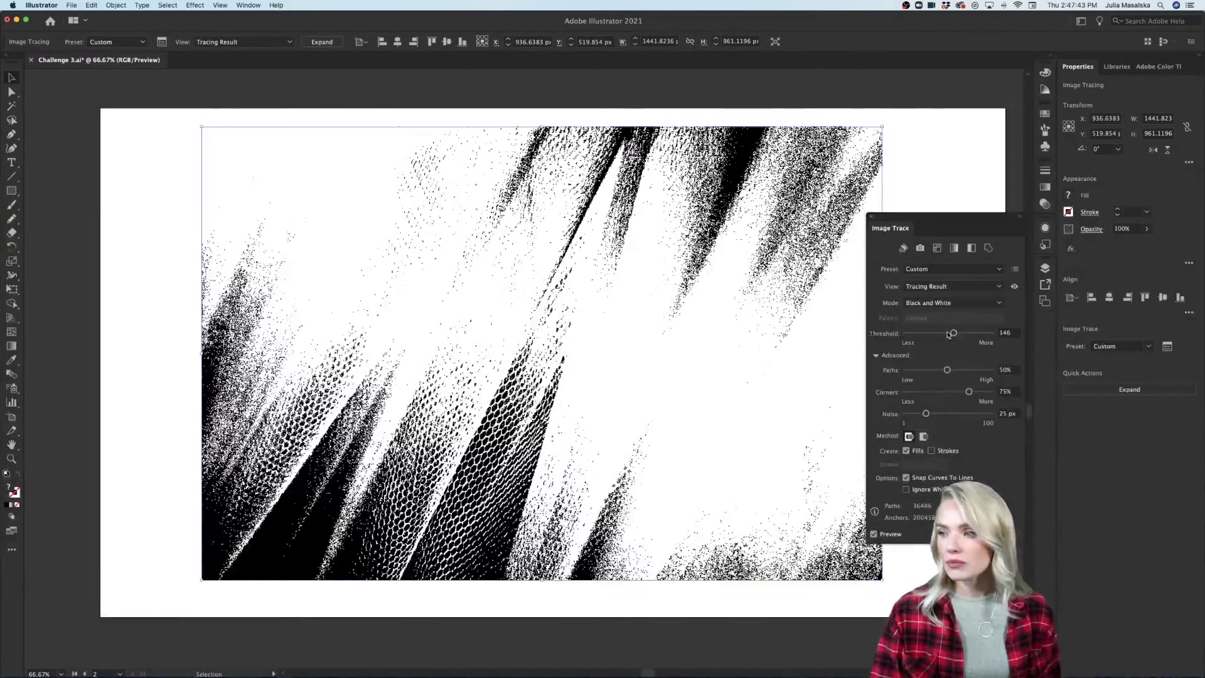
Switch to Adobe Stock in Safari and search the free images for marble.
mouse_move(469, 656)
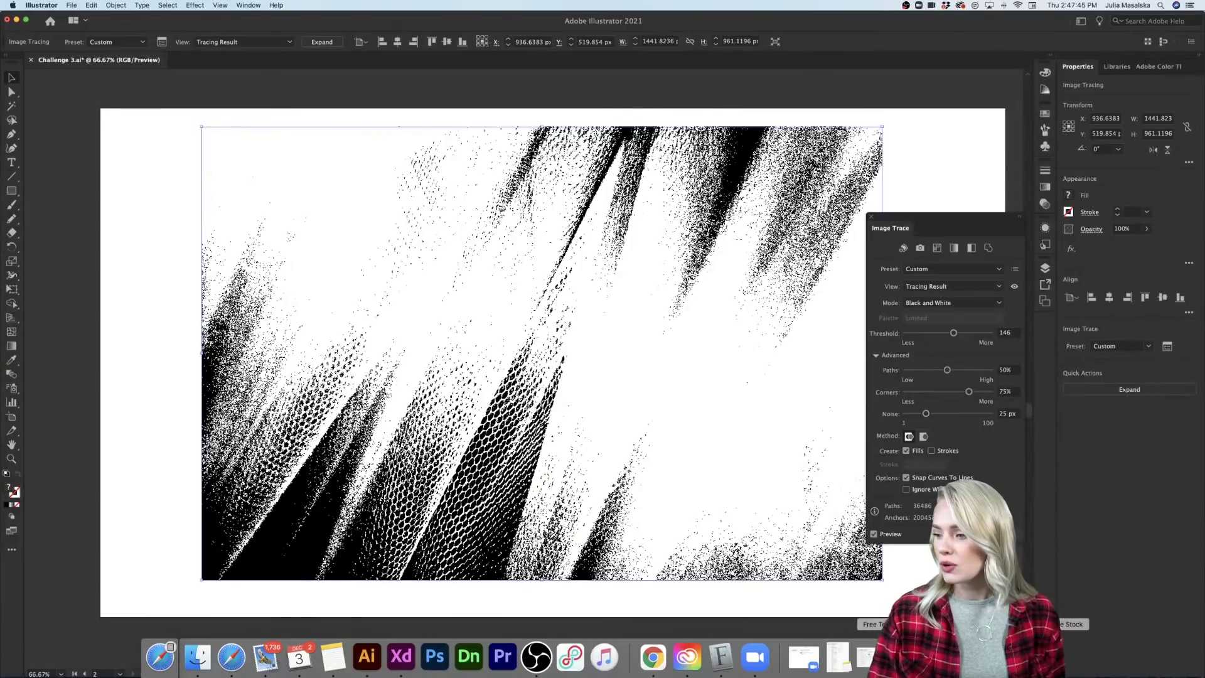
click(233, 665)
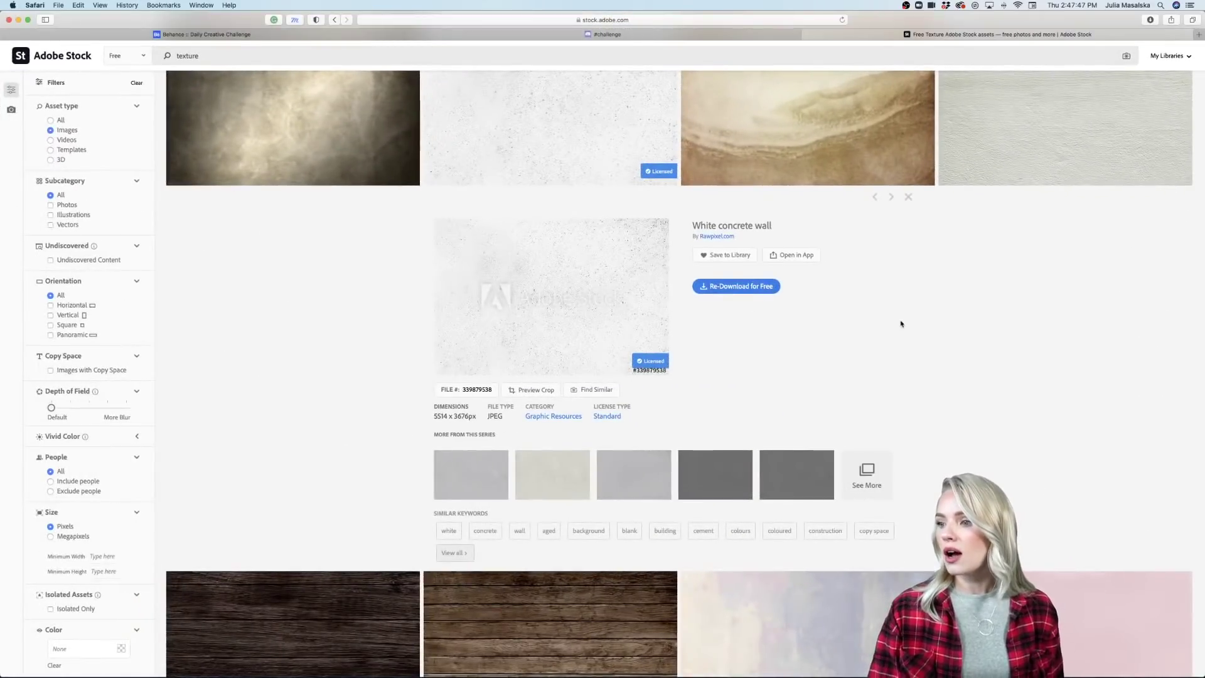
scroll(901, 324, up, 15)
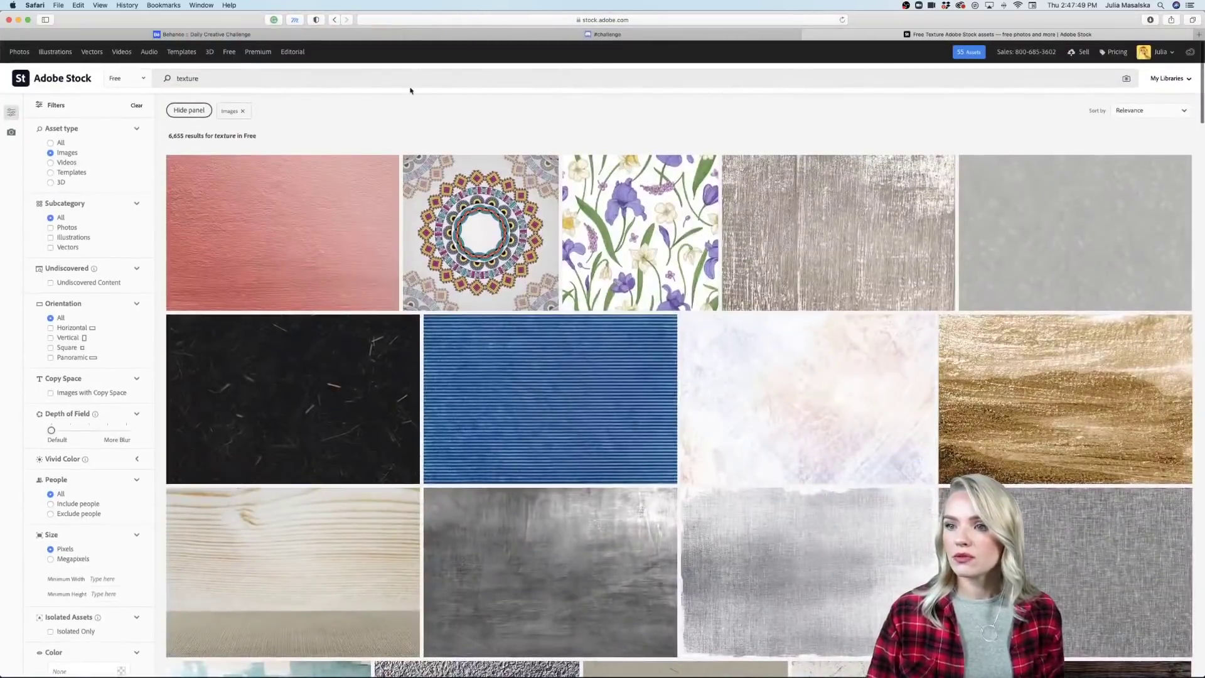
click(411, 82)
text(marble)
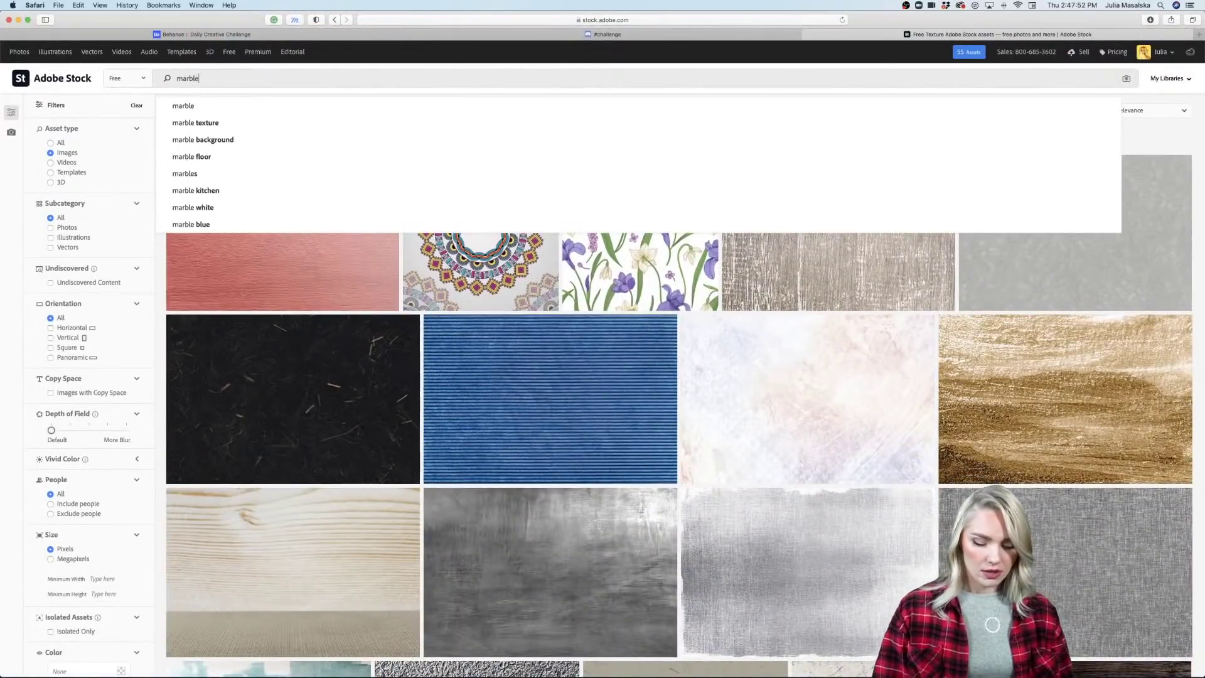
key(Return)
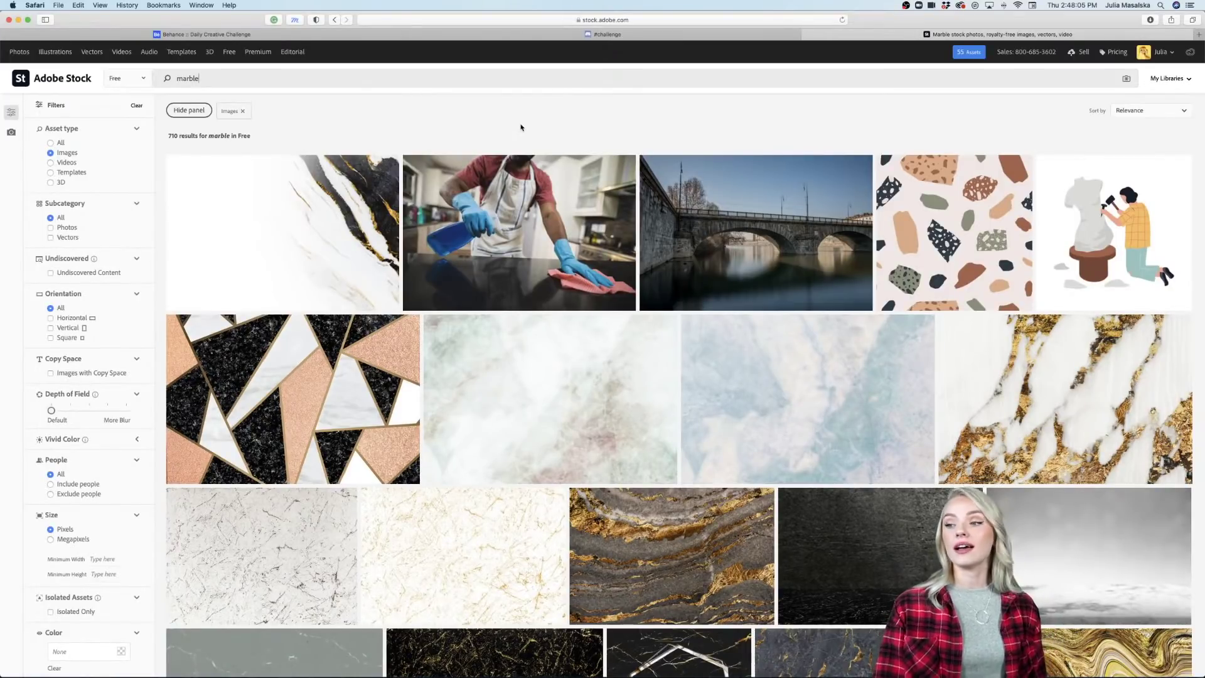
Browse the free marble images and view the details of Beige marble textured background, Blue marble texture and Marbled table top.
scroll(439, 313, down, 5)
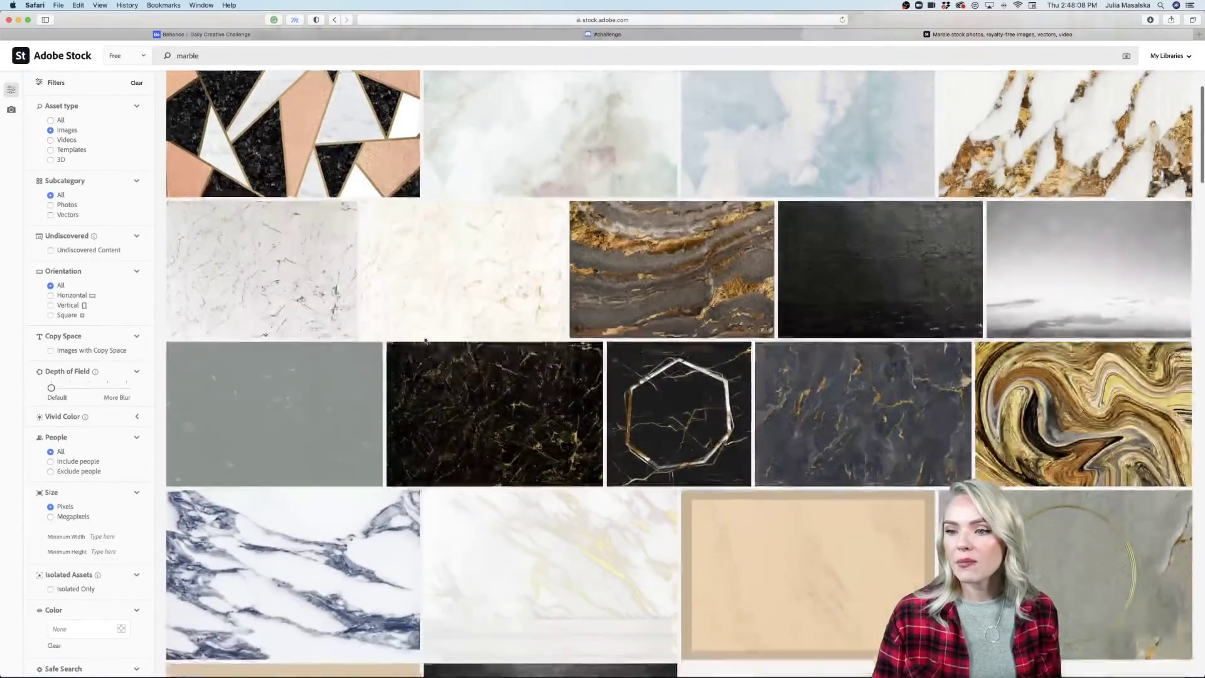
click(425, 338)
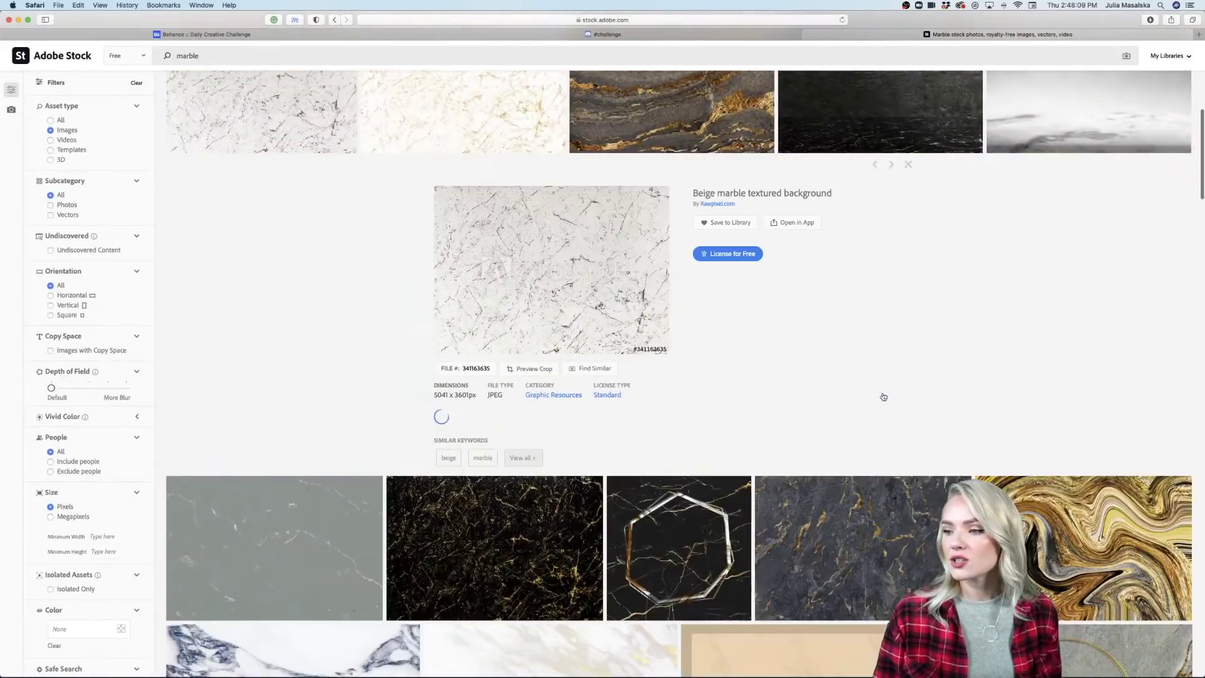
scroll(898, 394, down, 5)
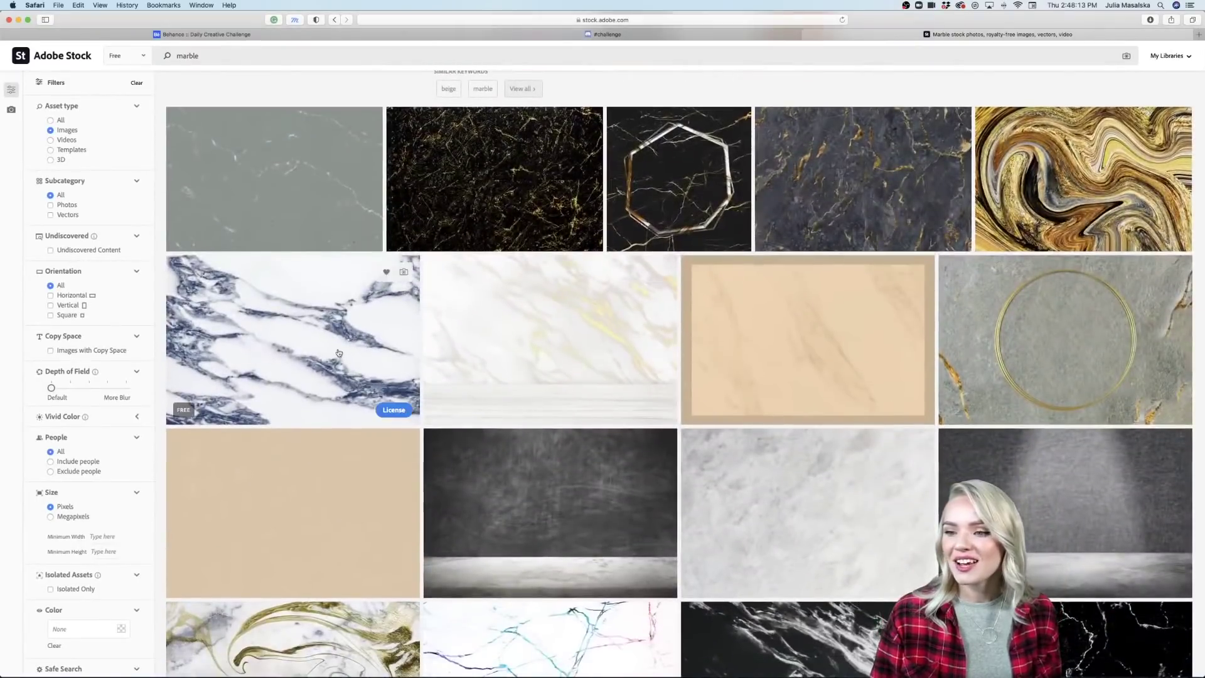
click(293, 389)
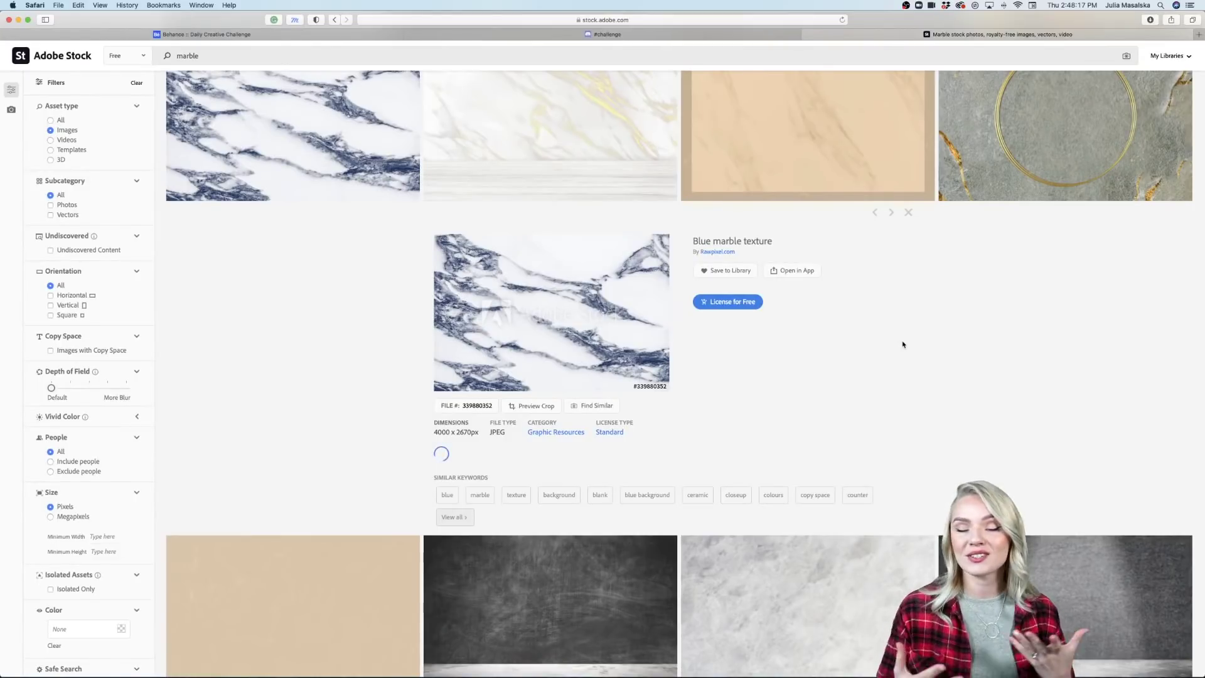
scroll(713, 361, down, 10)
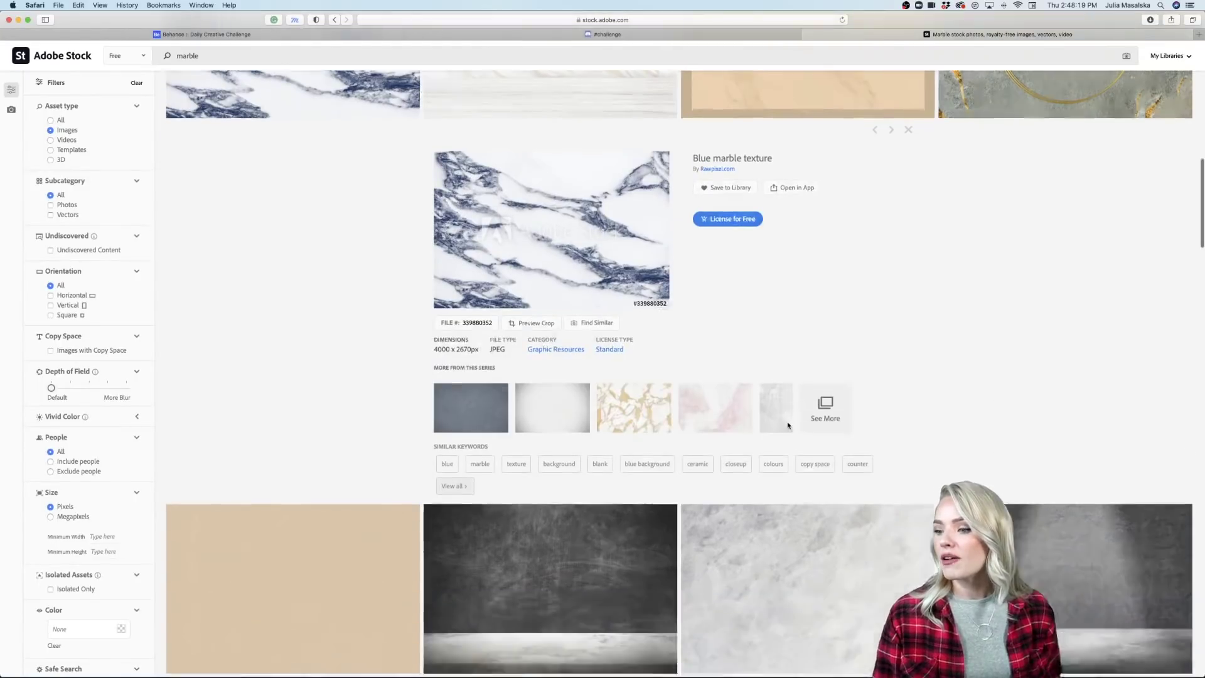
scroll(789, 427, up, 10)
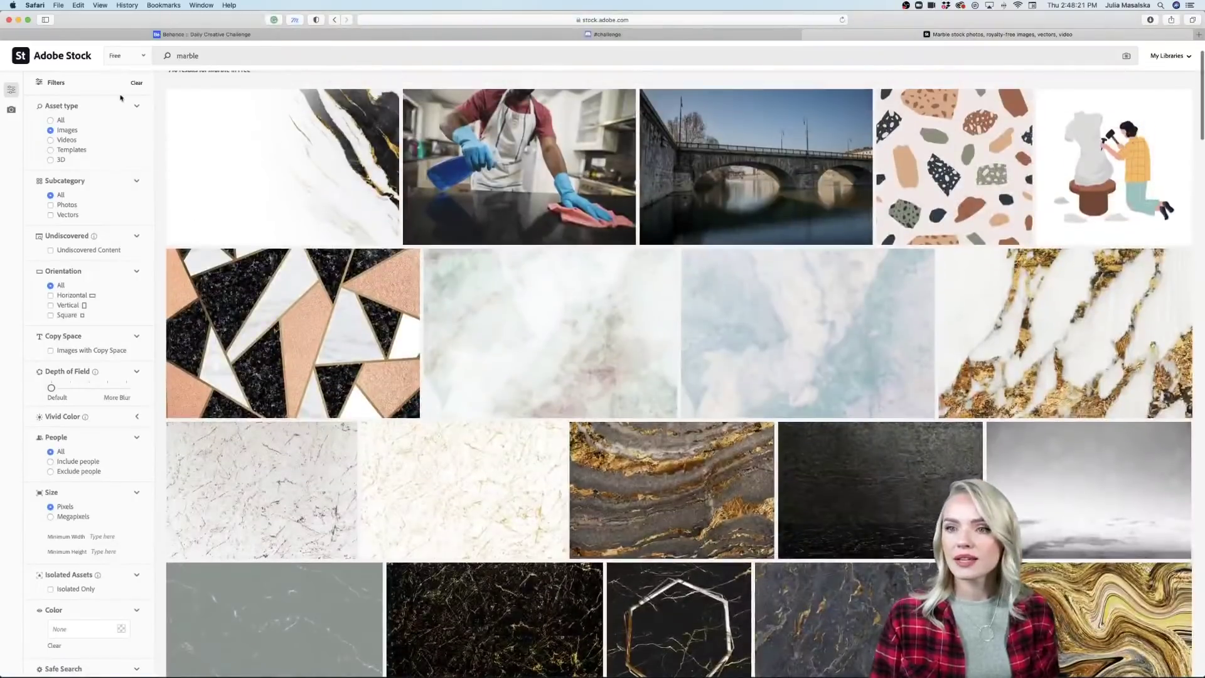
scroll(628, 264, down, 7)
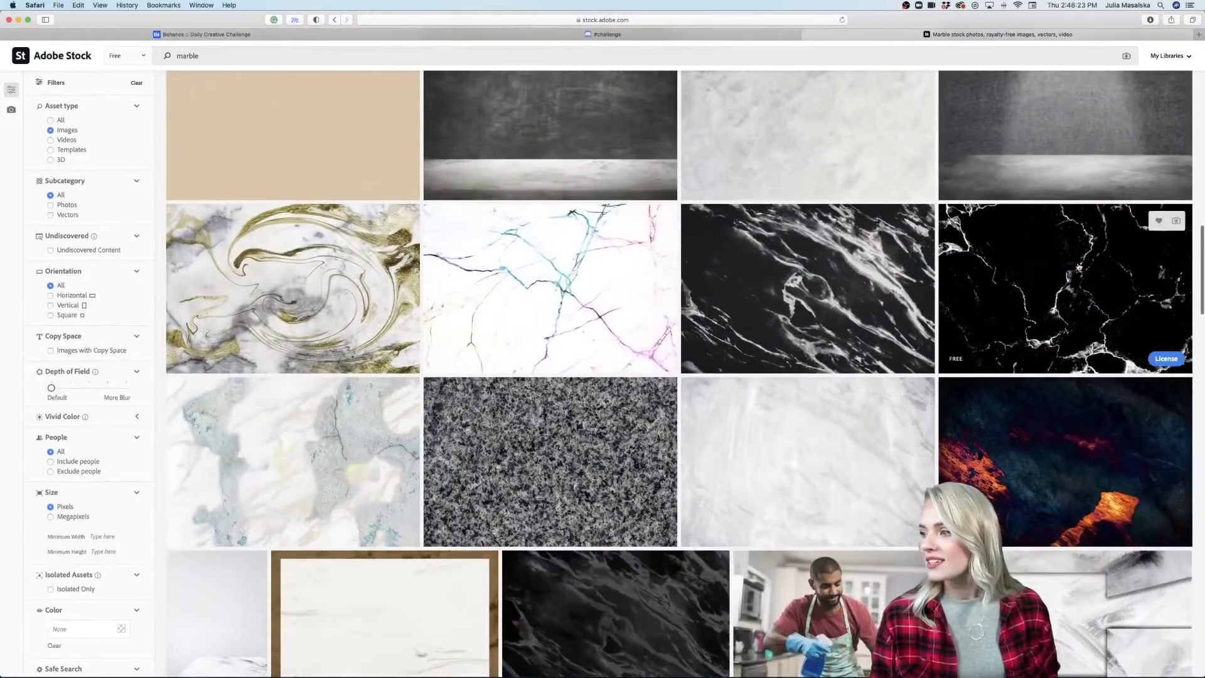
click(1081, 278)
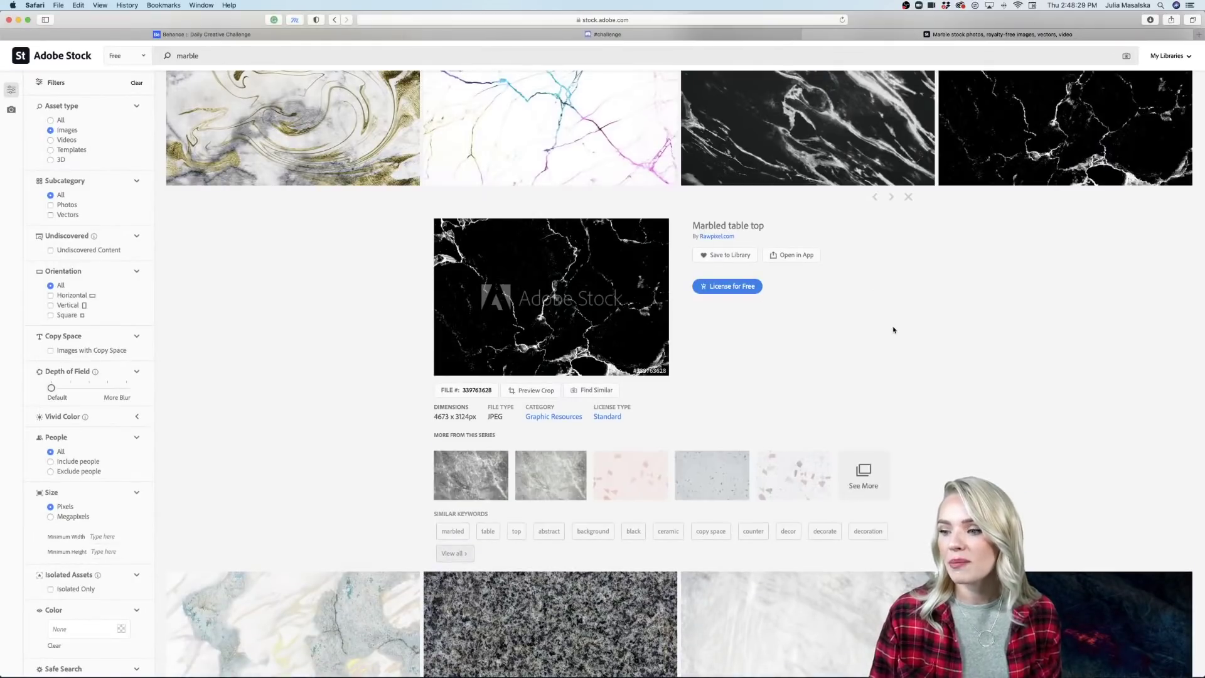
scroll(893, 329, down, 1)
Open the complete series that Marbled table top belongs to and look through its images.
click(876, 423)
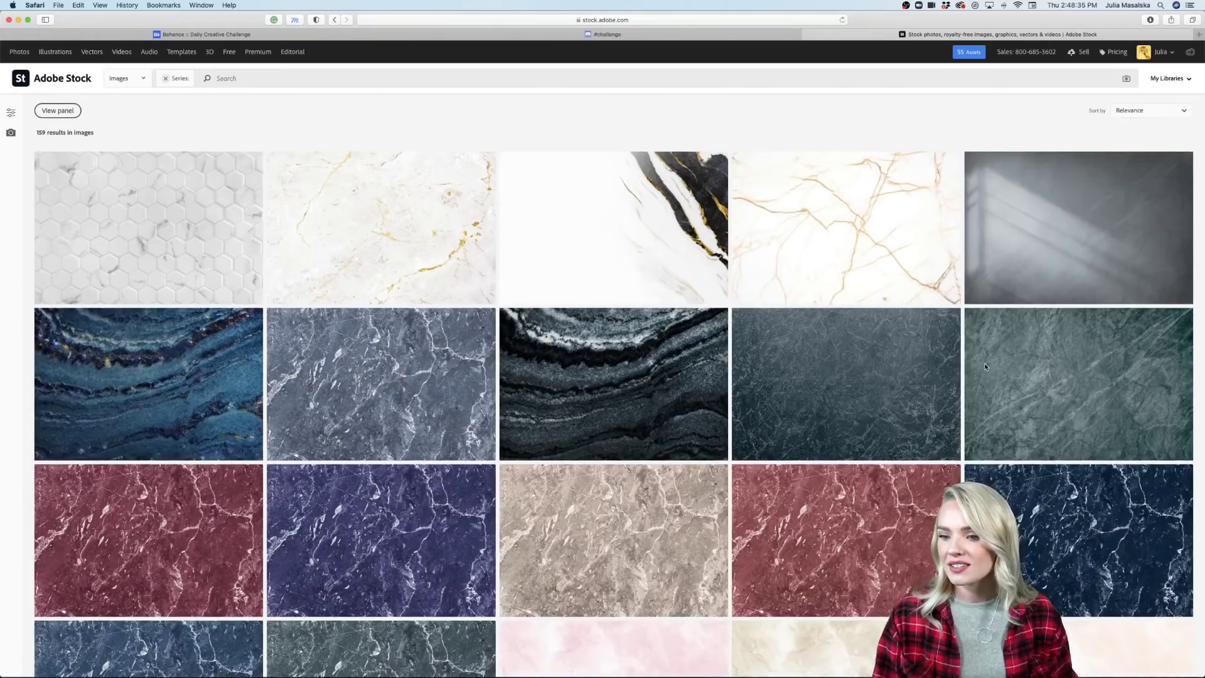
scroll(985, 368, down, 5)
scroll(986, 367, down, 10)
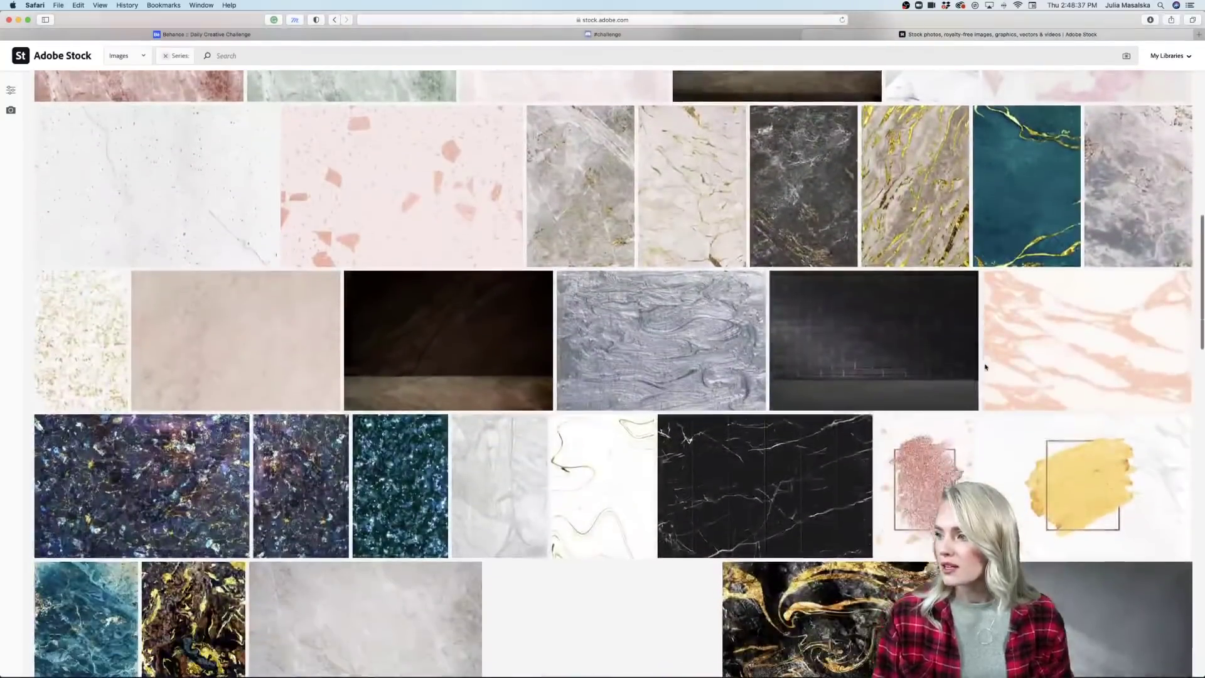
scroll(985, 367, up, 15)
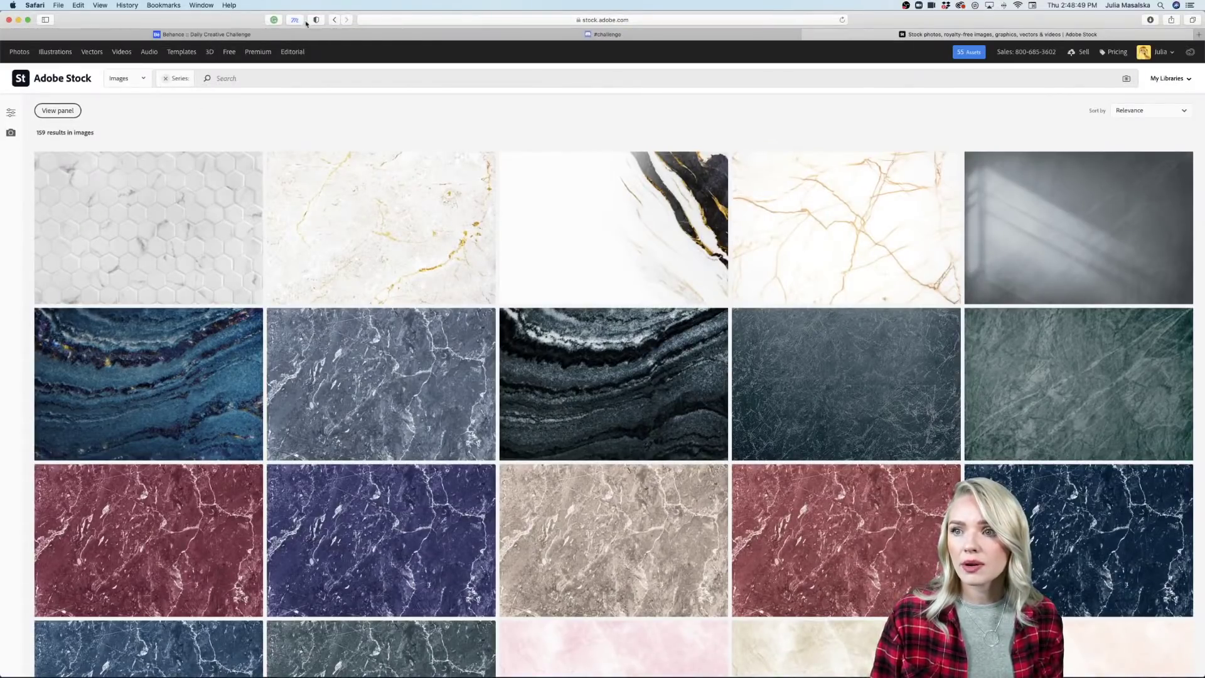
Return to the free marble search results and look through them once more.
click(336, 20)
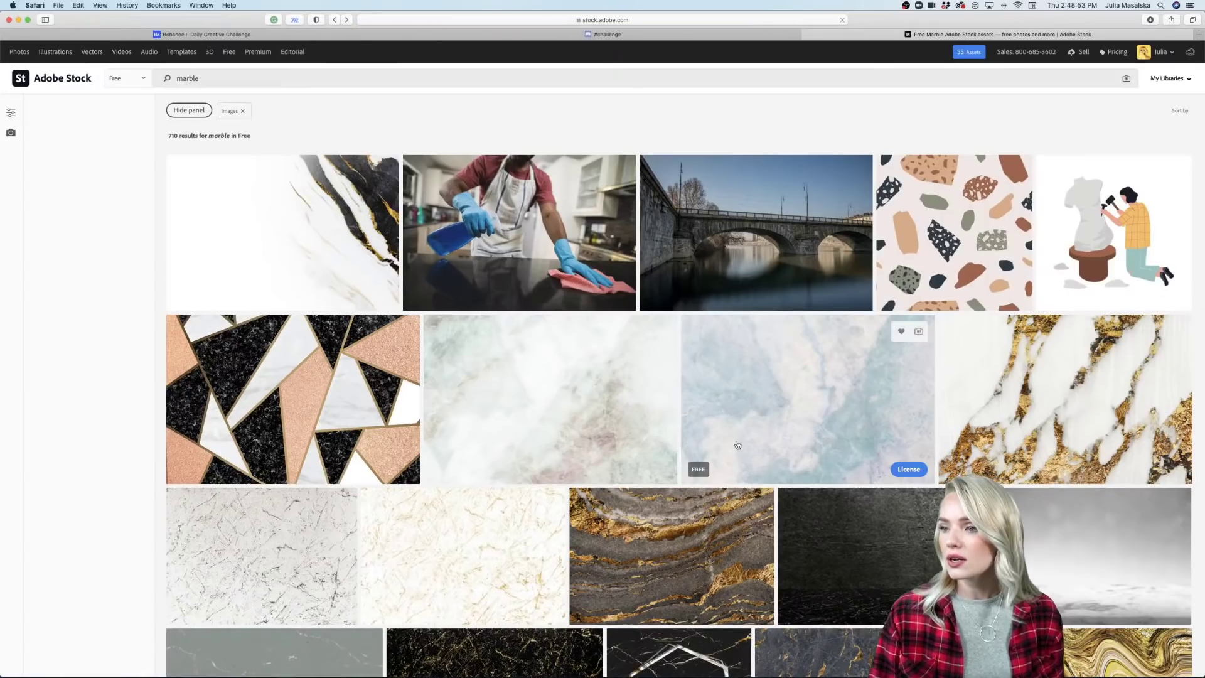
scroll(737, 445, down, 10)
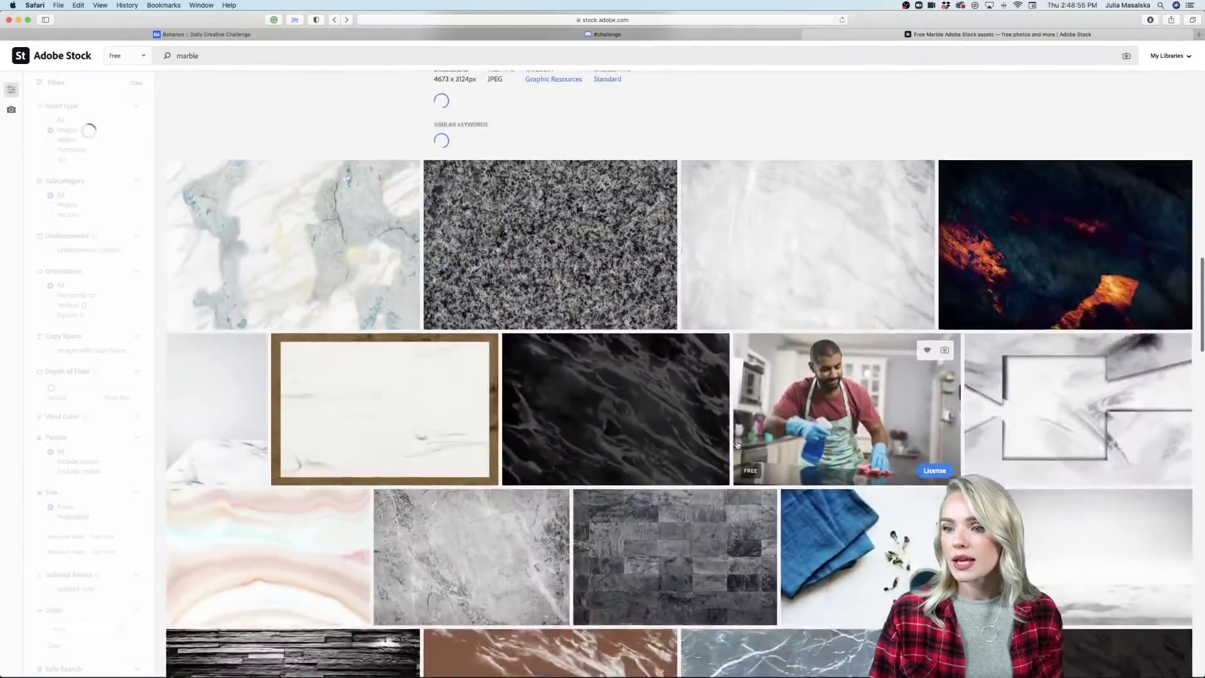
scroll(618, 348, up, 10)
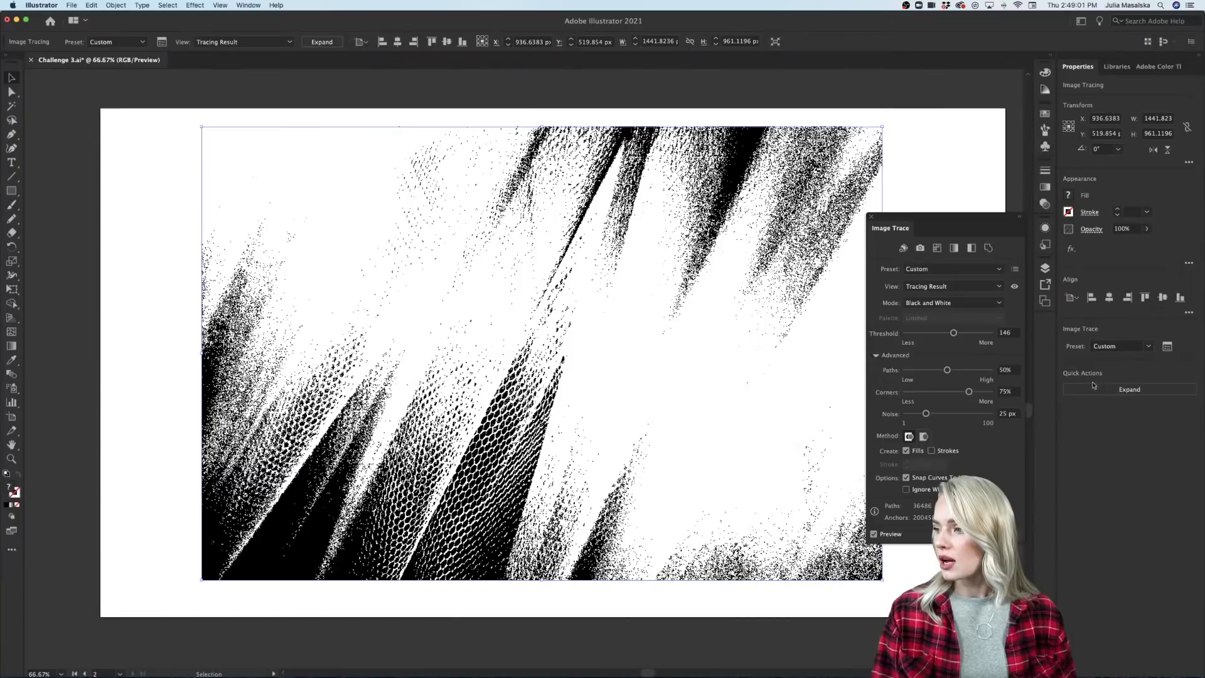
Switch to Illustrator, make the fabric trace ignore white, expand it into vector paths and close the Image Trace settings.
click(906, 490)
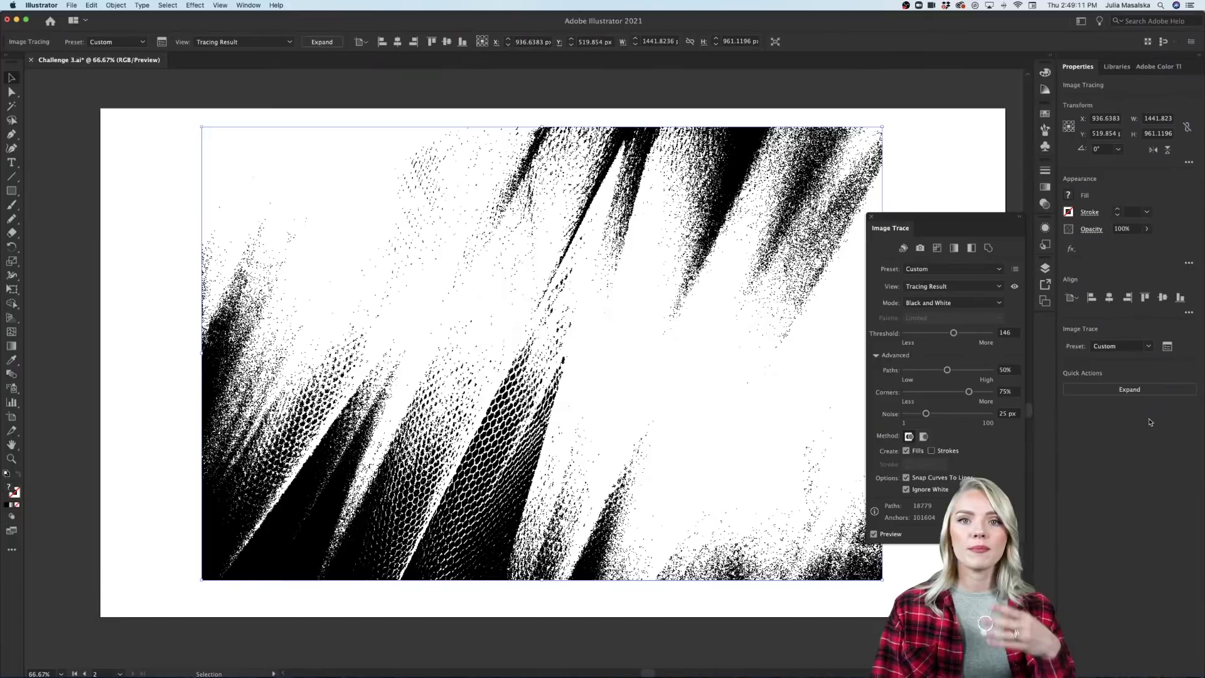
click(1139, 389)
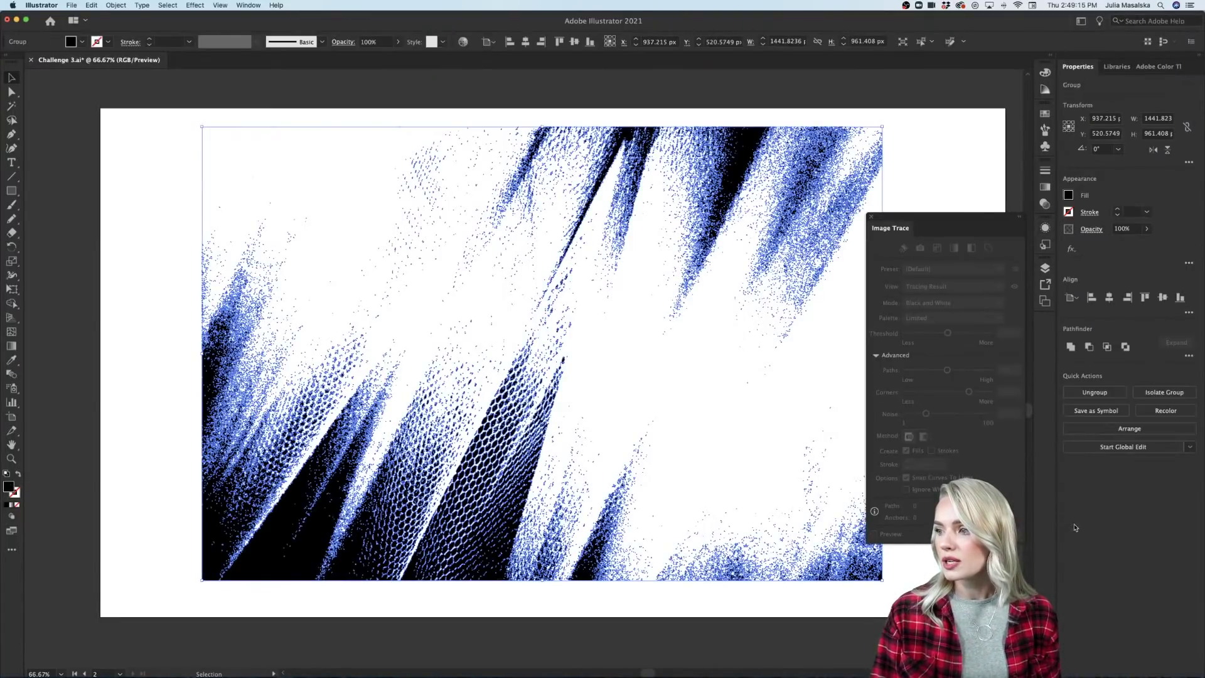
click(872, 219)
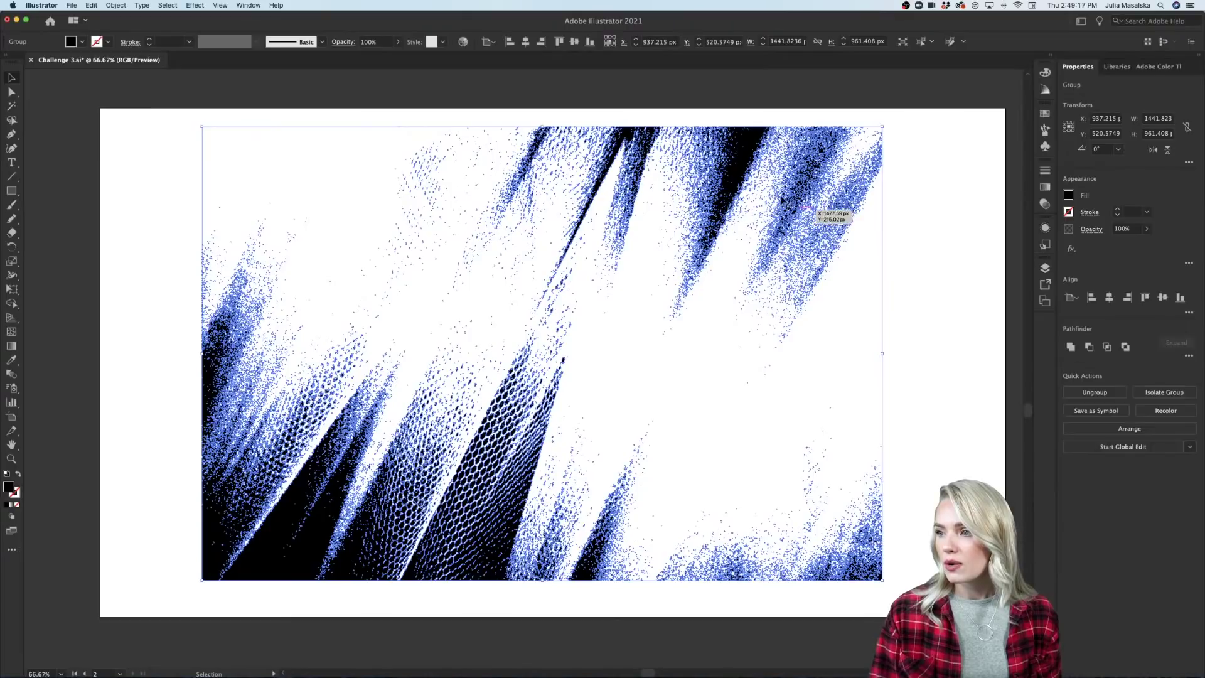
Delete the expanded fabric texture from the second artboard.
click(926, 213)
scroll(926, 212, down, 1)
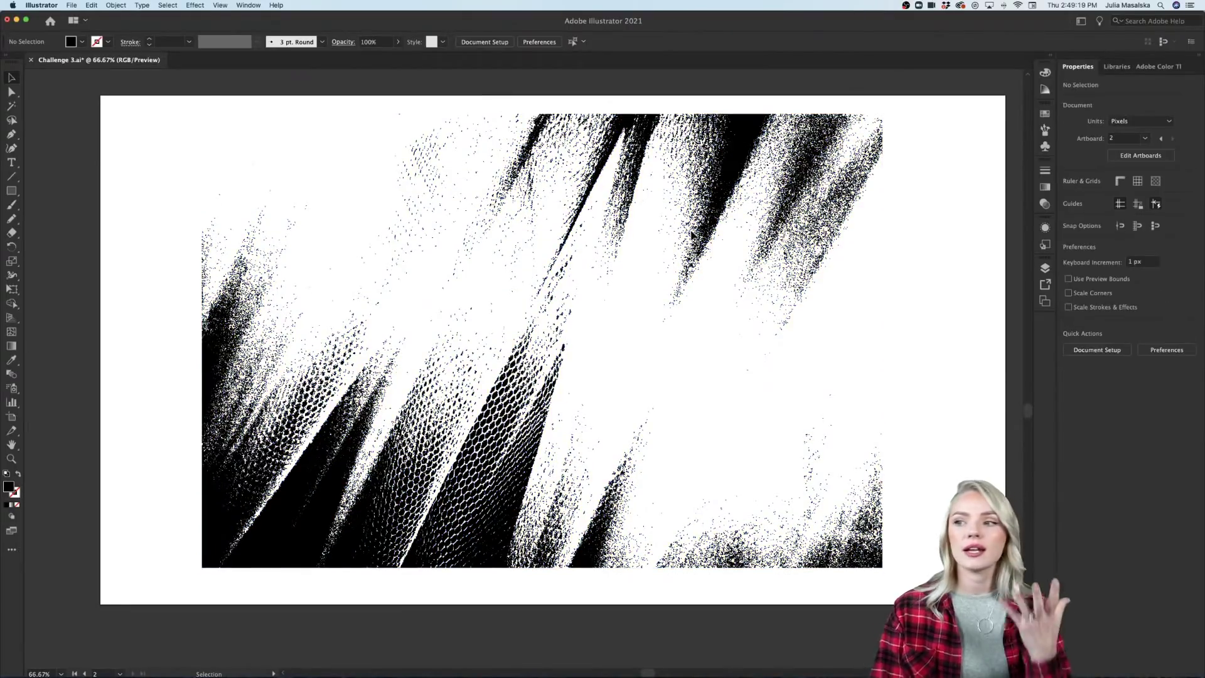
click(732, 195)
key(Delete)
Shrink the speckle texture on the first artboard about its centre to about 654 × 368 px and lock the beige background rectangle.
scroll(715, 199, up, 5)
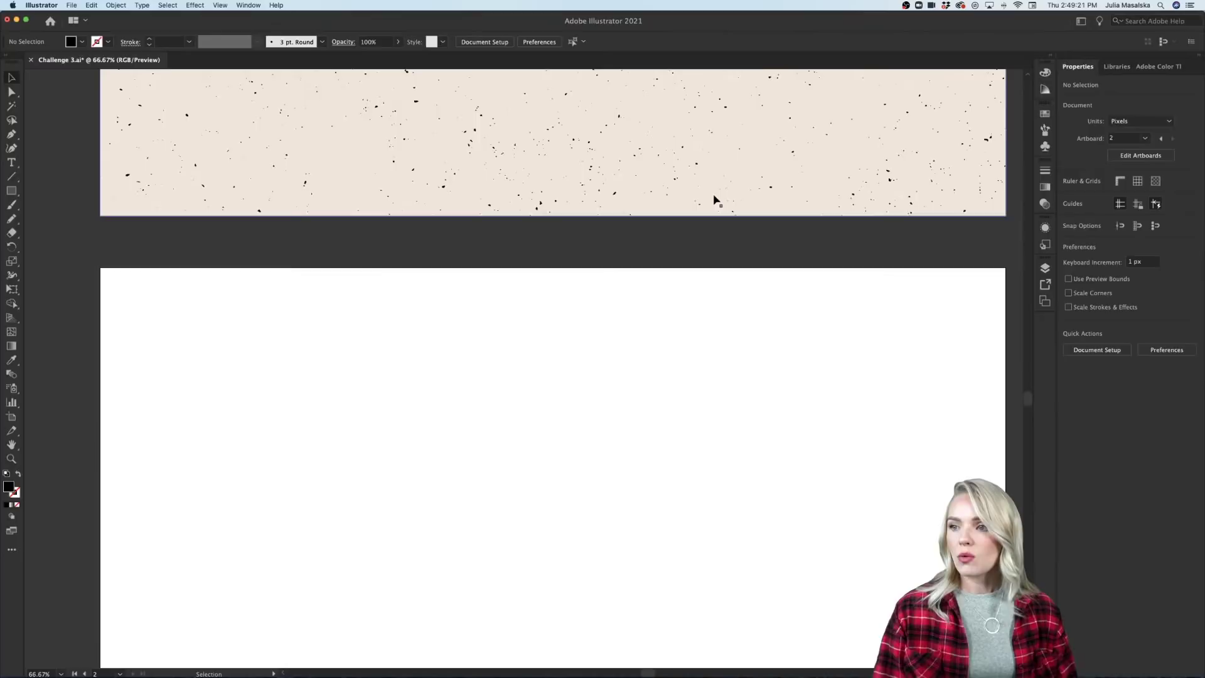
scroll(714, 198, up, 10)
scroll(714, 198, down, 2)
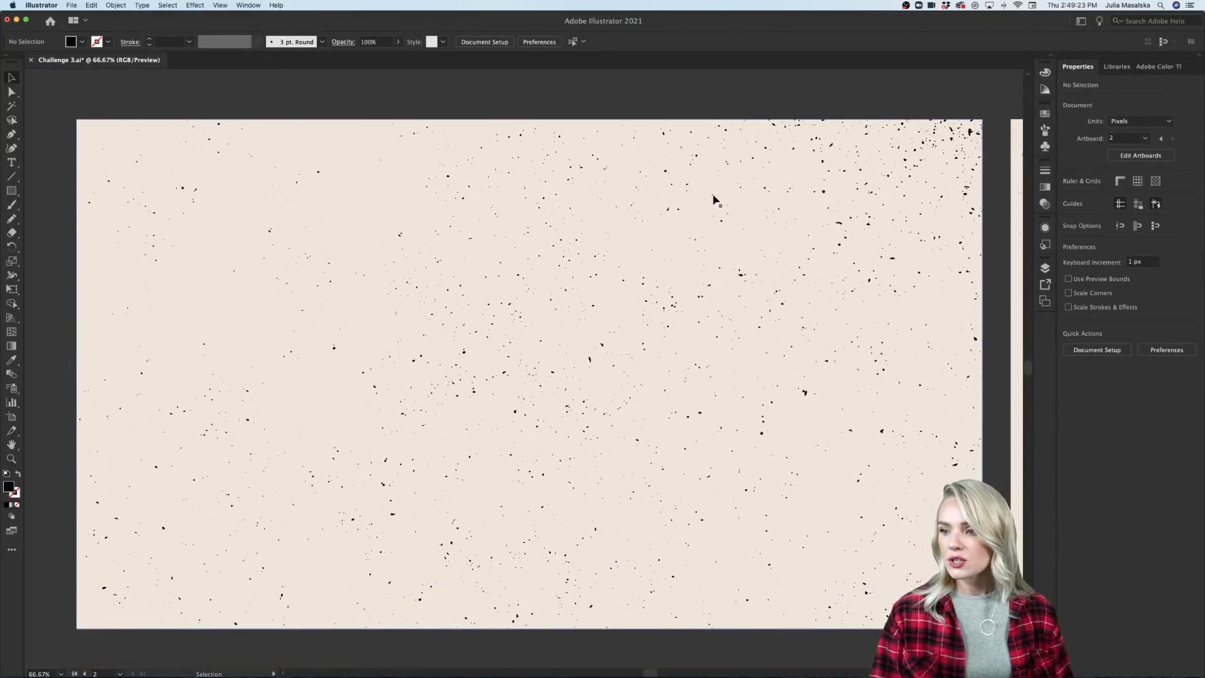
click(610, 335)
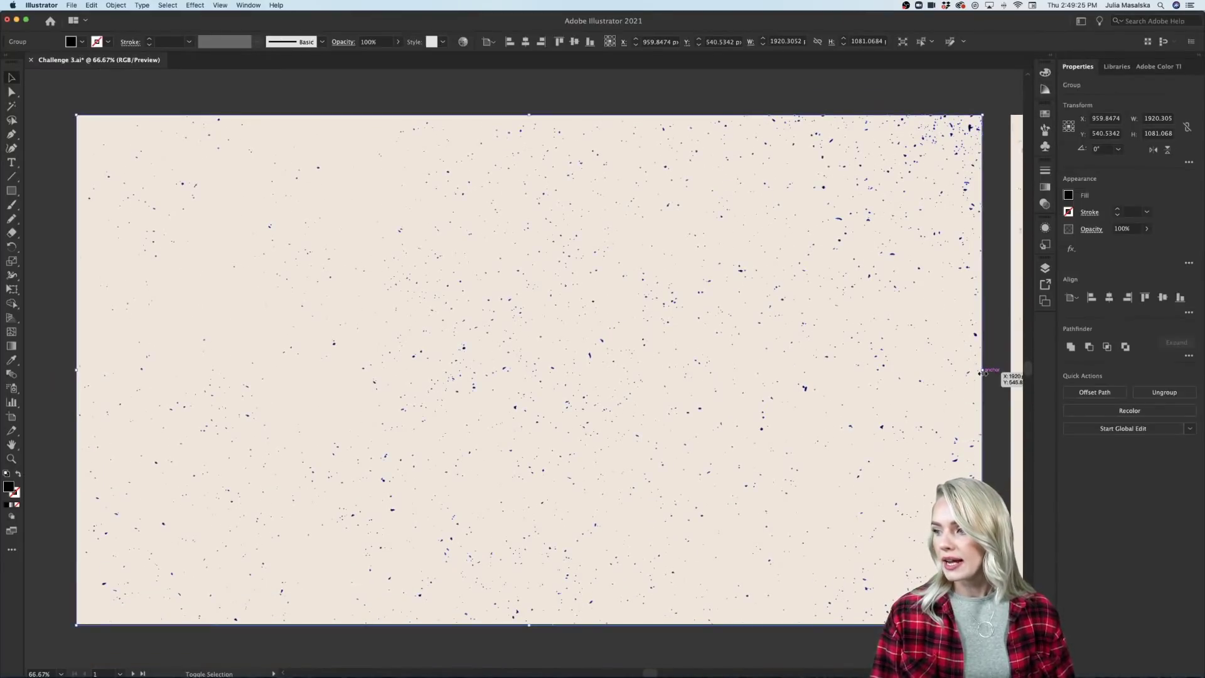
drag(983, 371, 684, 371)
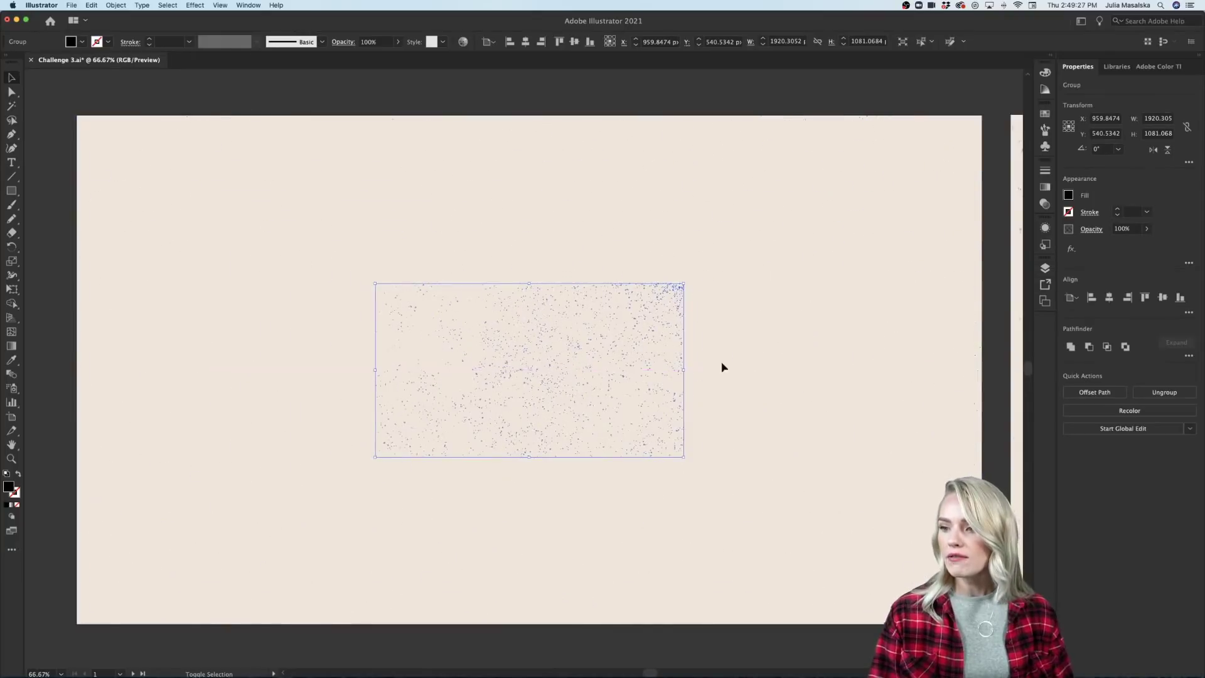
click(753, 368)
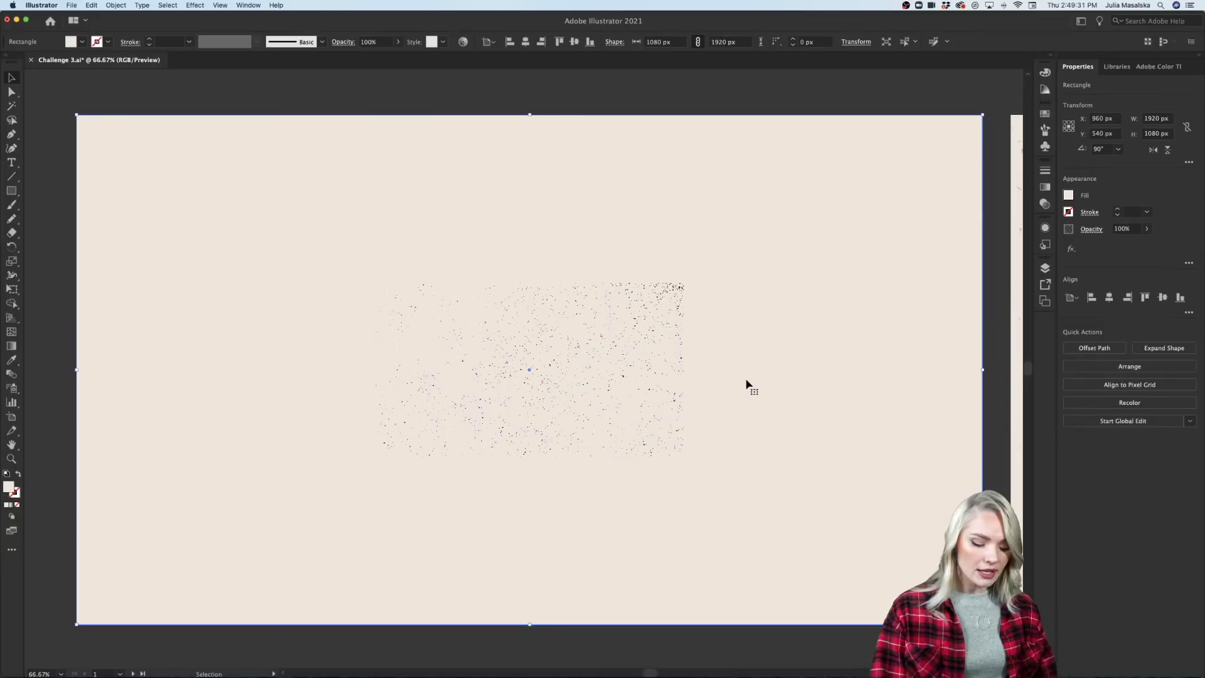
key(super+2)
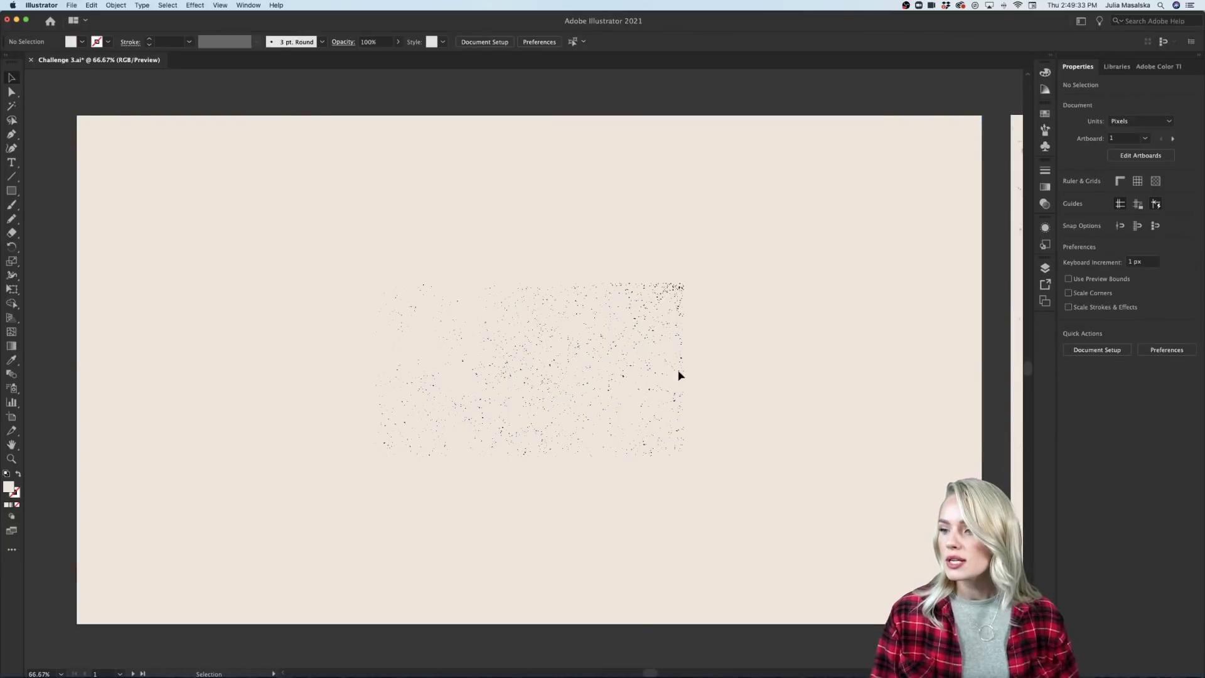
Create a text area about 333 × 457 px beside the speckle texture and replace its placeholder text with the letter P.
scroll(610, 374, up, 2)
scroll(610, 375, down, 2)
scroll(819, 372, right, 2)
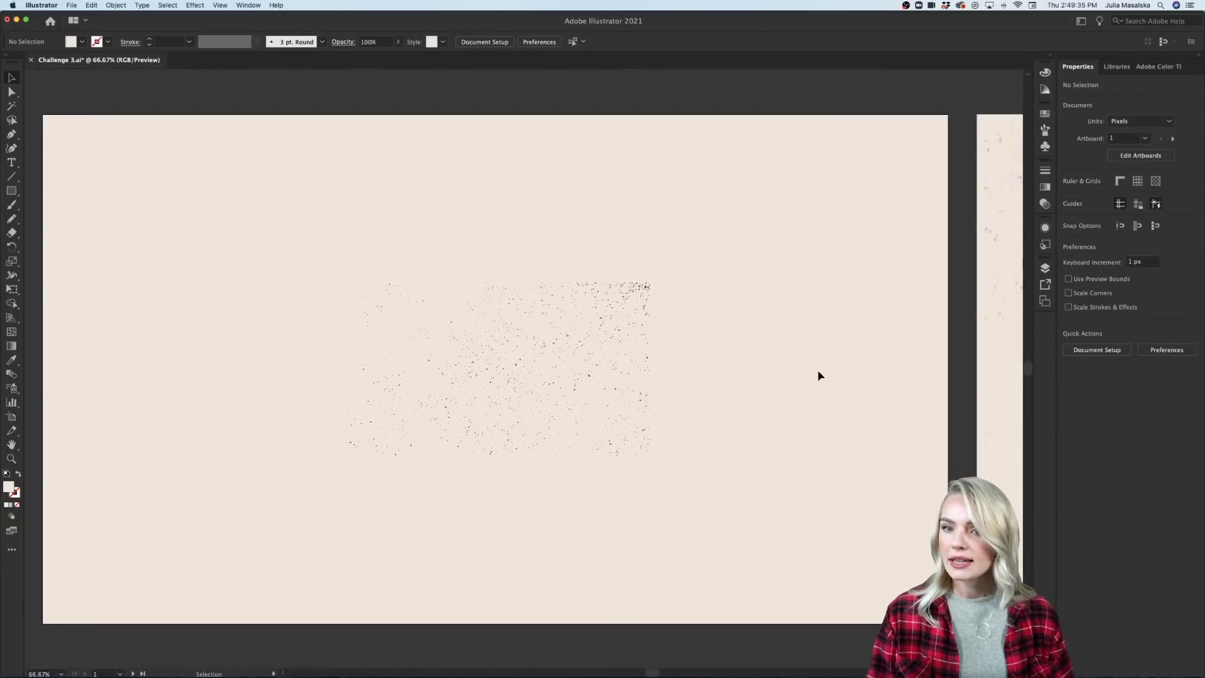
scroll(820, 376, right, 1)
drag(11, 165, 59, 168)
drag(704, 183, 861, 396)
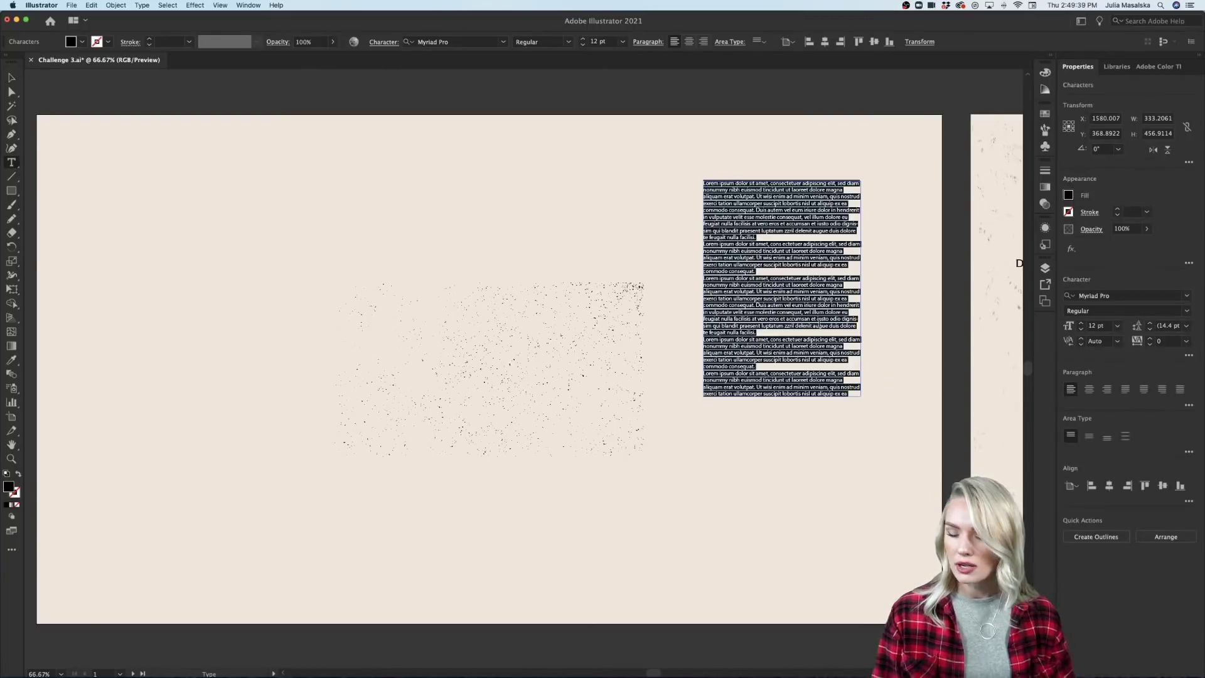
key(BackSpace)
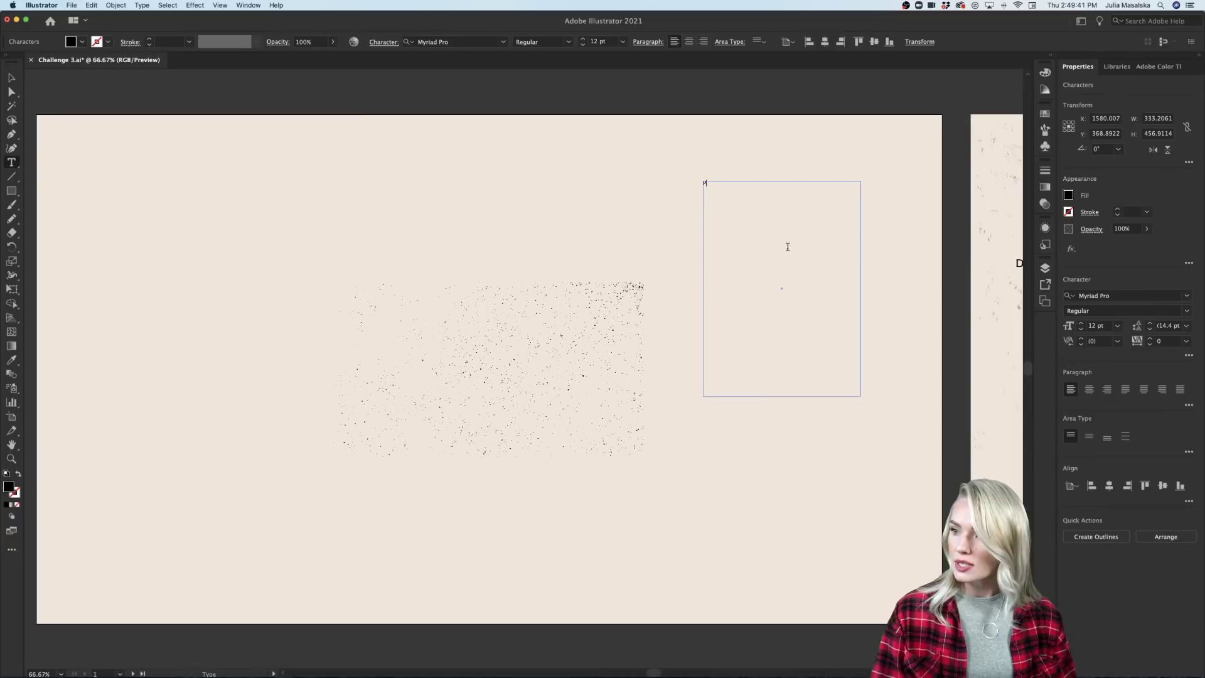
Set the letter P in Pragmatica Ext Bold at 72 pt and finish editing the text.
click(1187, 297)
click(1091, 410)
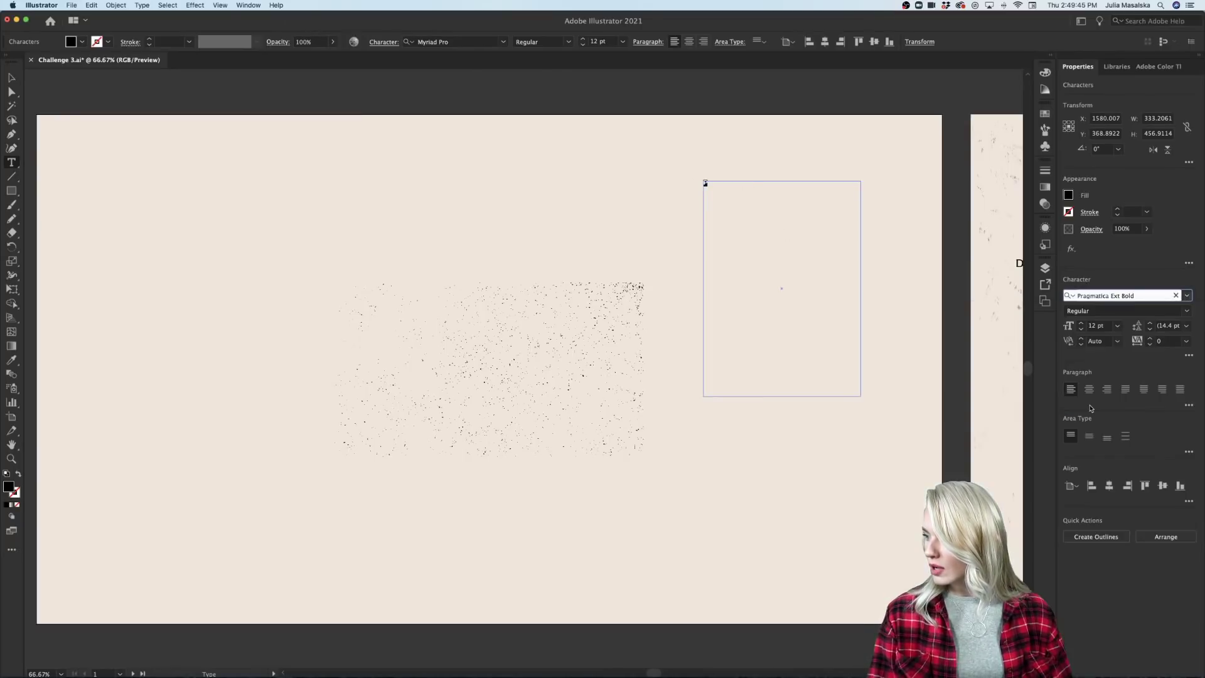
click(1117, 325)
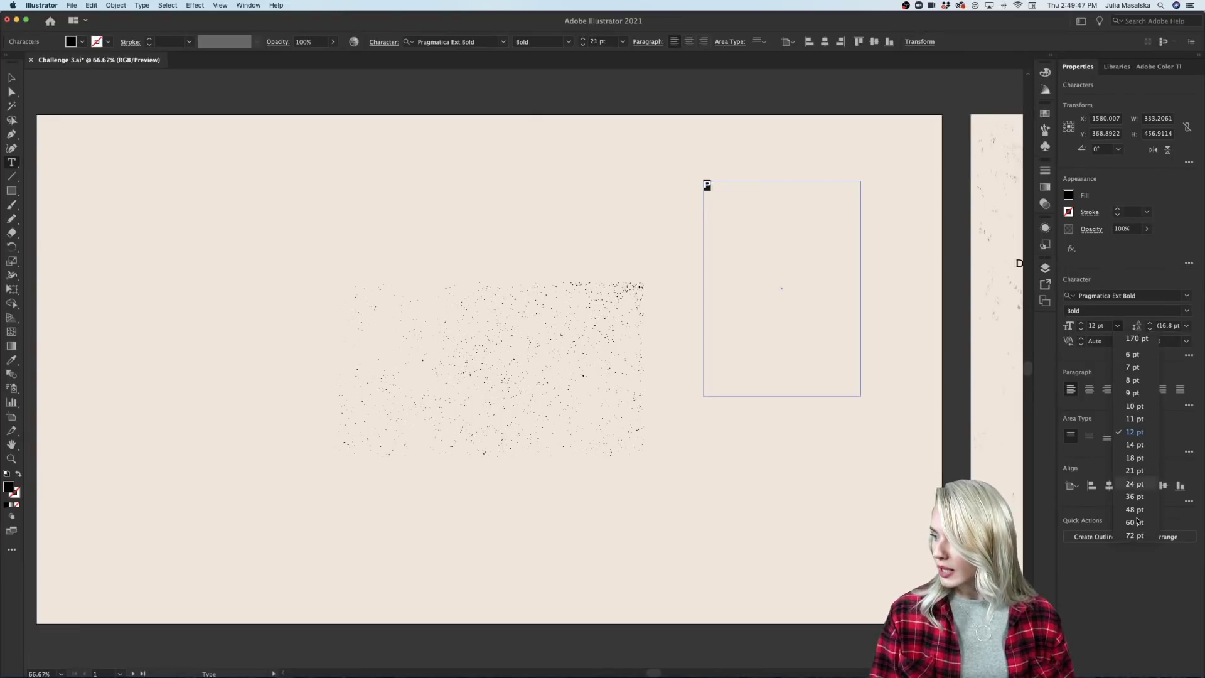
click(1133, 483)
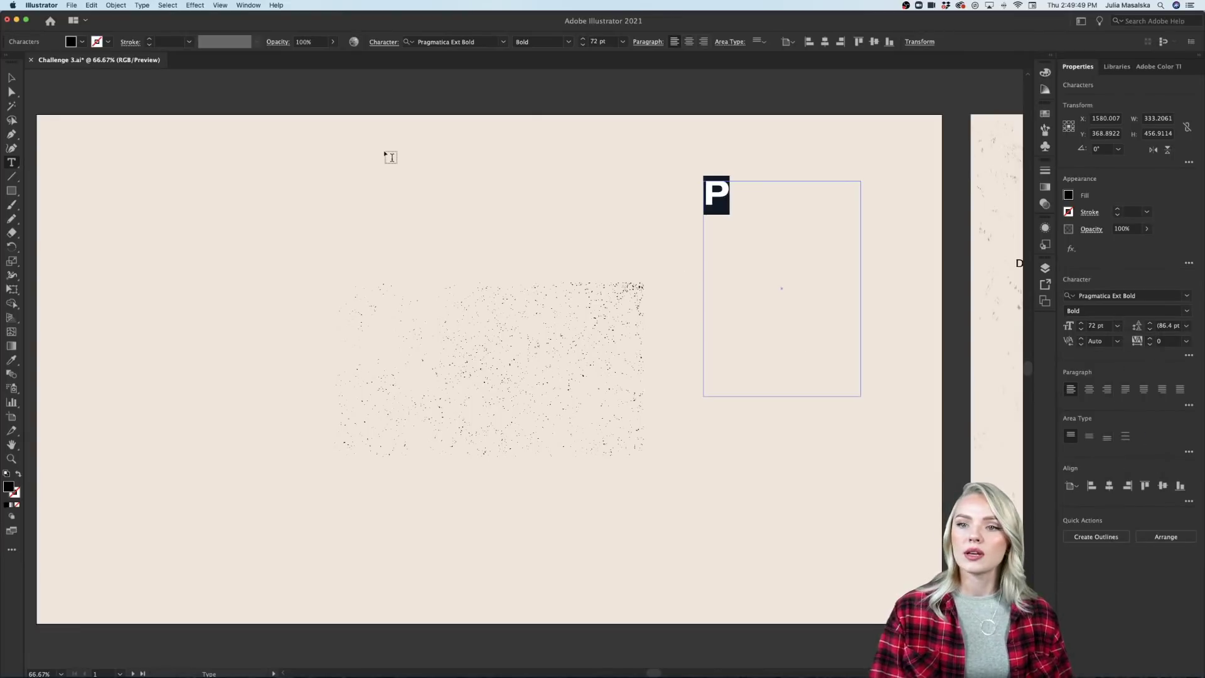
key(Escape)
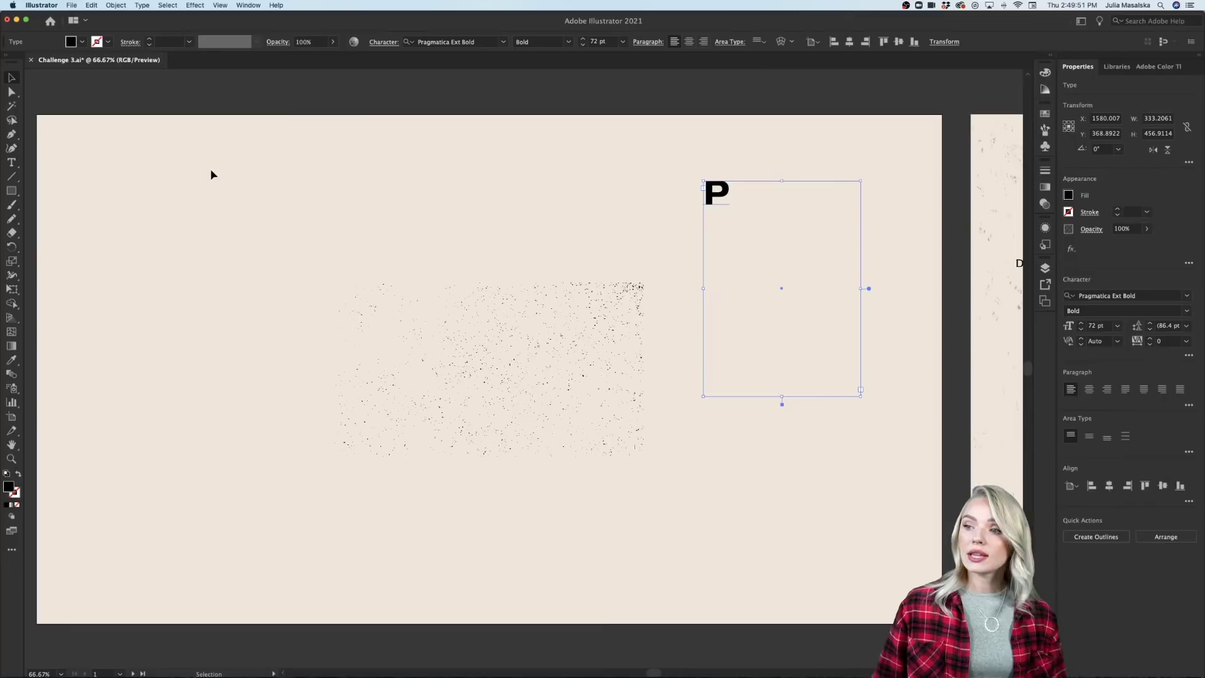
Convert the P to outlines, enlarge it to about 319 × 331 px and place it over the speckle texture.
key(super+shift+o)
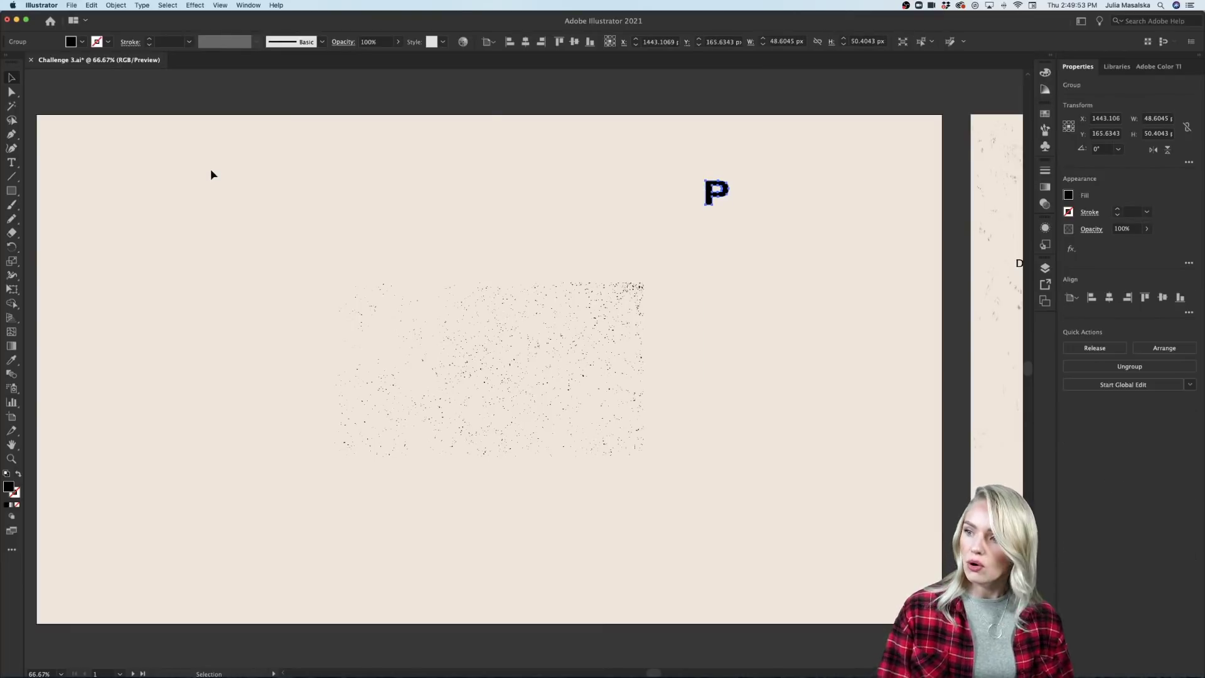
drag(731, 180, 794, 113)
drag(758, 194, 589, 356)
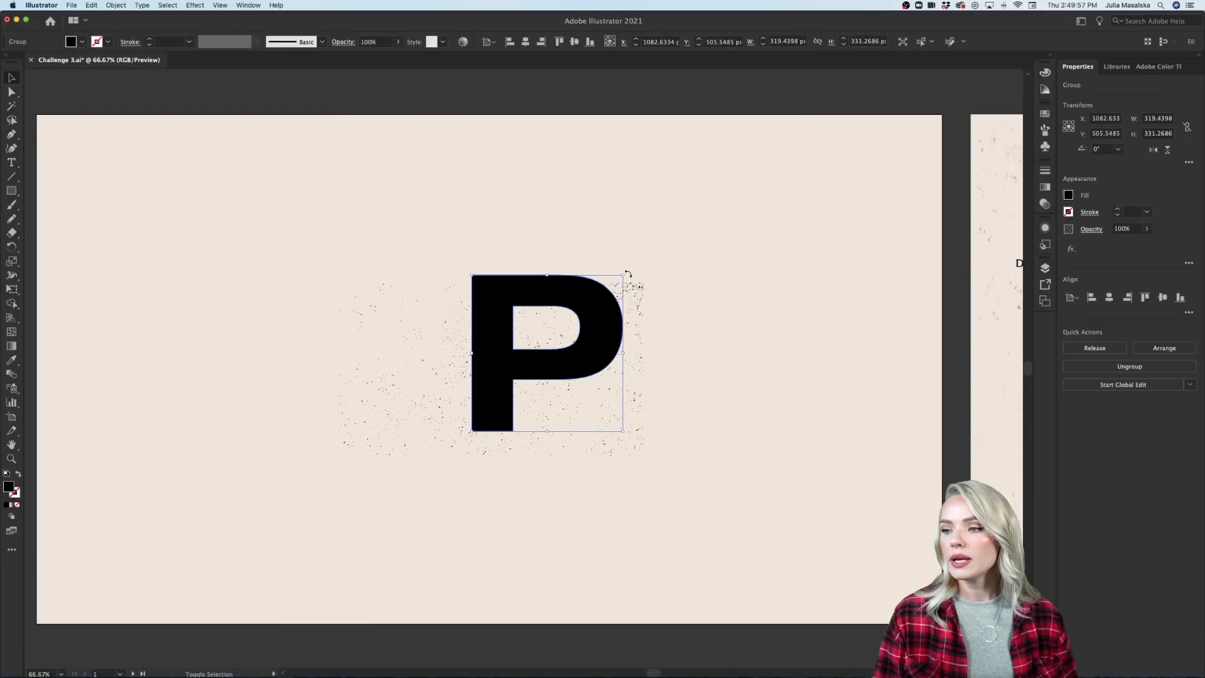
mouse_move(622, 275)
mouse_down()
mouse_move(652, 256)
mouse_move(624, 275)
mouse_up()
drag(607, 315, 610, 326)
click(691, 330)
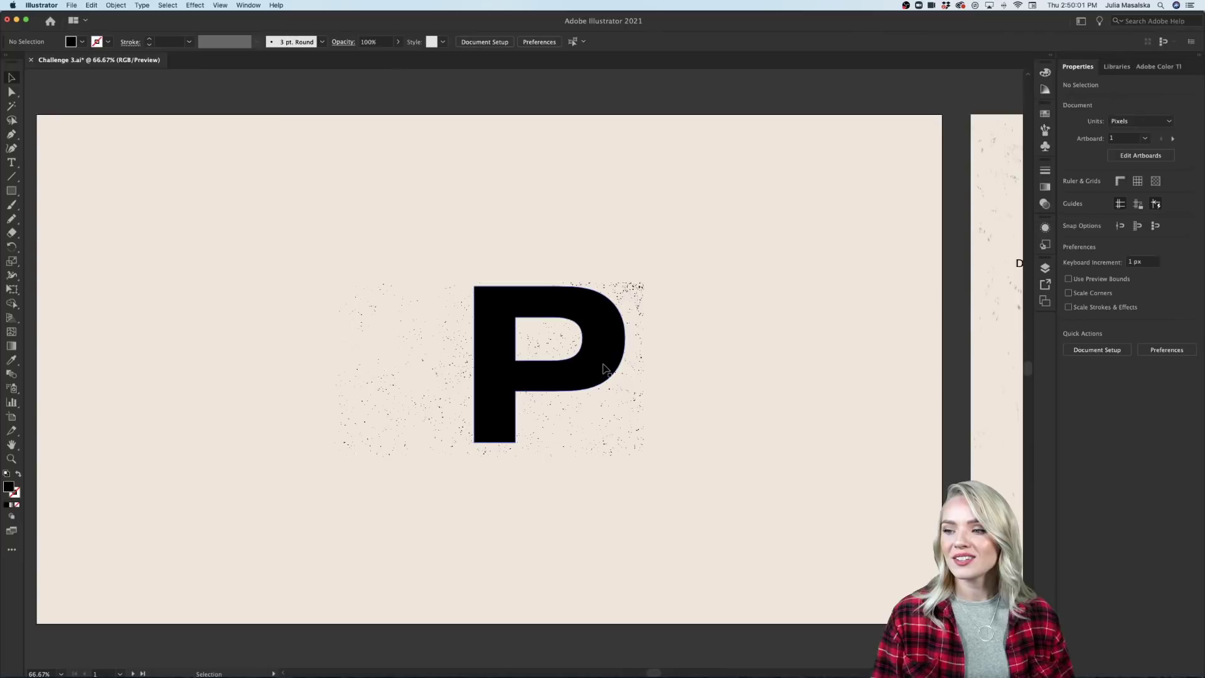
Bring the speckle texture to the front, above the letter P.
scroll(602, 364, up, 1)
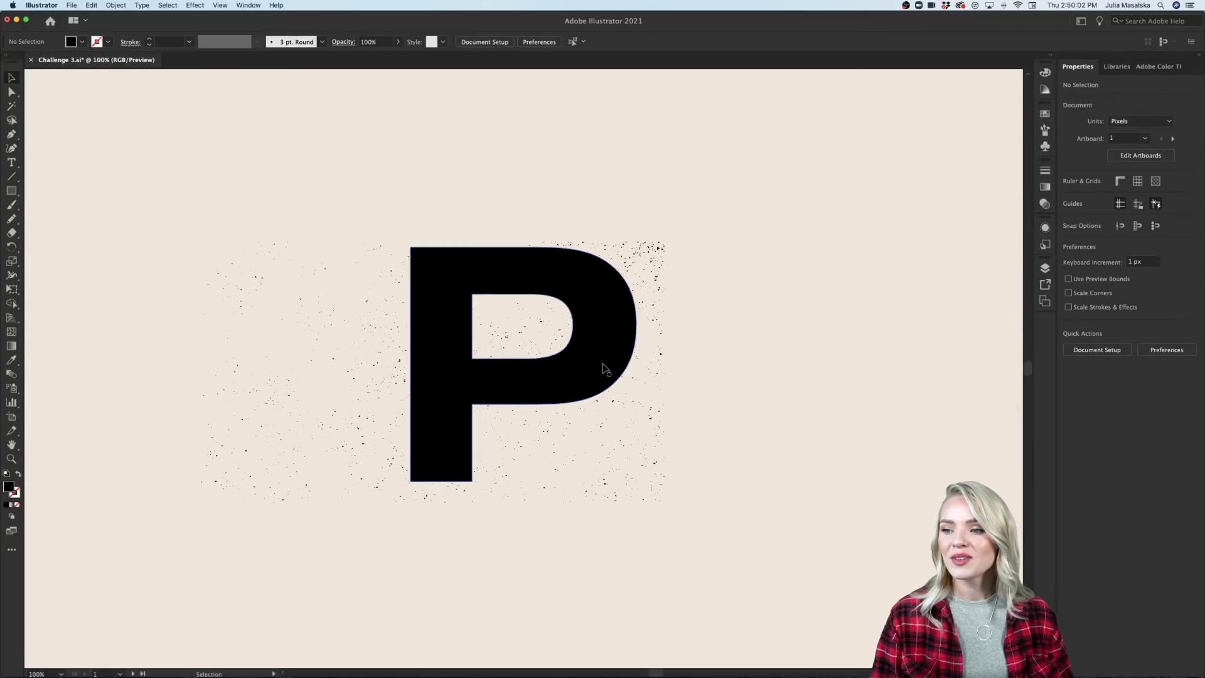
click(660, 271)
right_click(661, 271)
mouse_move(686, 402)
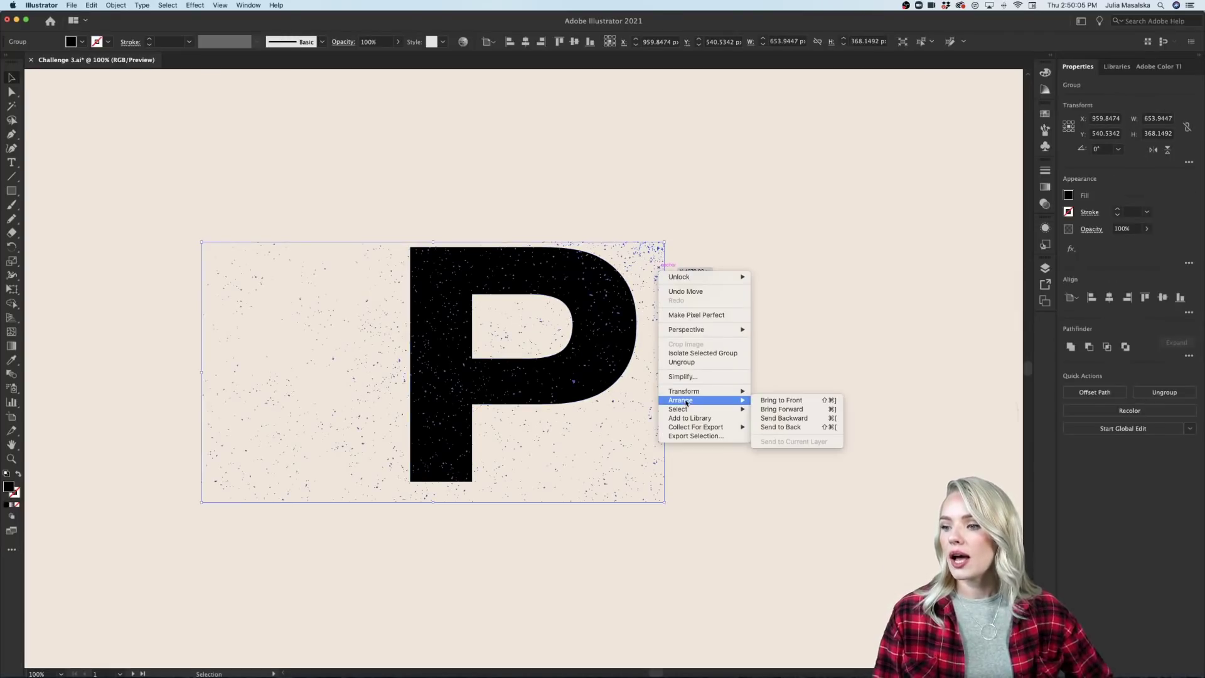
click(784, 398)
click(769, 315)
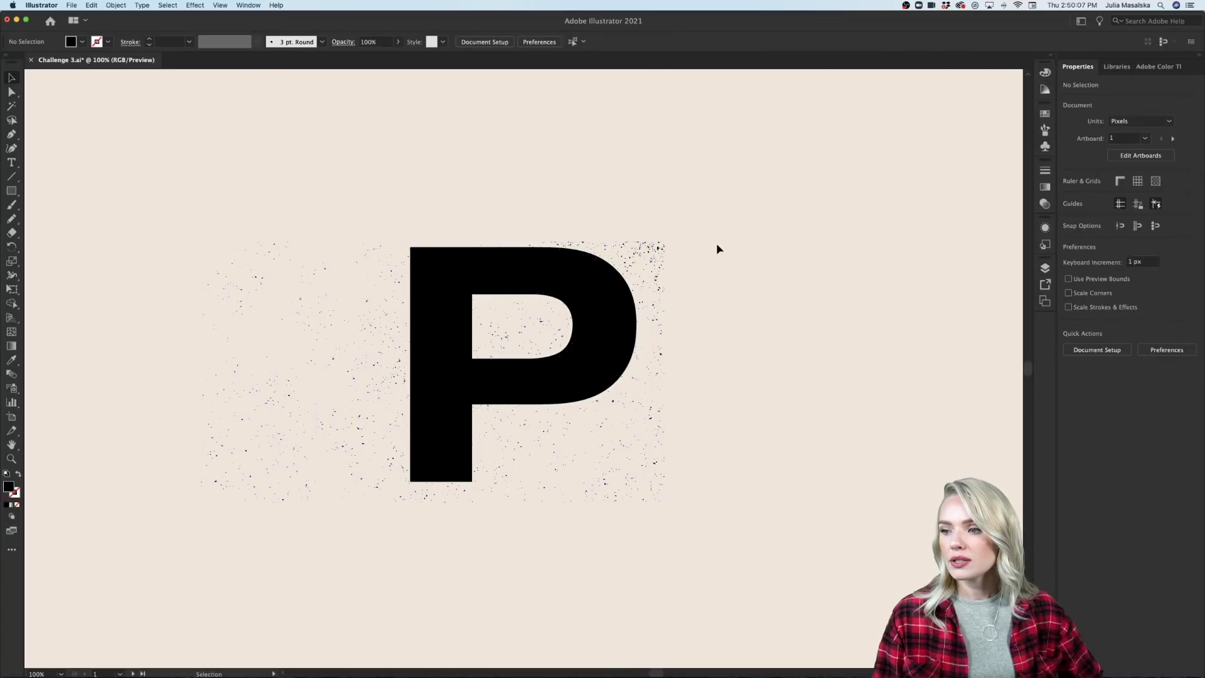
Subtract the speckle texture from the letter P with the Minus Front Pathfinder operation.
drag(718, 248, 556, 390)
click(1089, 347)
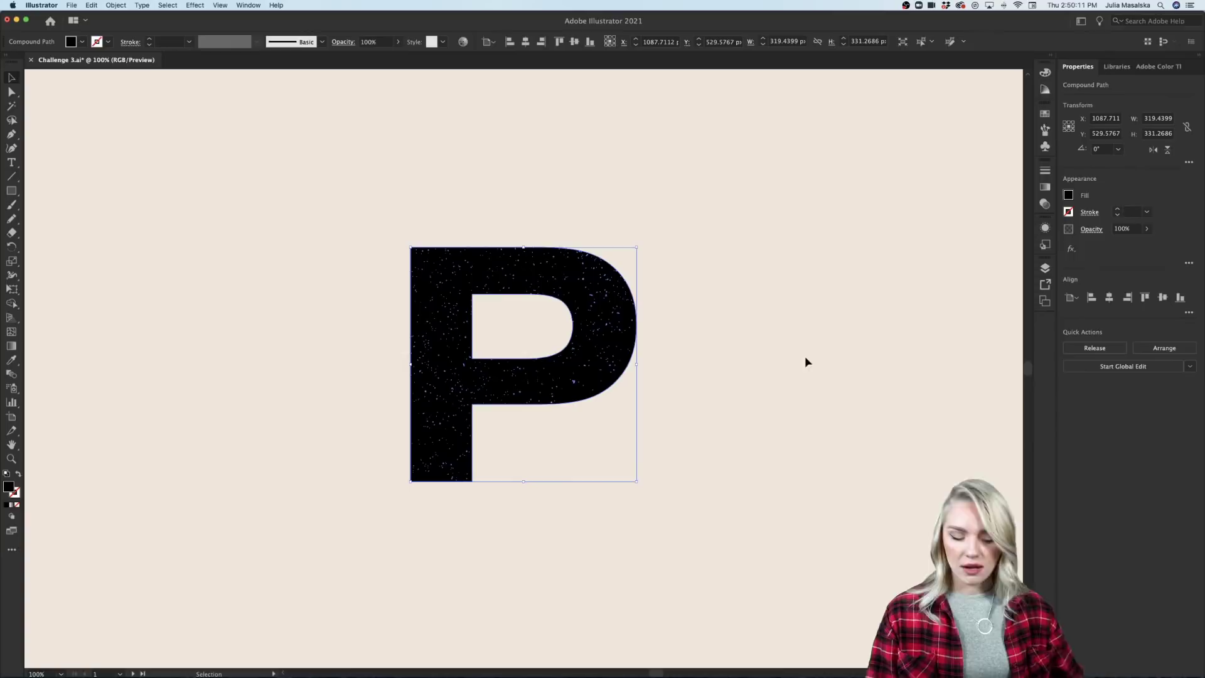
key(super+z)
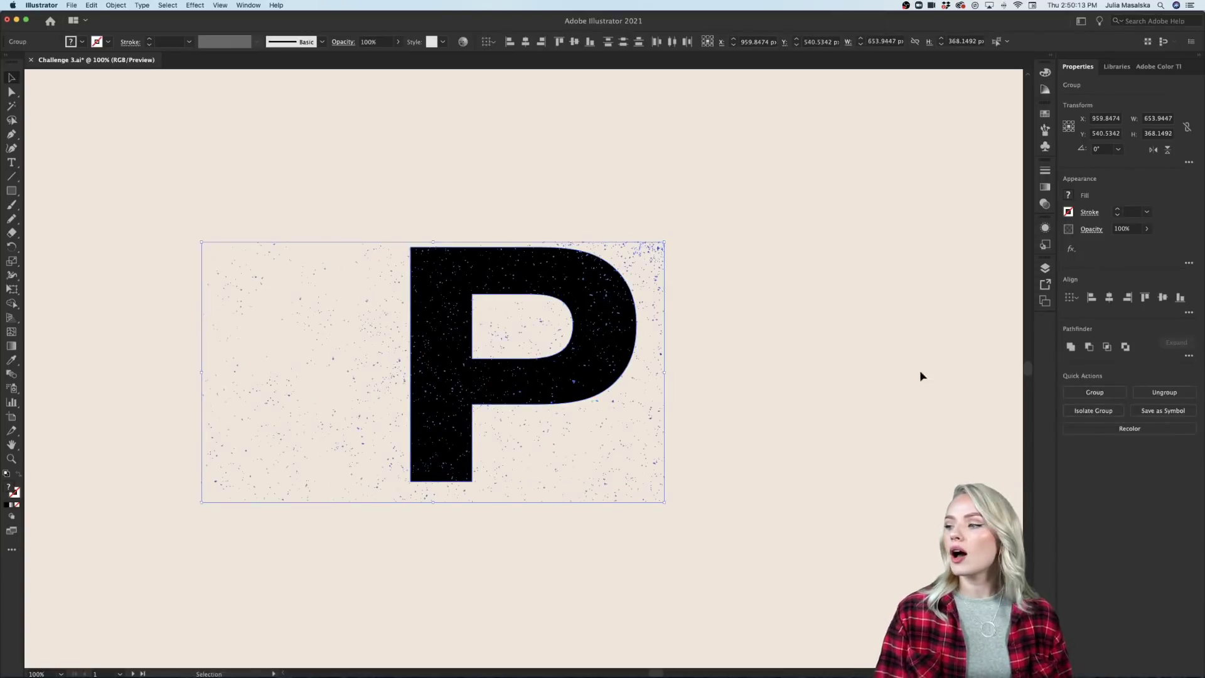
click(1090, 348)
click(775, 404)
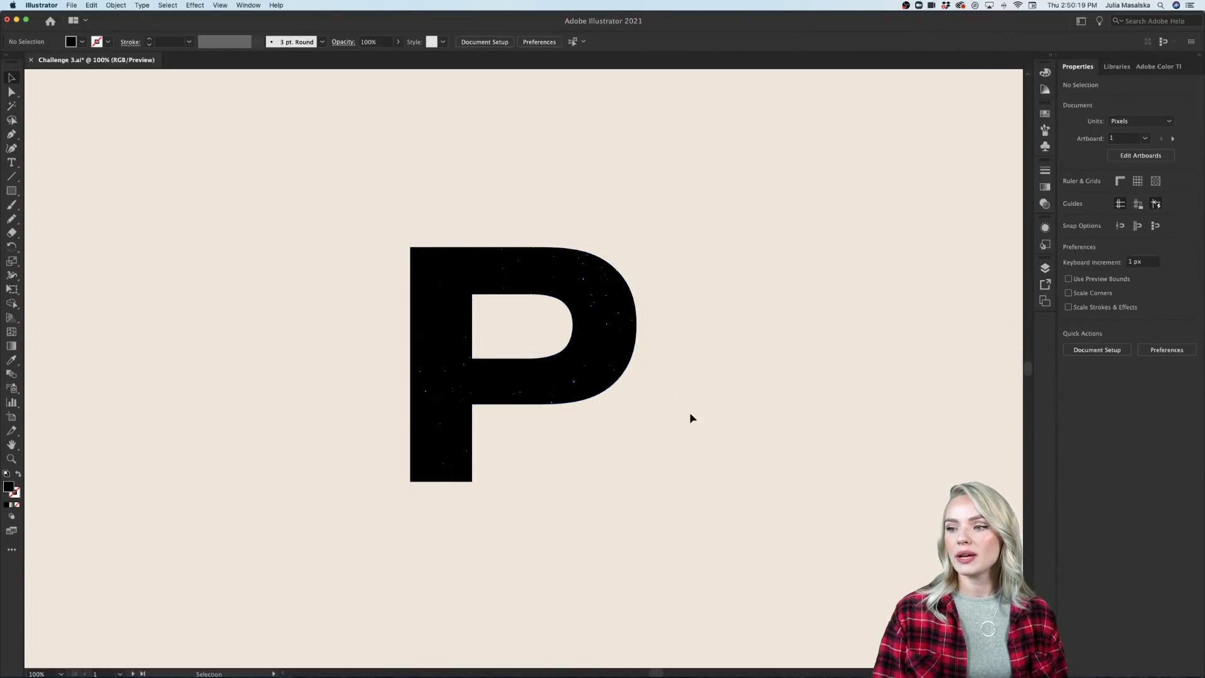
Examine the speckles cut out of the letter P, both close up and at full artboard size.
key(super+equal)
key(super+equal)
key(super+equal)
scroll(904, 502, up, 3)
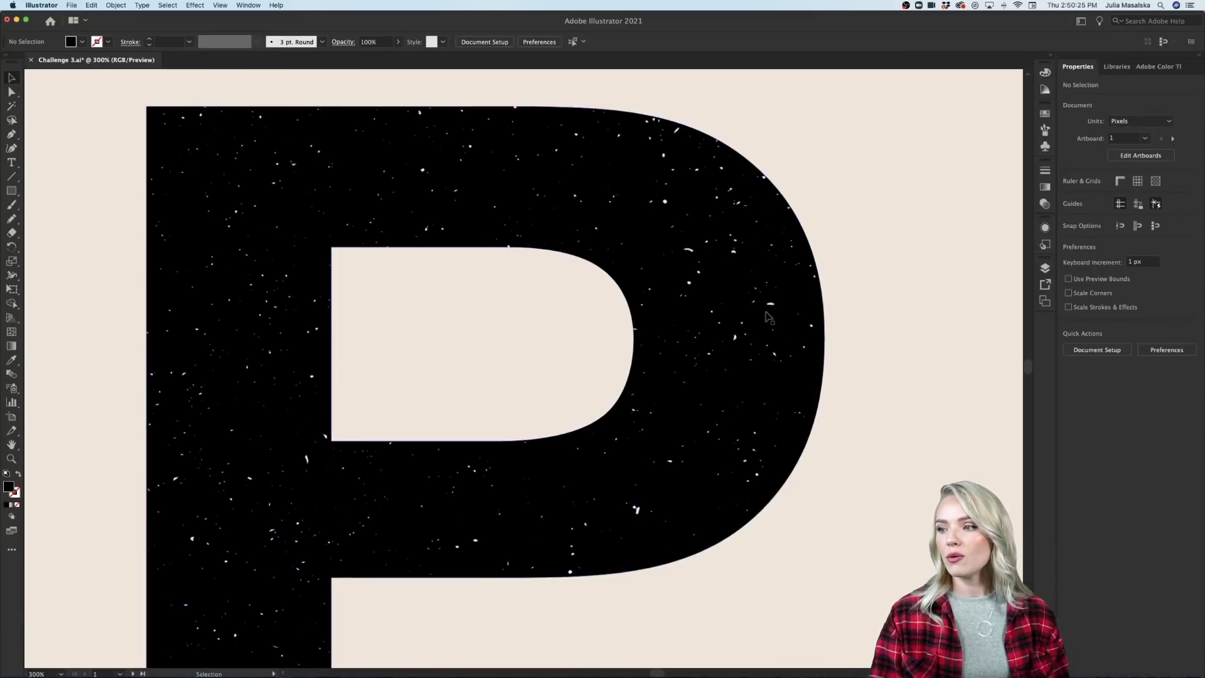
scroll(768, 305, up, 3)
scroll(634, 238, down, 5)
scroll(717, 269, down, 5)
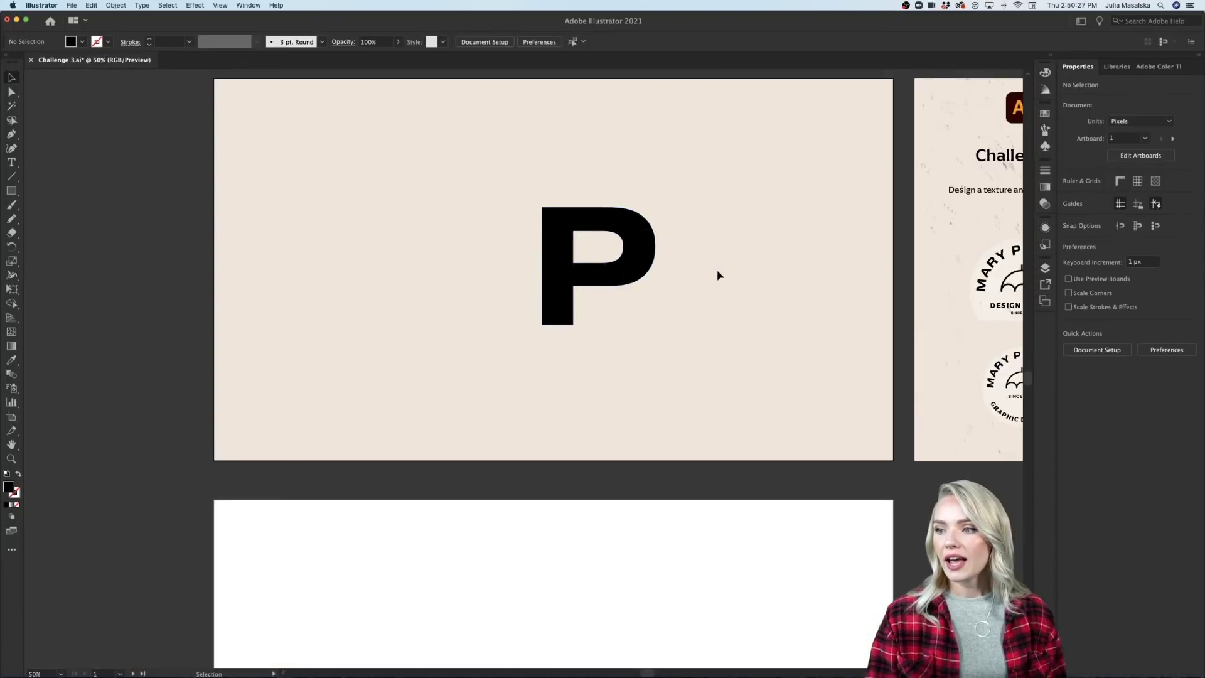
scroll(717, 270, up, 5)
scroll(717, 269, up, 2)
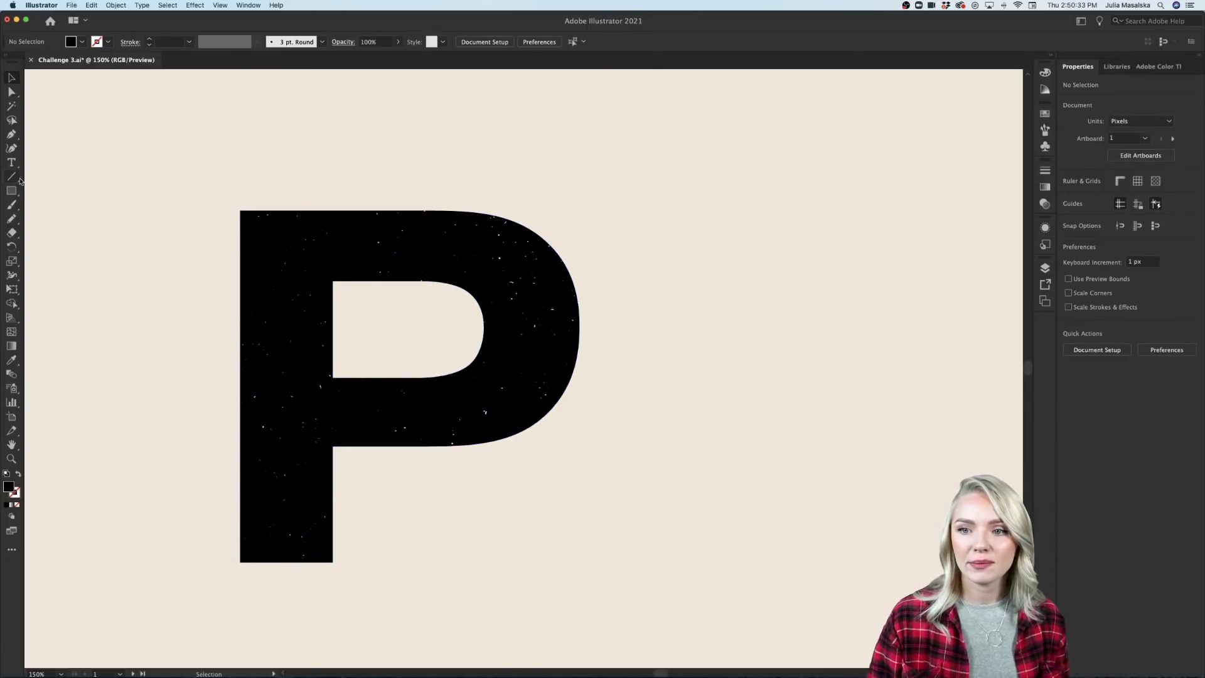
key(m)
drag(183, 167, 646, 606)
key(super+z)
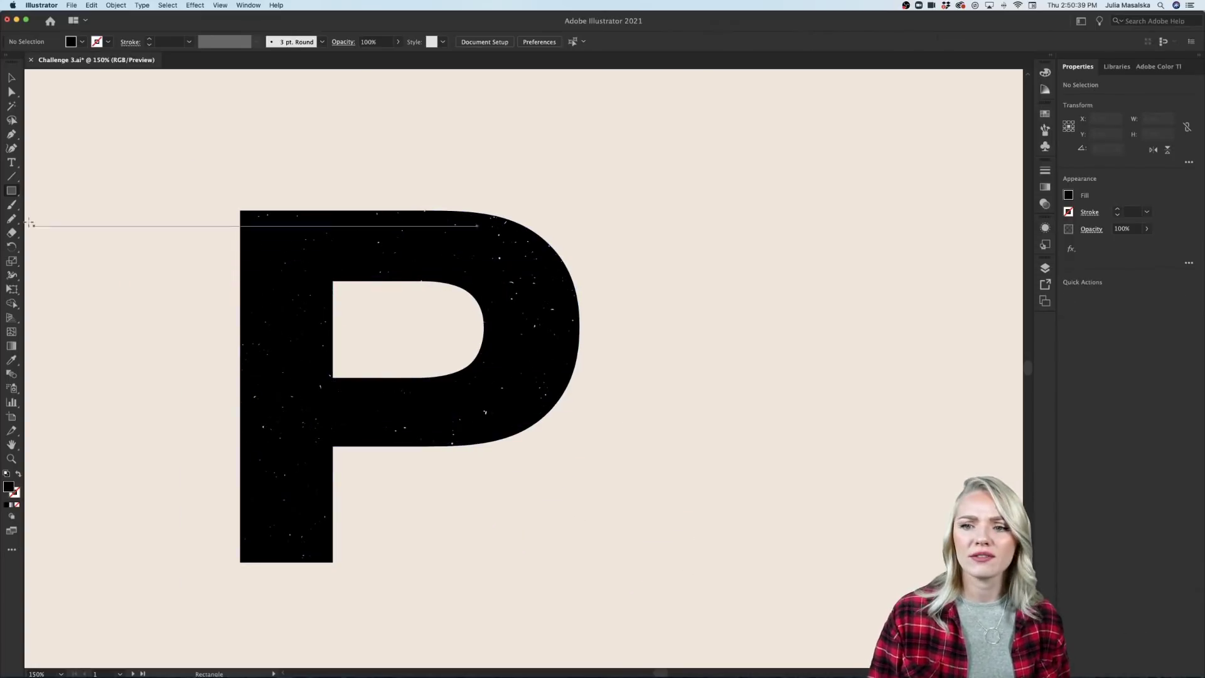
Draw a closed freehand Pencil outline about 494 × 476 px around the whole letter P.
key(n)
mouse_move(181, 410)
mouse_down()
mouse_move(182, 185)
mouse_move(329, 134)
mouse_move(513, 137)
mouse_move(652, 346)
mouse_move(669, 495)
mouse_move(455, 593)
mouse_move(346, 620)
mouse_move(195, 546)
mouse_up()
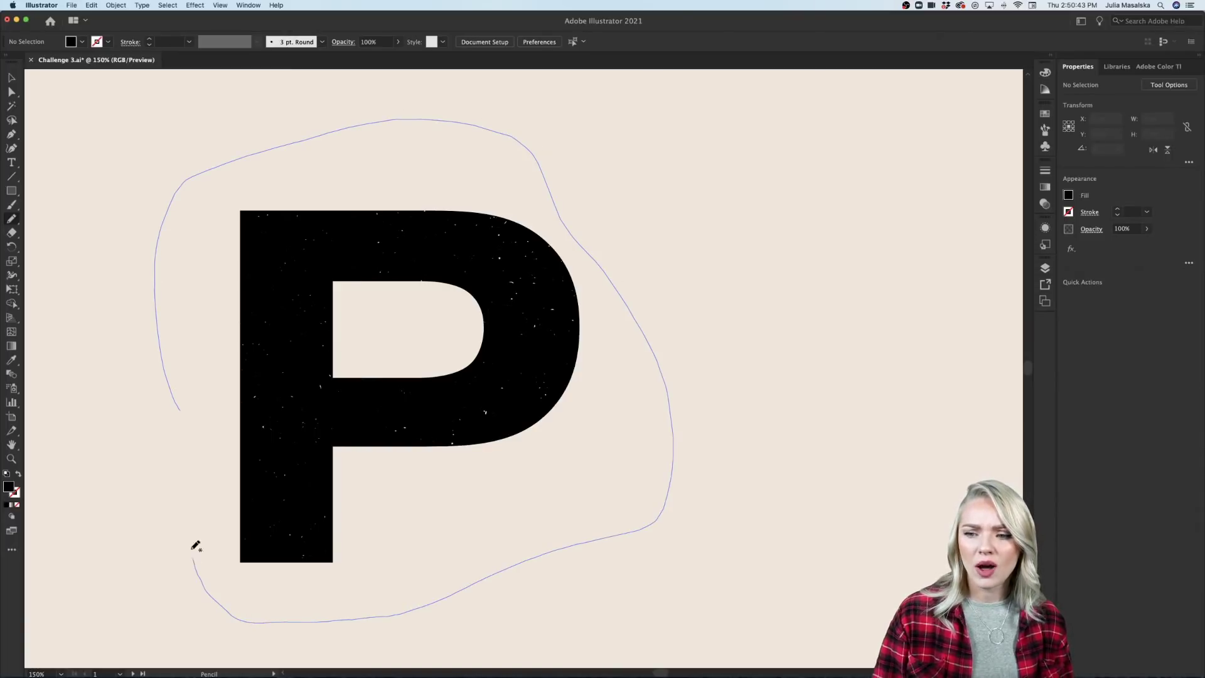
drag(187, 404, 187, 407)
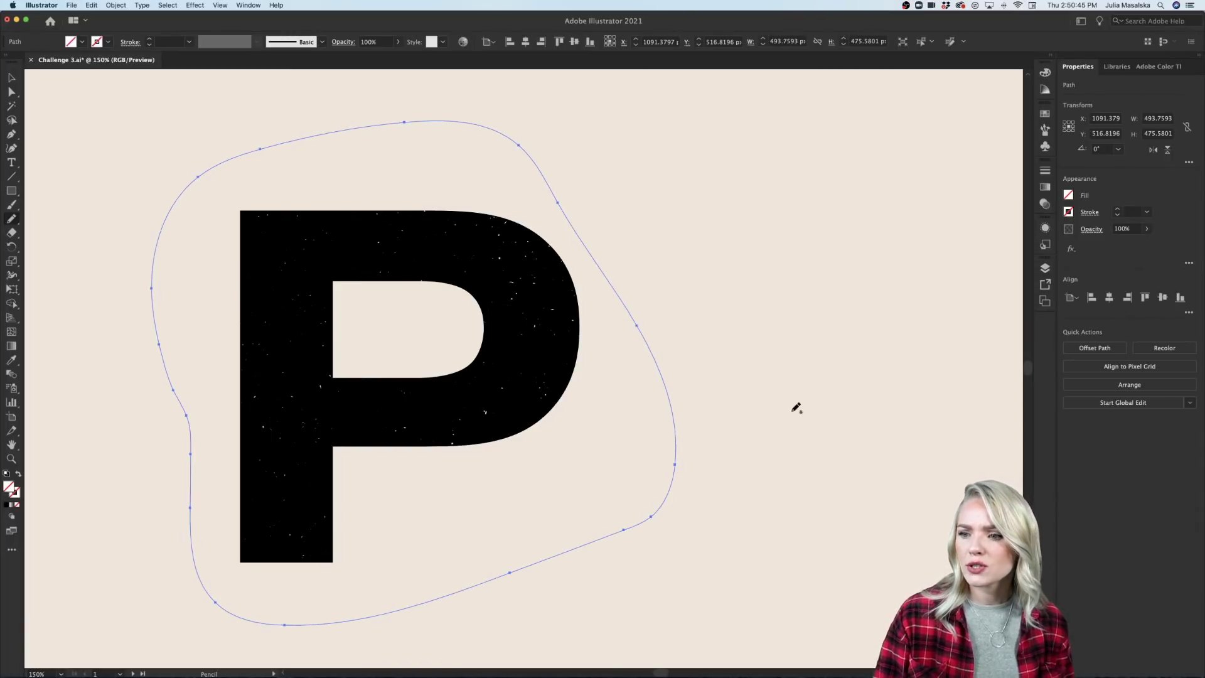
Fill the freehand outline with the library color #FDA492 and send it to the back, behind the letter P.
click(1107, 70)
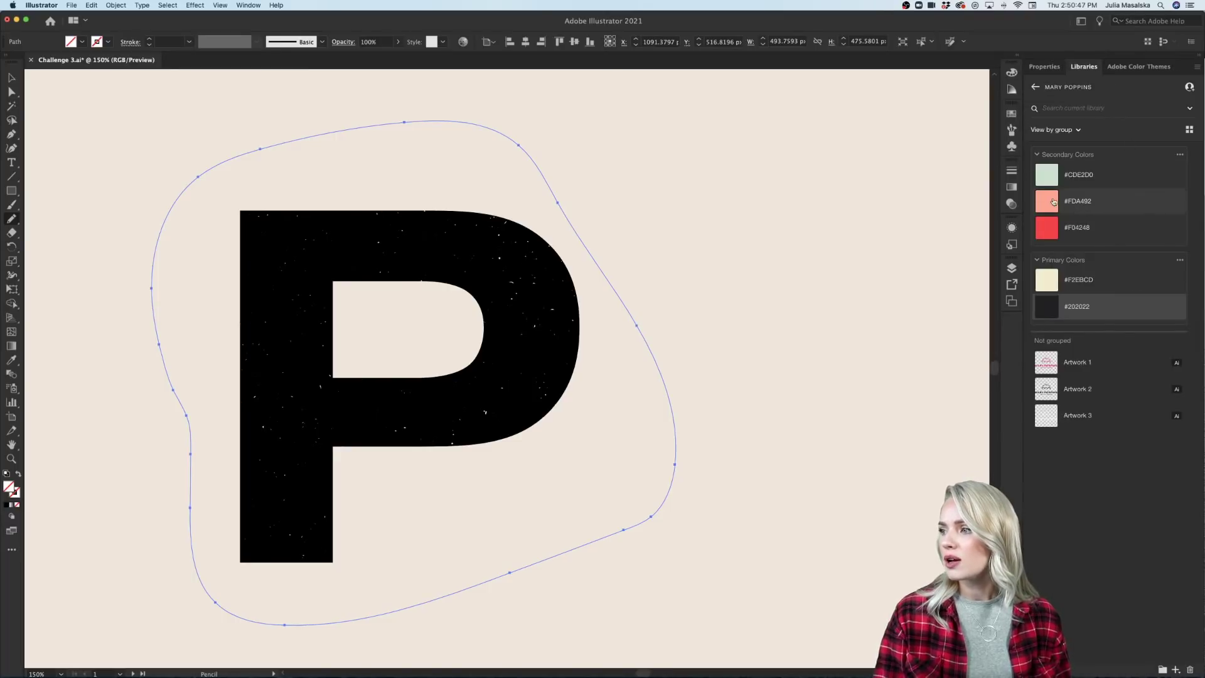
click(1052, 201)
click(11, 78)
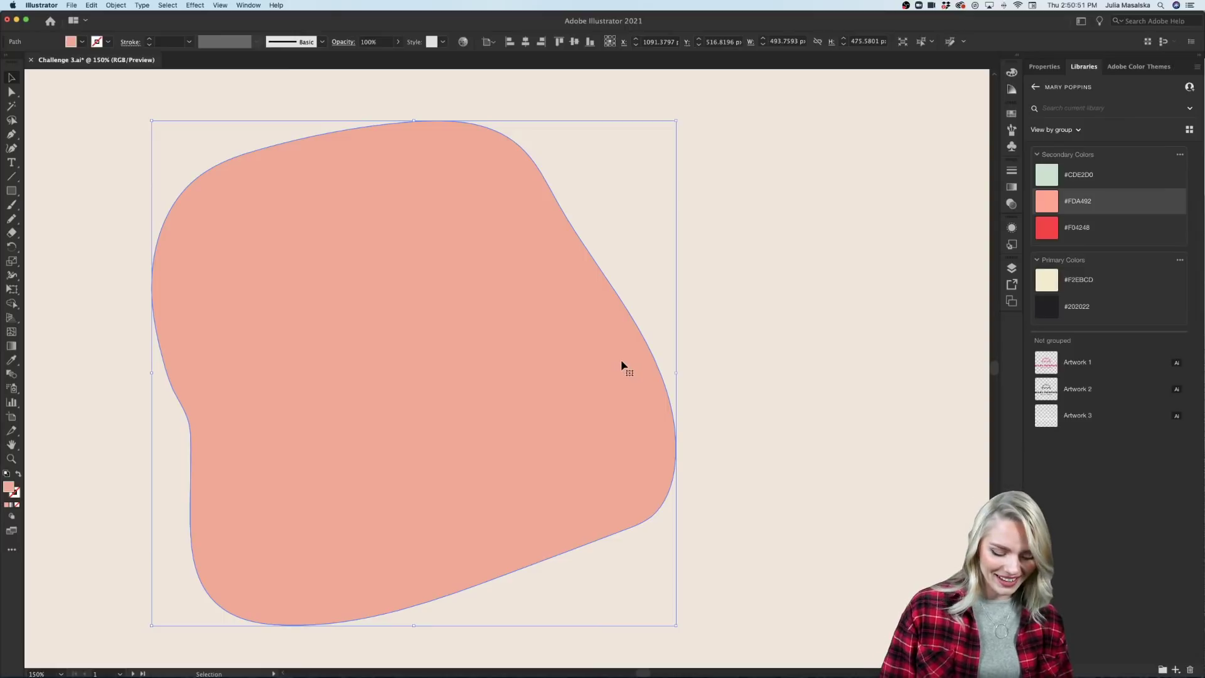
key(super+shift+bracketleft)
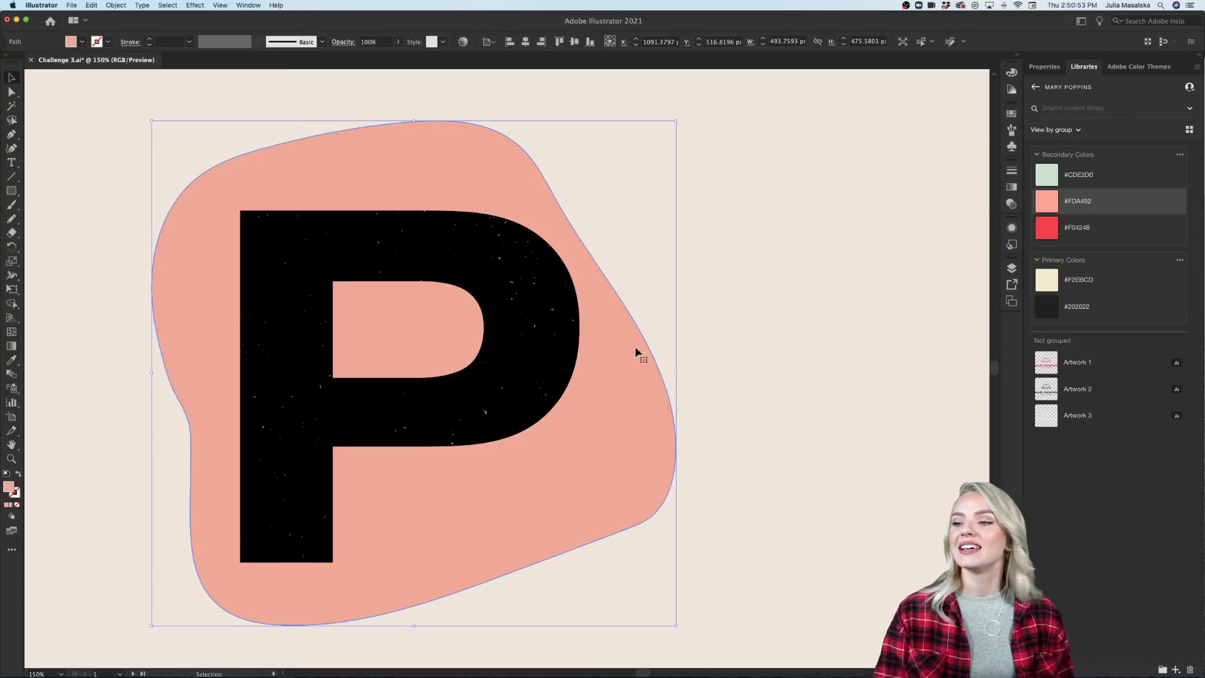
click(690, 333)
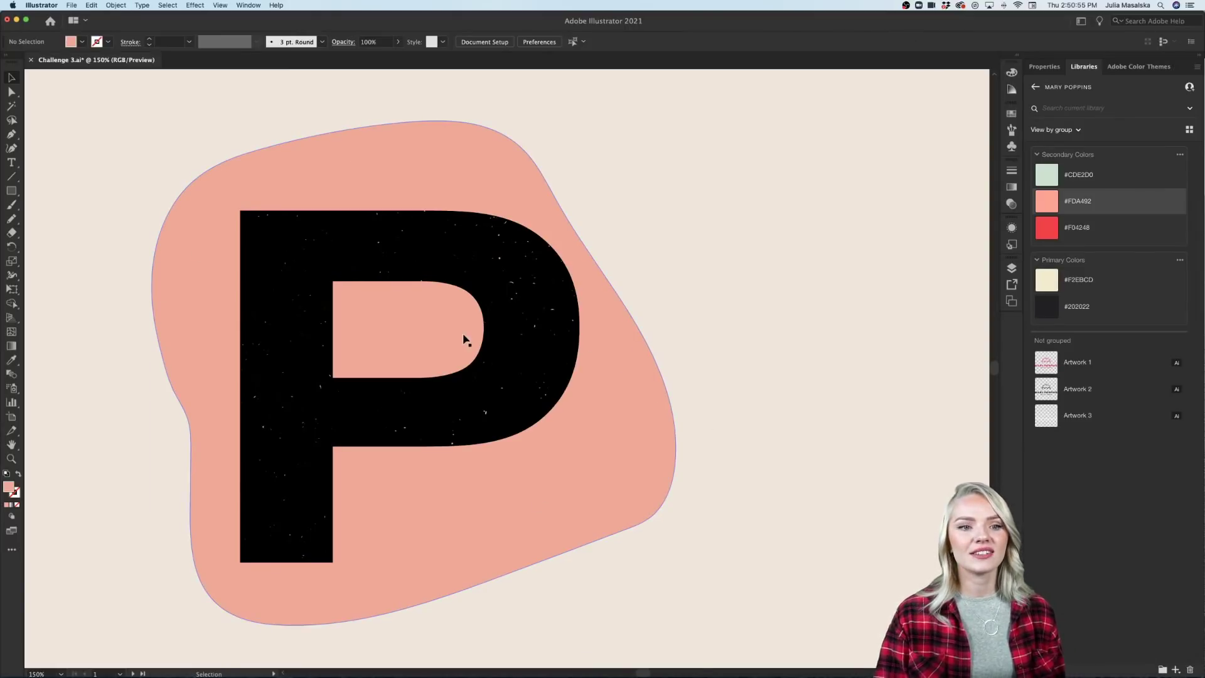
Examine up close how the pink shape shows through the speckles cut out of the letter P.
scroll(679, 270, up, 3)
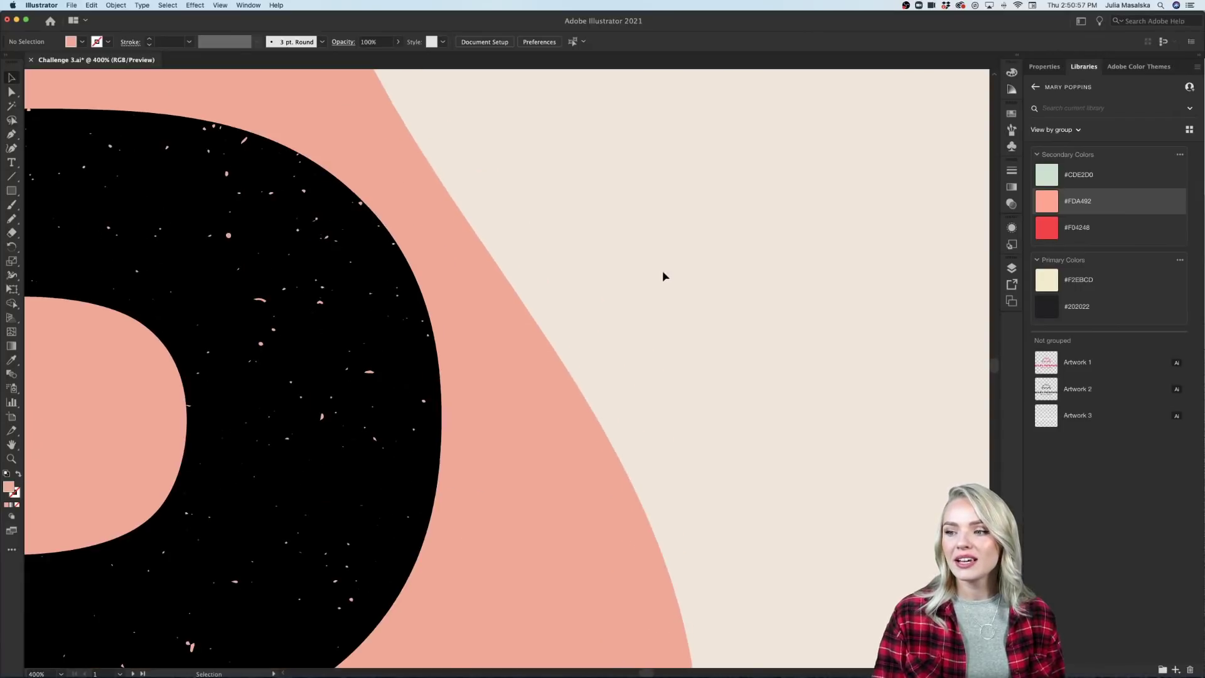
scroll(664, 276, up, 3)
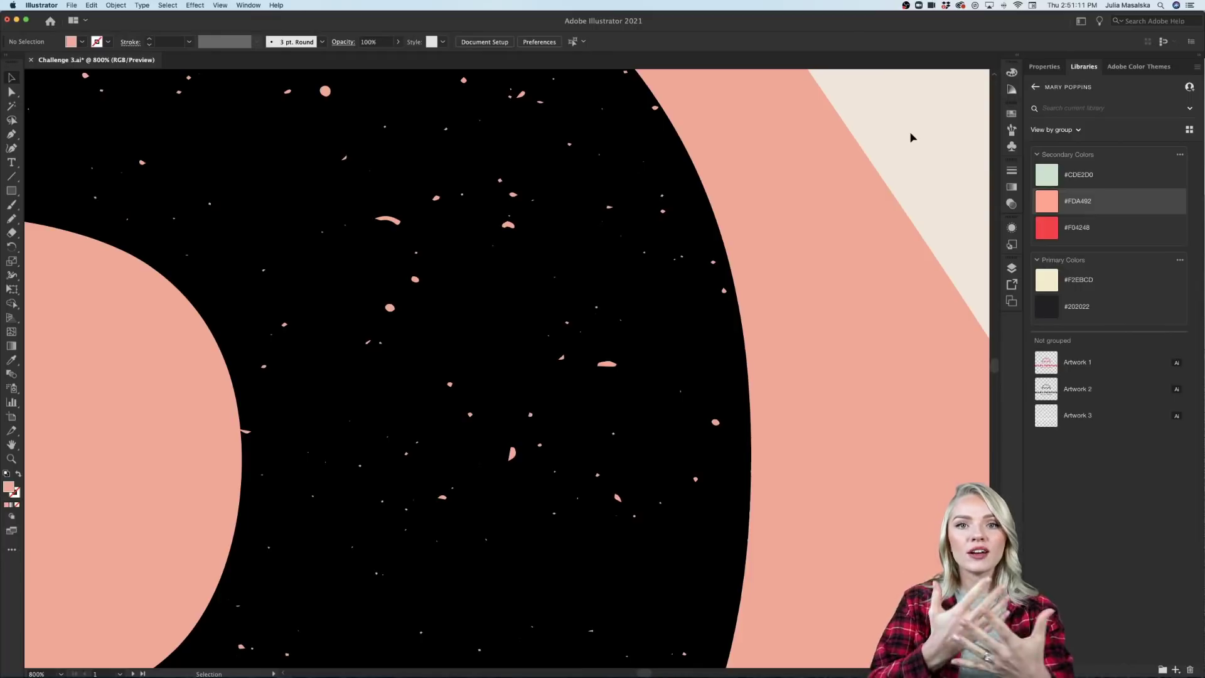
key(super+minus)
key(super+minus)
key(super+minus)
key(super+minus)
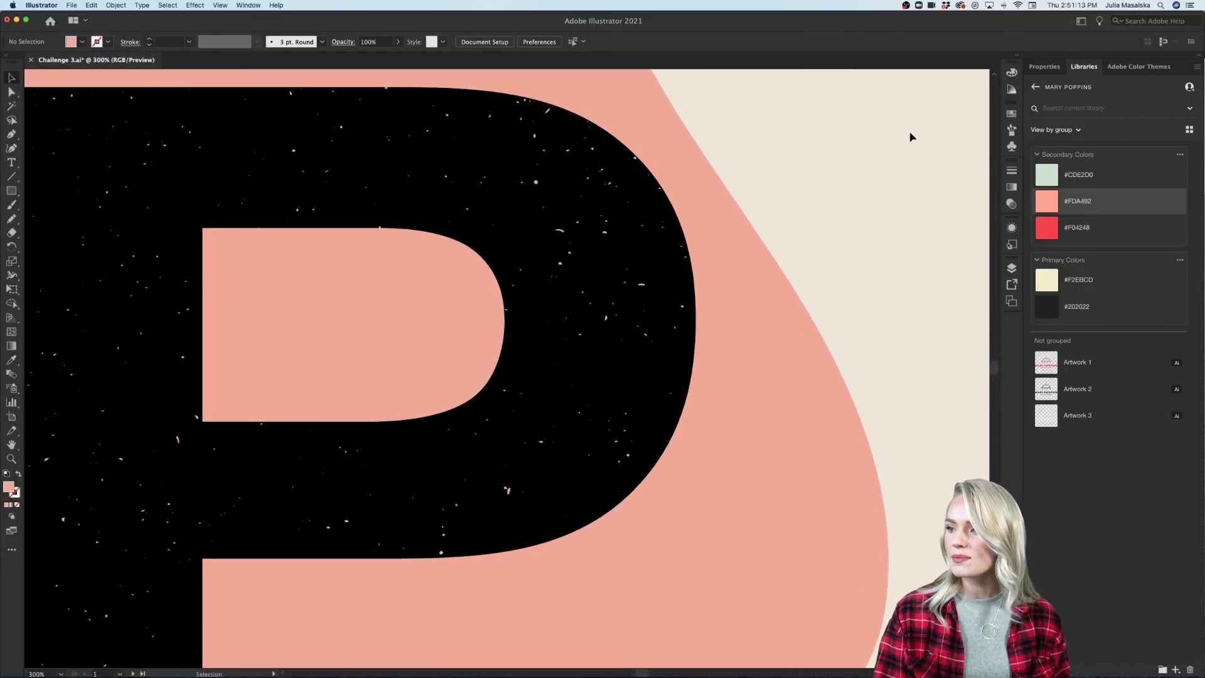
key(super+minus)
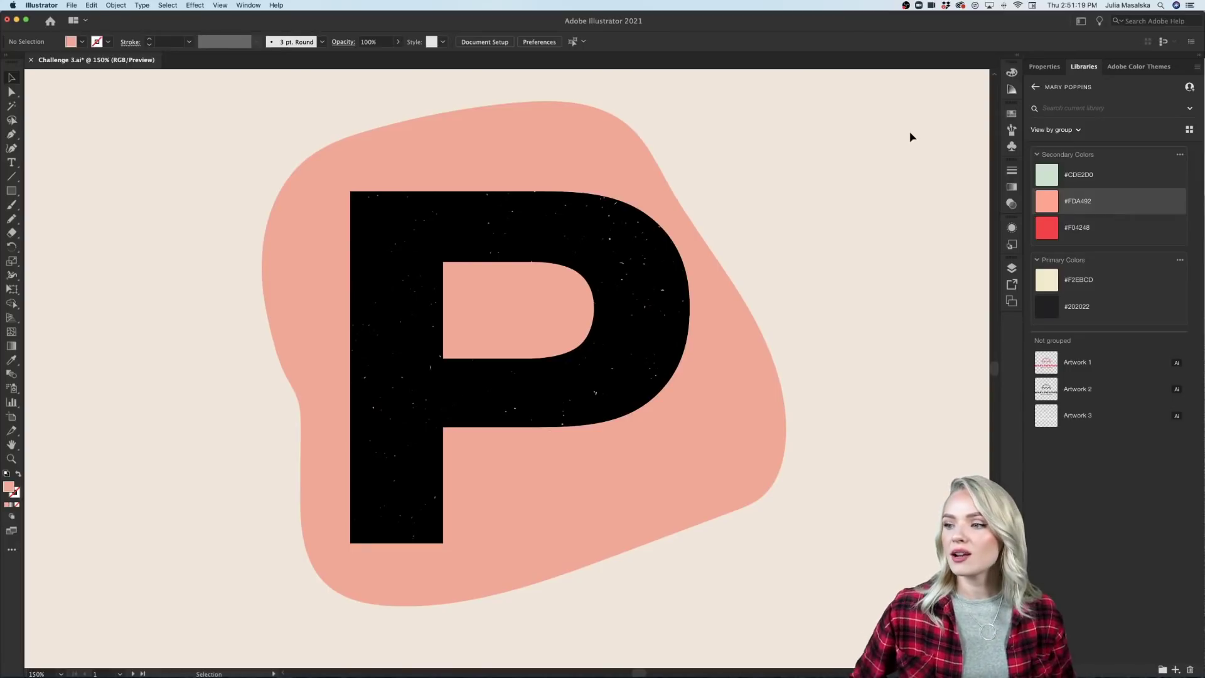
Recolor the letter P with the library color #F04248.
click(634, 332)
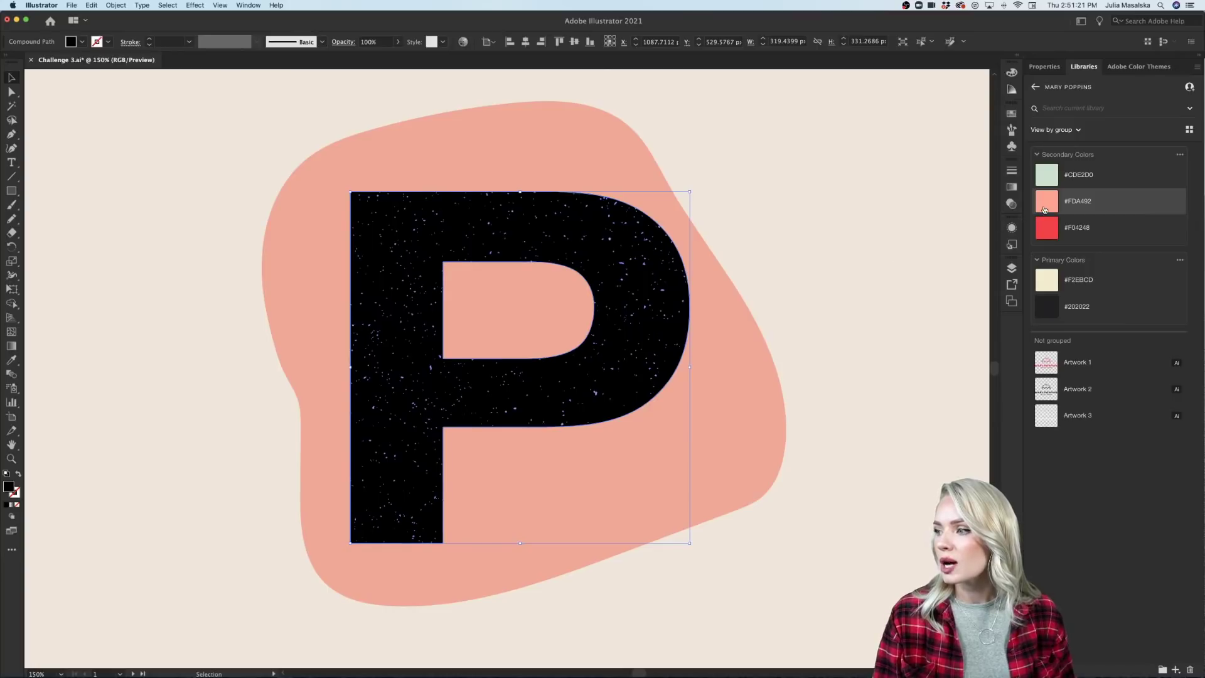
click(1047, 227)
click(832, 314)
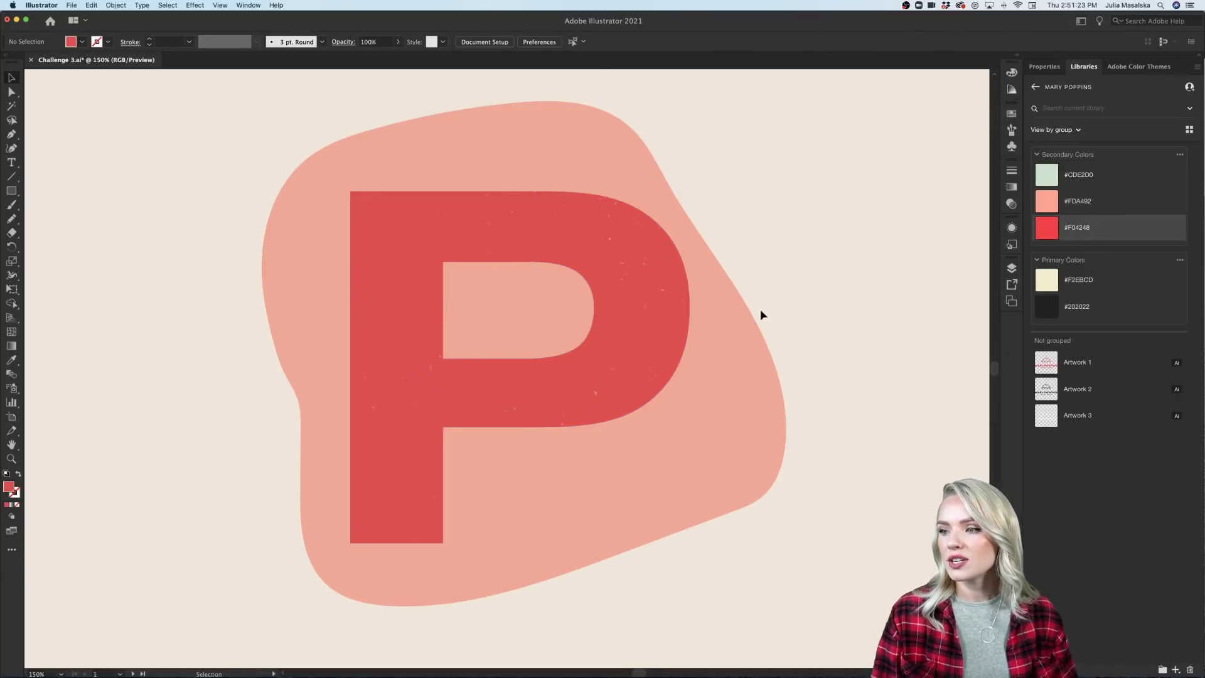
scroll(690, 312, up, 2)
scroll(811, 269, down, 2)
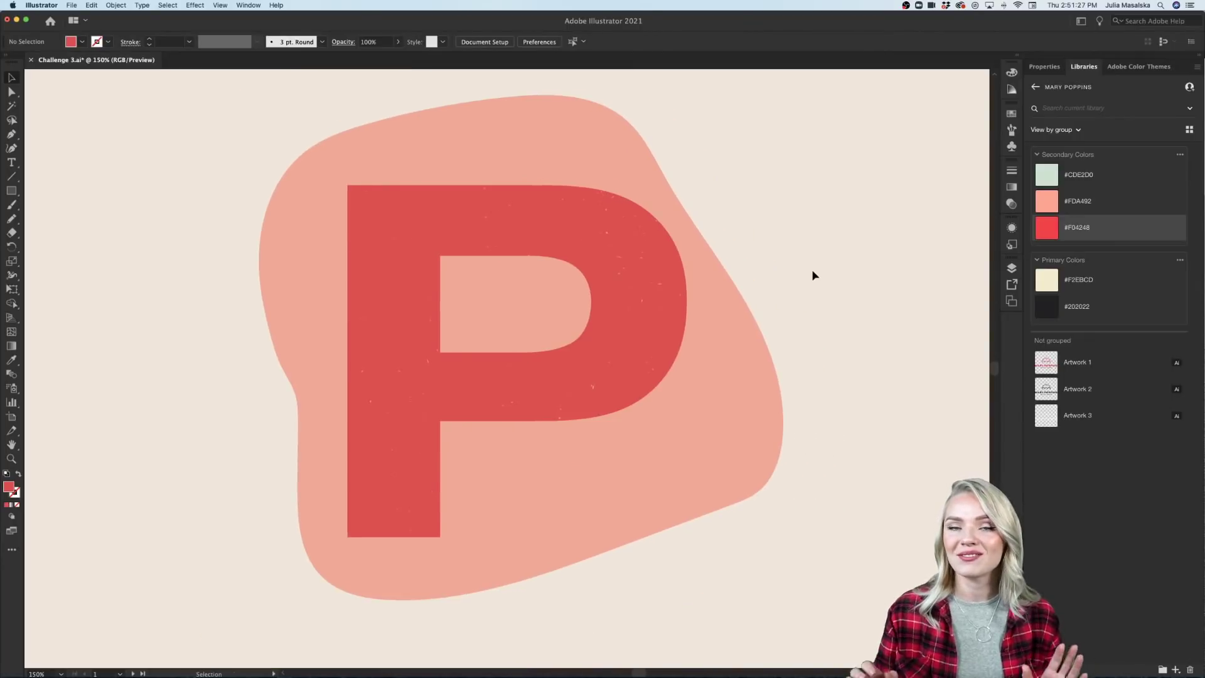
Scale the letter P and its pink background shape down together to less than half their size.
scroll(812, 270, down, 4)
scroll(812, 269, right, 4)
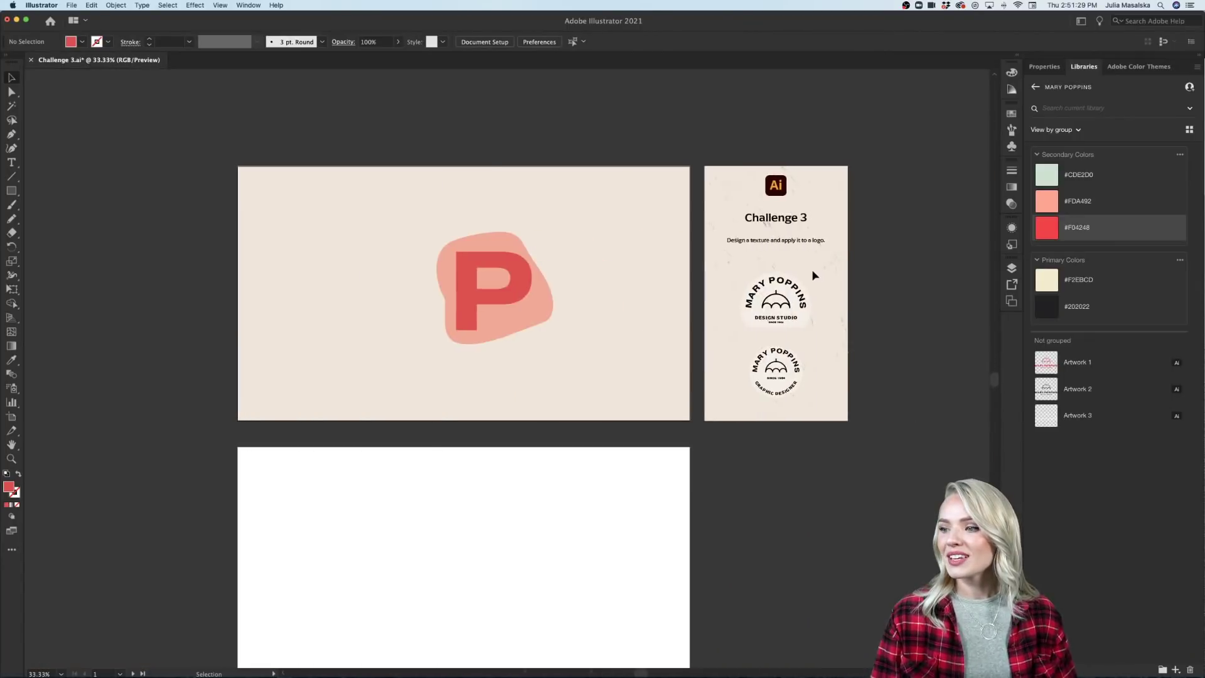
scroll(622, 268, up, 3)
scroll(620, 268, down, 3)
drag(566, 239, 466, 325)
drag(555, 288, 499, 288)
click(626, 307)
scroll(540, 325, up, 1)
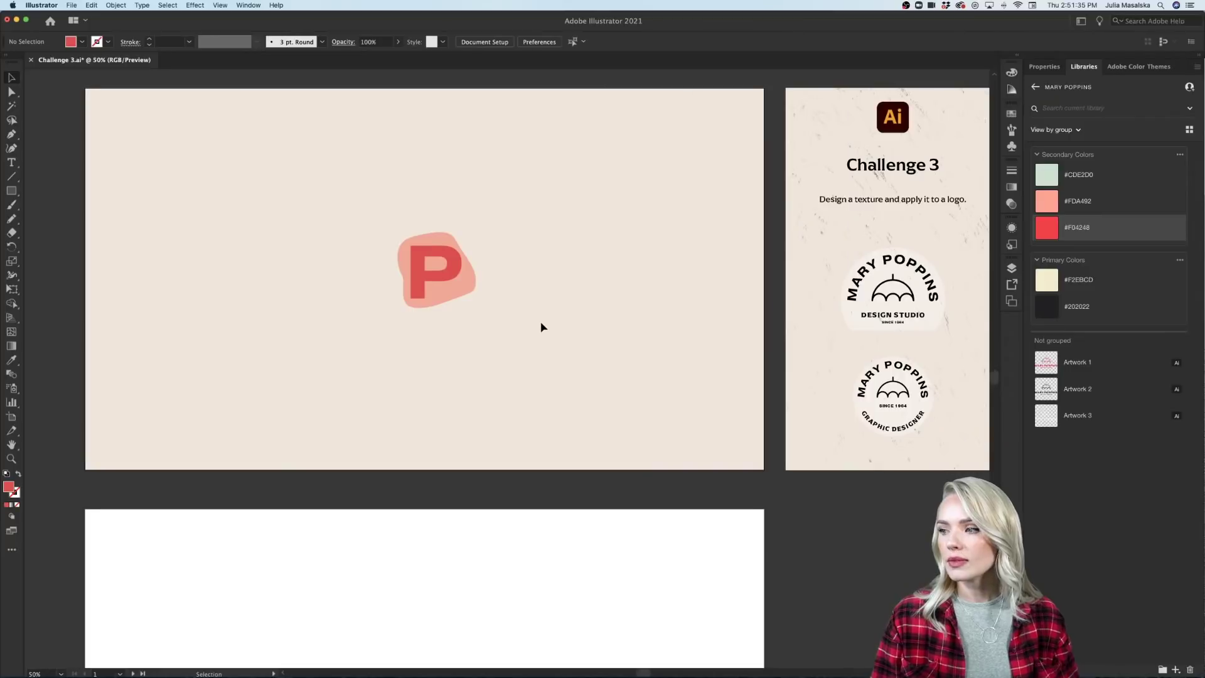
Copy the arched MARY POPPINS text from the upper sample logo and place it over the top of the letter P.
scroll(540, 325, right, 2)
click(796, 274)
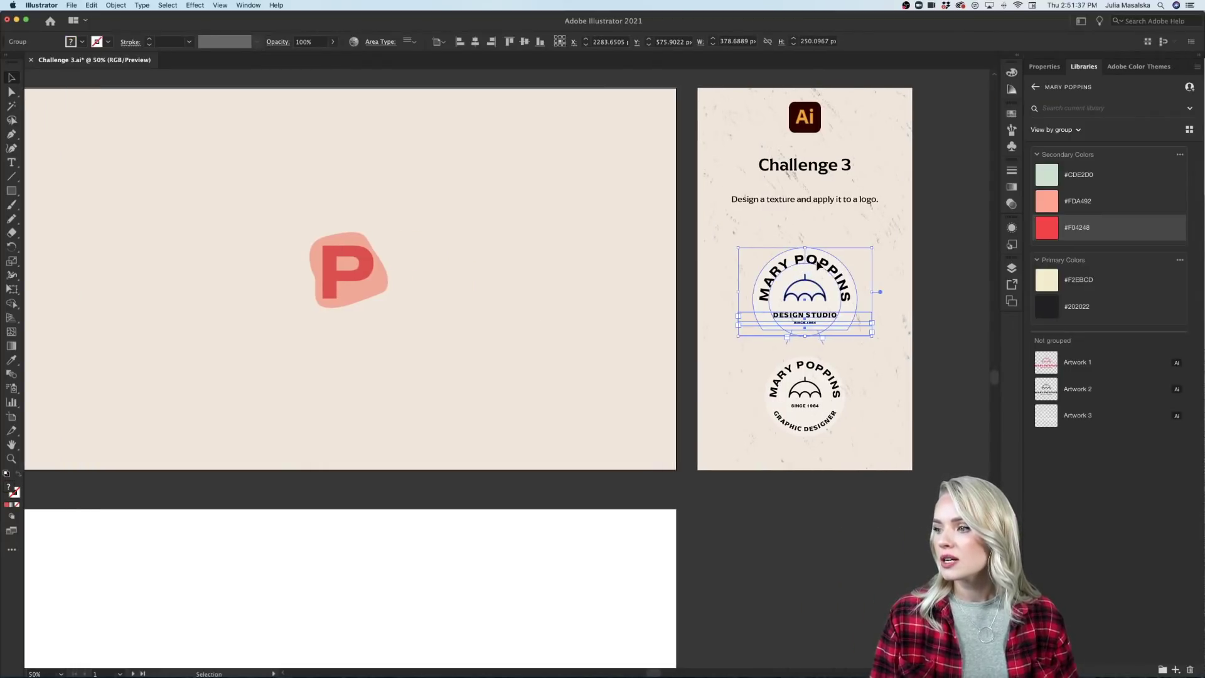
double_click(814, 266)
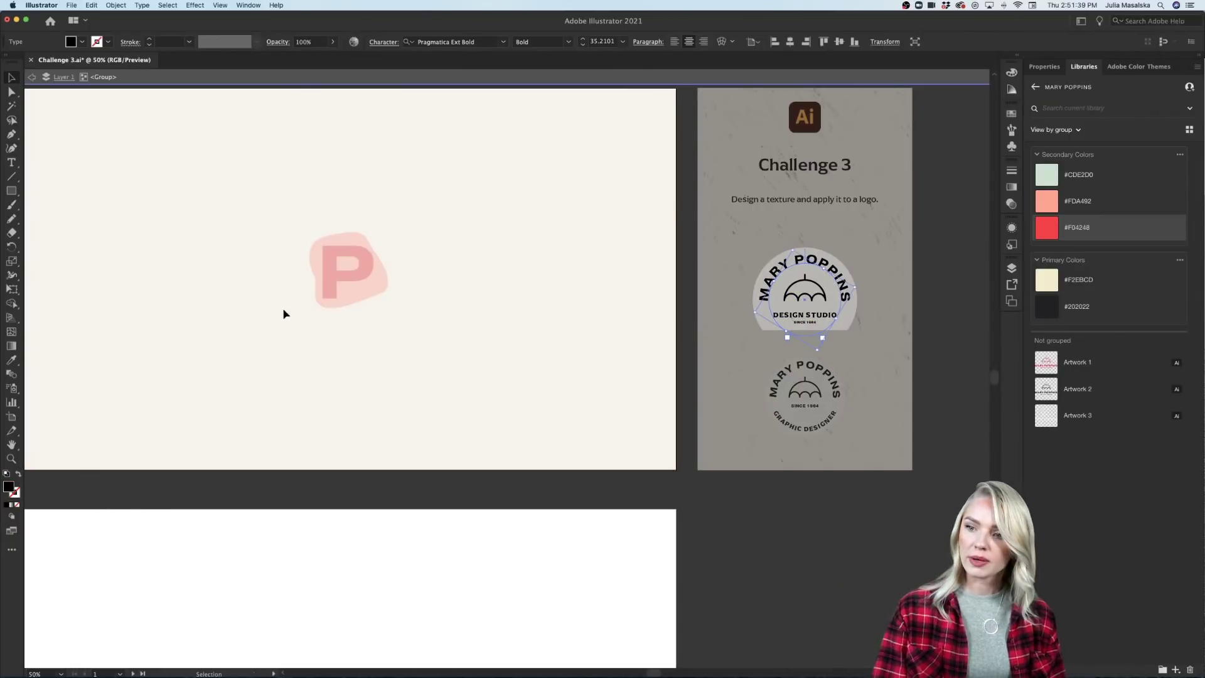
double_click(296, 332)
key(cmd+v)
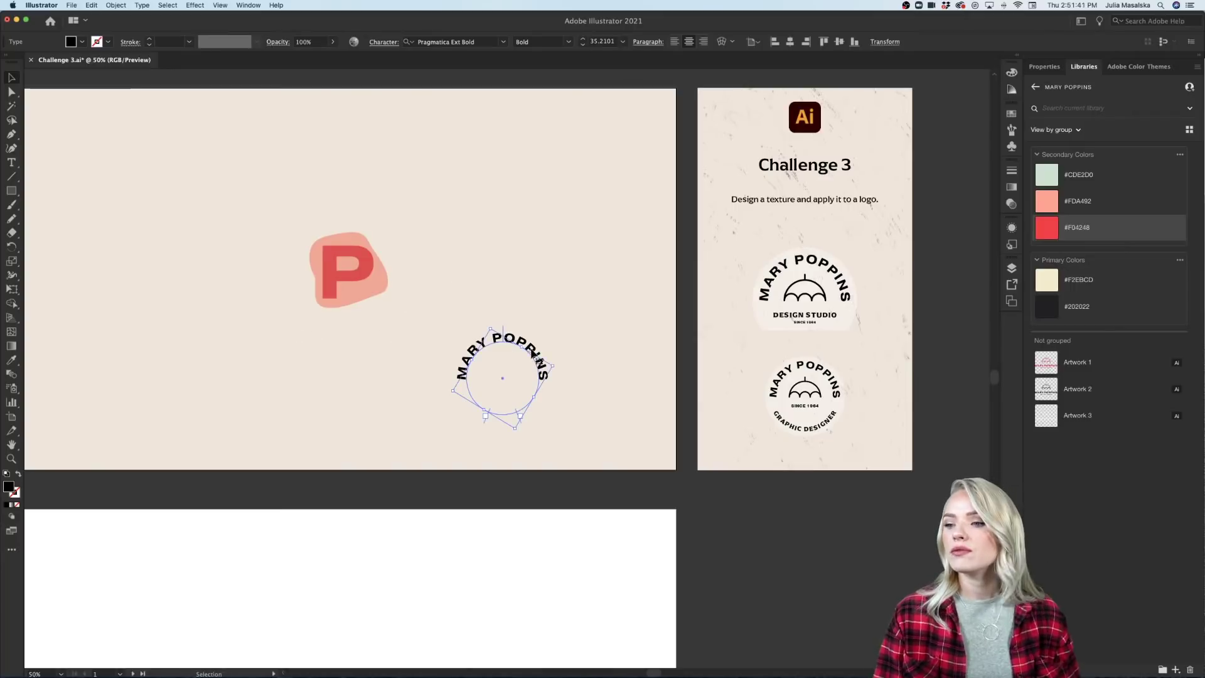
drag(534, 356, 378, 241)
click(430, 273)
scroll(431, 273, left, 3)
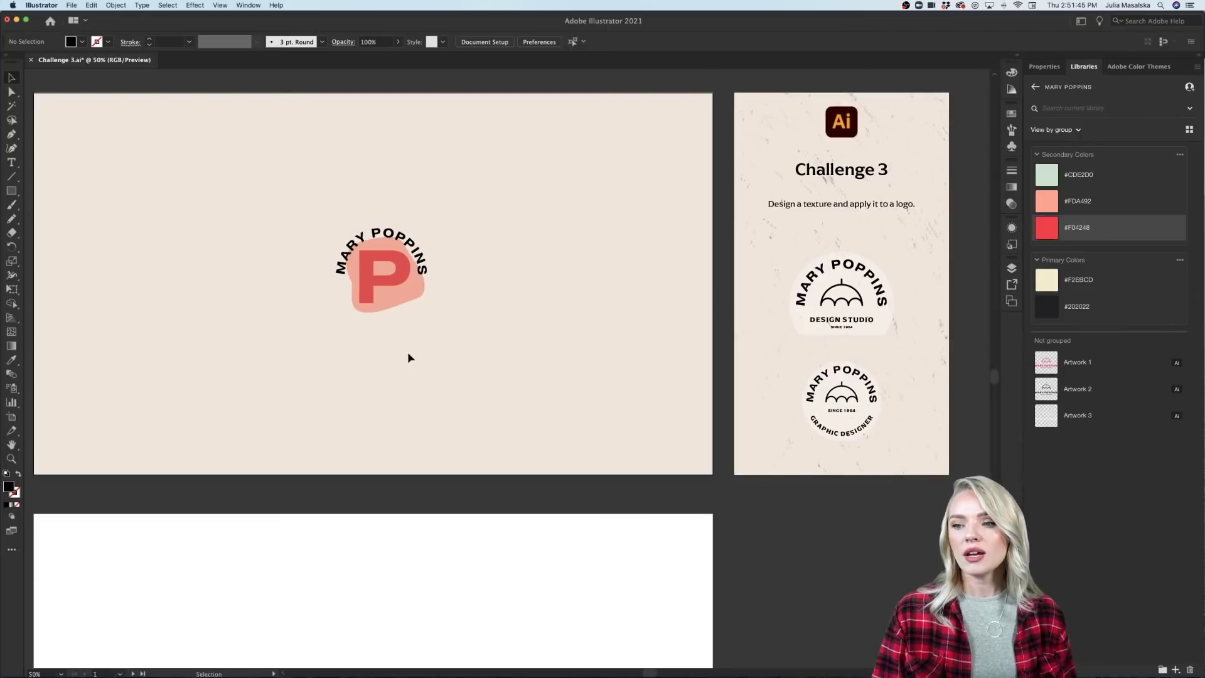
Copy the DESIGN STUDIO and SINCE 1964 text lines from the upper sample logo and place them below the letter P.
click(844, 326)
double_click(844, 326)
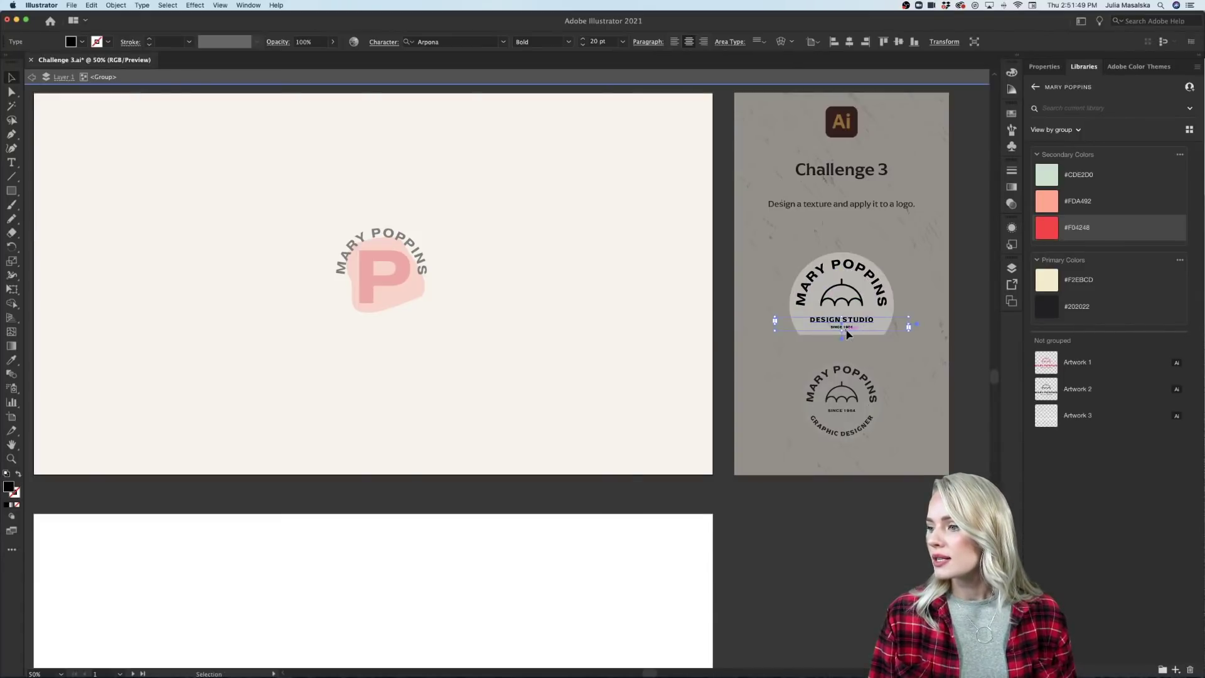
shift+click(847, 332)
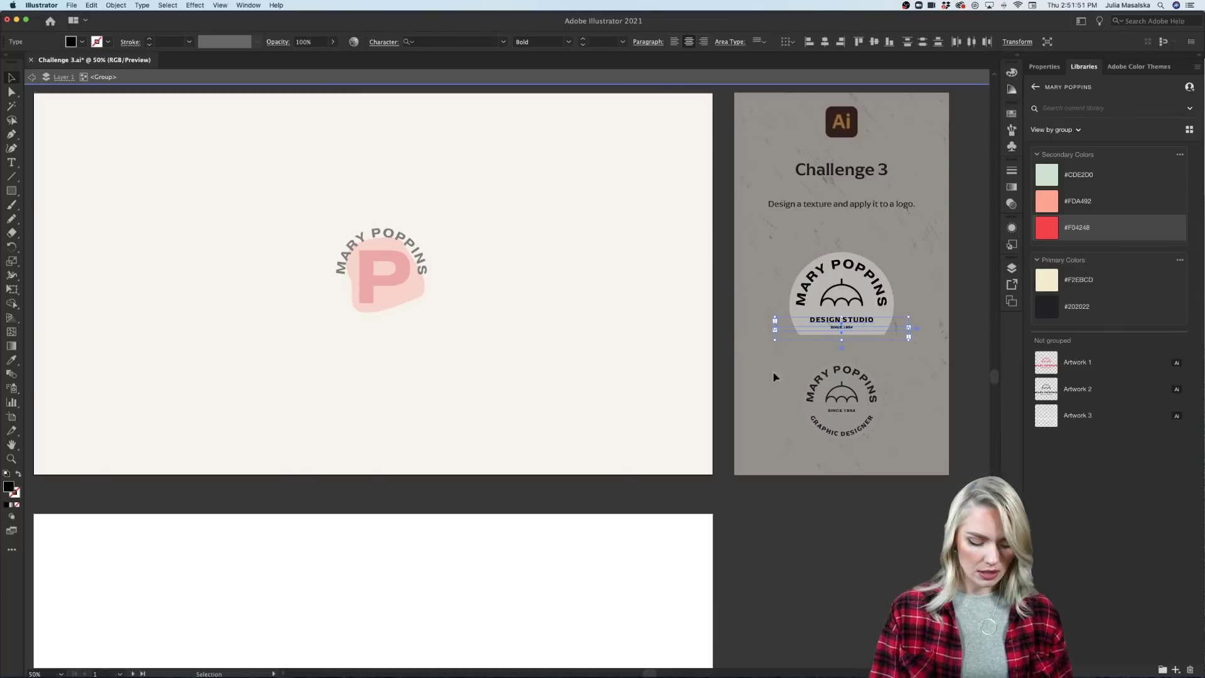
double_click(412, 388)
key(super+v)
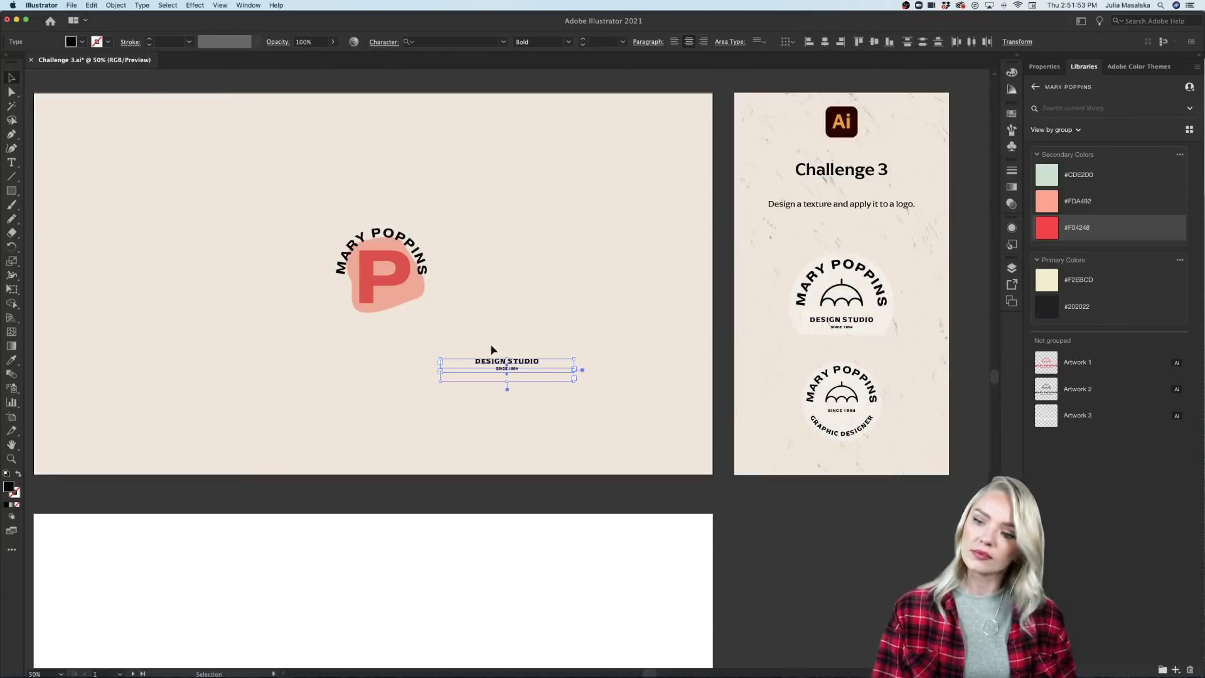
drag(521, 368, 395, 359)
key(super+equal)
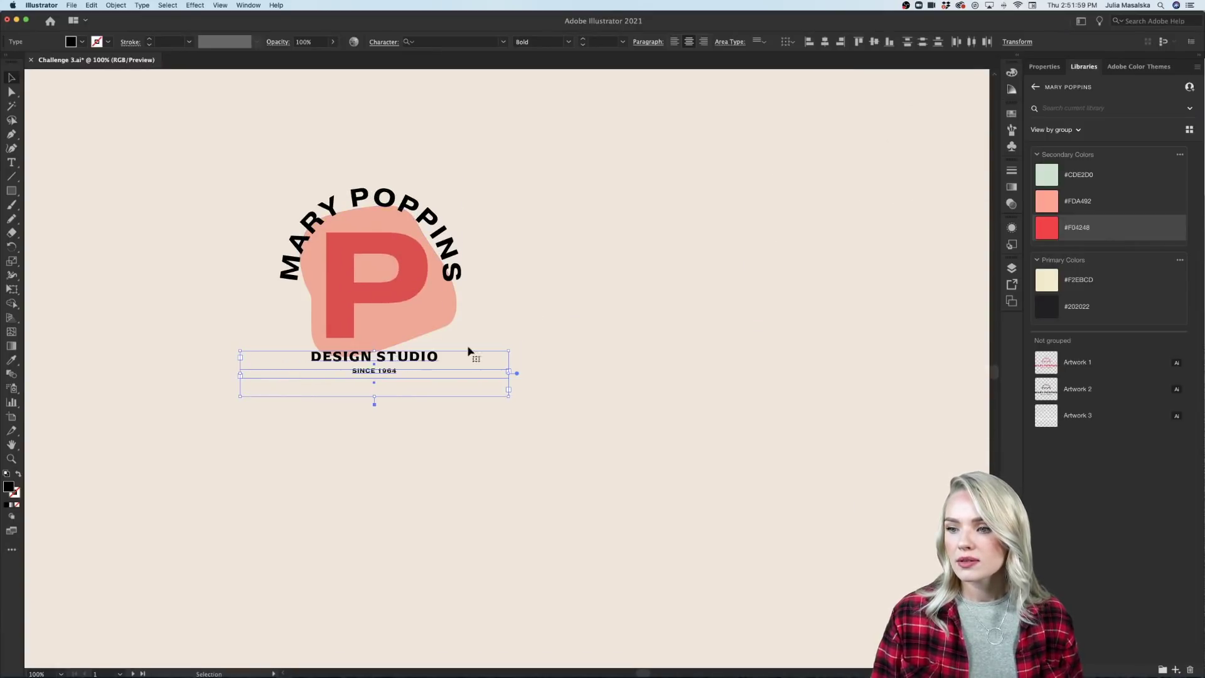
click(589, 337)
scroll(586, 330, left, 1)
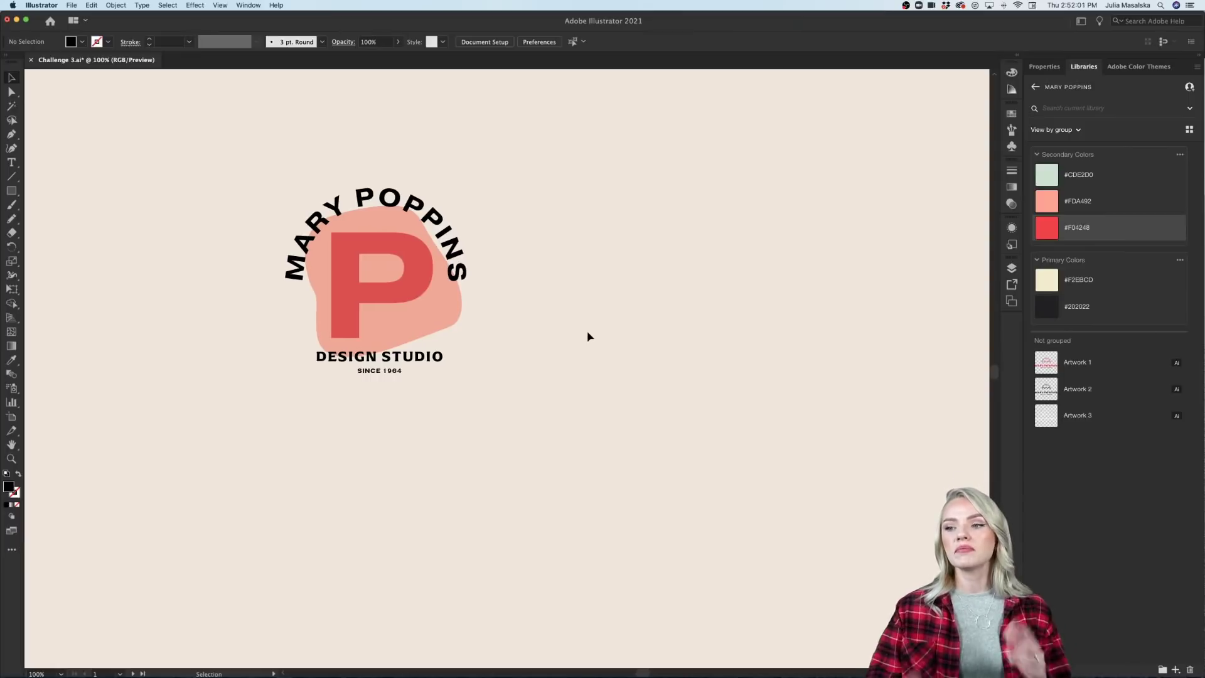
Delete the freehand pink shape behind the letter P.
click(454, 321)
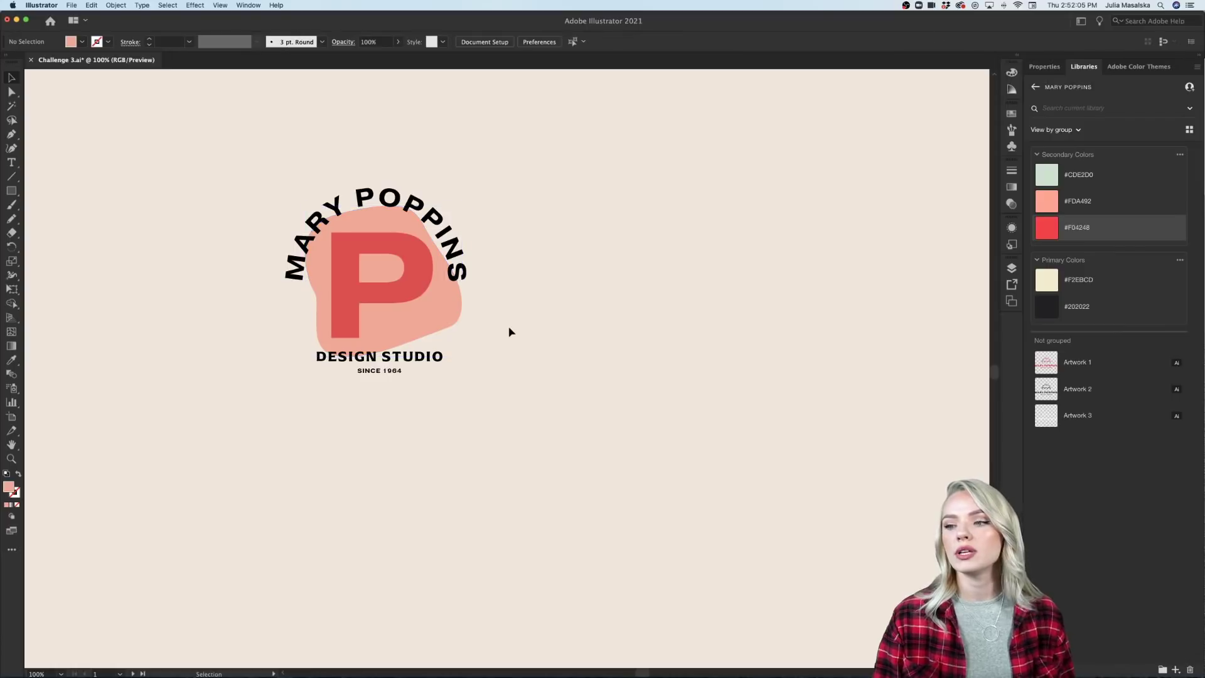
scroll(509, 330, up, 1)
key(Delete)
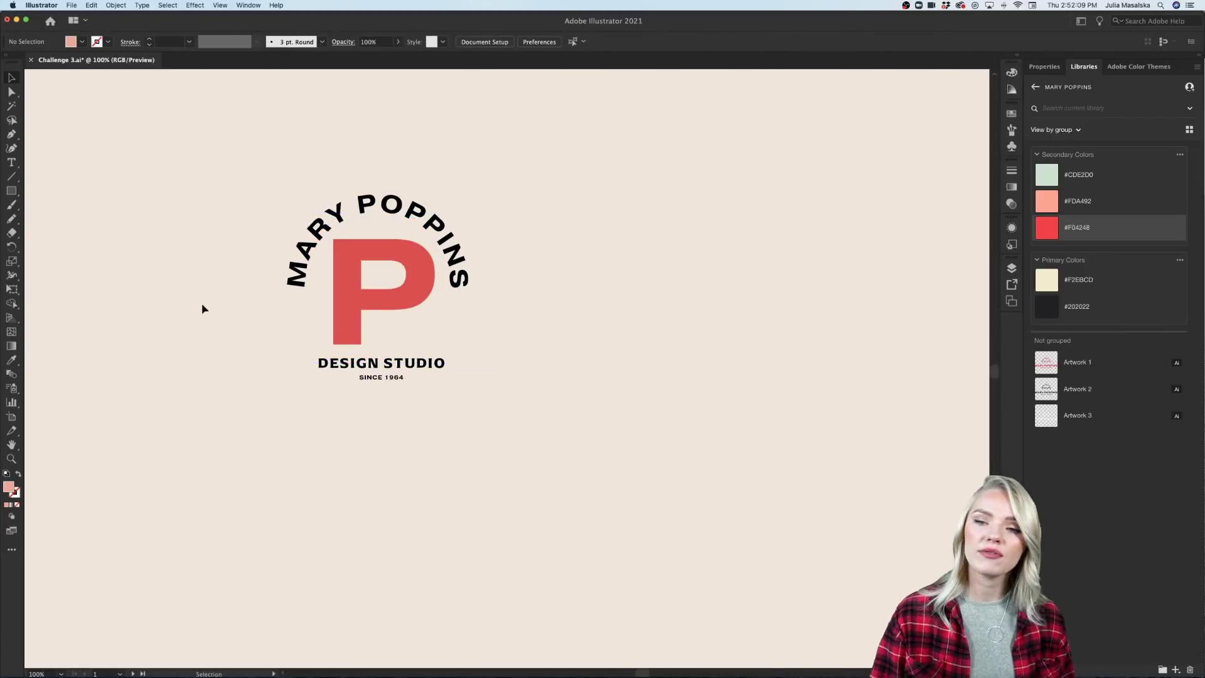
Draw a pink rectangle about 224 × 303 px over the logo and round its corners fully, to about 112 px.
click(11, 192)
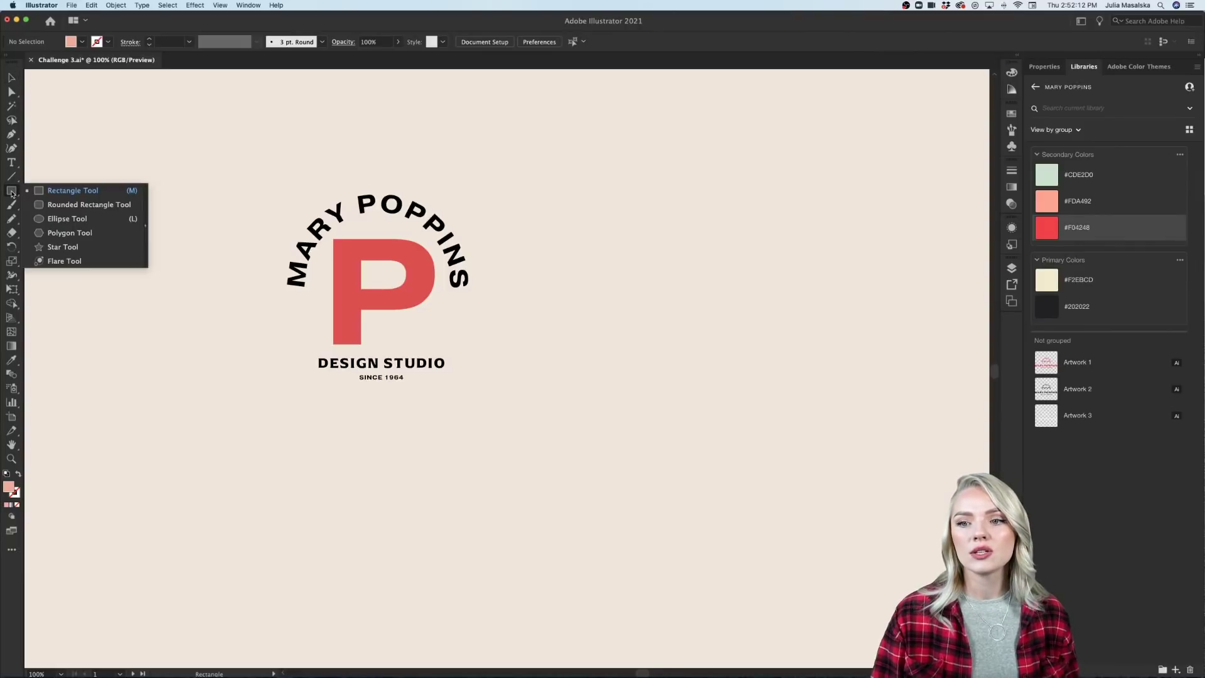
click(70, 192)
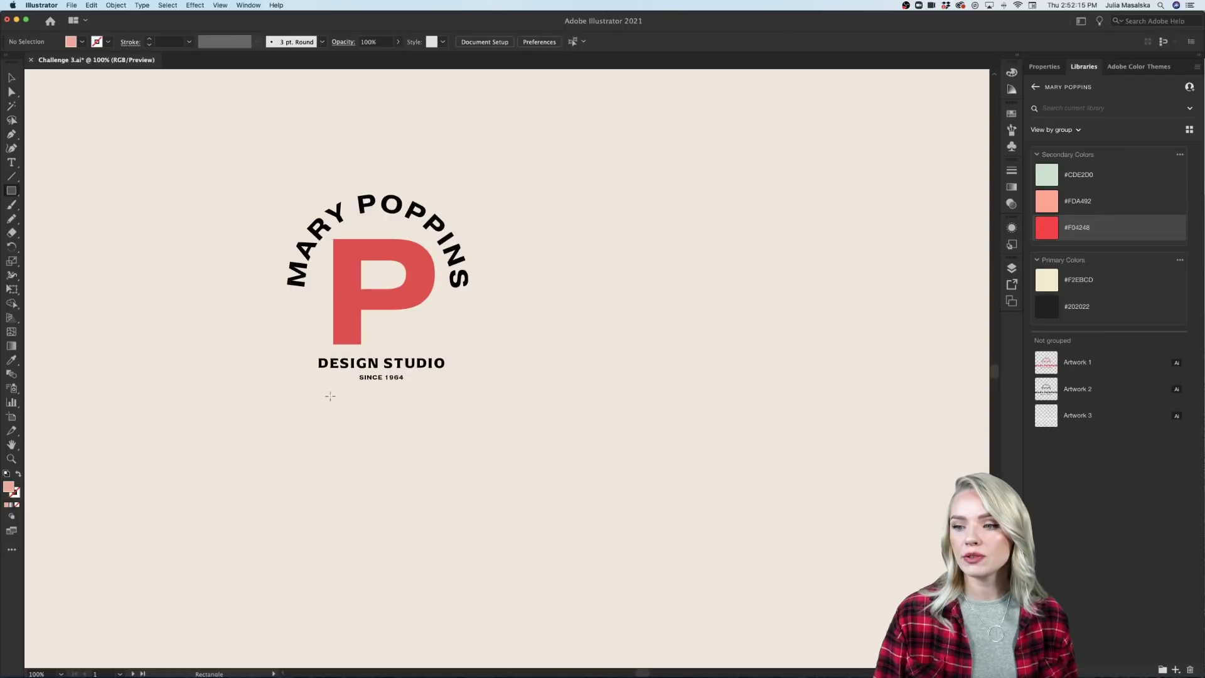
drag(298, 433, 457, 213)
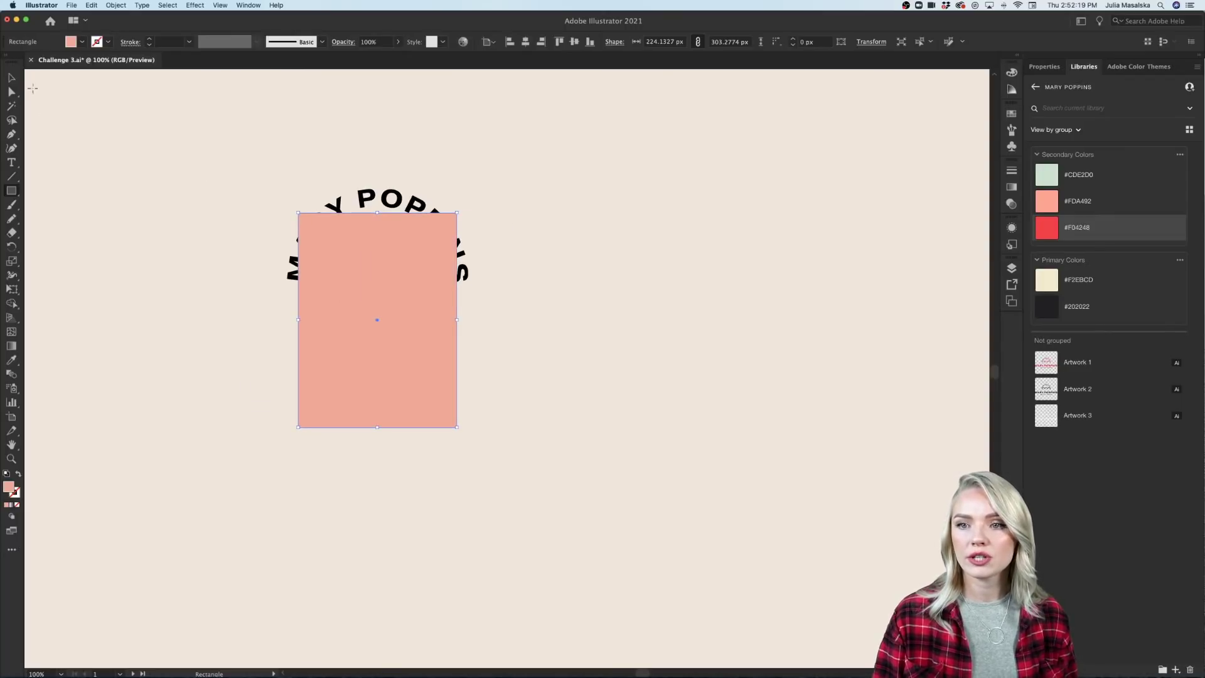
click(12, 78)
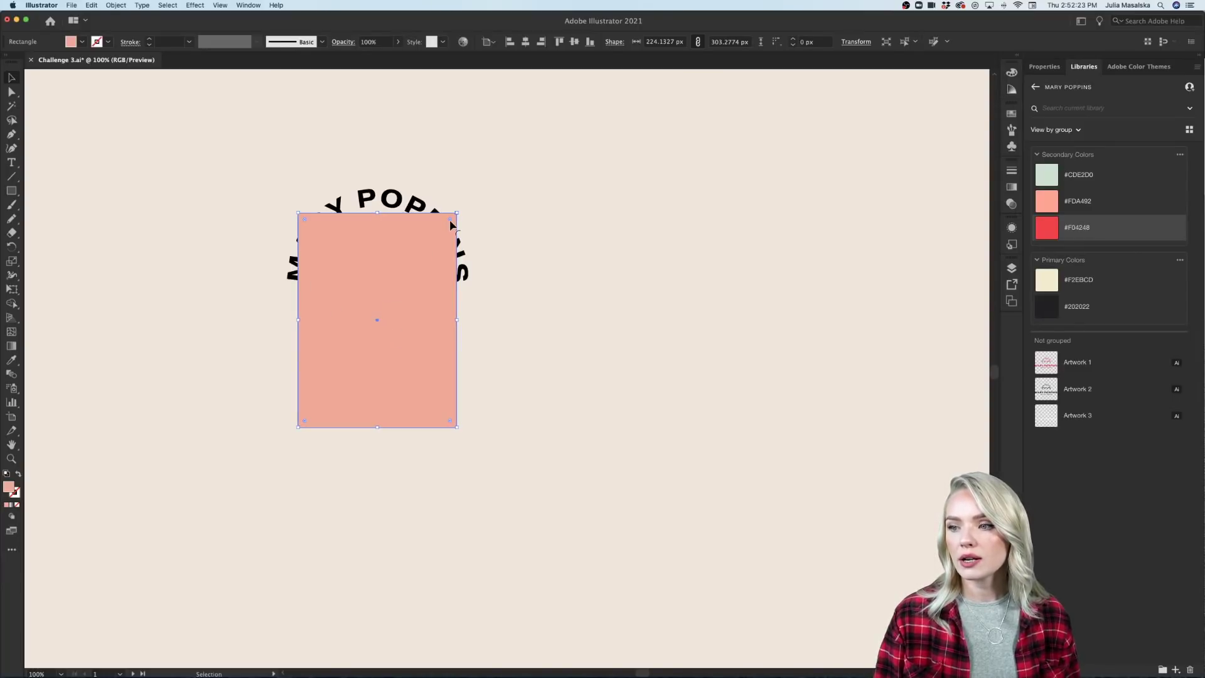
drag(451, 221, 378, 339)
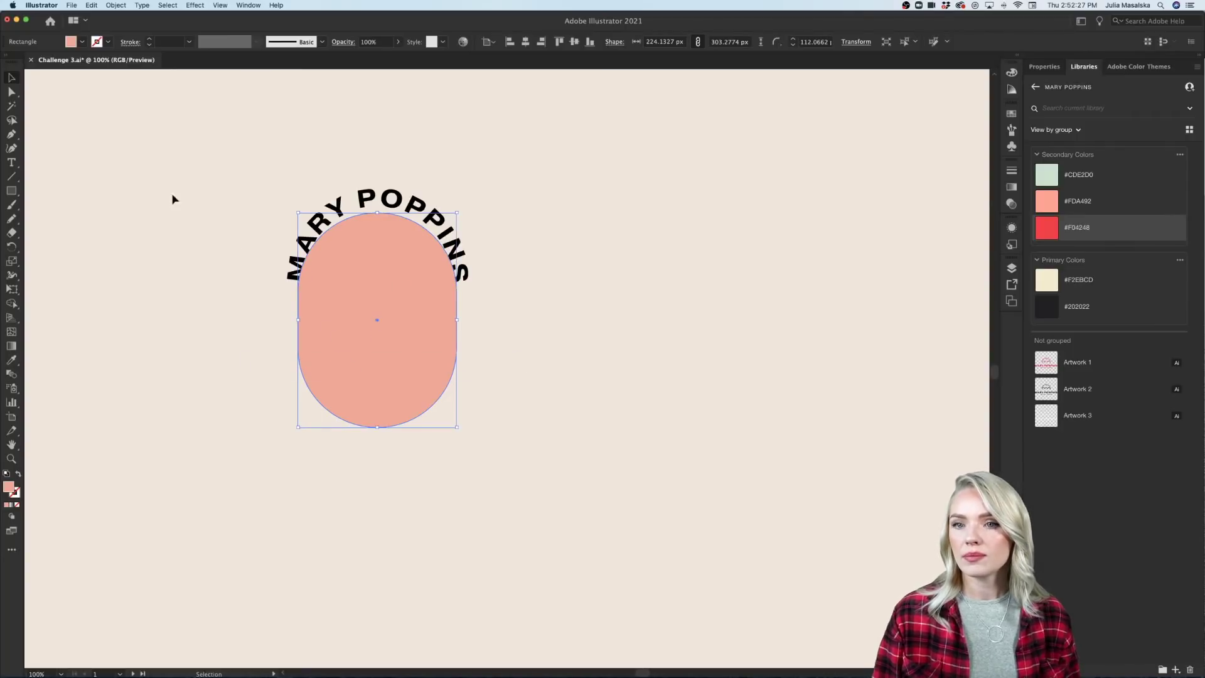
drag(379, 393, 378, 394)
Enlarge the arched MARY POPPINS text so it curves clear of the rounded pink shape's top.
click(491, 361)
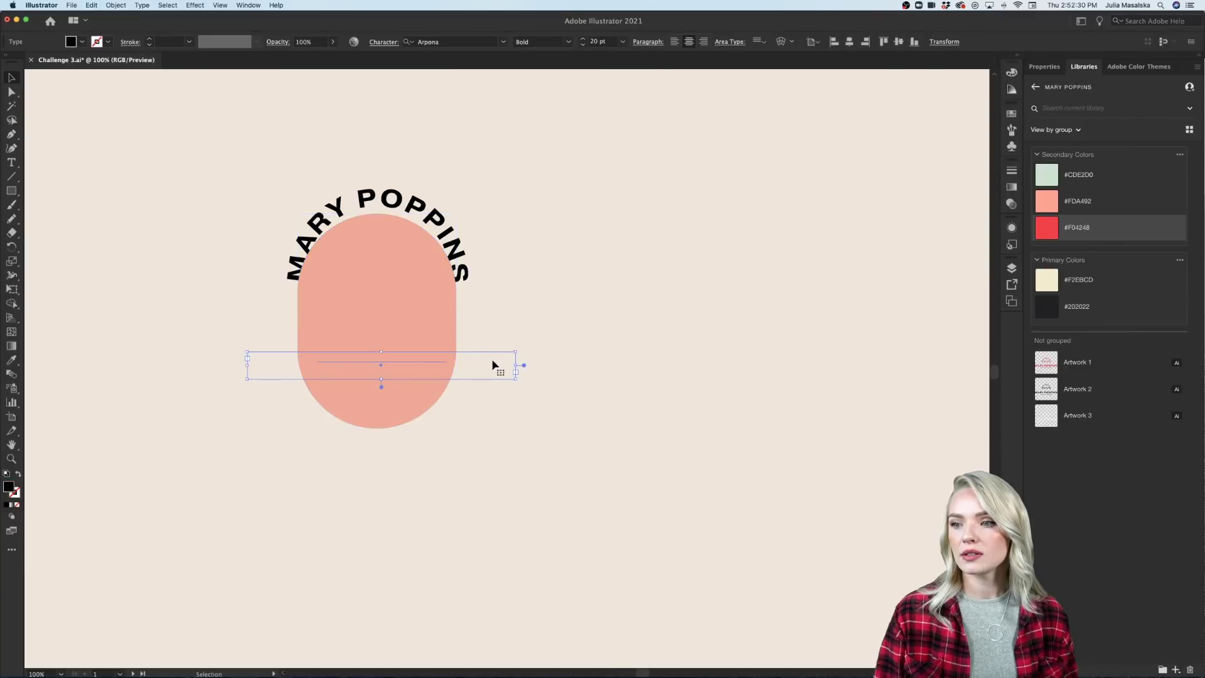
click(465, 263)
mouse_move(482, 253)
mouse_down()
mouse_move(498, 249)
mouse_move(479, 264)
mouse_up()
click(586, 337)
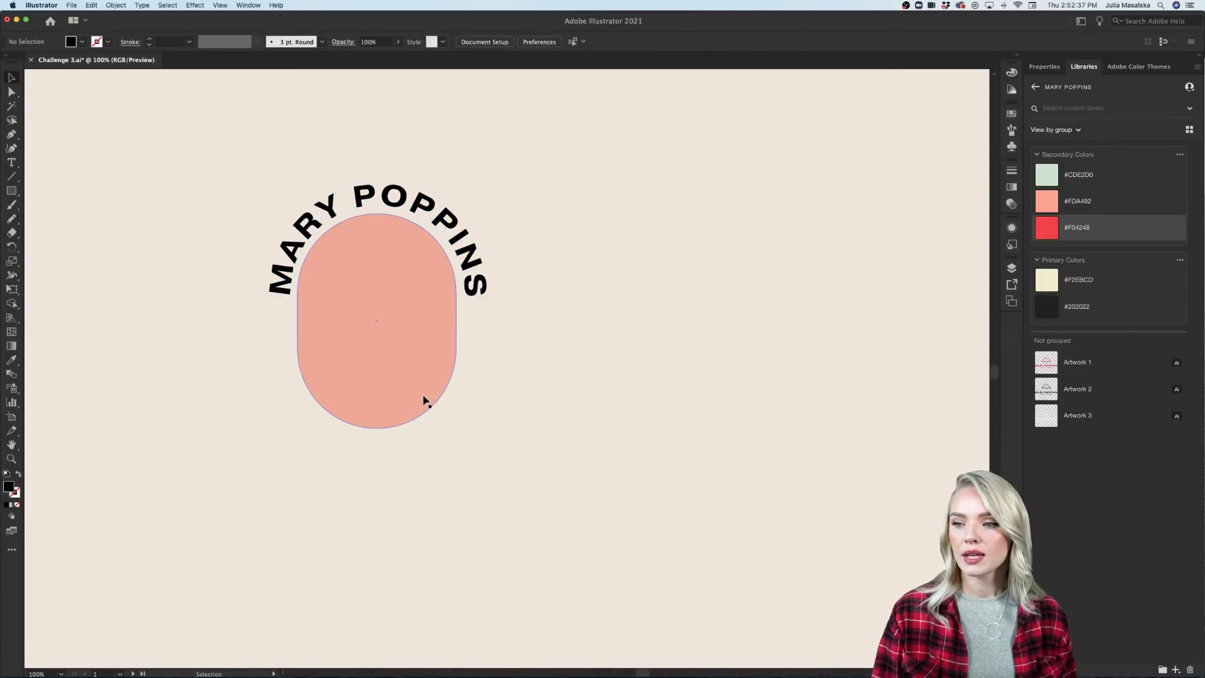
Send the rounded pink shape backward behind the letter P and the DESIGN STUDIO and SINCE 1964 text.
click(424, 396)
key(super+[)
key(super+[)
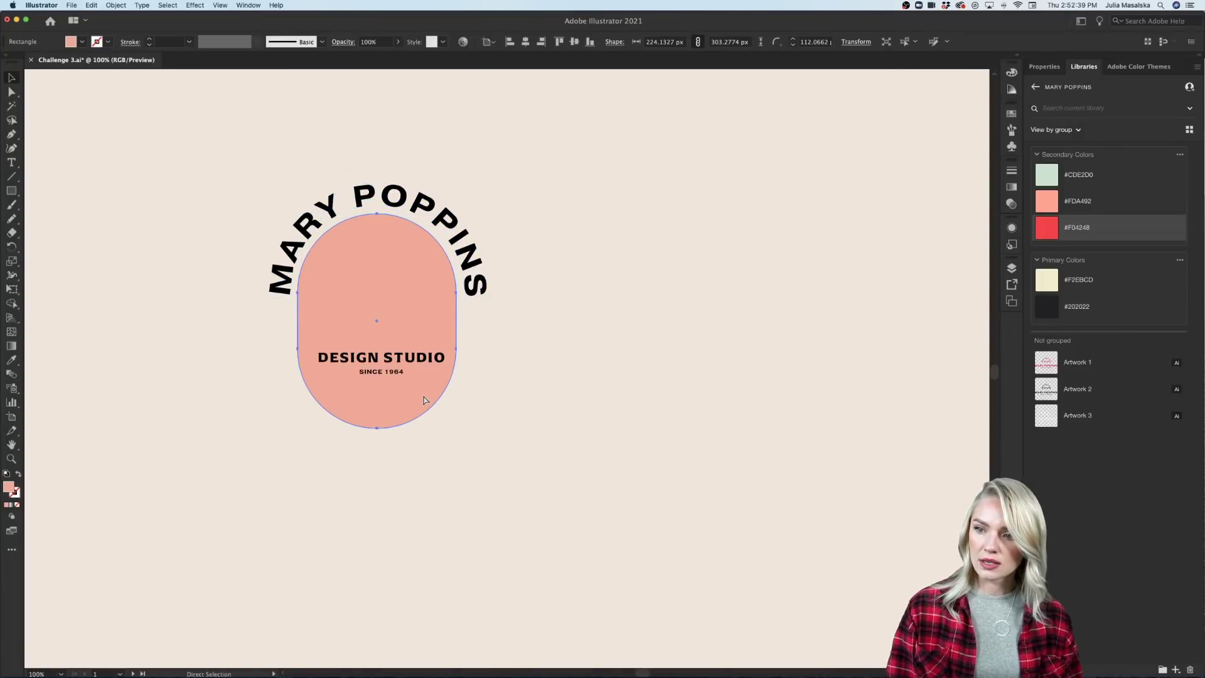
key(super+[)
click(624, 423)
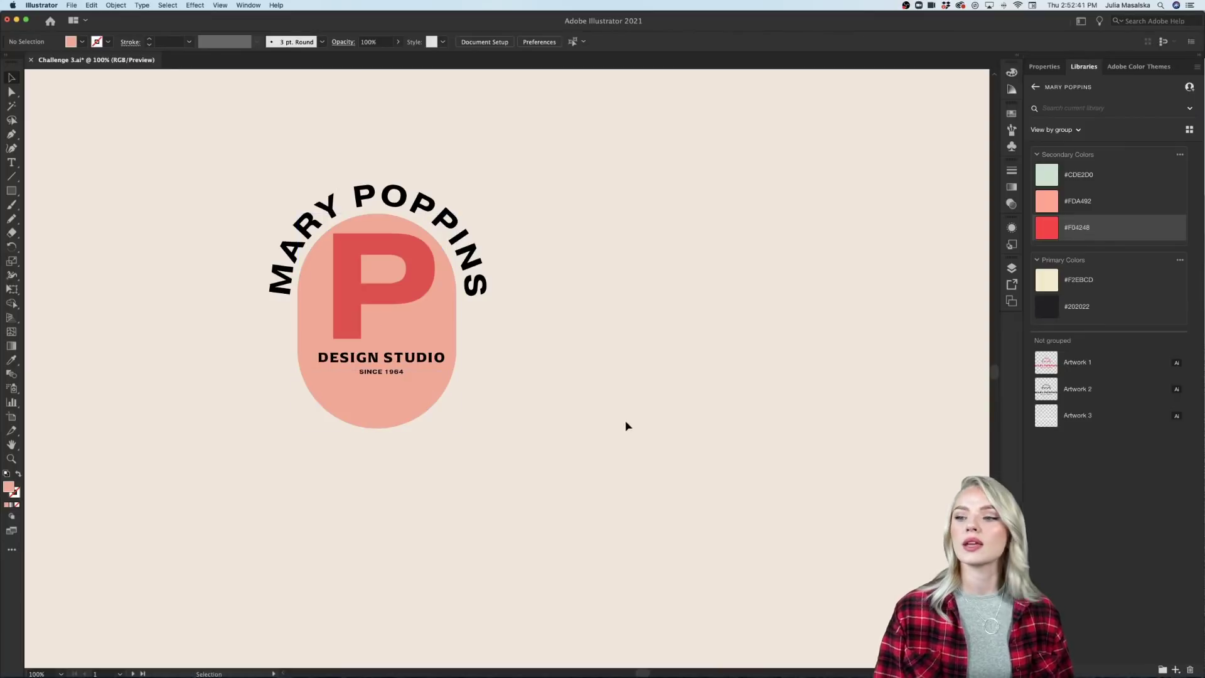
key(super+minus)
key(super+minus)
key(super+minus)
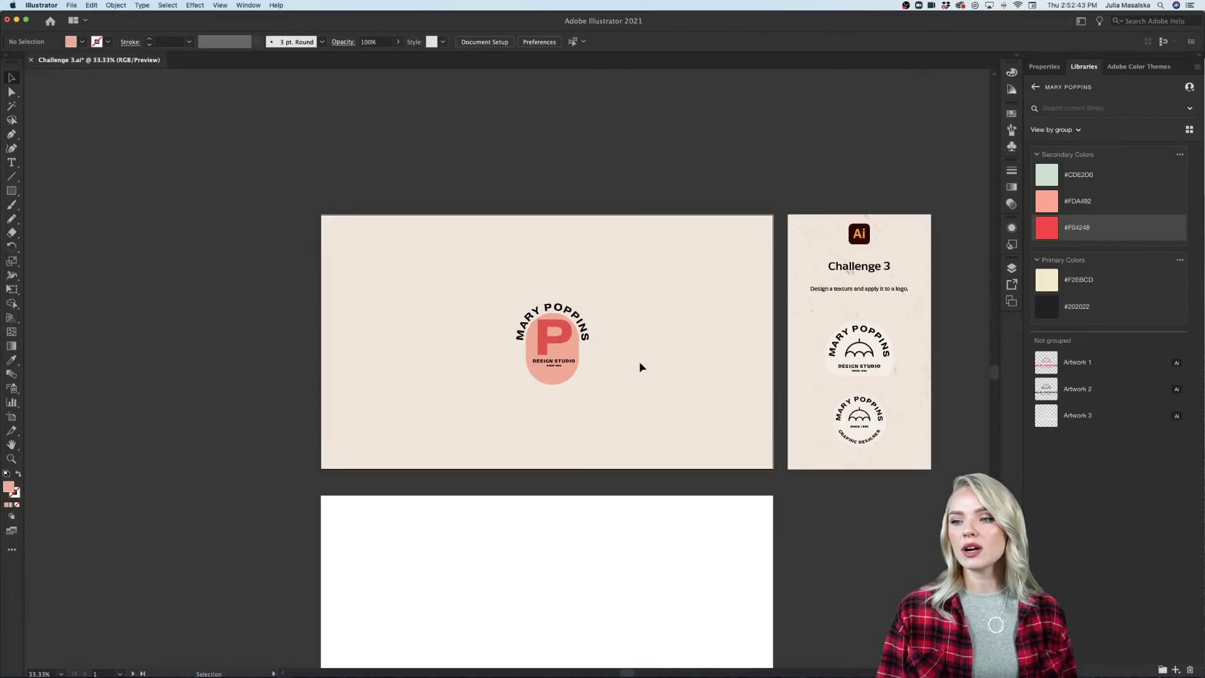
scroll(578, 378, up, 1)
scroll(579, 377, right, 1)
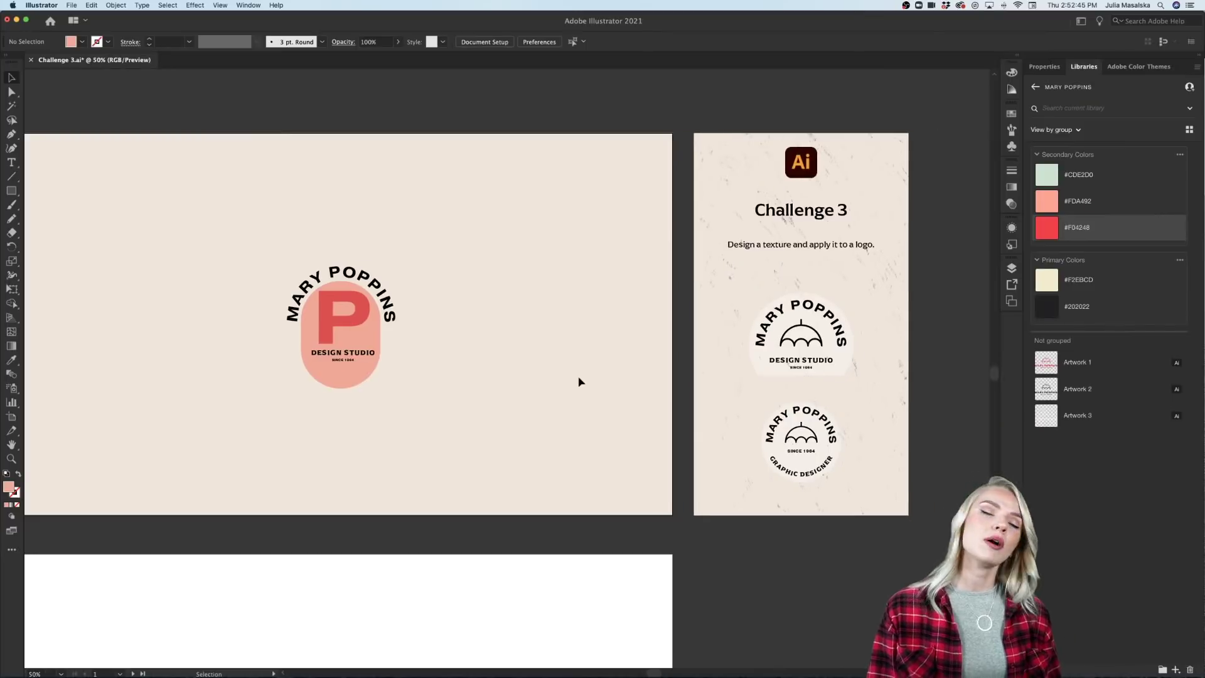
Delete the rounded pink shape behind the letter P in the MARY POPPINS logo.
click(377, 344)
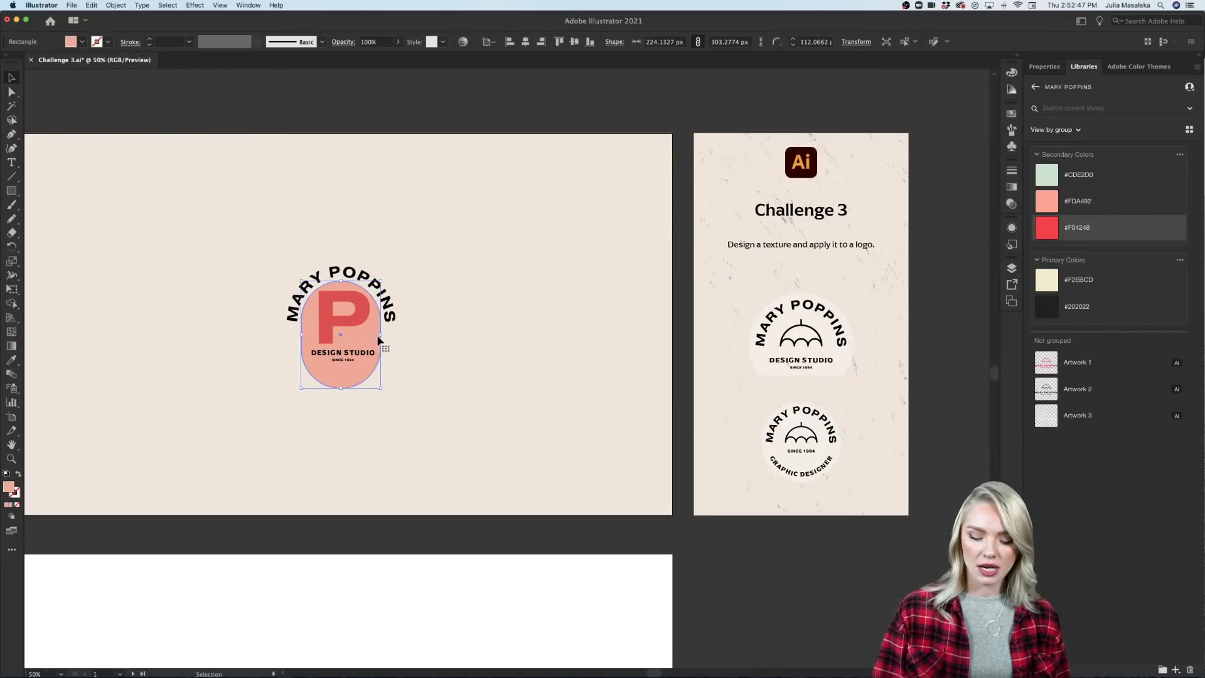
key(Delete)
scroll(351, 326, up, 6)
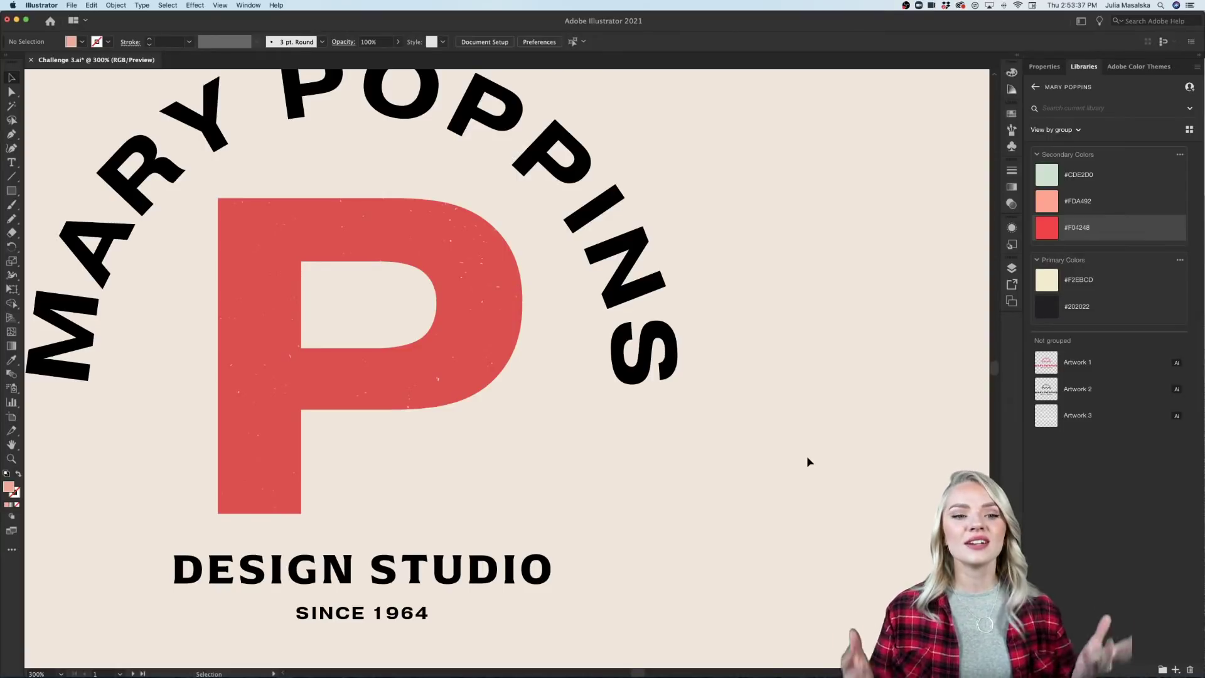
scroll(756, 437, left, 5)
scroll(756, 437, up, 2)
scroll(756, 439, left, 1)
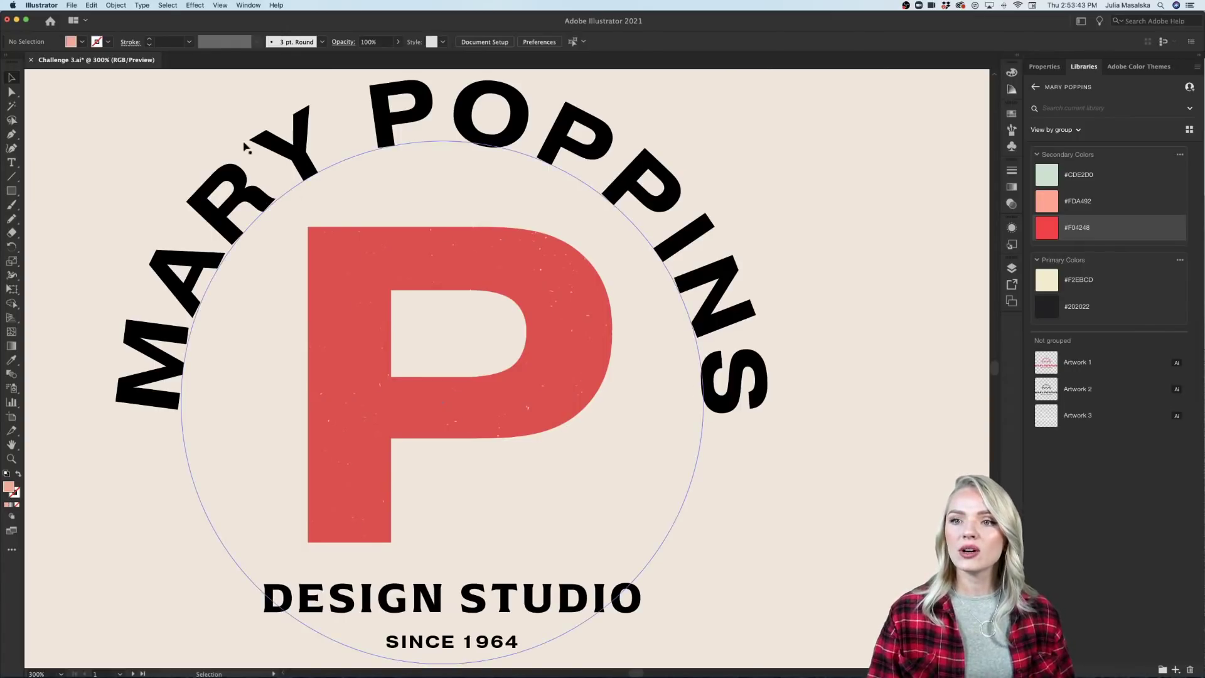
Set up a JPEG export of Challenge 3 using all artboards with the Desktop as destination, and cancel it.
click(71, 5)
mouse_move(125, 168)
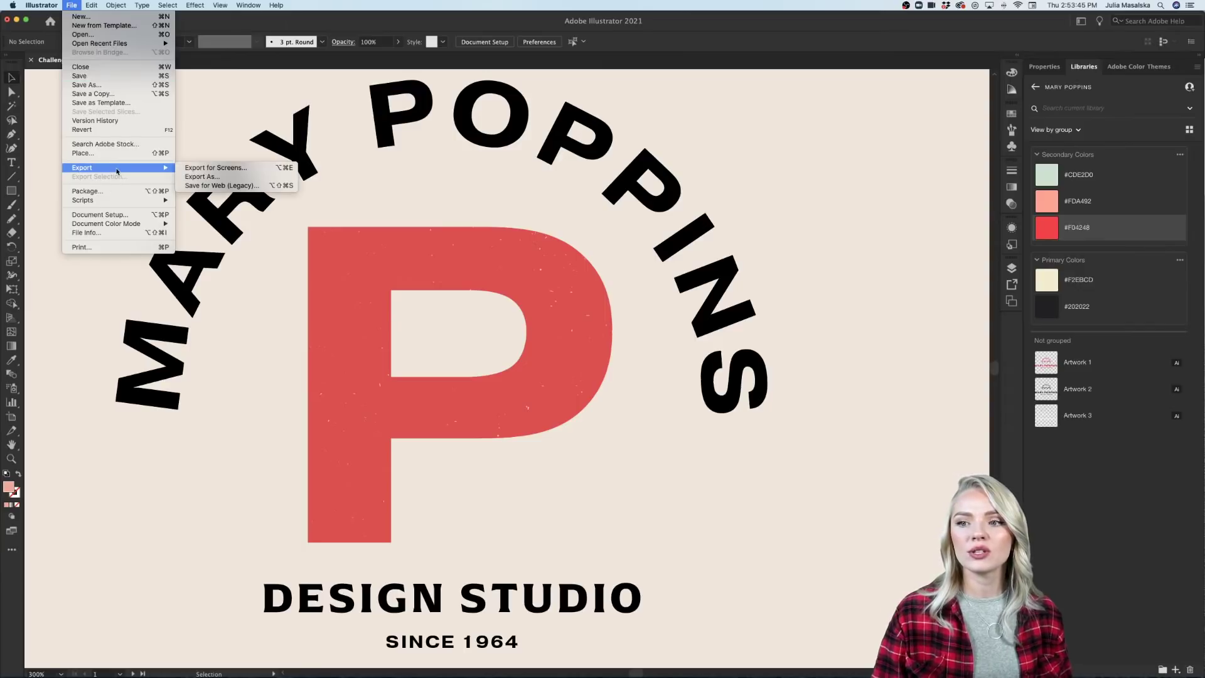
click(214, 176)
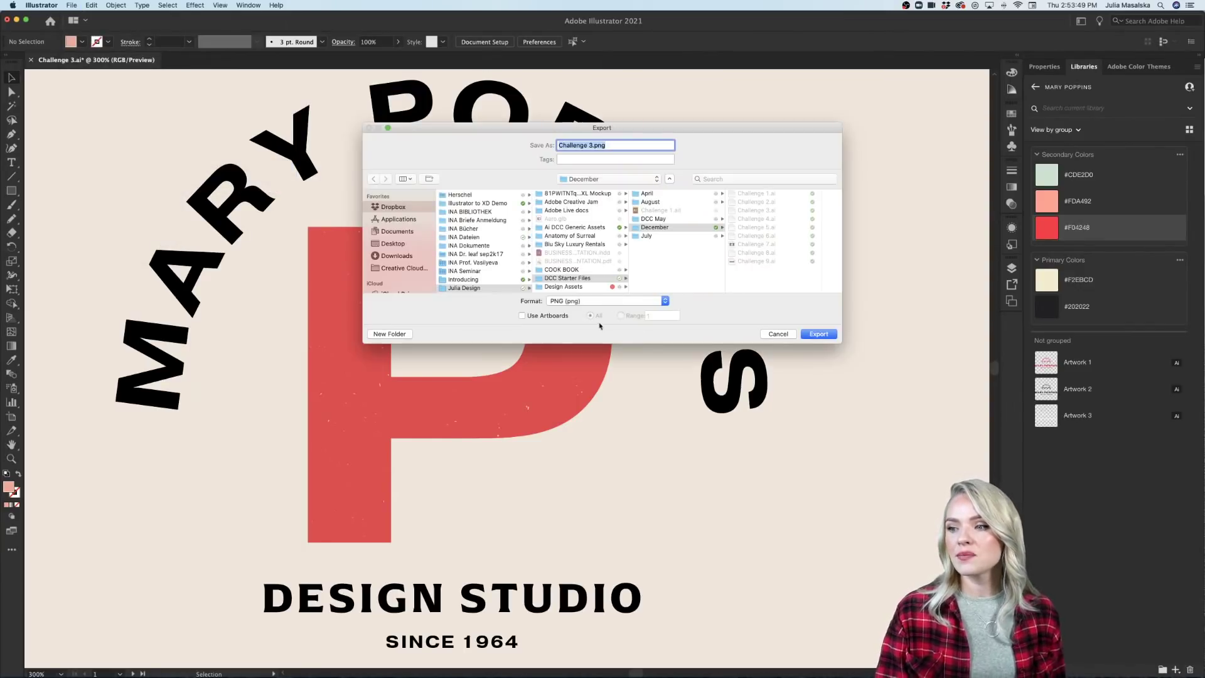
click(604, 301)
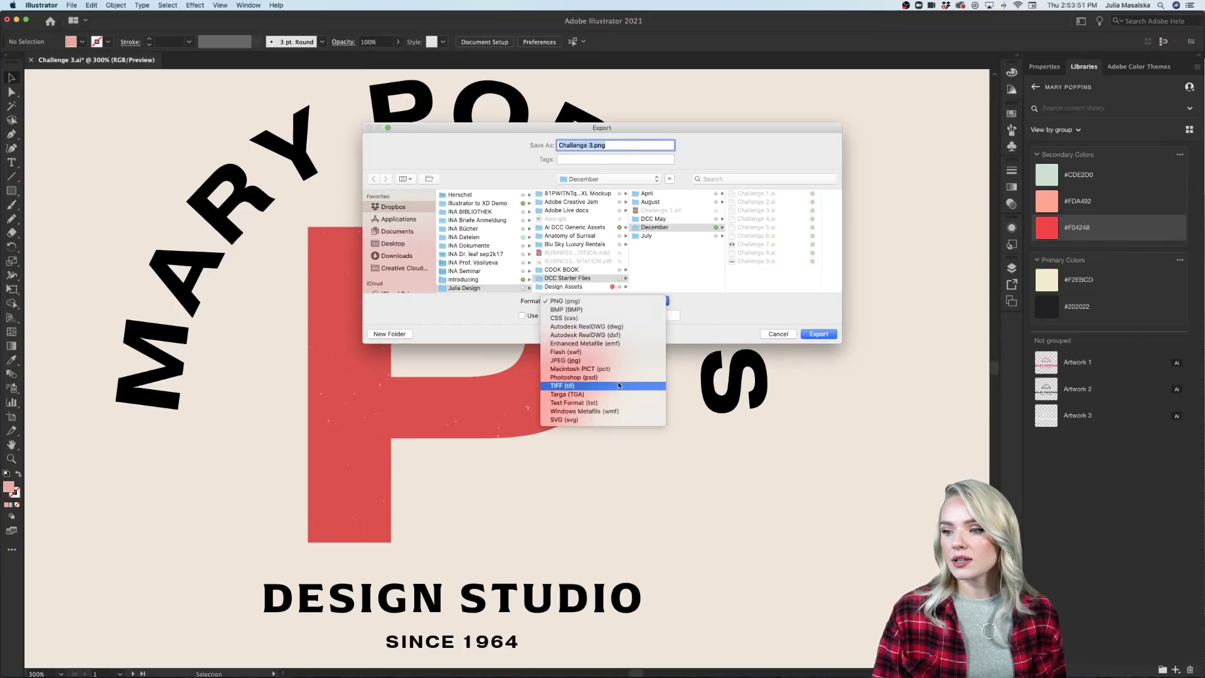
click(618, 360)
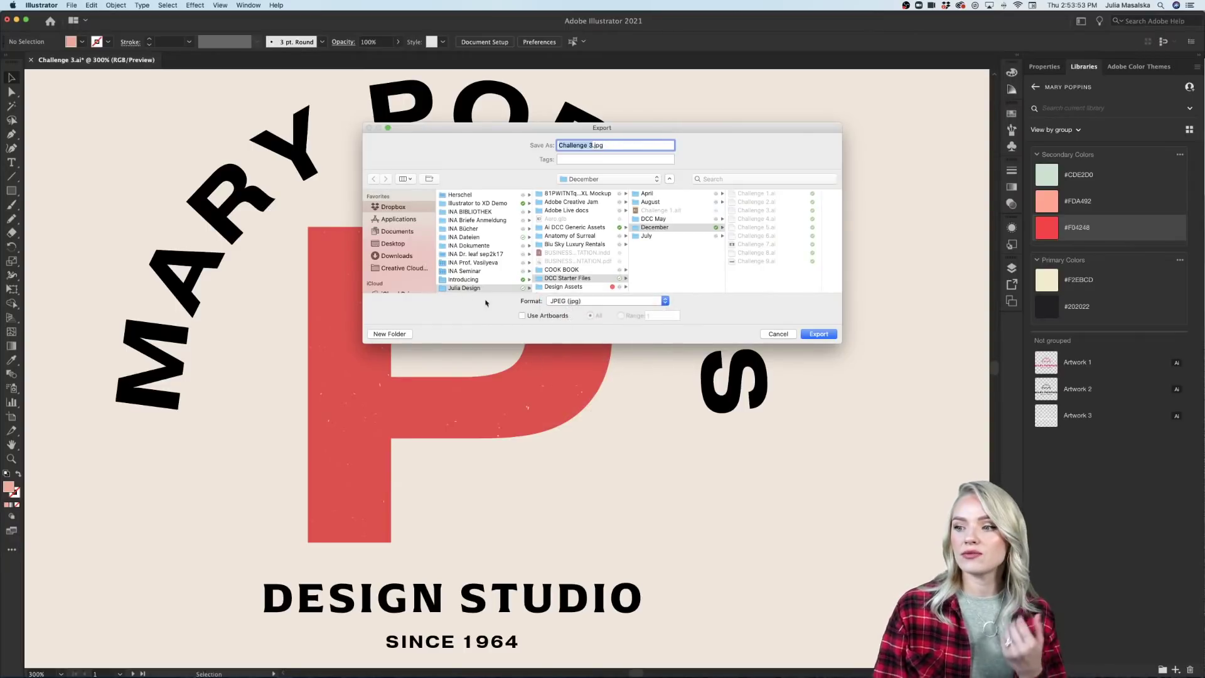
click(522, 316)
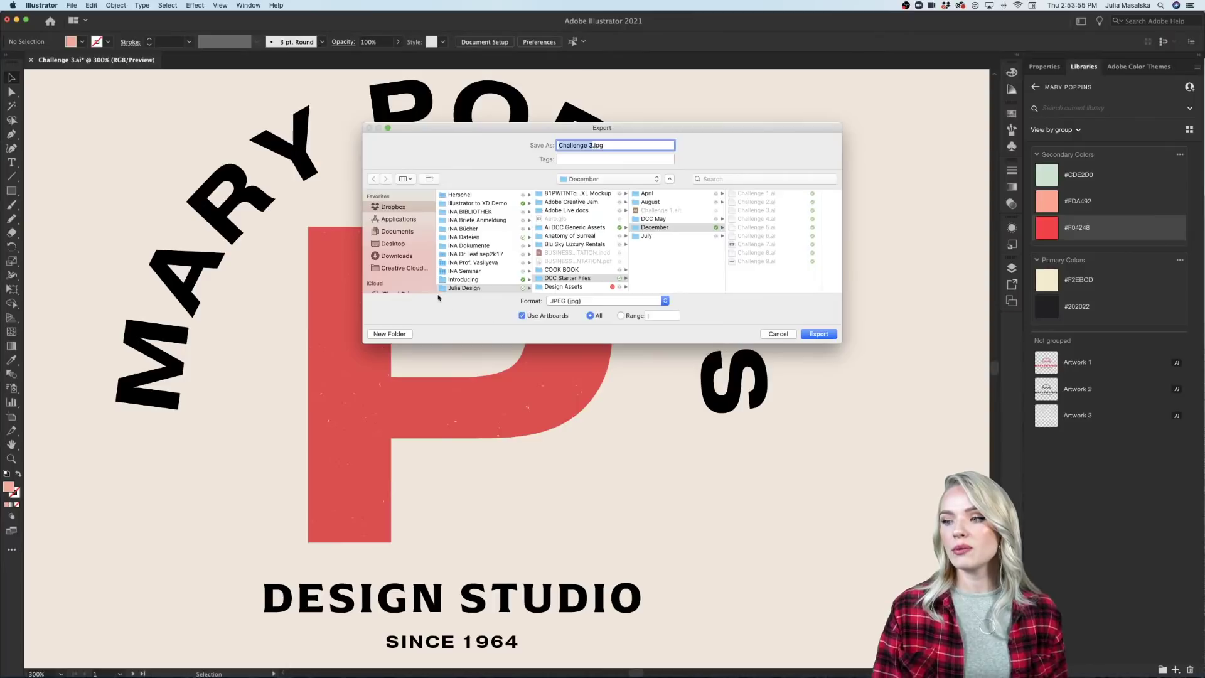
click(395, 244)
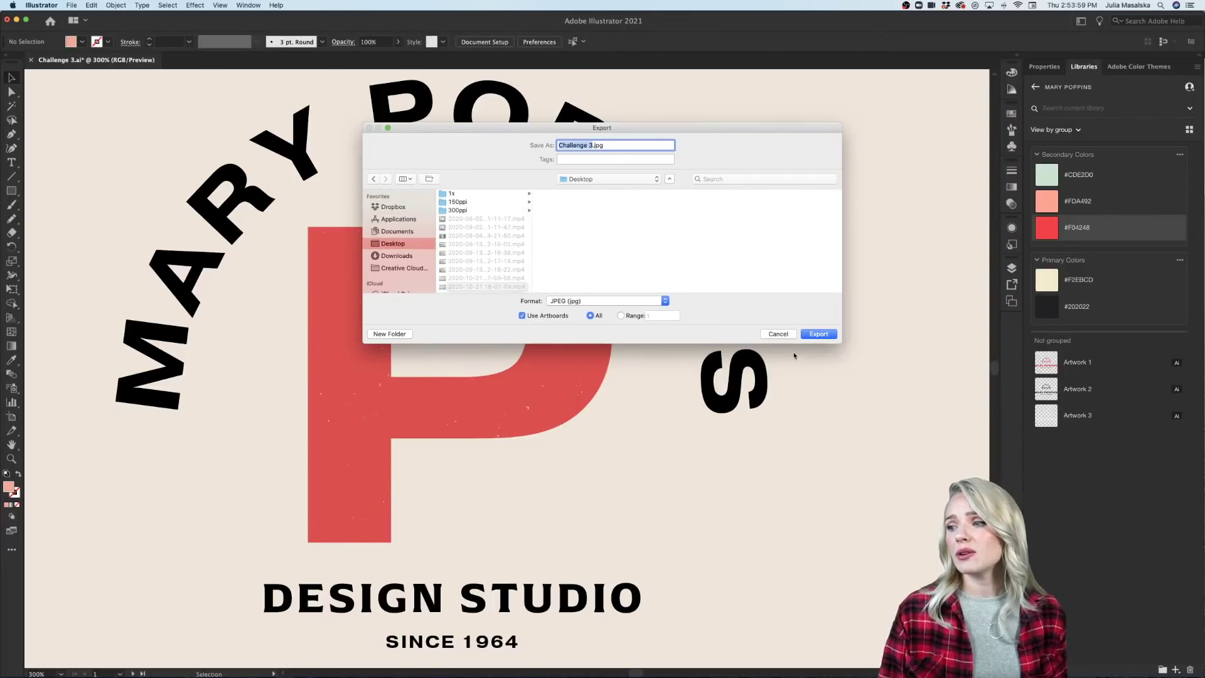
click(778, 334)
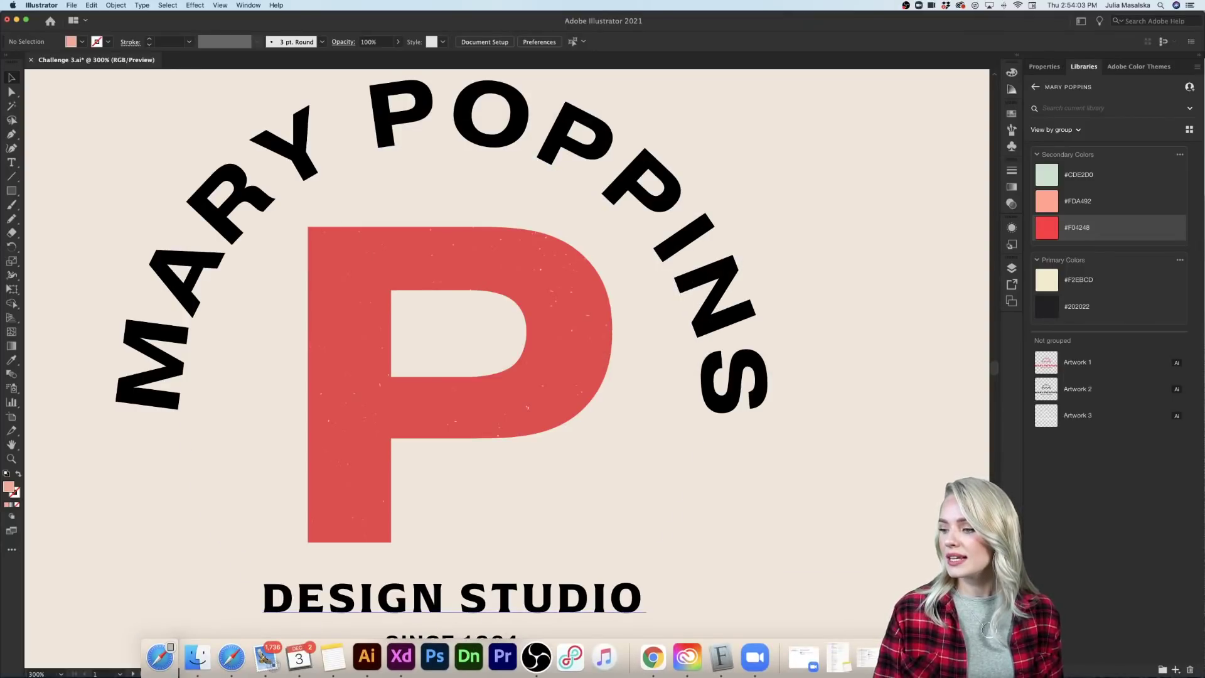
Switch to Discord's challenge channel in Safari and view the posted Smoked Bird color palette image enlarged.
click(972, 657)
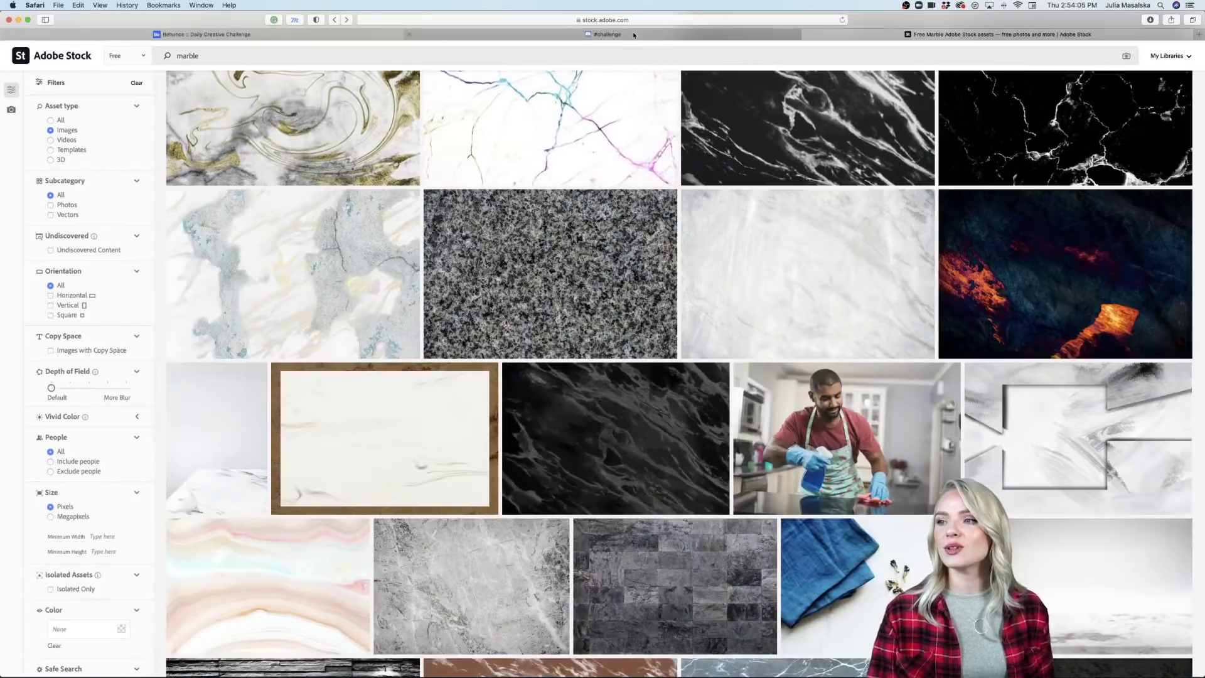
click(633, 35)
scroll(666, 196, up, 2)
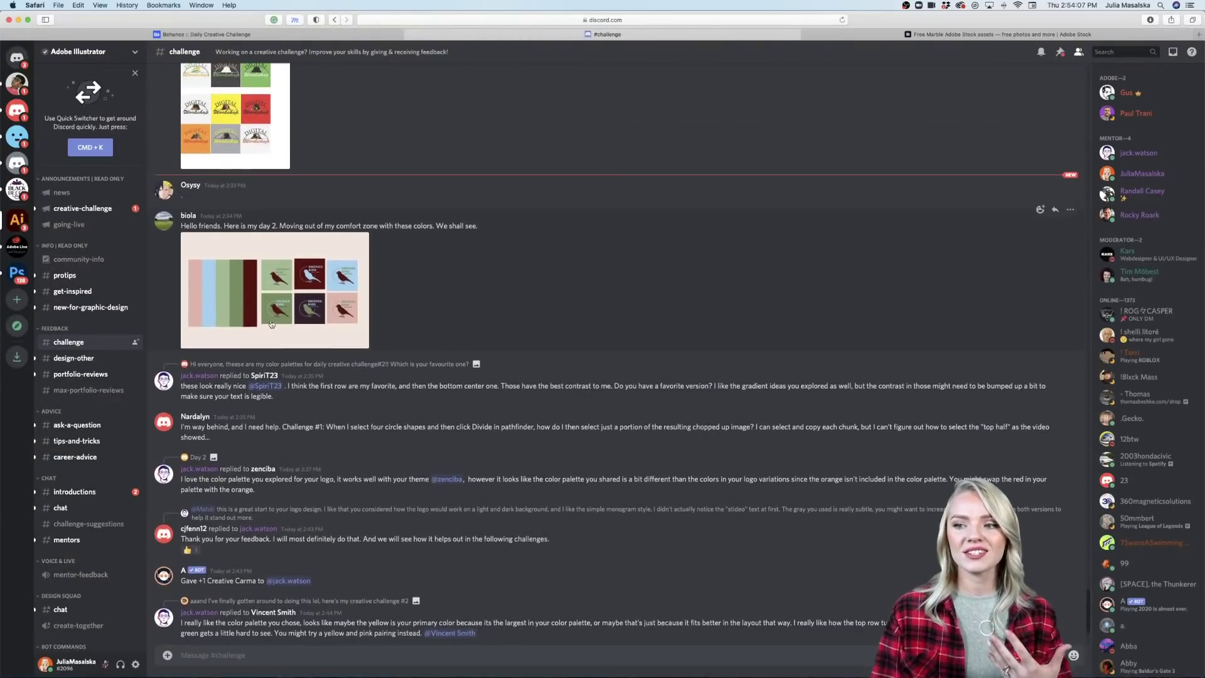
click(272, 324)
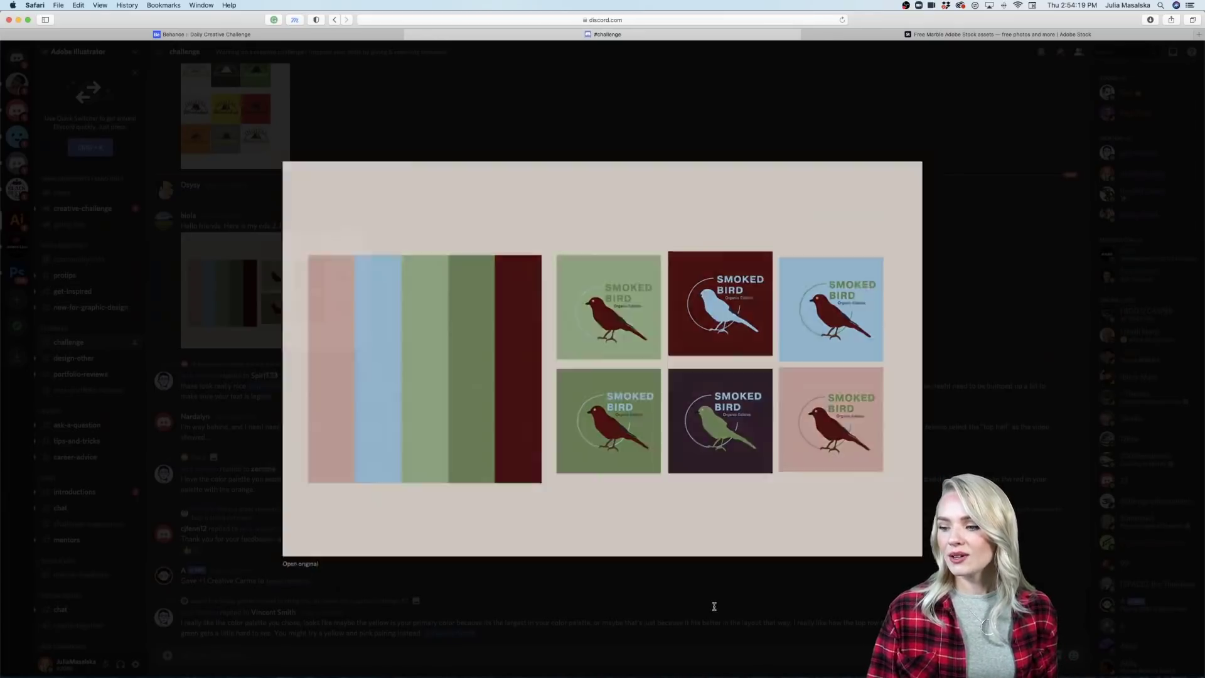
click(719, 606)
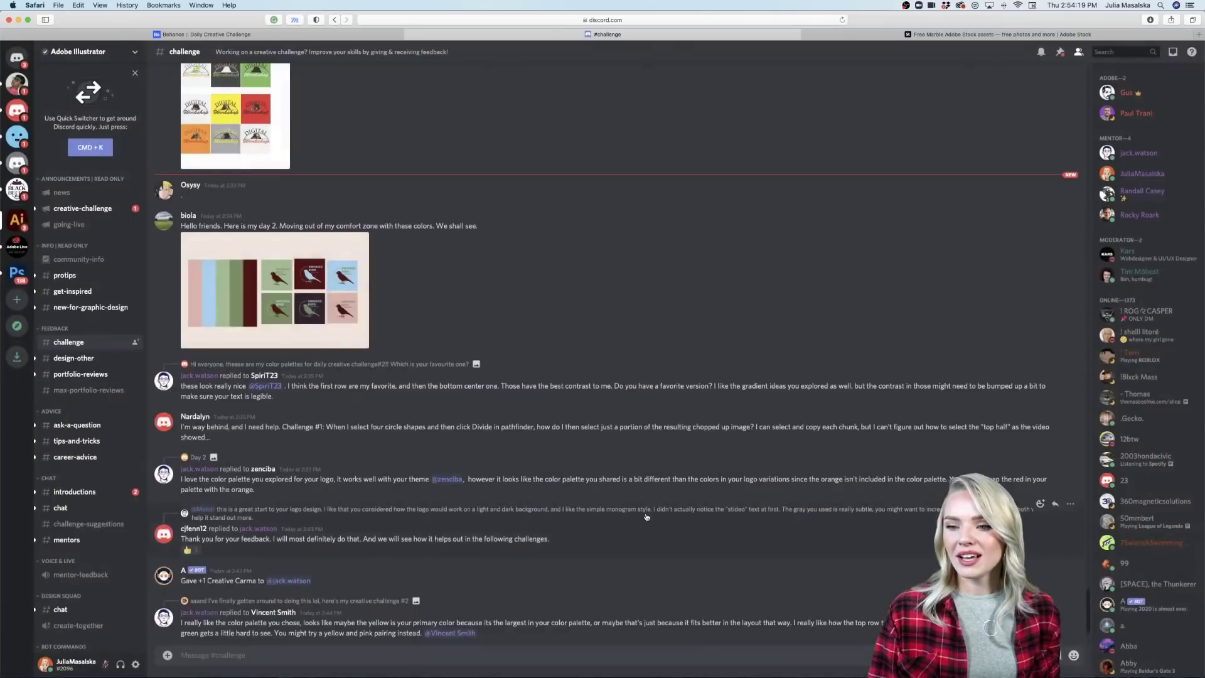
Open the file upload for a new message in the challenge channel and cancel it.
scroll(222, 225, up, 2)
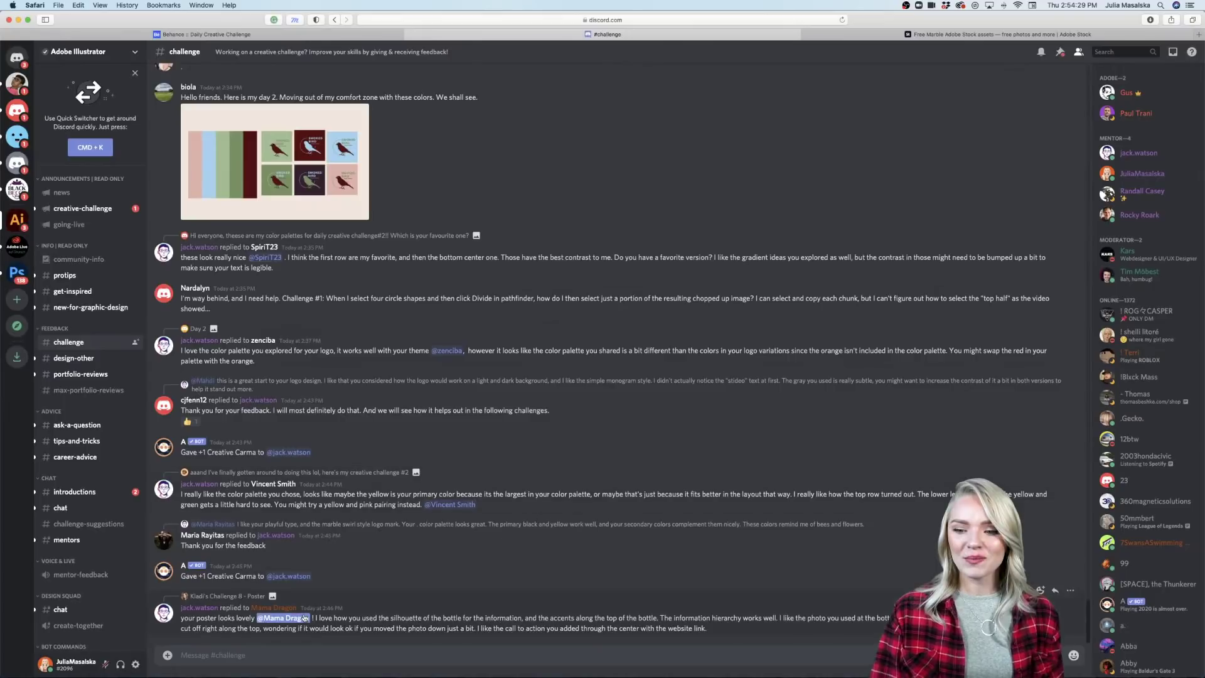
click(169, 655)
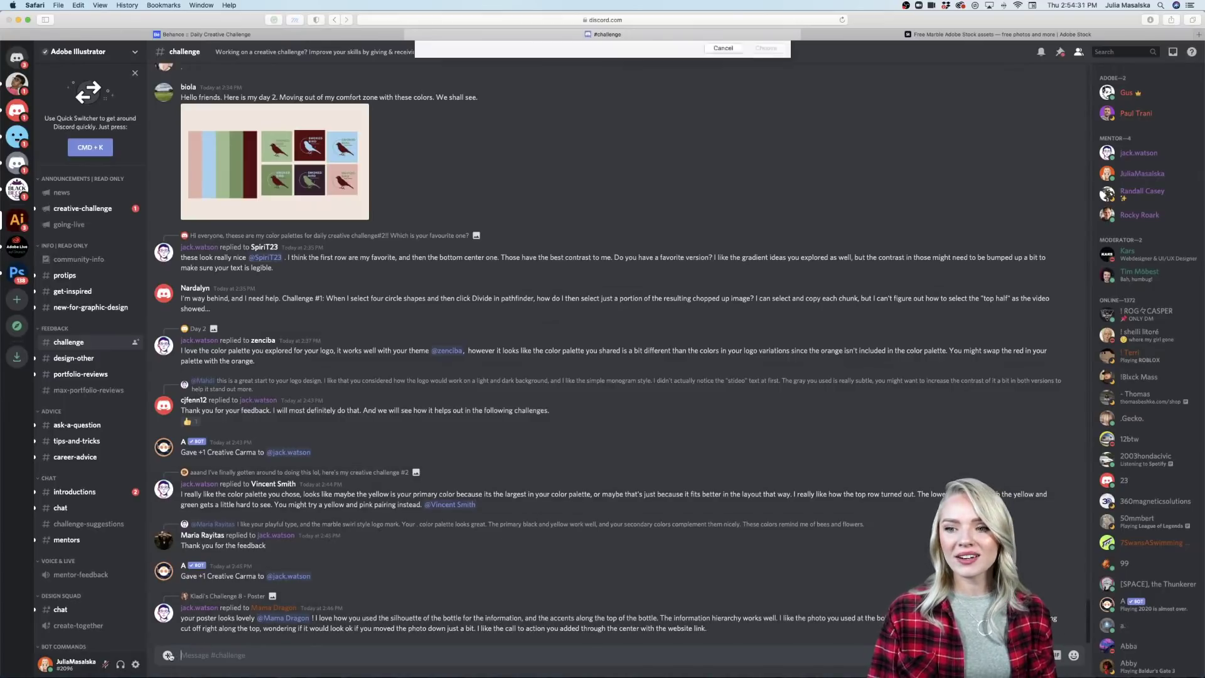
click(723, 242)
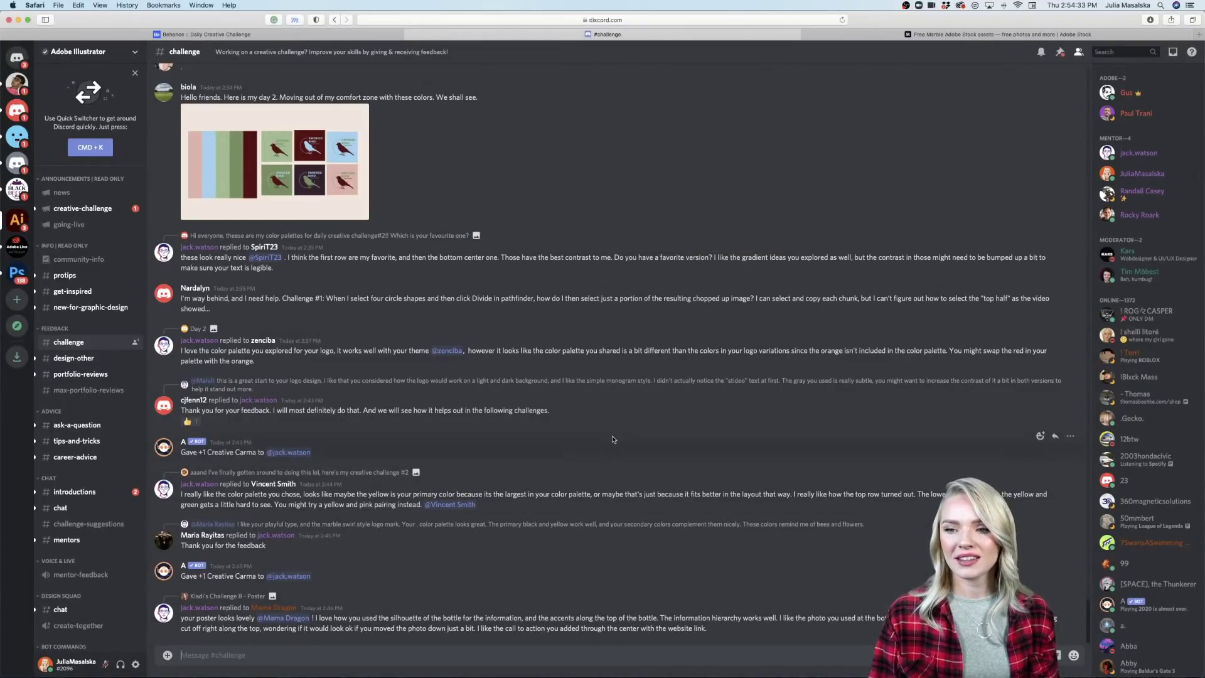